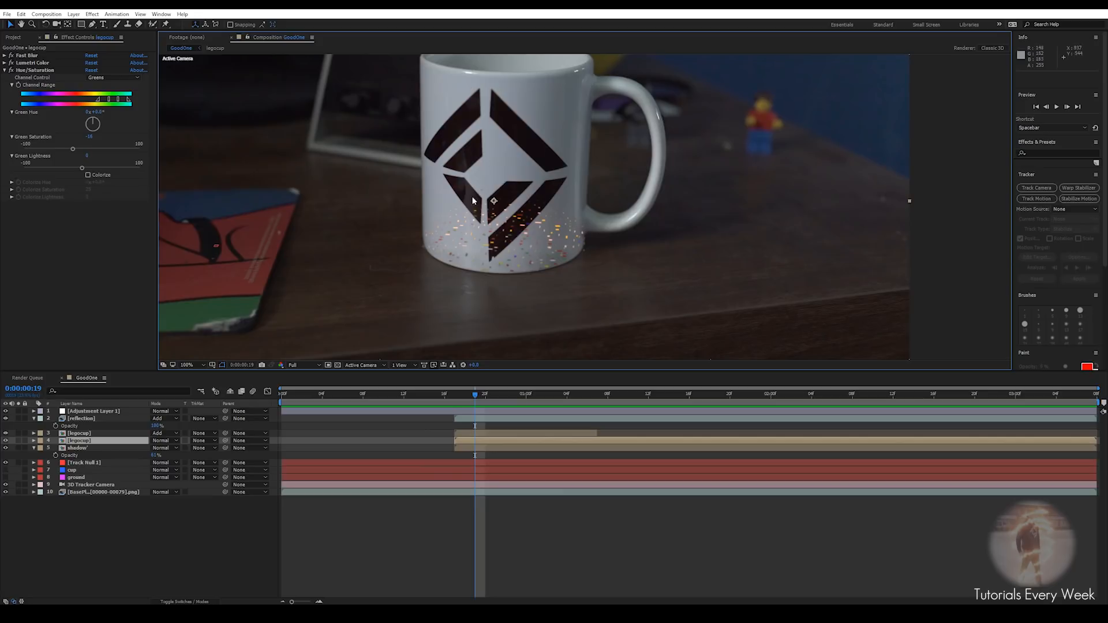
Scrub through the finished GoodOne composition to review the mug's transformation into bricks
scroll(513, 177, down, 2)
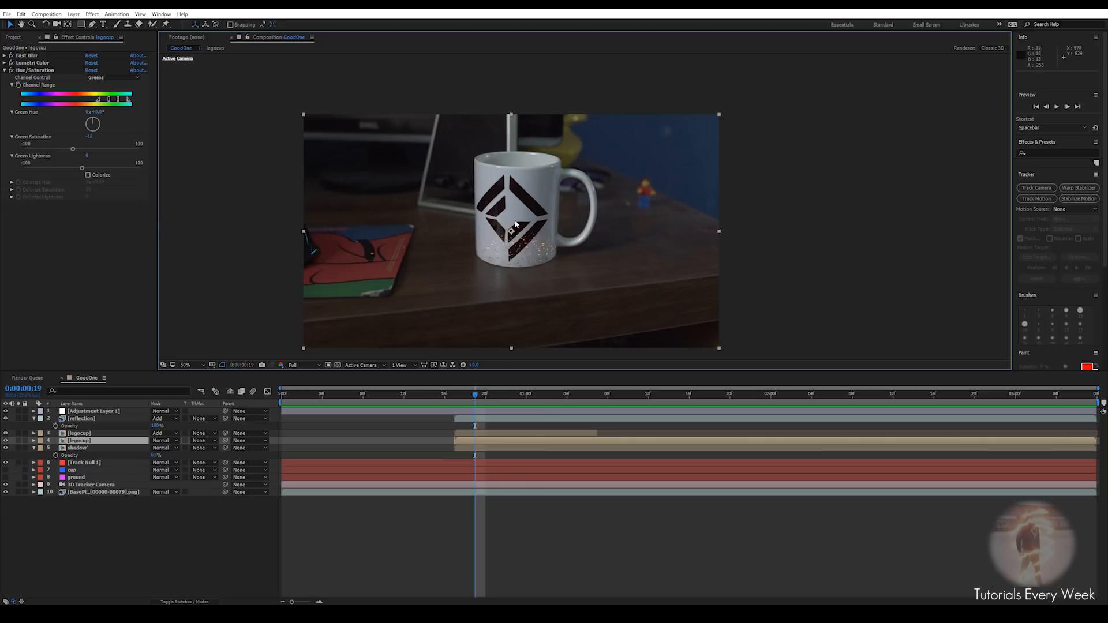
drag(477, 394, 651, 418)
Create a new composition from the BasePlate PNG sequence and scrub its opening frames
click(17, 38)
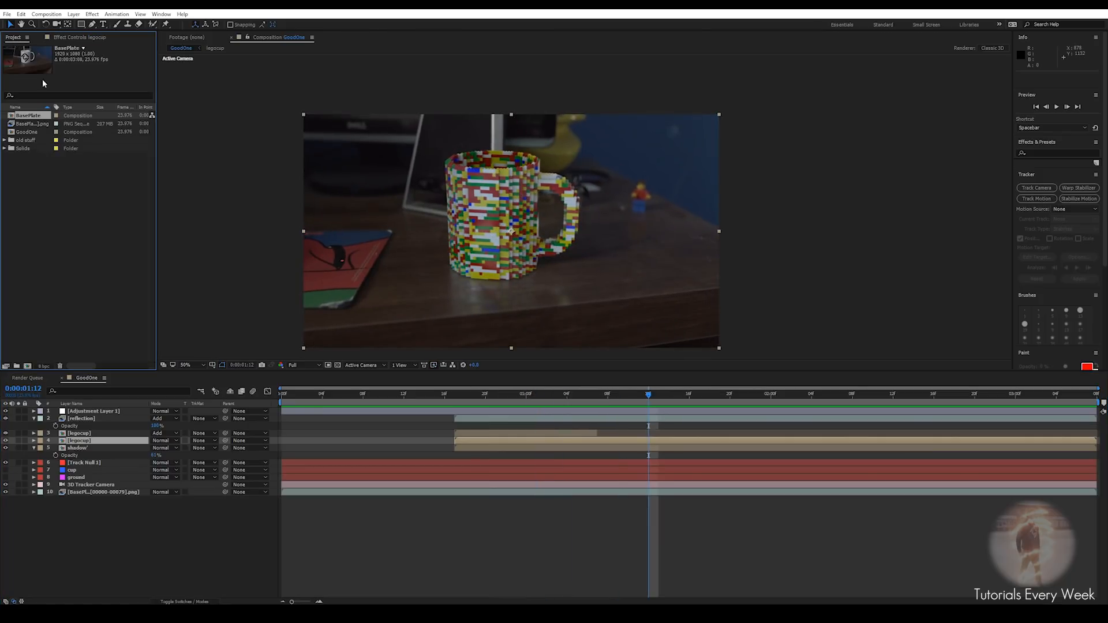
click(36, 124)
drag(32, 126, 27, 366)
drag(286, 396, 297, 430)
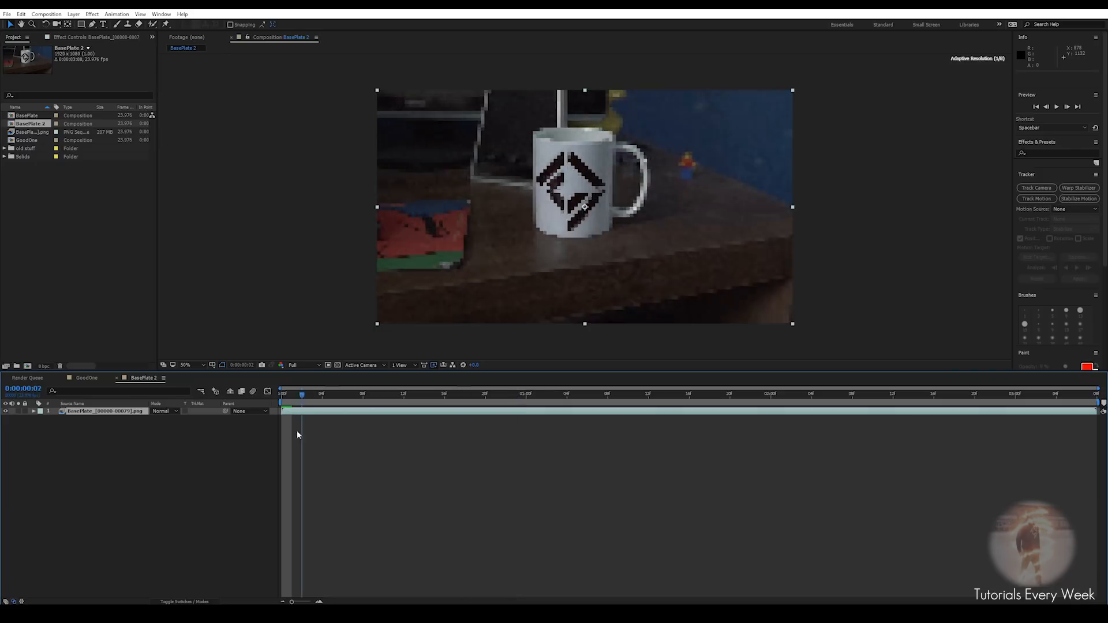
Run 3D Camera Tracker on the BasePlate footage with Detailed Analysis enabled in the advanced settings
click(1036, 187)
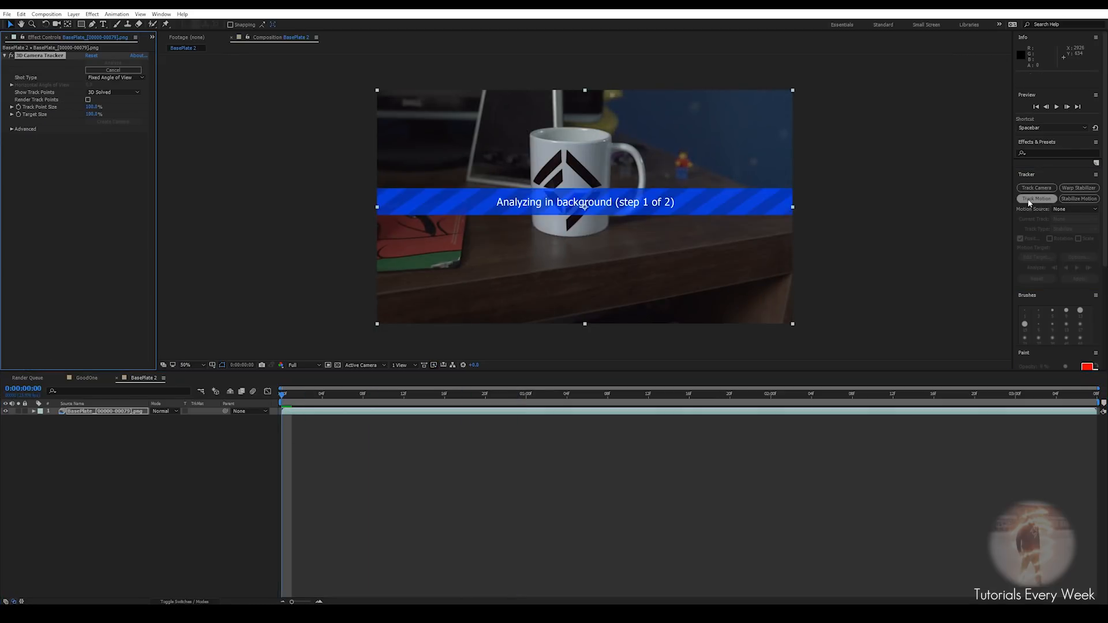
click(11, 129)
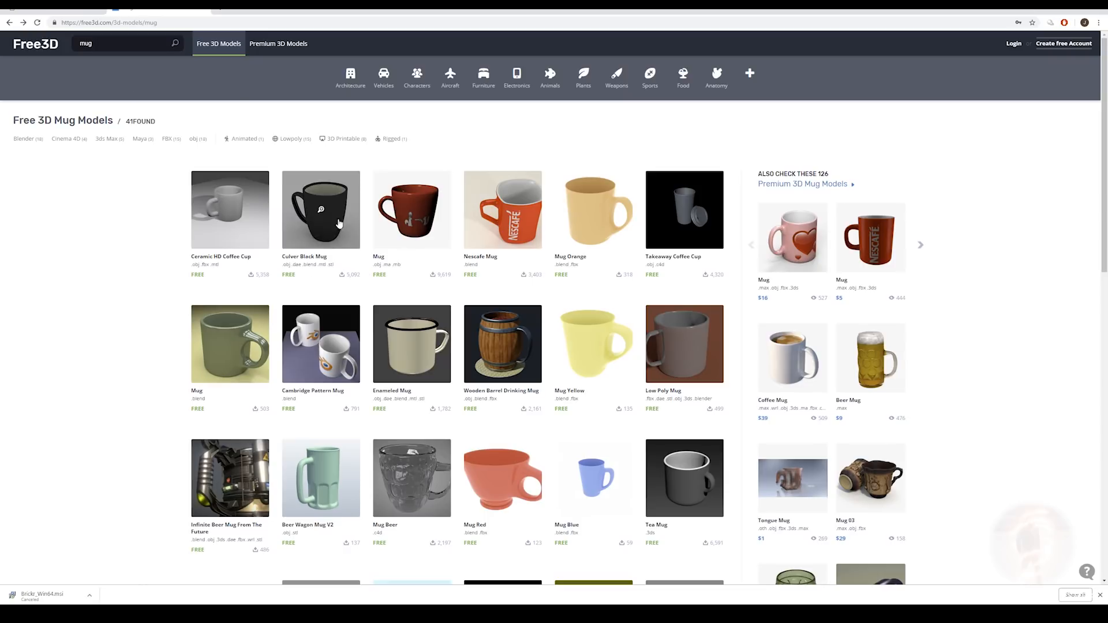
Search the Free3D website for "mug" from its home page
click(47, 50)
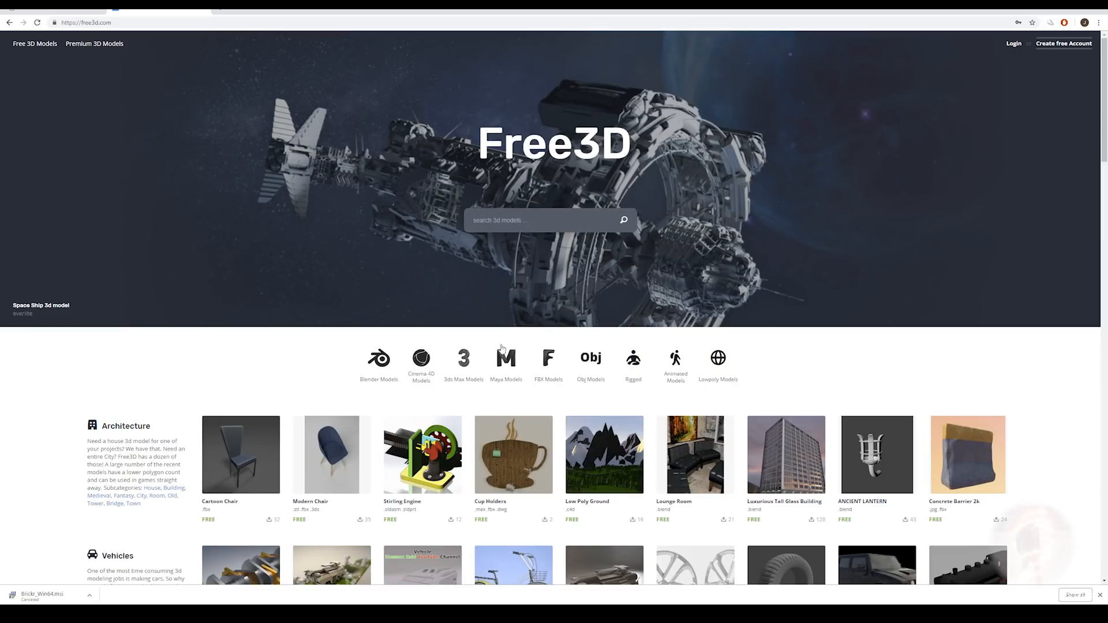
click(502, 222)
text(mug)
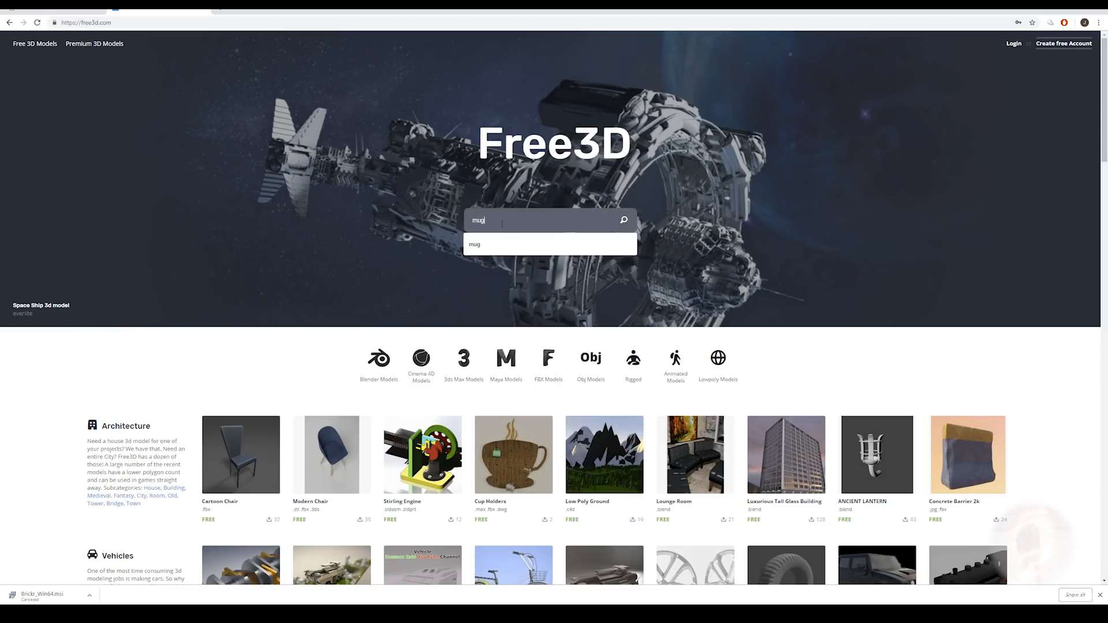
key(Return)
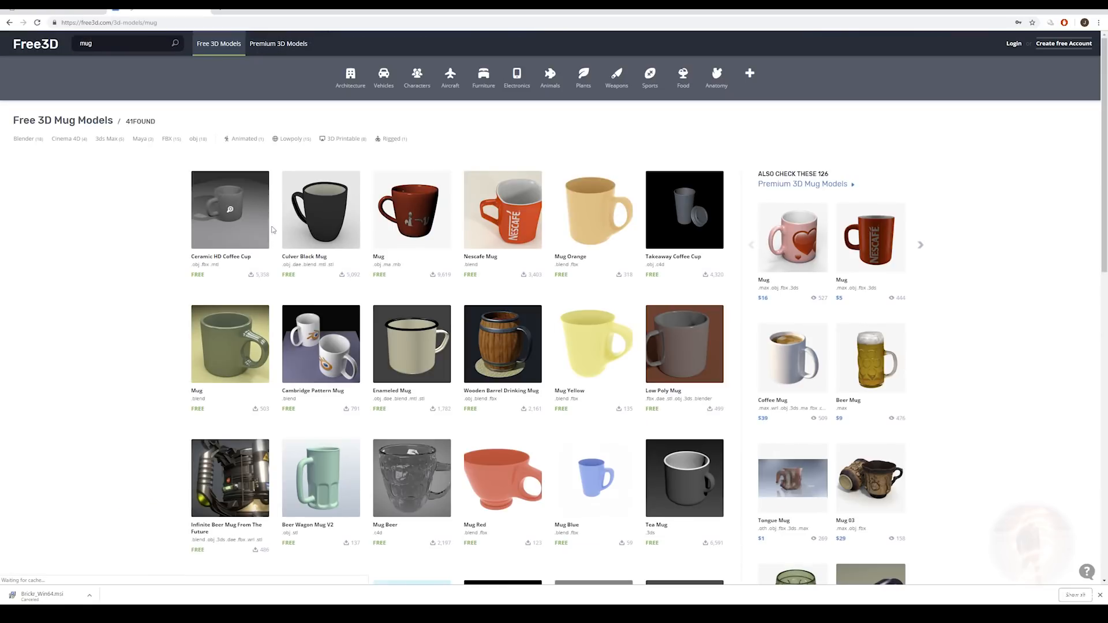
Browse the free mug models and inspect the COFFEE / TEE Mug model's page and textured preview image
scroll(453, 222, down, 8)
scroll(304, 397, down, 3)
scroll(370, 242, up, 1)
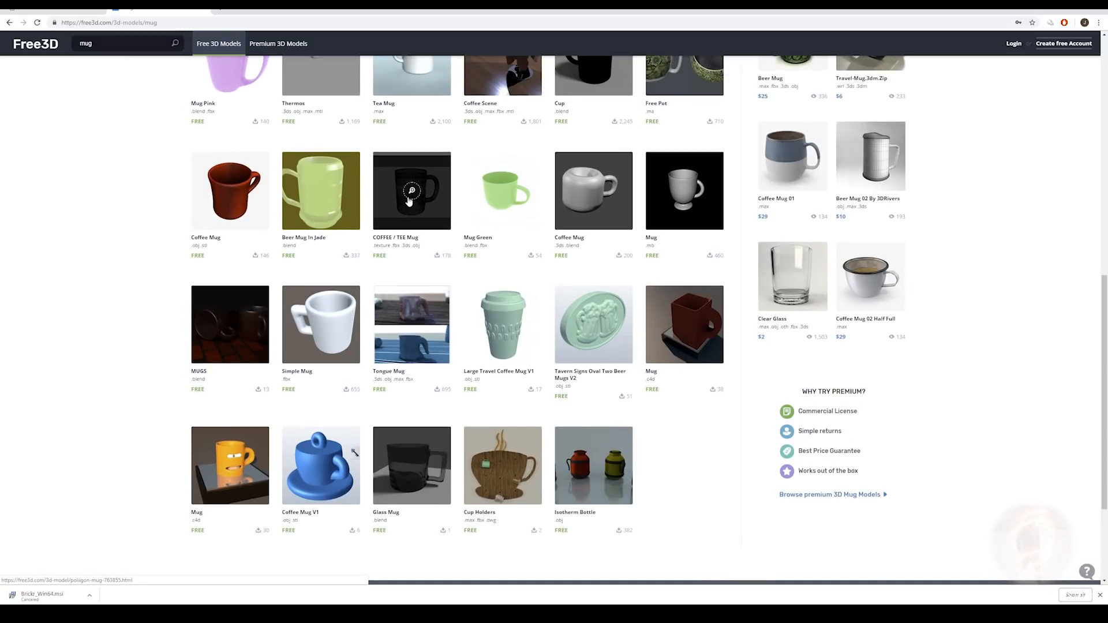
click(388, 201)
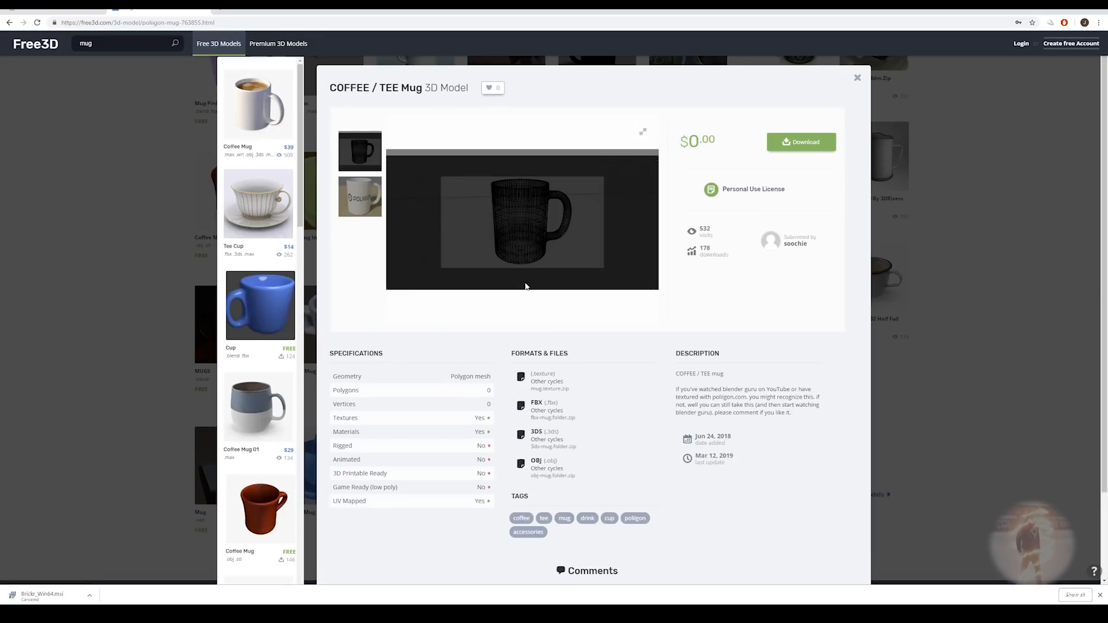
click(381, 206)
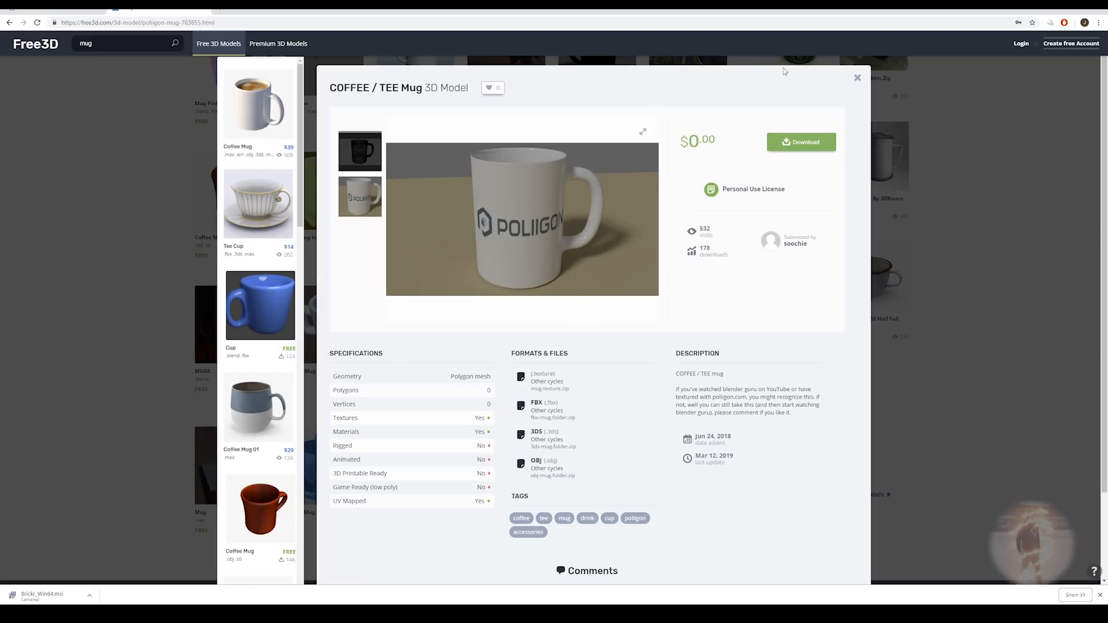
click(858, 79)
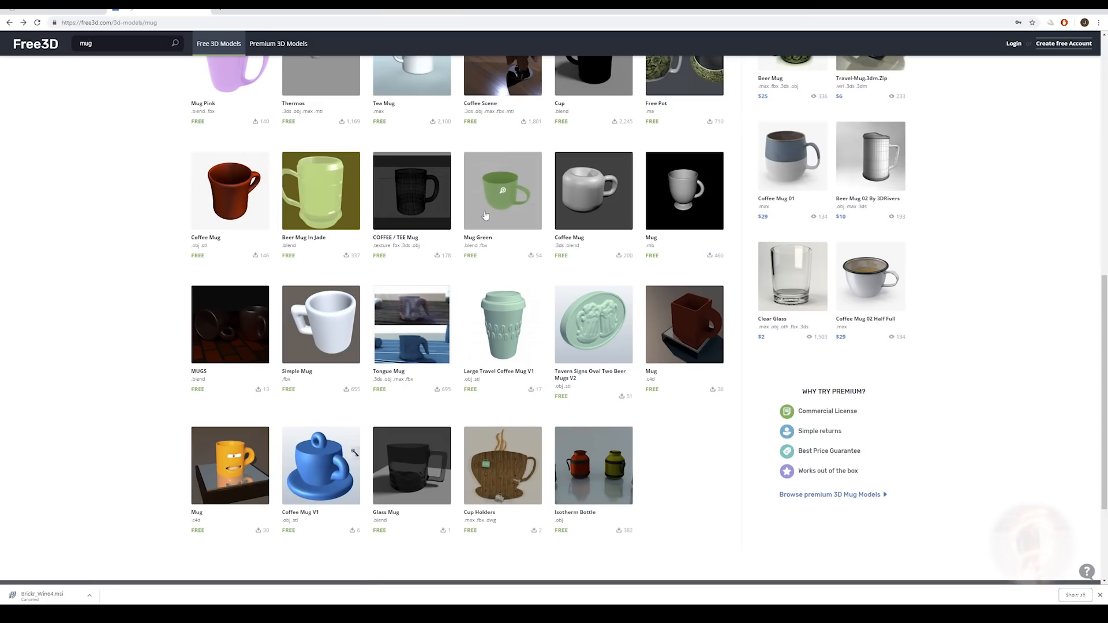
scroll(422, 262, up, 1)
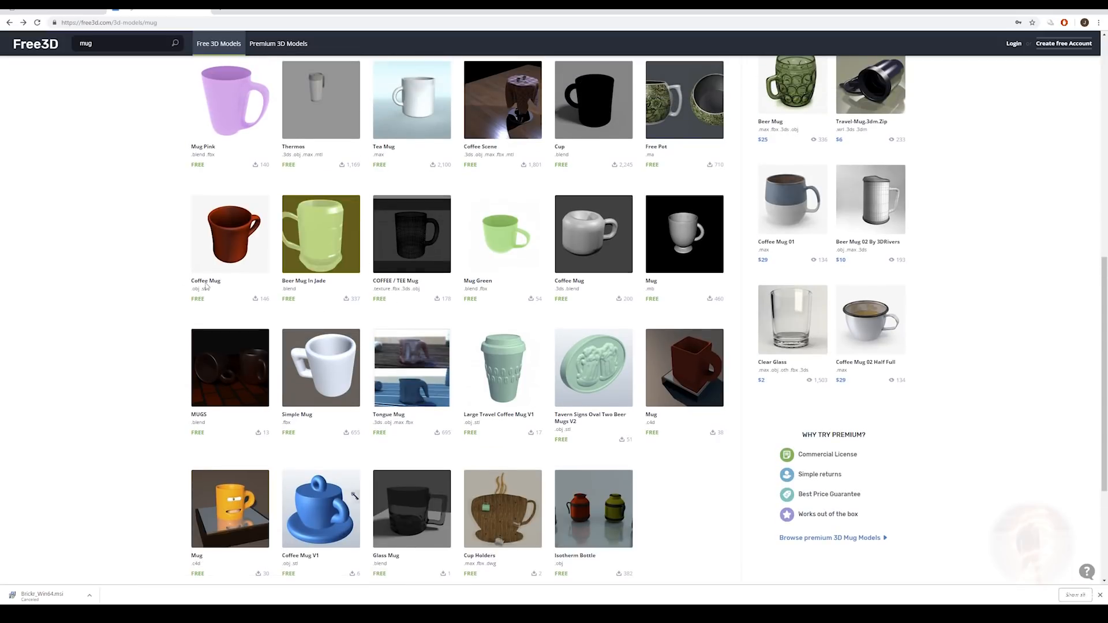
scroll(499, 358, up, 1)
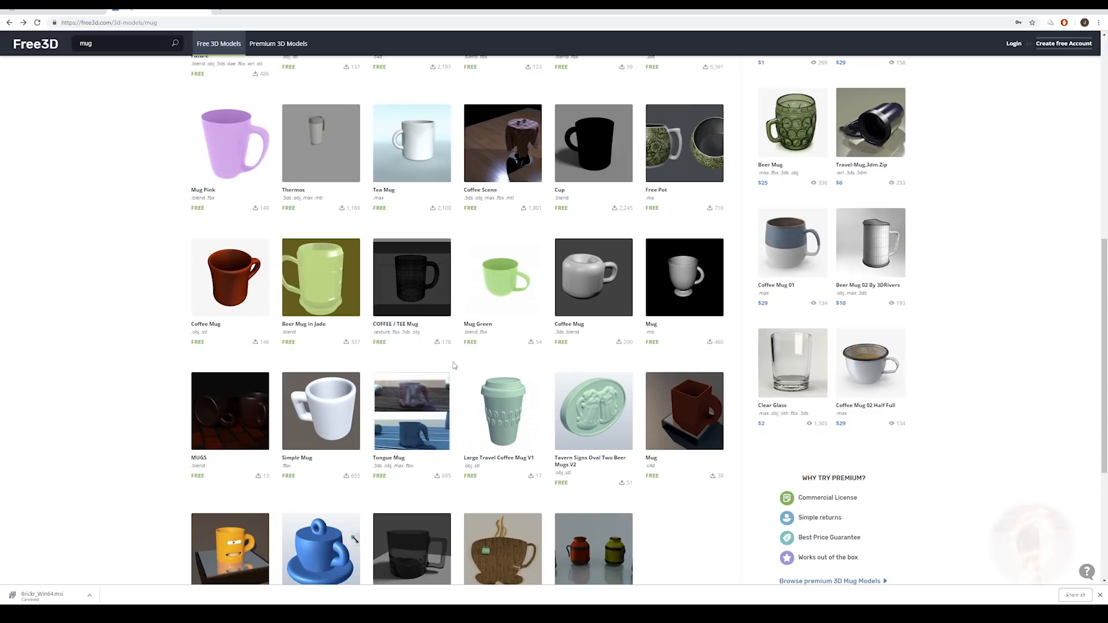
scroll(453, 325, up, 5)
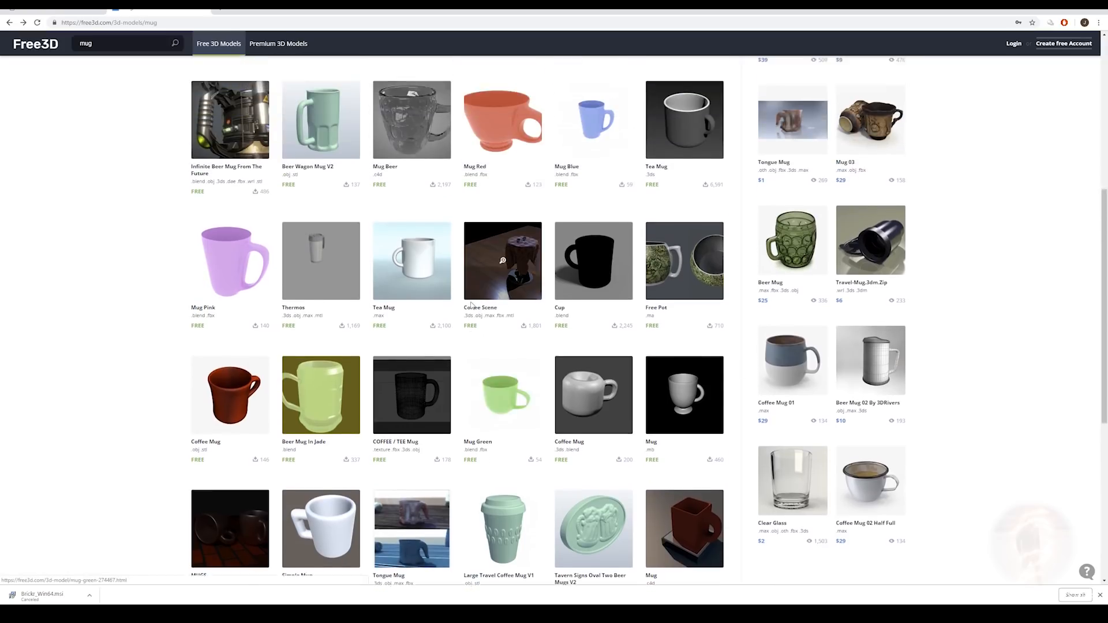
scroll(453, 325, up, 3)
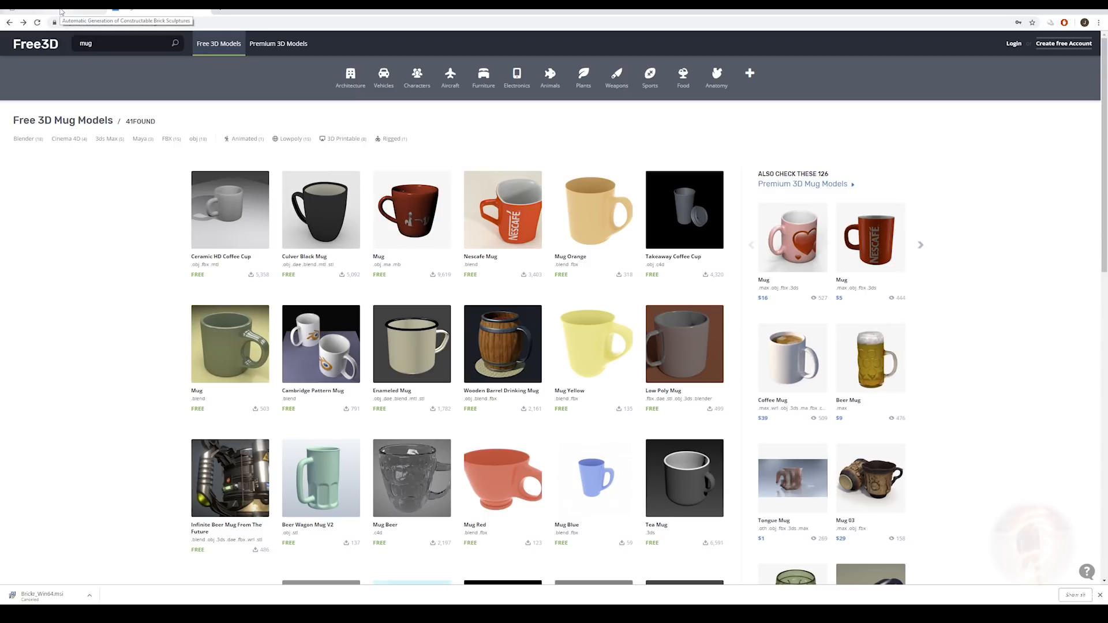
Examine the Automatic Generation of Constructable Brick Sculptures page for the Brickr downloads, abstract, video and example results
click(87, 7)
scroll(516, 263, up, 1)
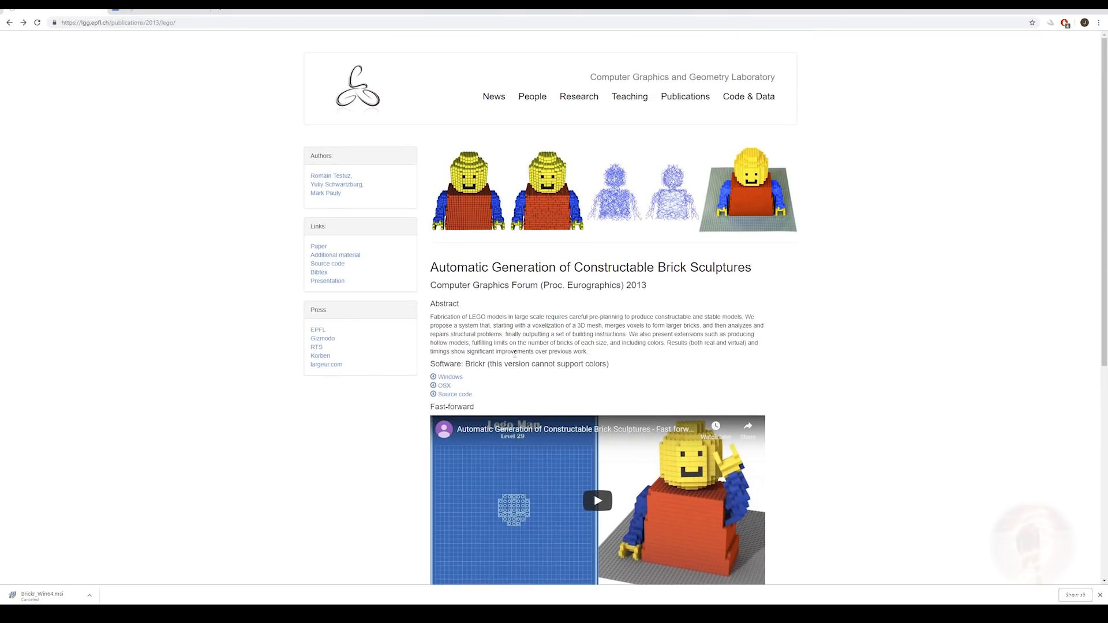
scroll(510, 357, down, 2)
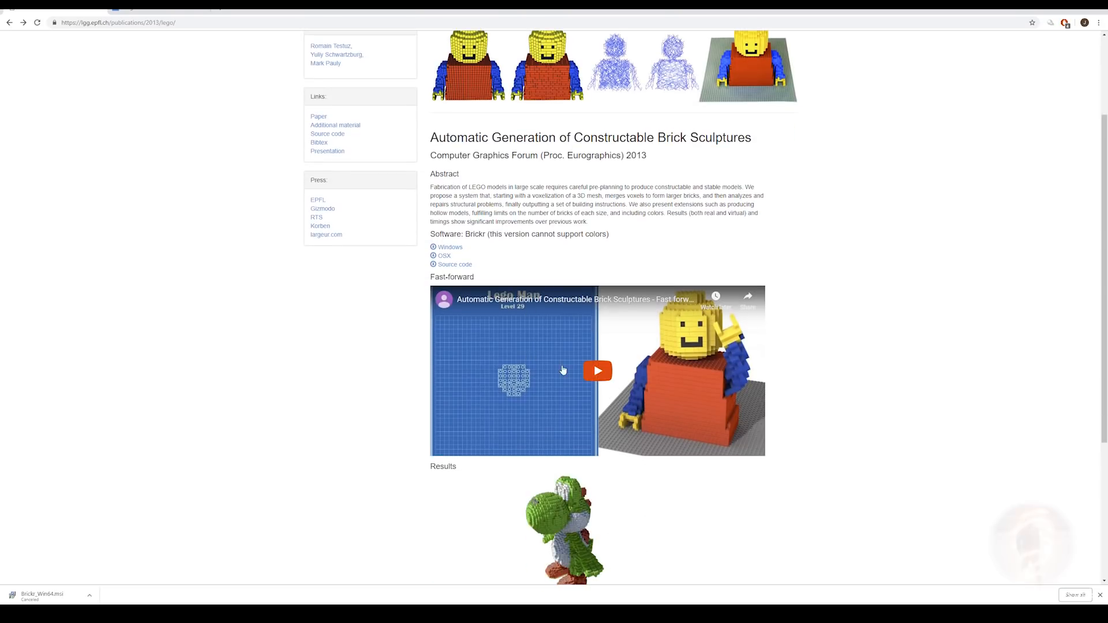
scroll(626, 354, down, 3)
scroll(656, 242, up, 2)
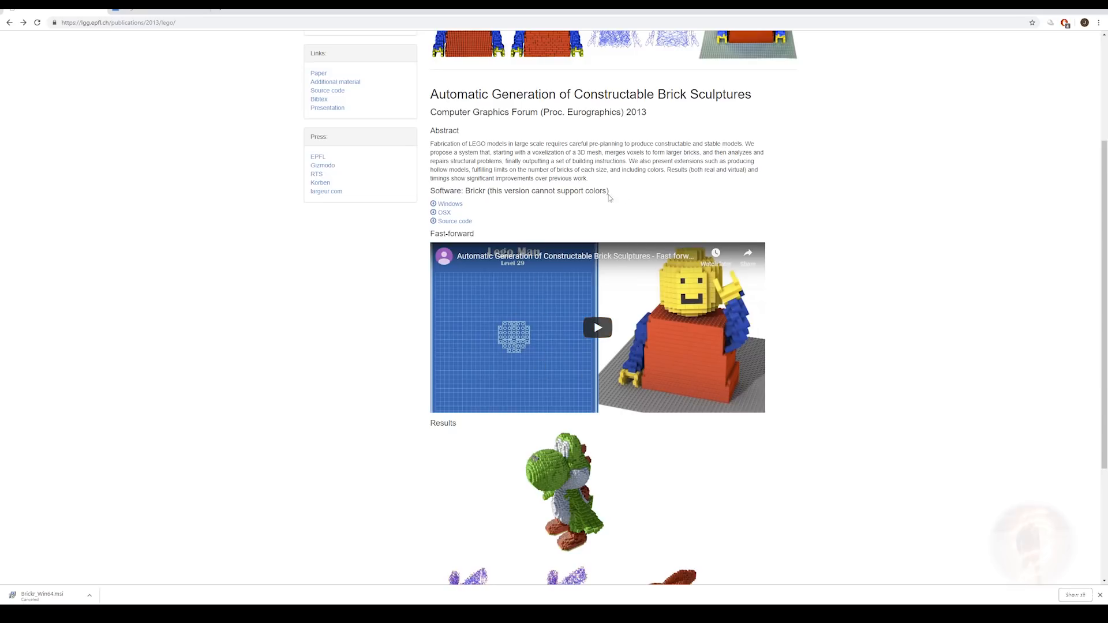
scroll(691, 280, up, 2)
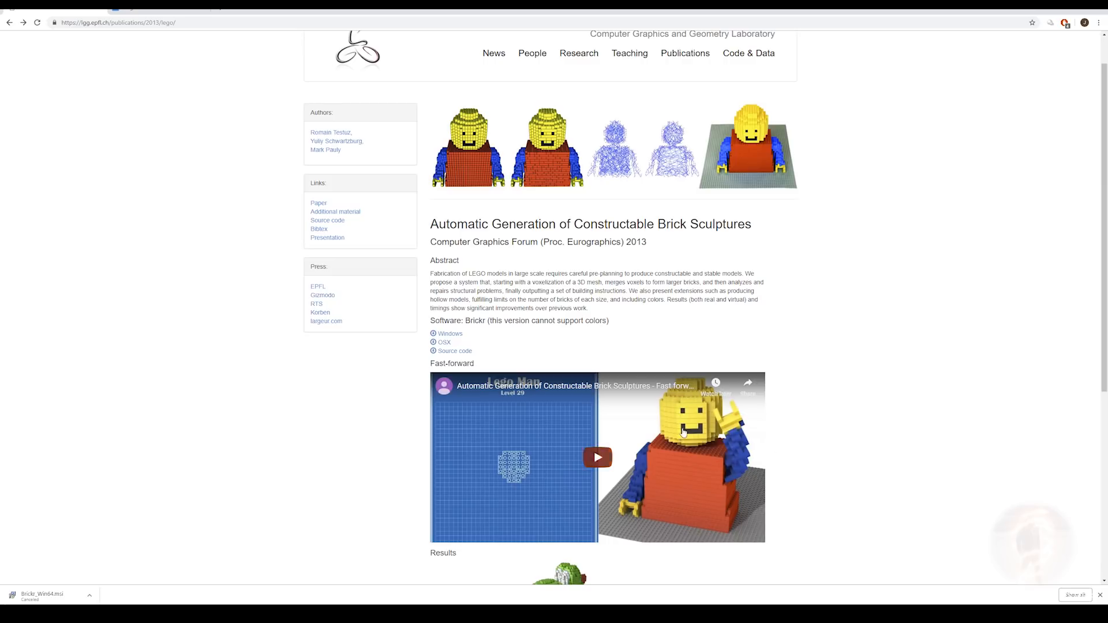
scroll(702, 444, down, 4)
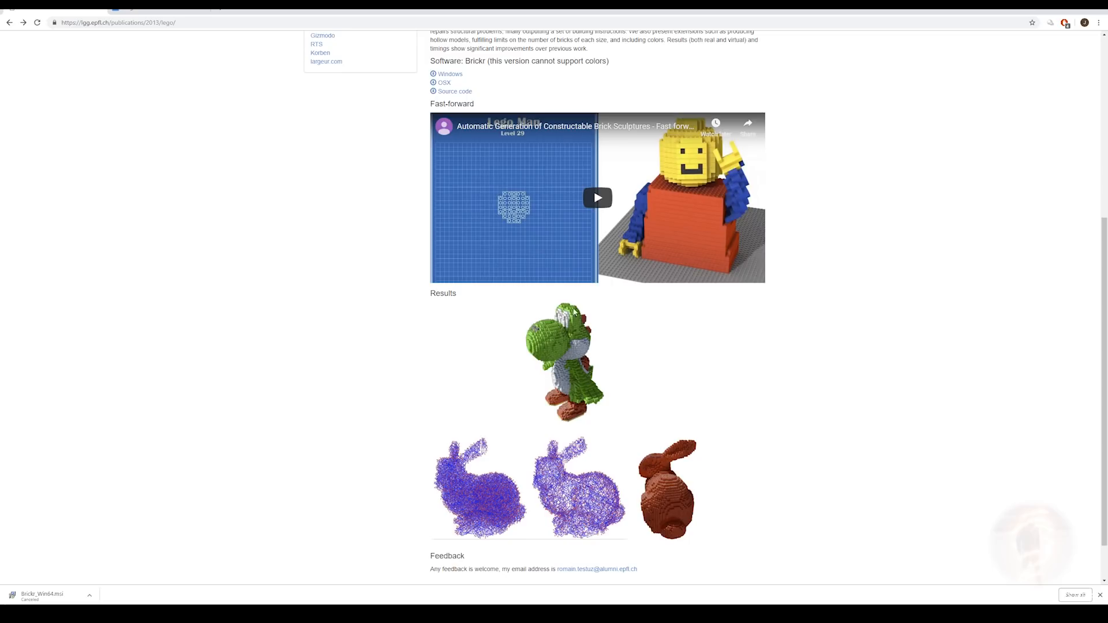
scroll(659, 397, down, 1)
scroll(660, 401, up, 6)
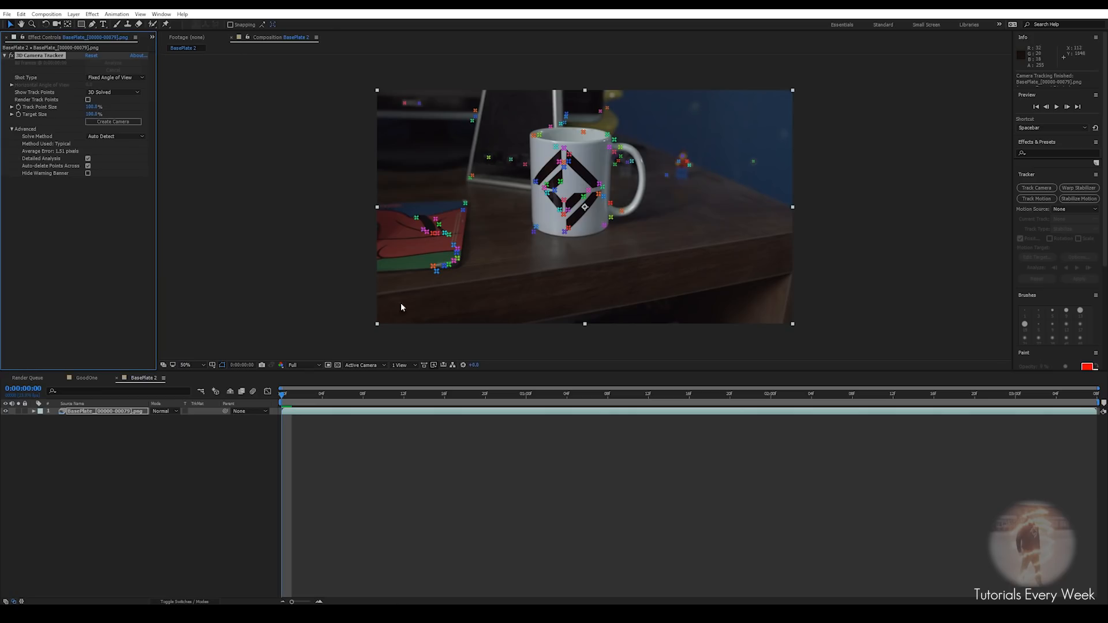
In After Effects, go to 0:00:02:16 and create a track solid and camera from desk-level points between the mousepad and mug
key(period)
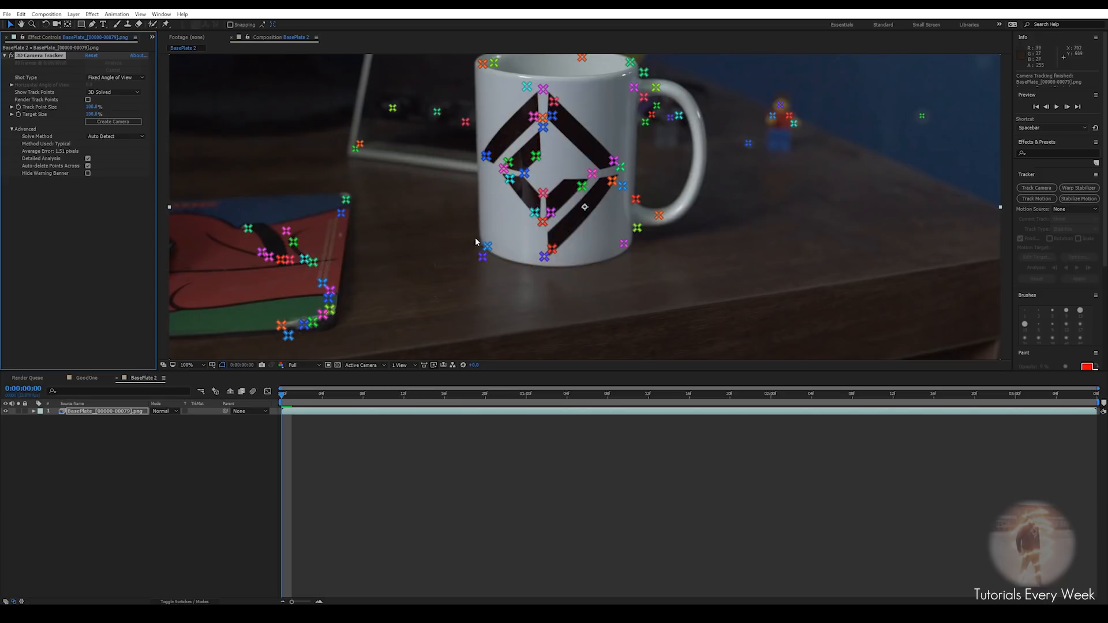
key(comma)
drag(296, 396, 933, 395)
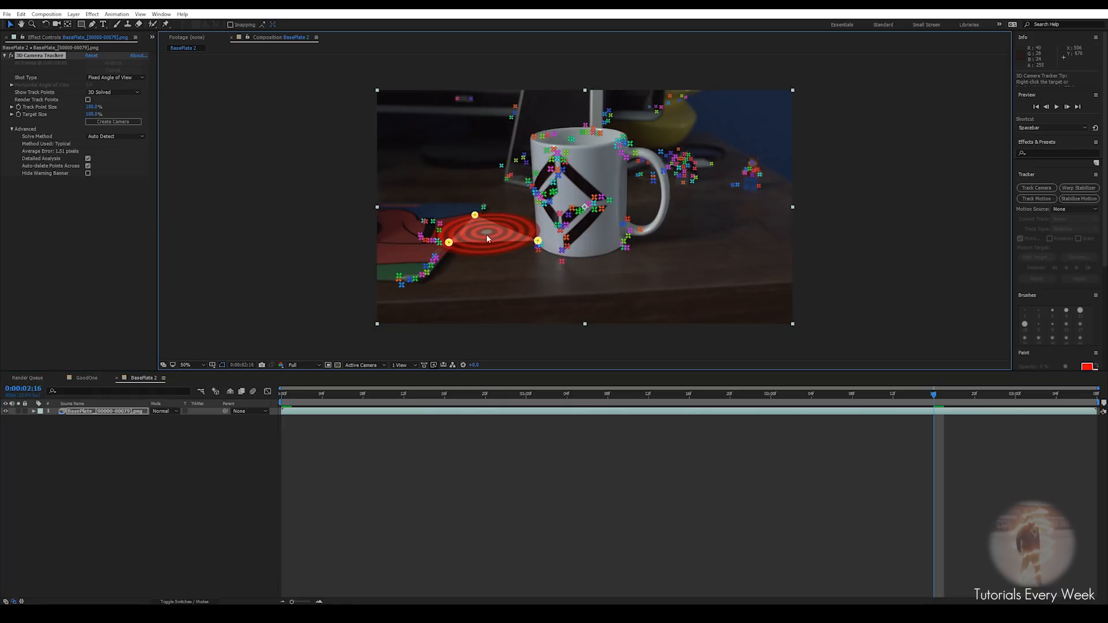
right_click(486, 234)
click(508, 248)
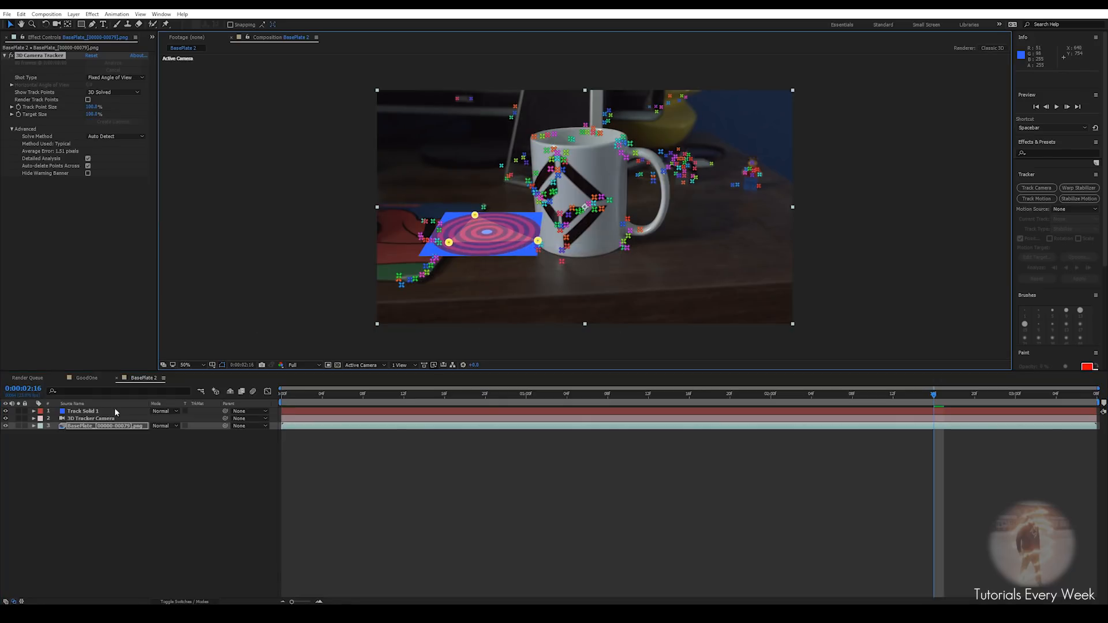
Enlarge the desk track solid in width and depth and slide it sideways so it covers the tabletop beneath the mug
click(72, 411)
drag(541, 233, 665, 232)
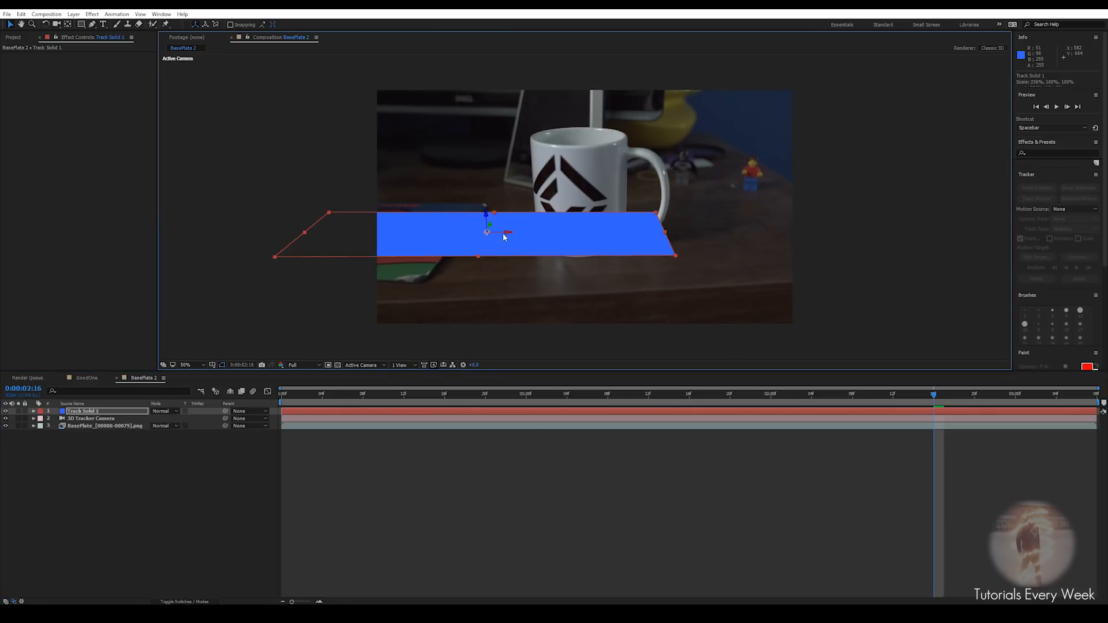
drag(508, 234, 853, 245)
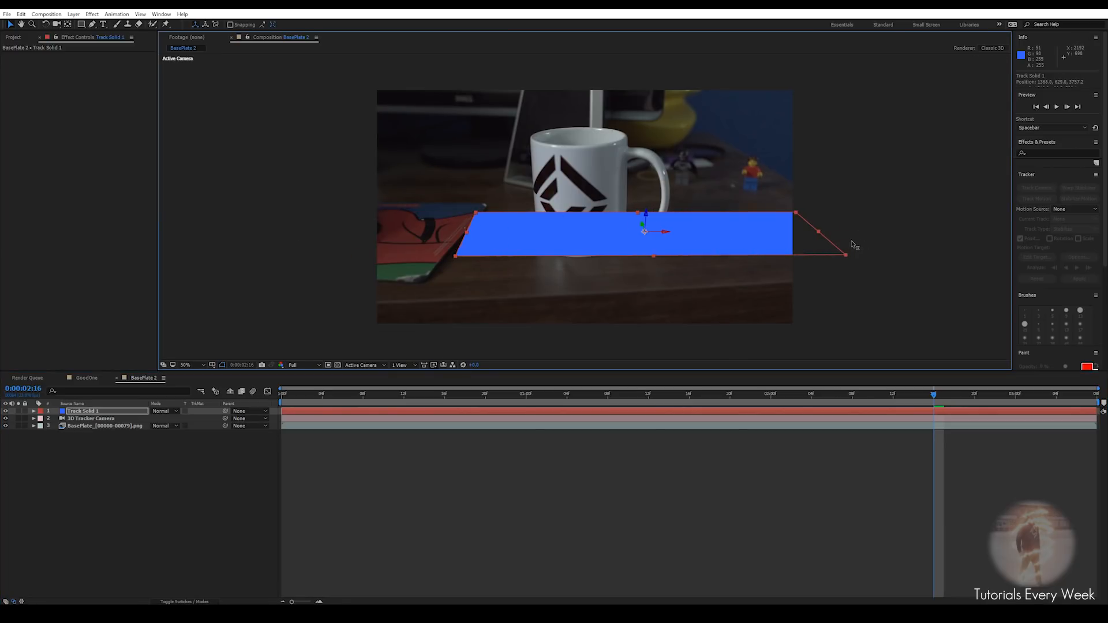
drag(651, 255, 655, 292)
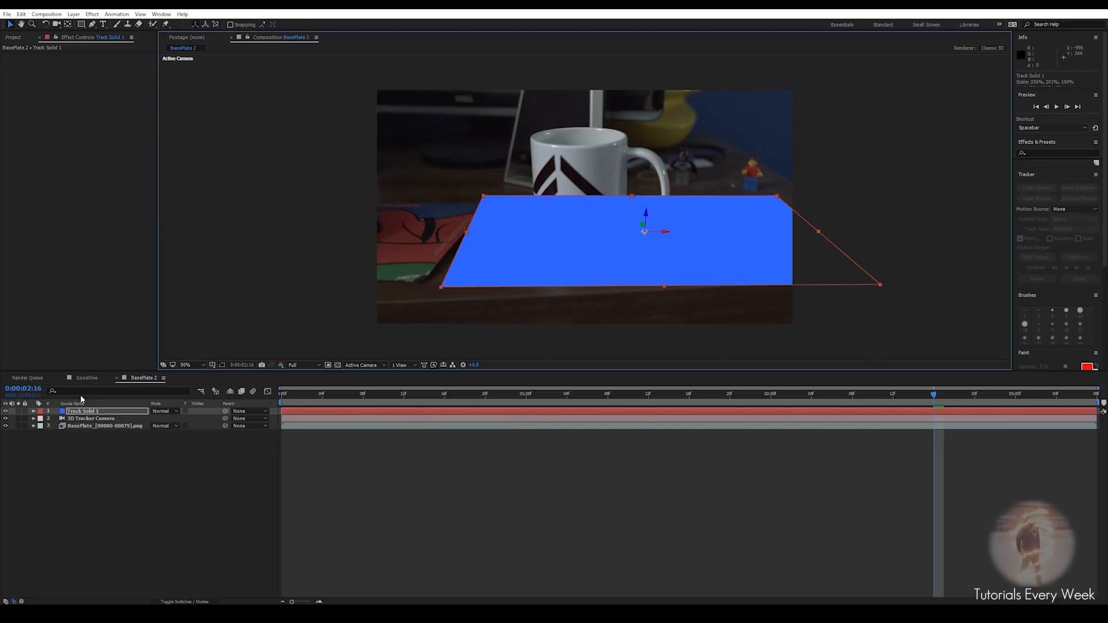
Set the desk solid's Z Rotation to -4° and lower the solid slightly to align it with the tabletop
key(r)
drag(162, 441, 157, 440)
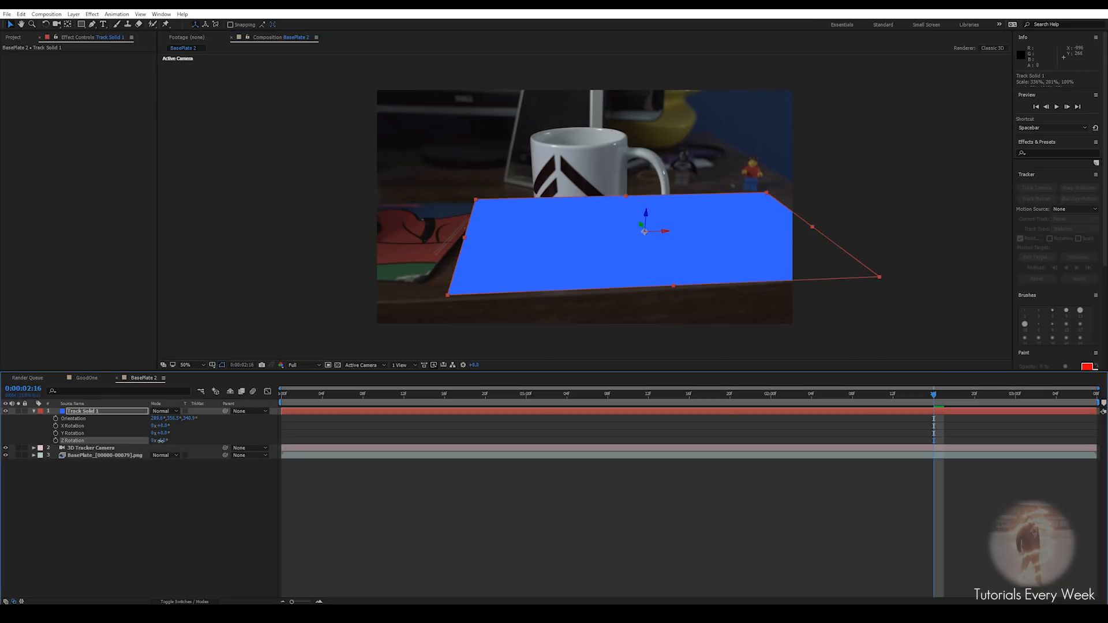
drag(642, 228, 643, 230)
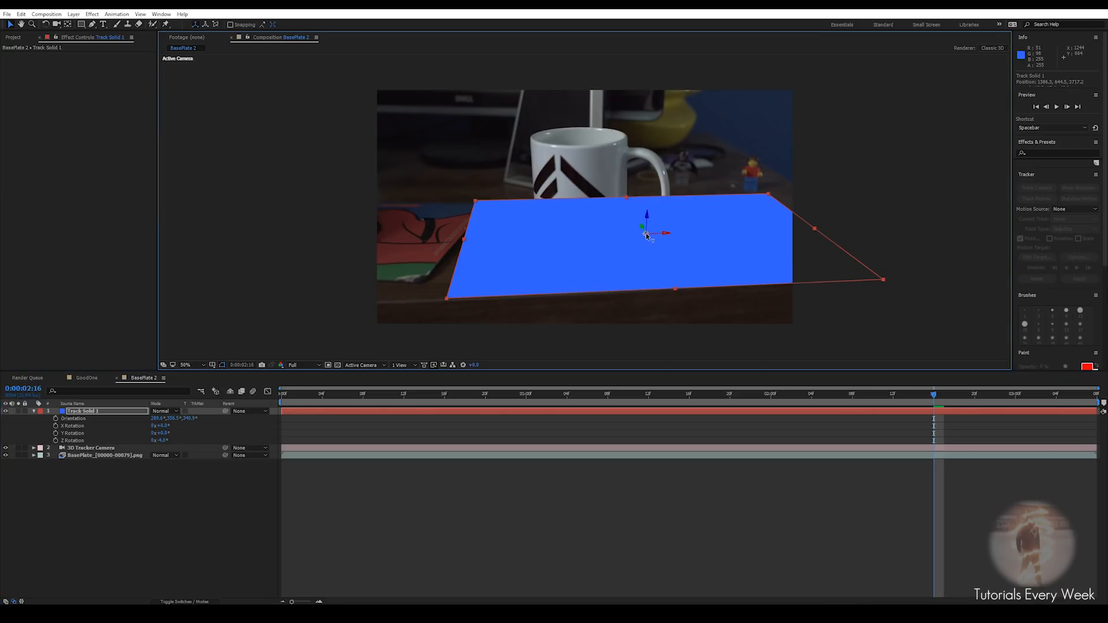
Apply the Grid effect to the desk solid and scrub to 0:00:01:00 to check how it tracks
key(ctrl+space)
text(grid)
key(Return)
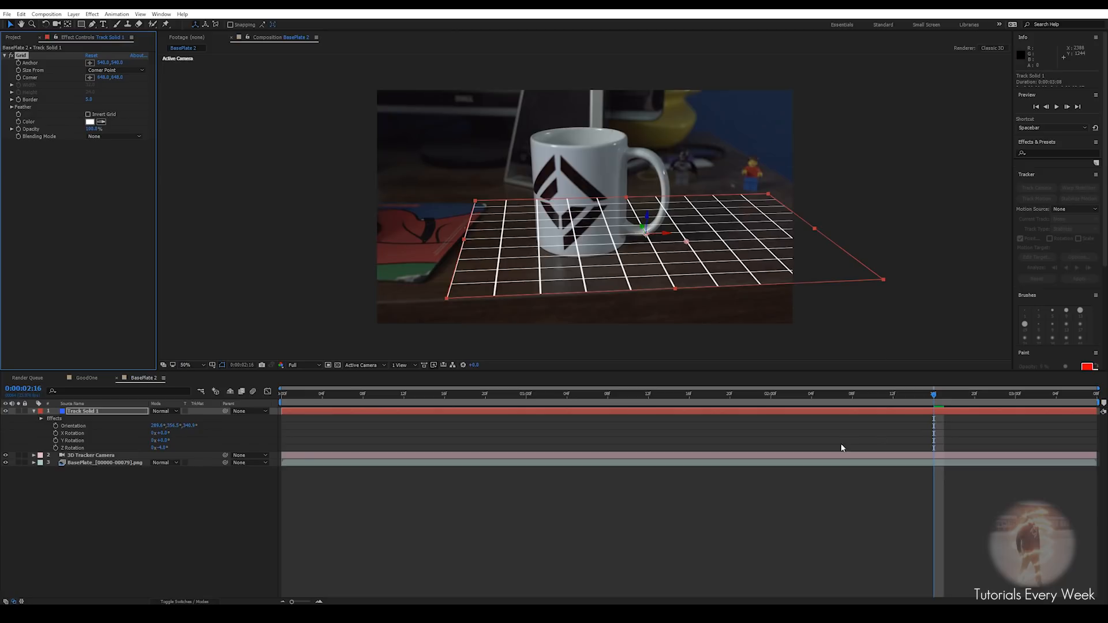
drag(928, 400, 526, 433)
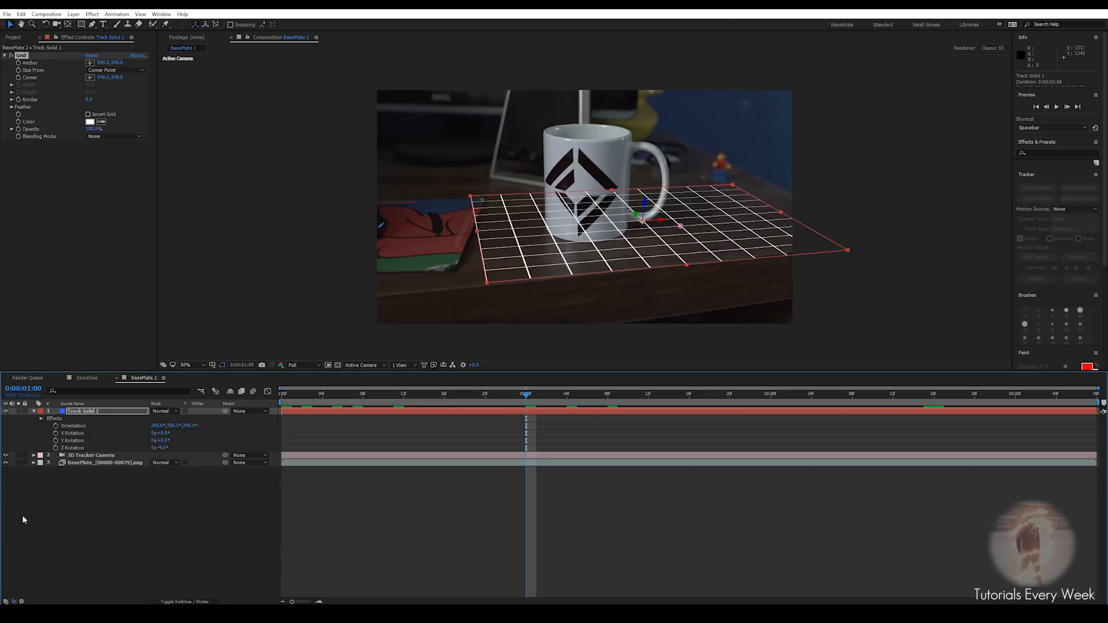
Create a second track solid from the 3D Camera Tracker points on the mug's front face and select its layer
click(65, 463)
click(38, 56)
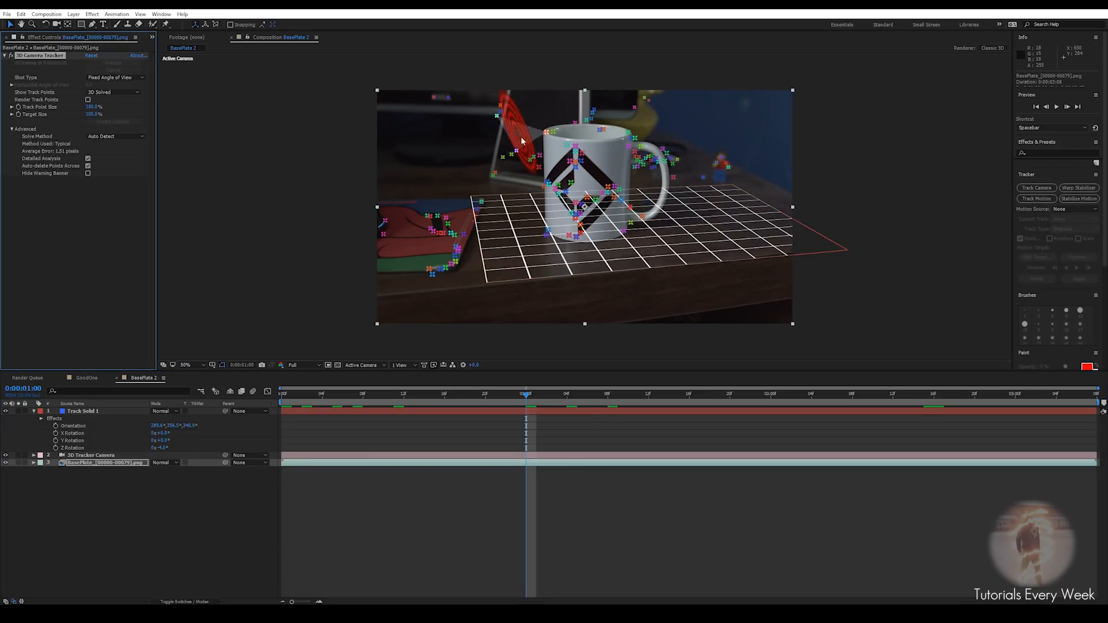
right_click(586, 180)
click(621, 196)
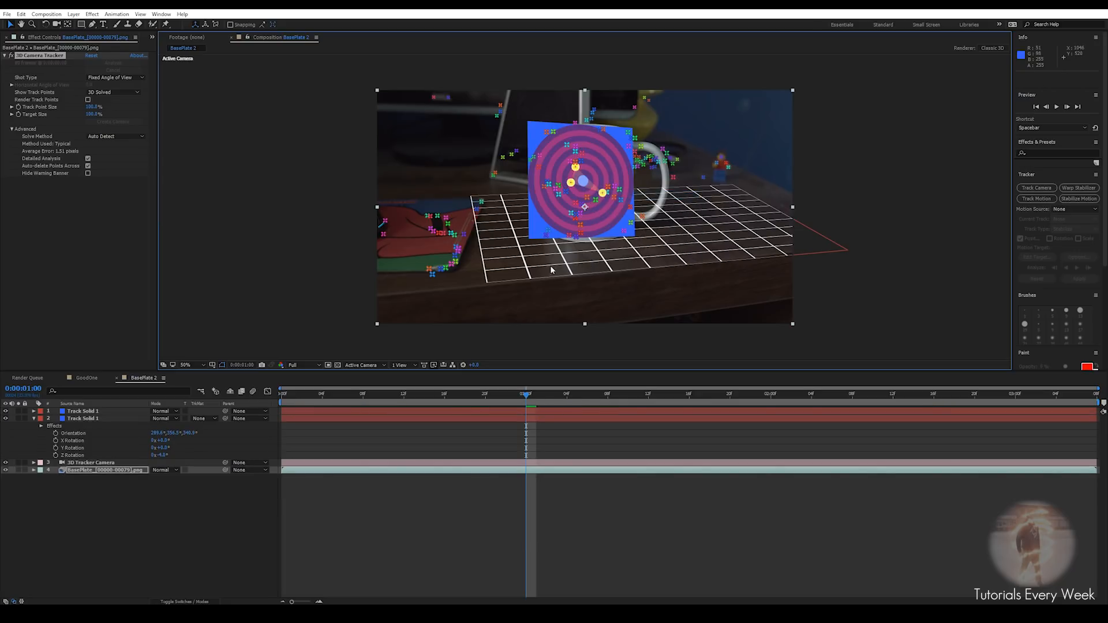
click(87, 413)
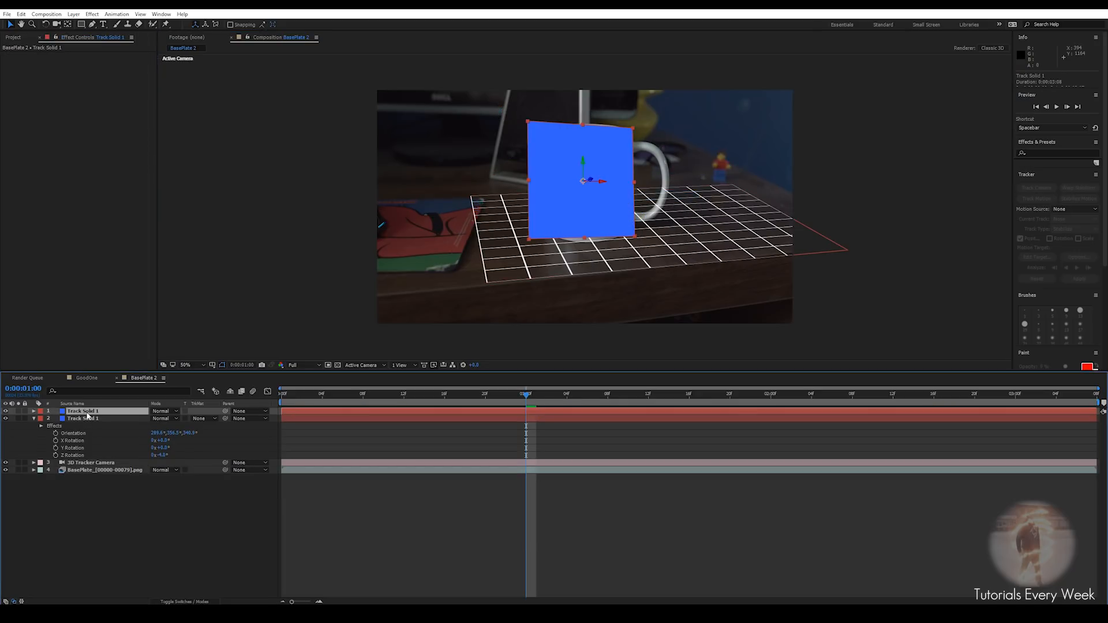
Rename the upper track solid layer to Mug and the lower one to Floor
key(Return)
text(Mug)
key(Return)
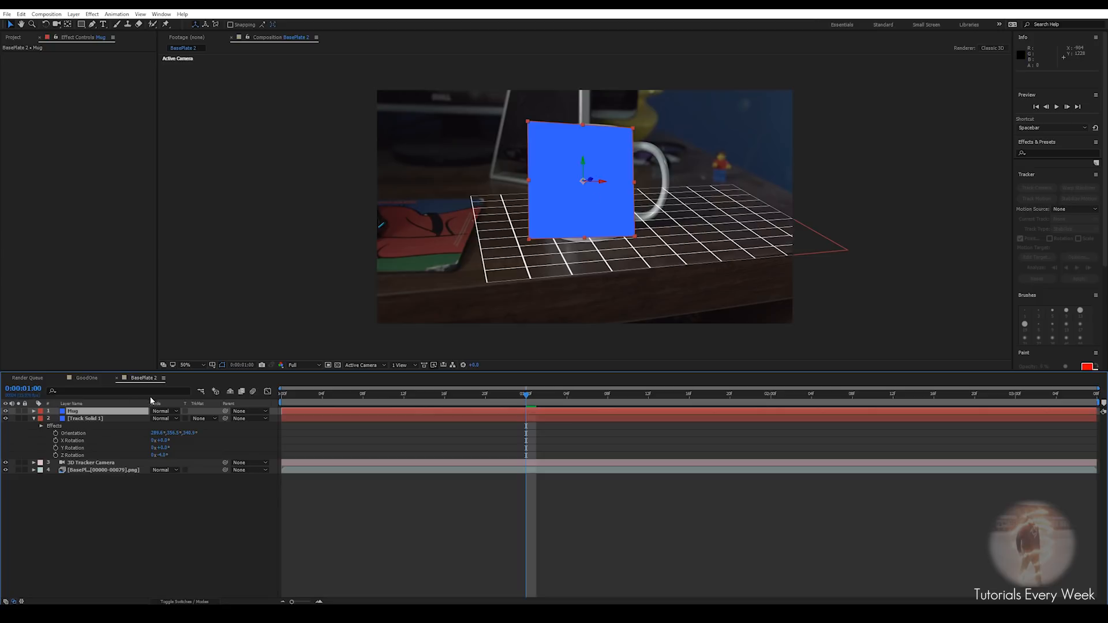
click(87, 418)
key(Return)
text(Floor)
key(Return)
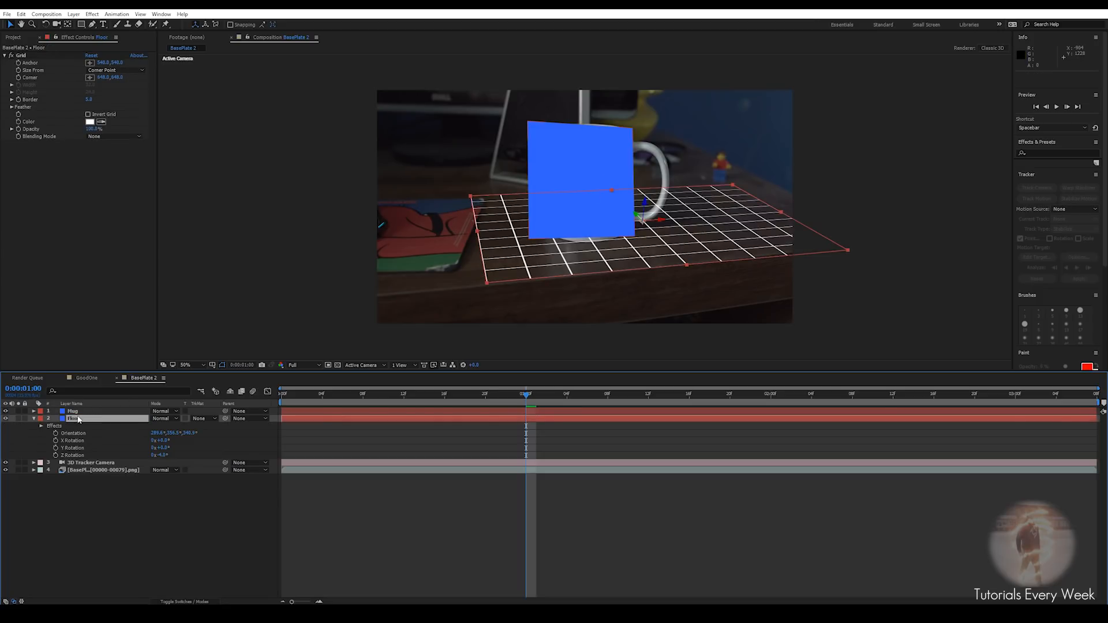
click(33, 419)
Delete the Grid effect from the Floor solid
click(87, 411)
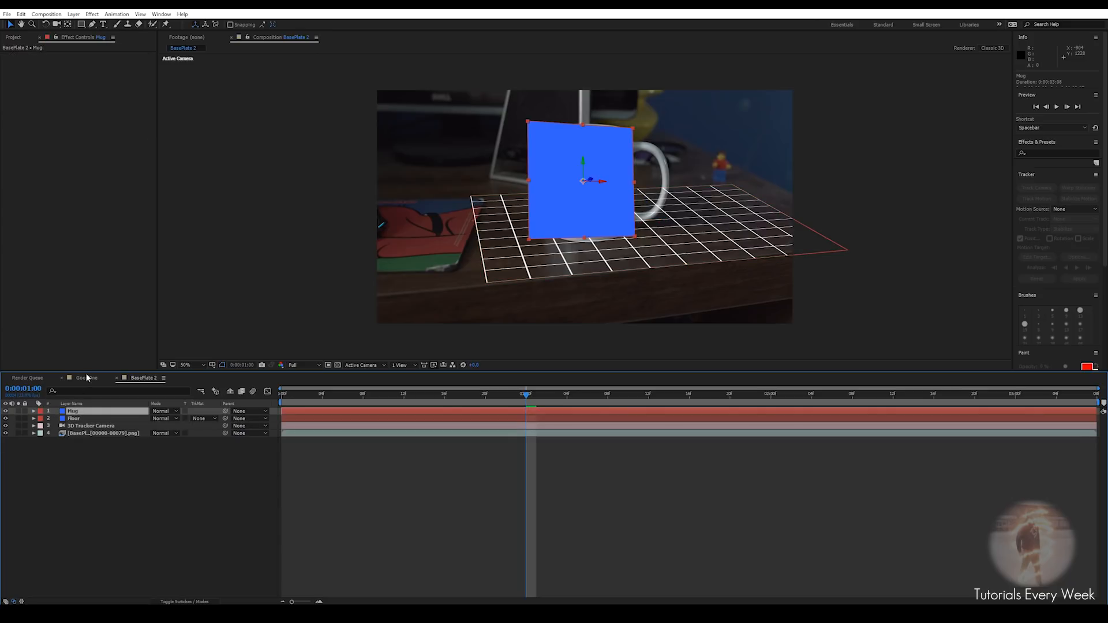
click(86, 418)
click(38, 58)
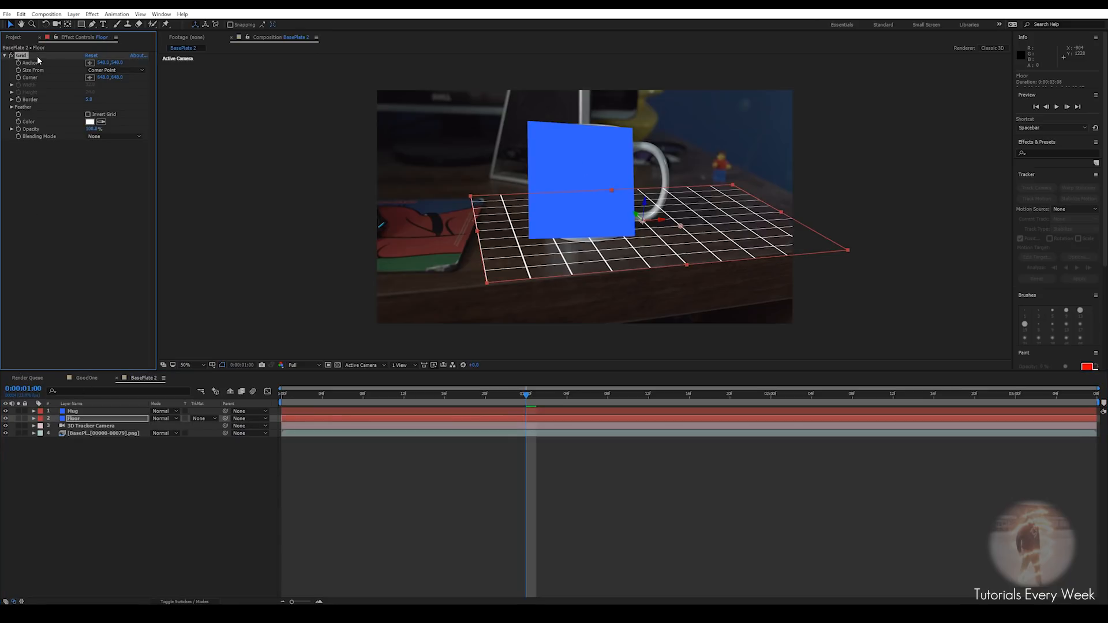
key(Delete)
Create a null object and move it to the top of the layer stack
right_click(557, 457)
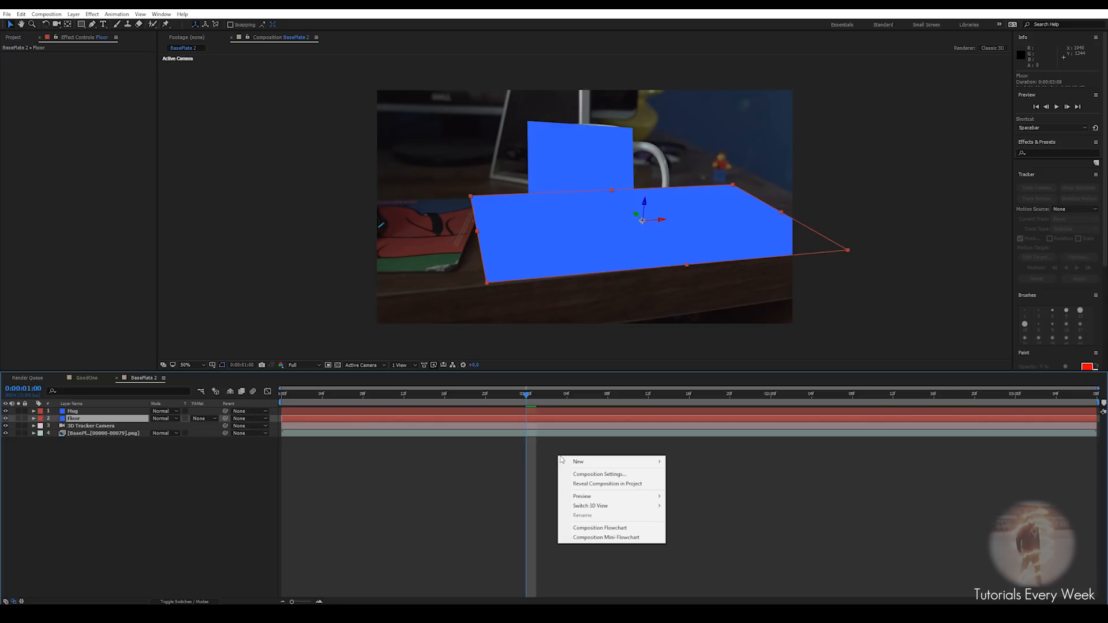
mouse_move(612, 461)
click(693, 512)
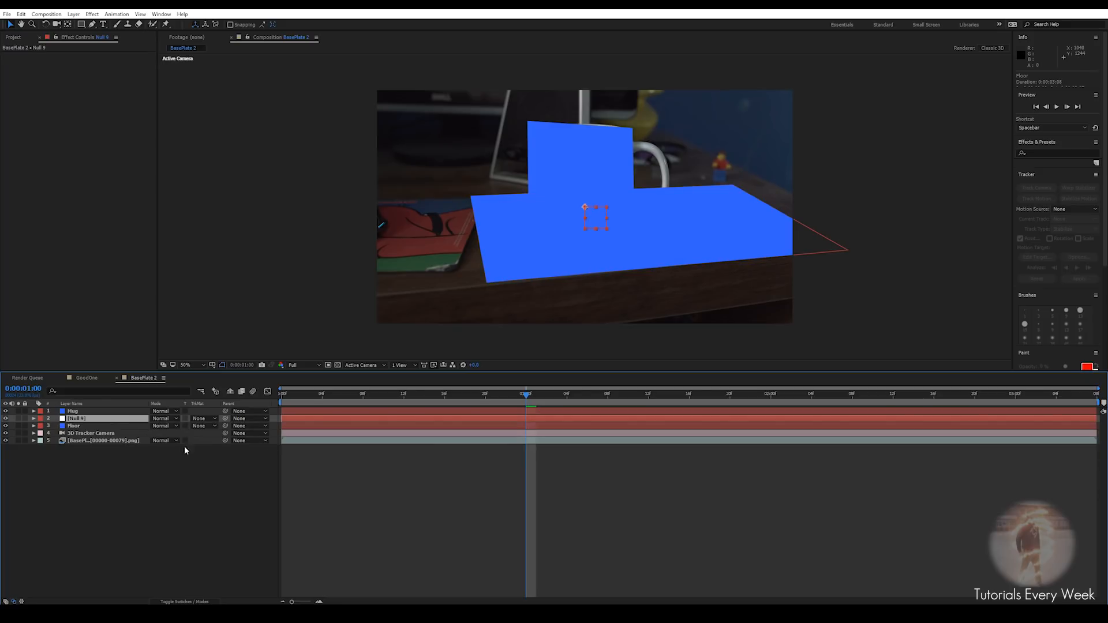
drag(83, 420, 81, 408)
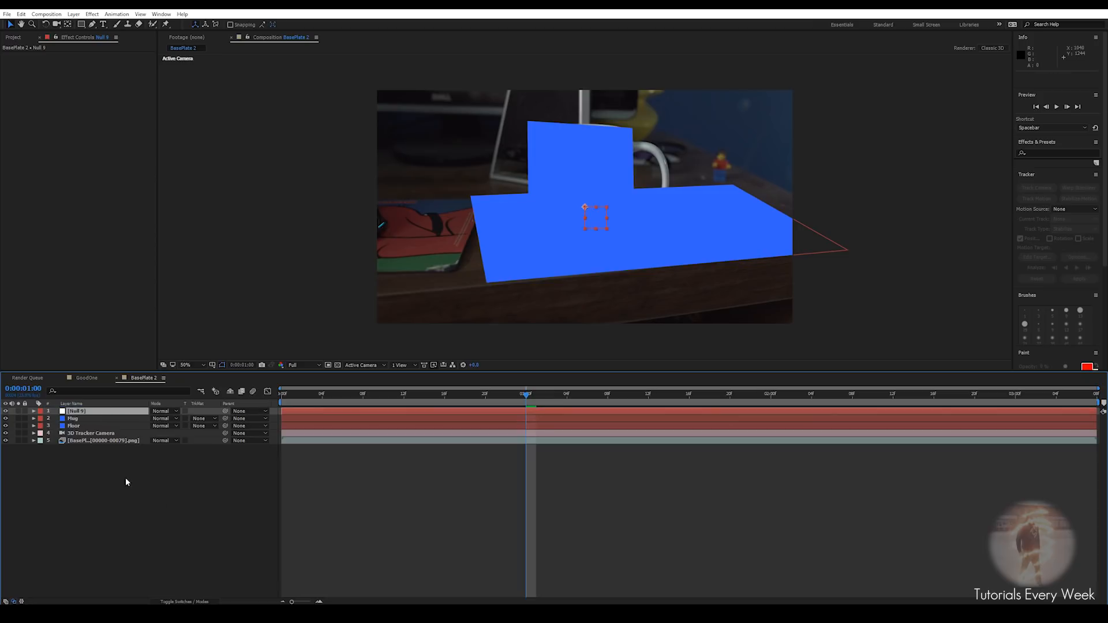
Make the null a 3D layer and parent the Mug, Floor and 3D Tracker Camera layers to it
click(181, 601)
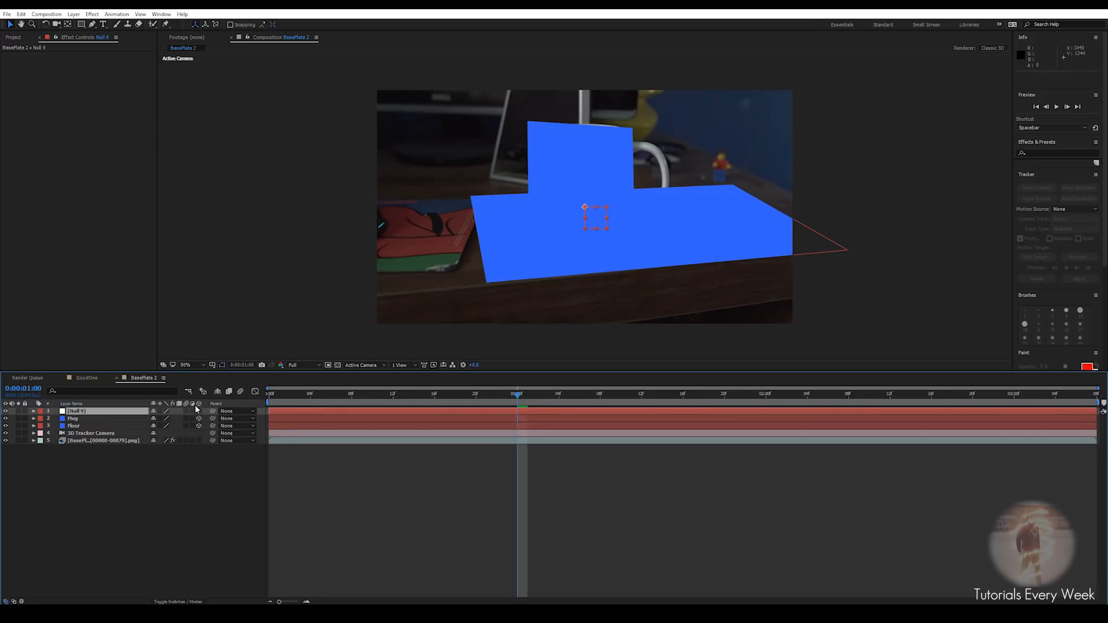
click(183, 601)
click(184, 602)
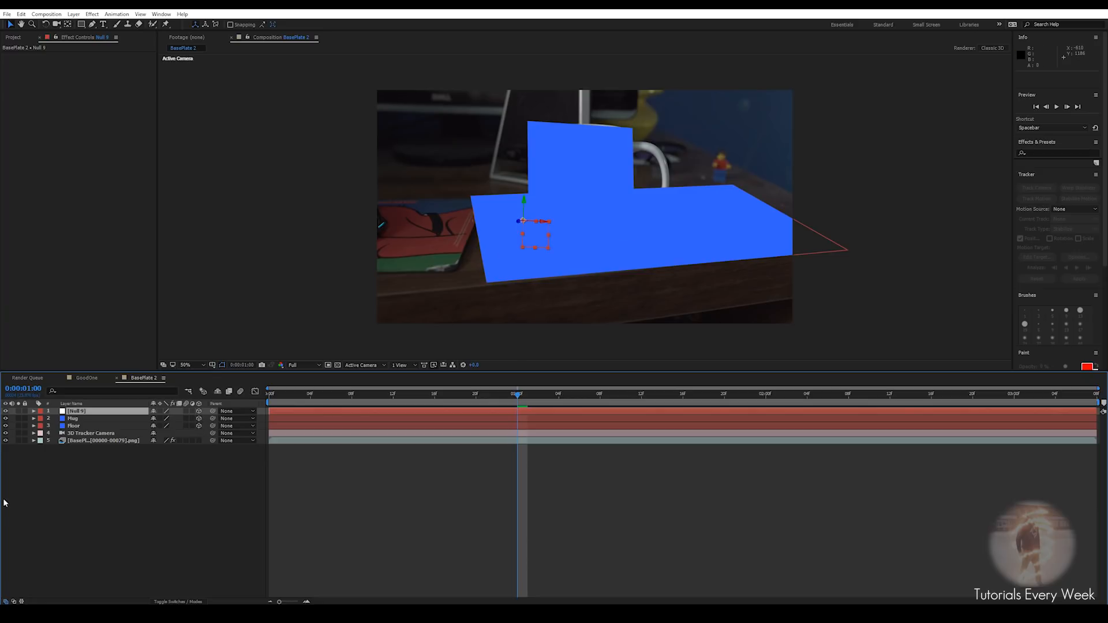
click(87, 434)
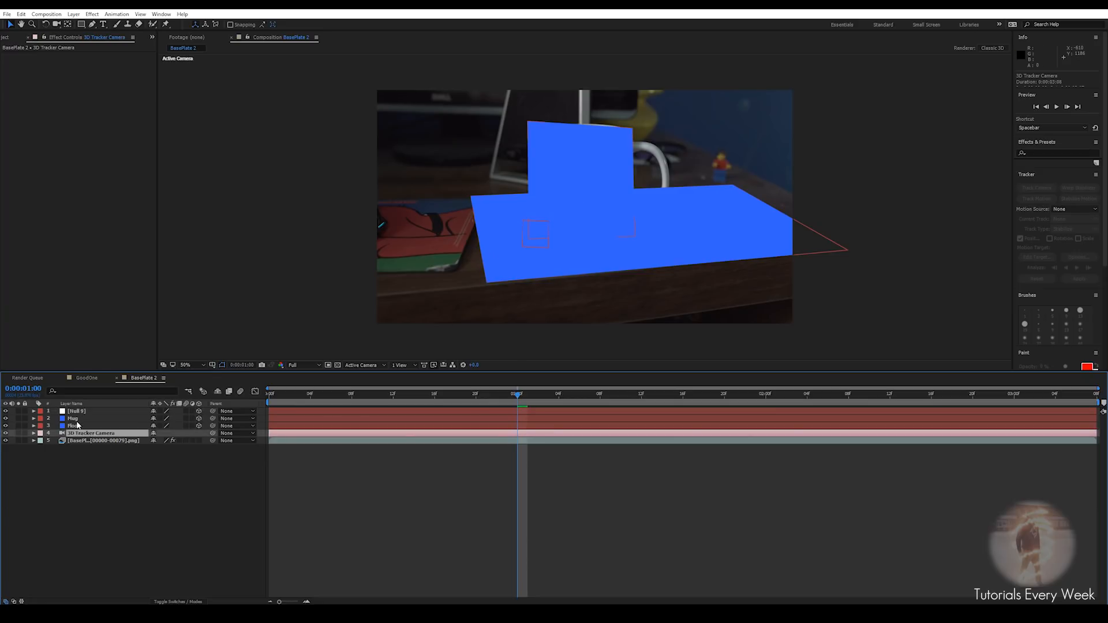
shift+click(76, 420)
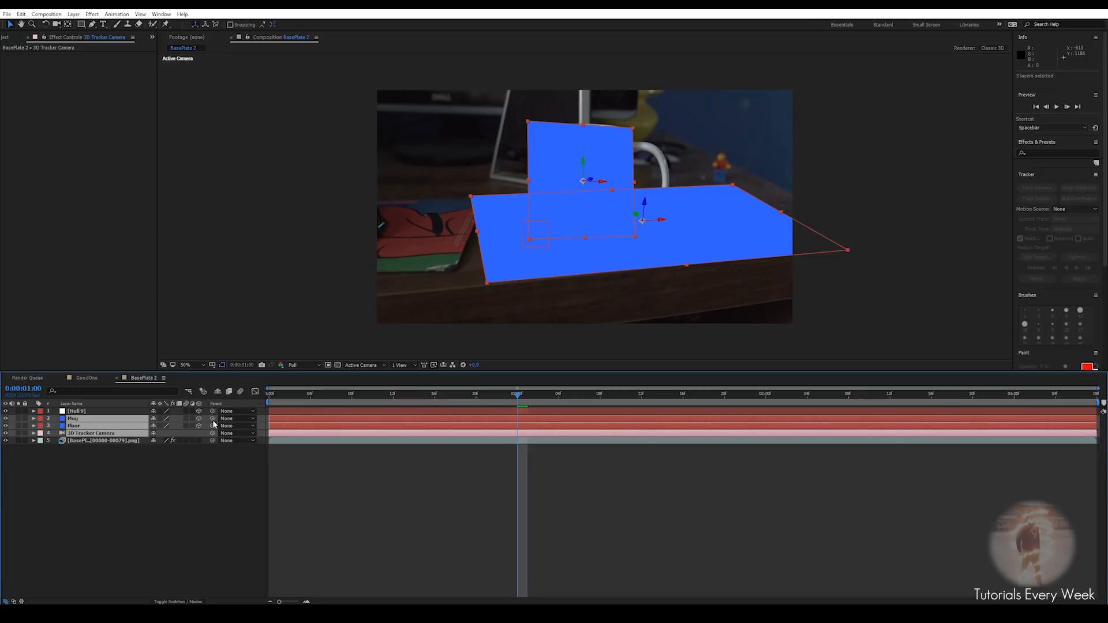
drag(214, 420, 86, 413)
Show the Top view side by side with the Active Camera view and frame the solids from above
click(404, 366)
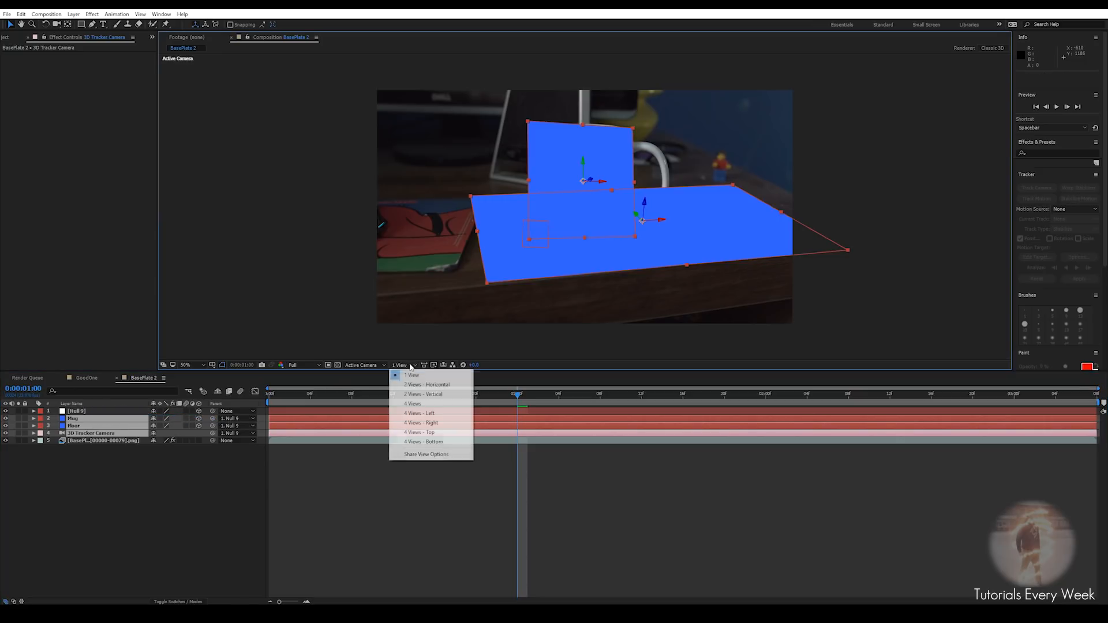
click(413, 392)
scroll(460, 189, down, 6)
middle_drag(376, 130, 344, 186)
right_click(370, 142)
click(347, 161)
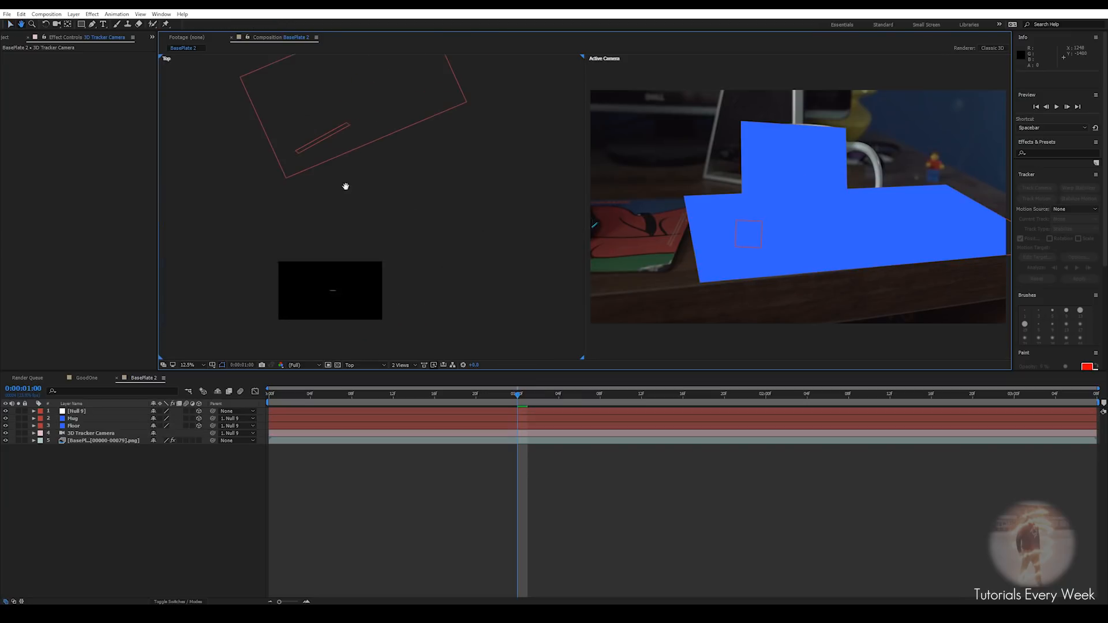
middle_drag(349, 288, 363, 245)
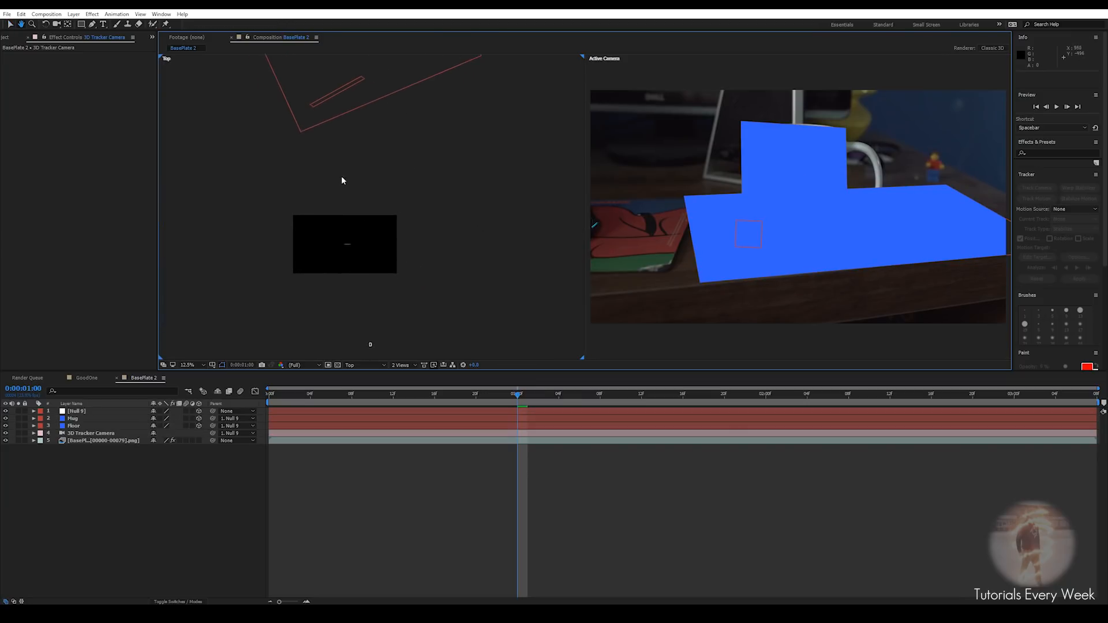
Set the null's Scale to 2% in all dimensions and scrub back to 0:00:00:14 to check the tracking
click(77, 412)
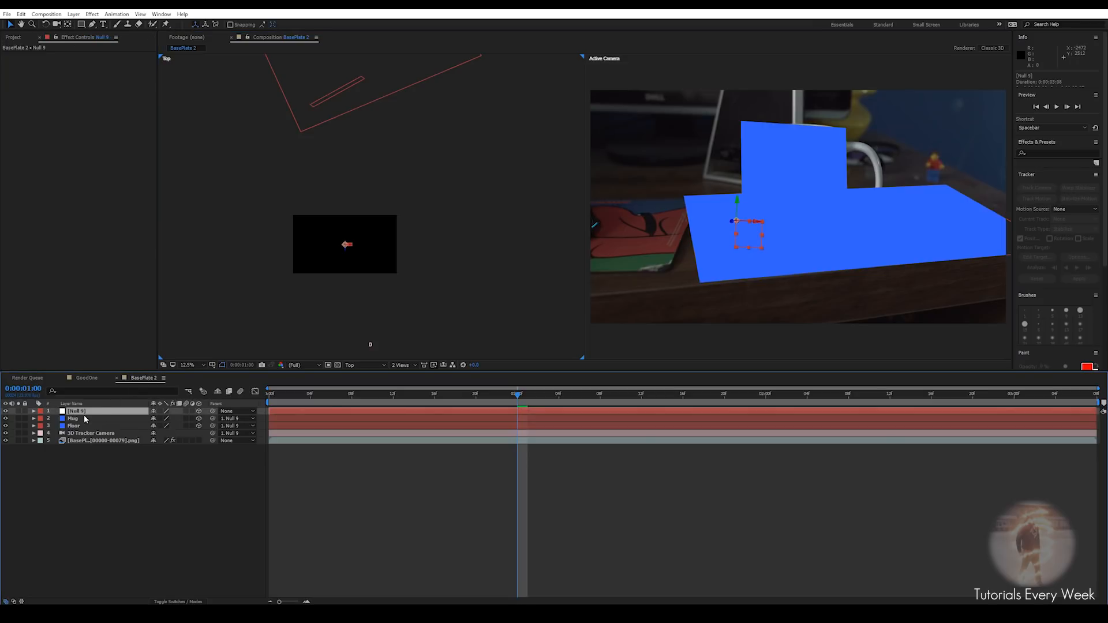
key(s)
drag(165, 419, 124, 419)
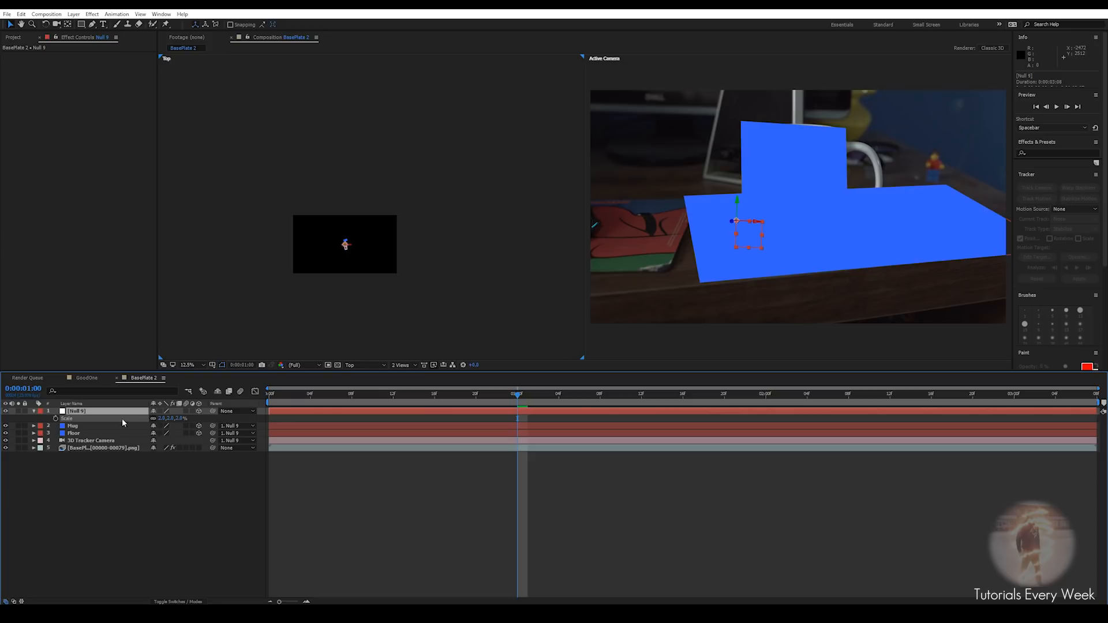
scroll(339, 269, up, 6)
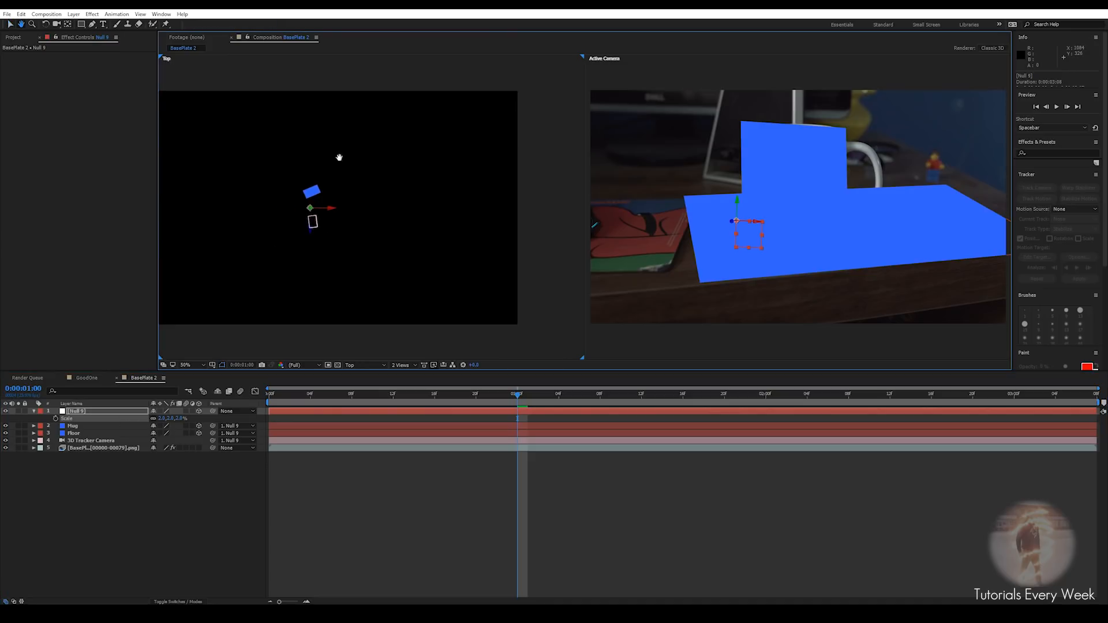
key(v)
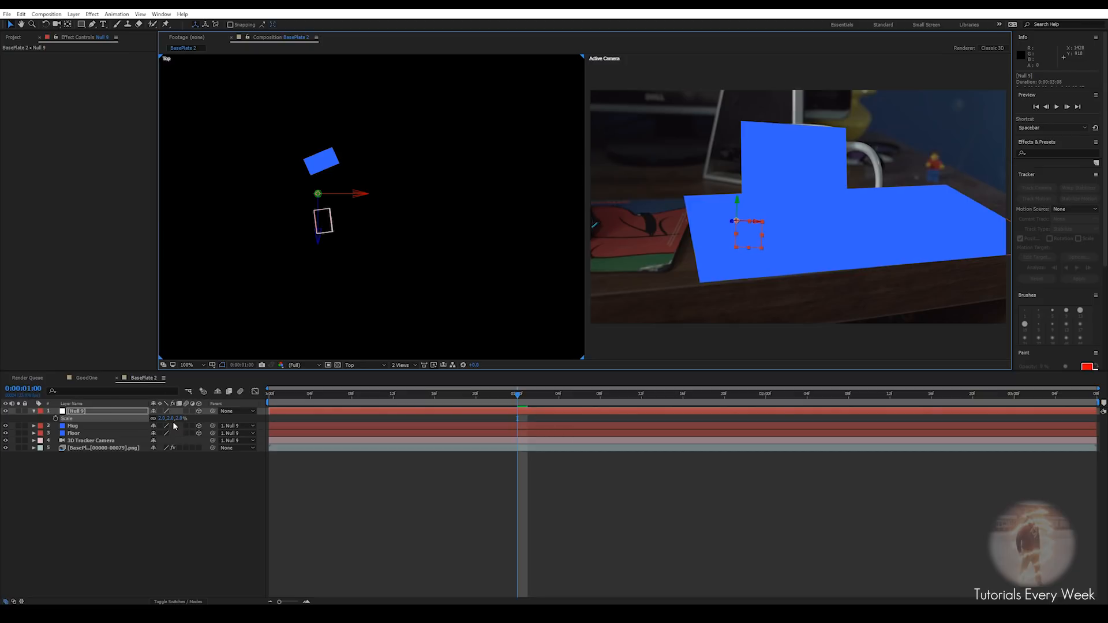
drag(511, 400, 414, 428)
scroll(369, 216, down, 1)
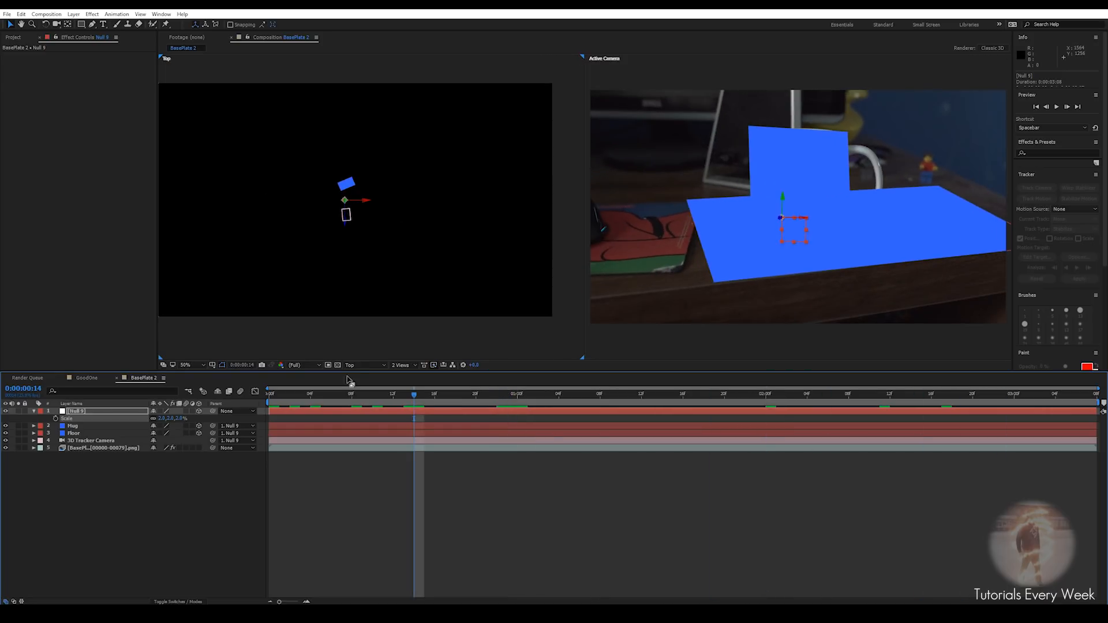
Return the composition viewer to a single Active Camera view and delete the null
click(400, 366)
click(402, 382)
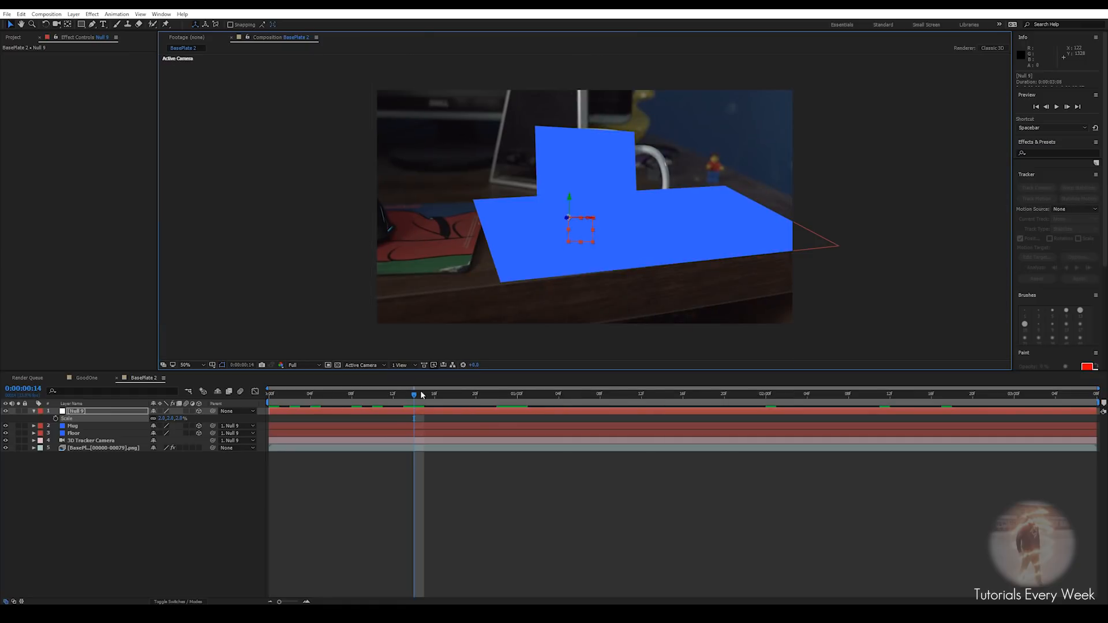
drag(414, 430, 487, 433)
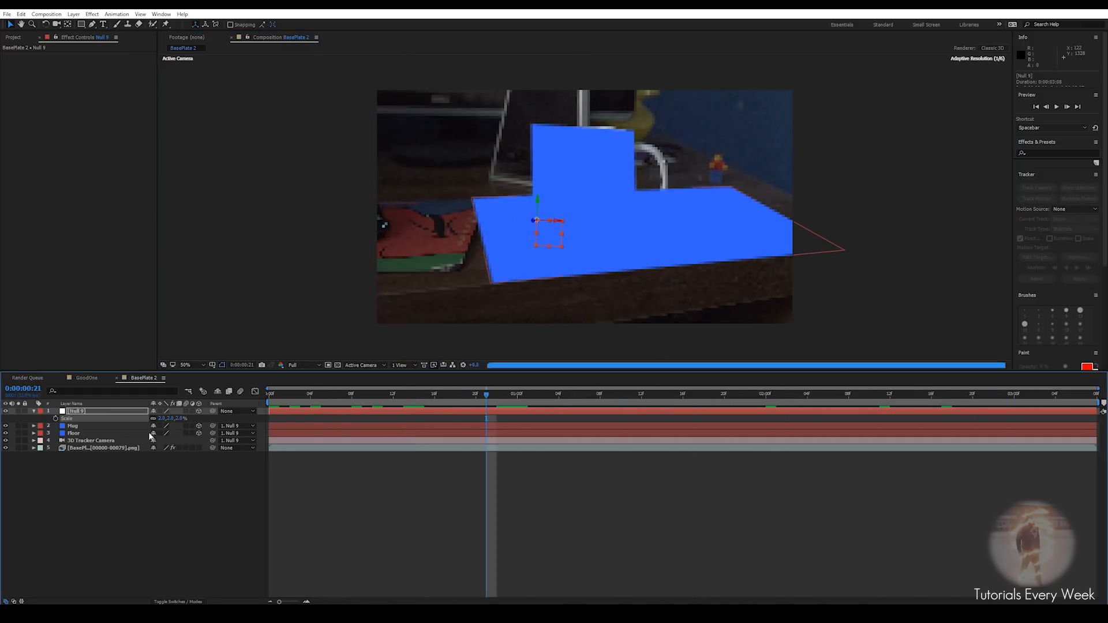
click(33, 412)
key(Delete)
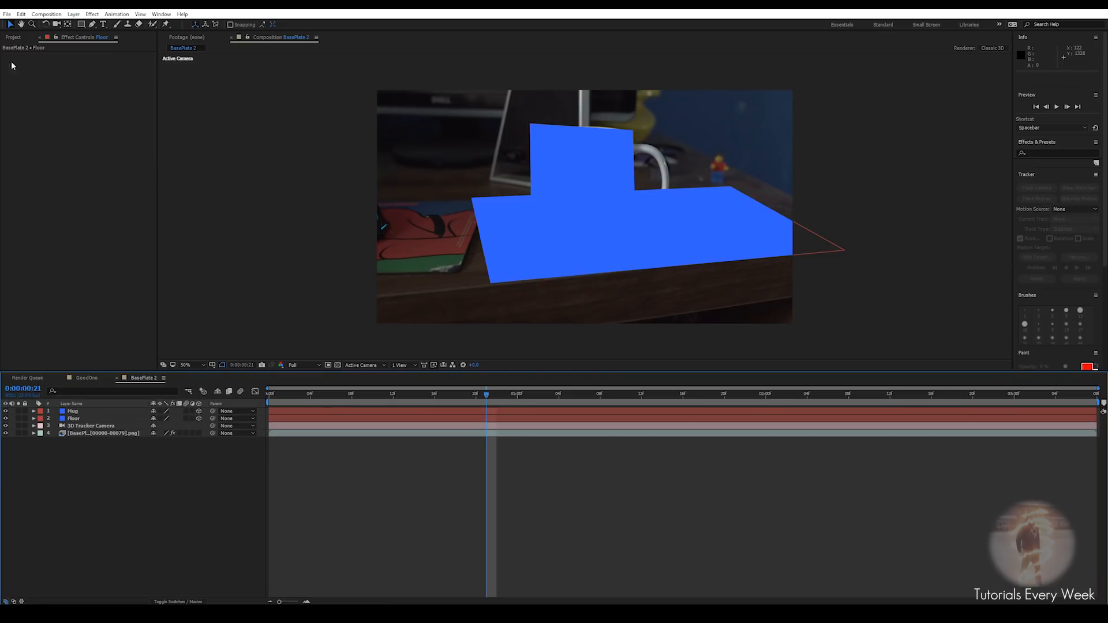
Export the composition with the MAXON Cinema 4D Exporter as Tutorial Tracked in the Tutorial folder
click(7, 14)
mouse_move(87, 164)
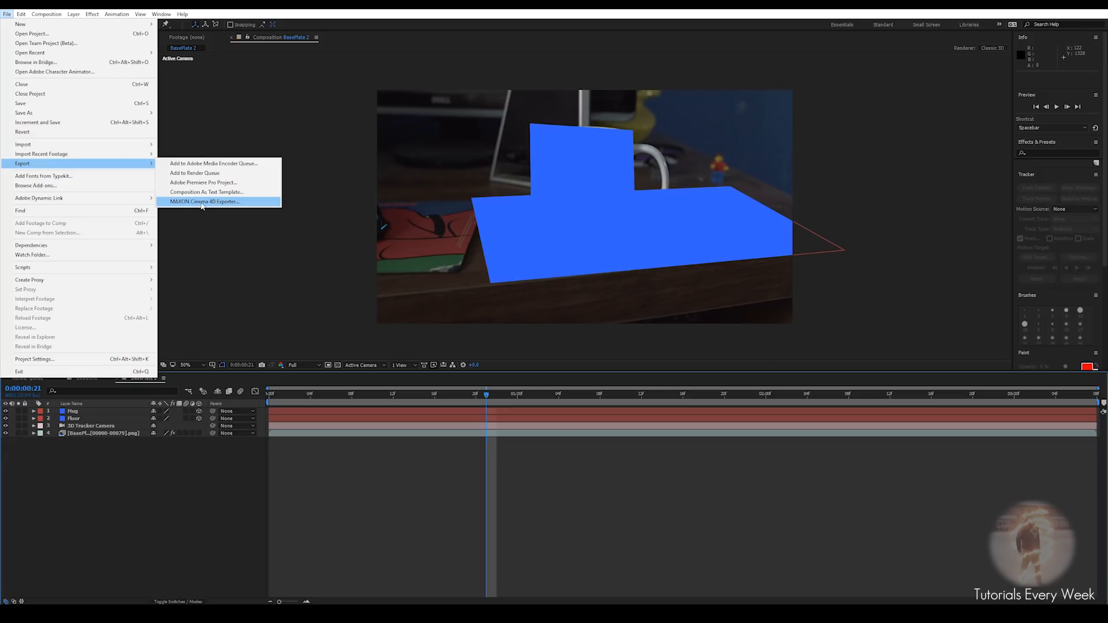
click(202, 202)
click(629, 322)
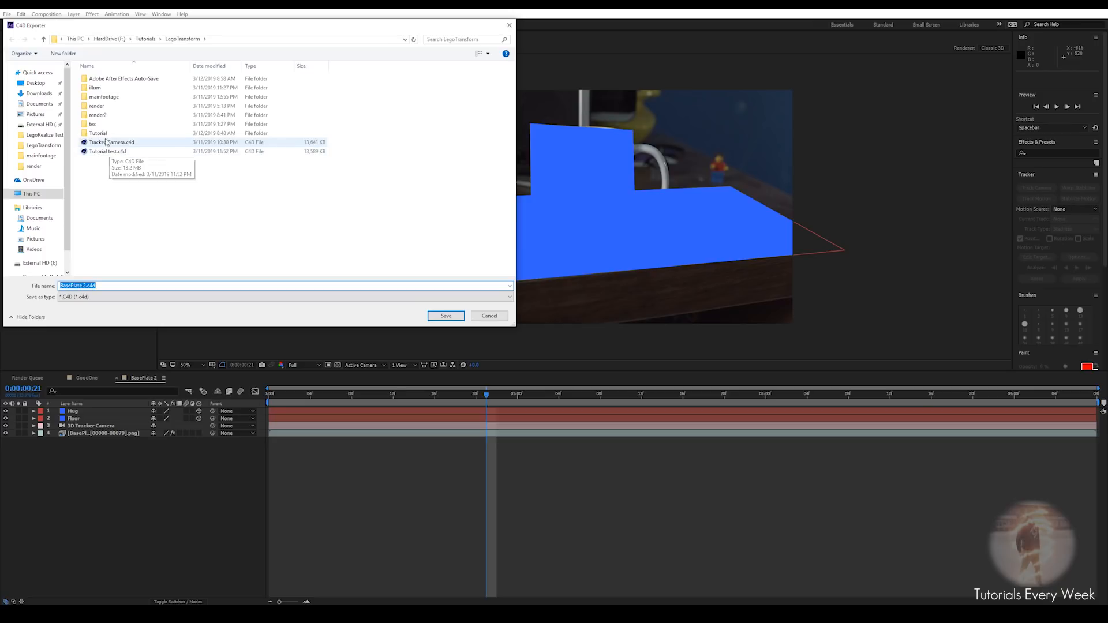
double_click(98, 133)
drag(83, 286, 115, 287)
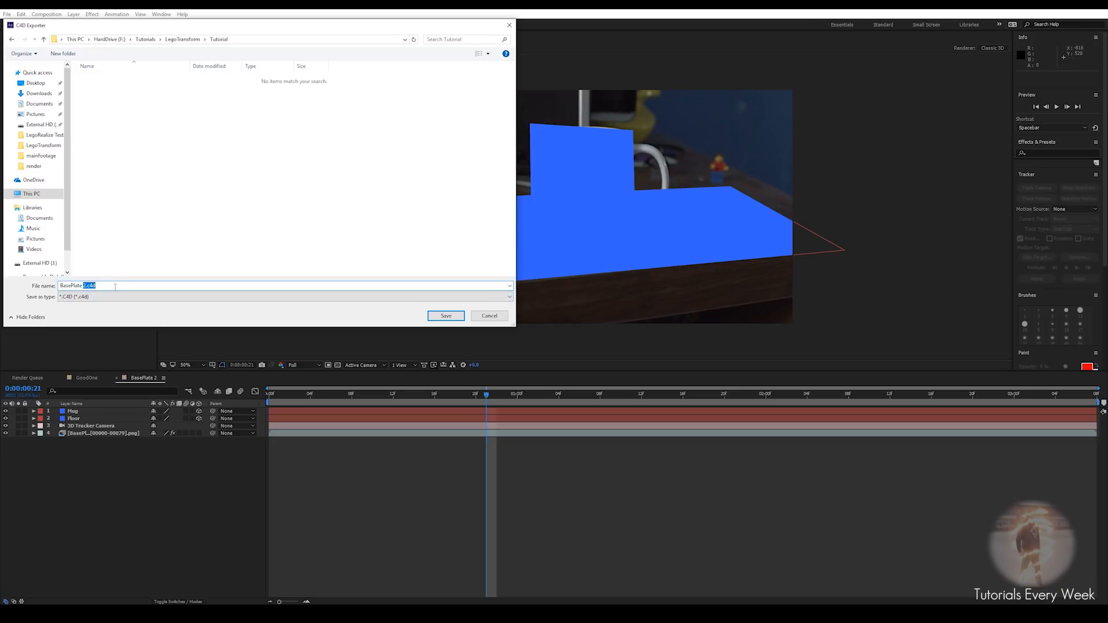
text(Tutorial Tracked)
key(Return)
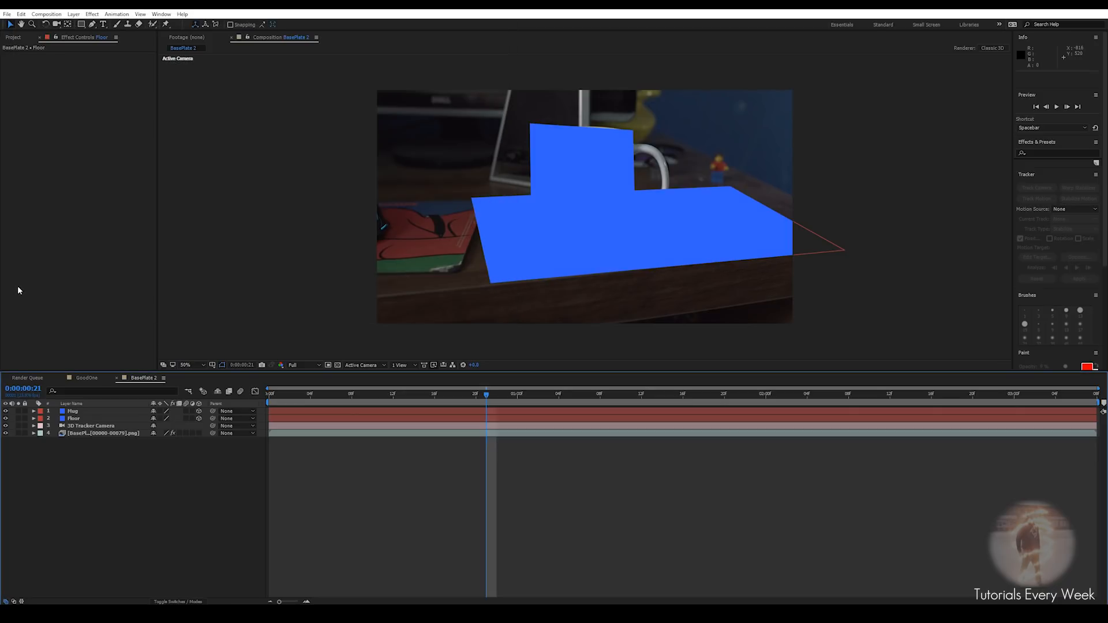
Open the exported Tutorial Tracked.c4d file from File Explorer in Cinema 4D
drag(479, 404, 435, 414)
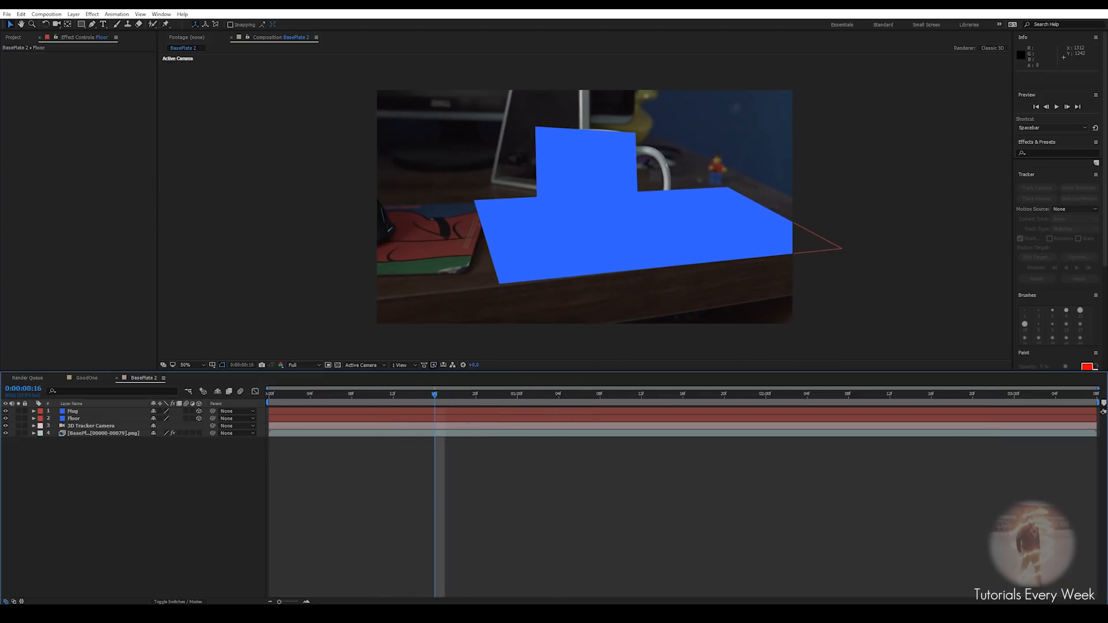
key(super+e)
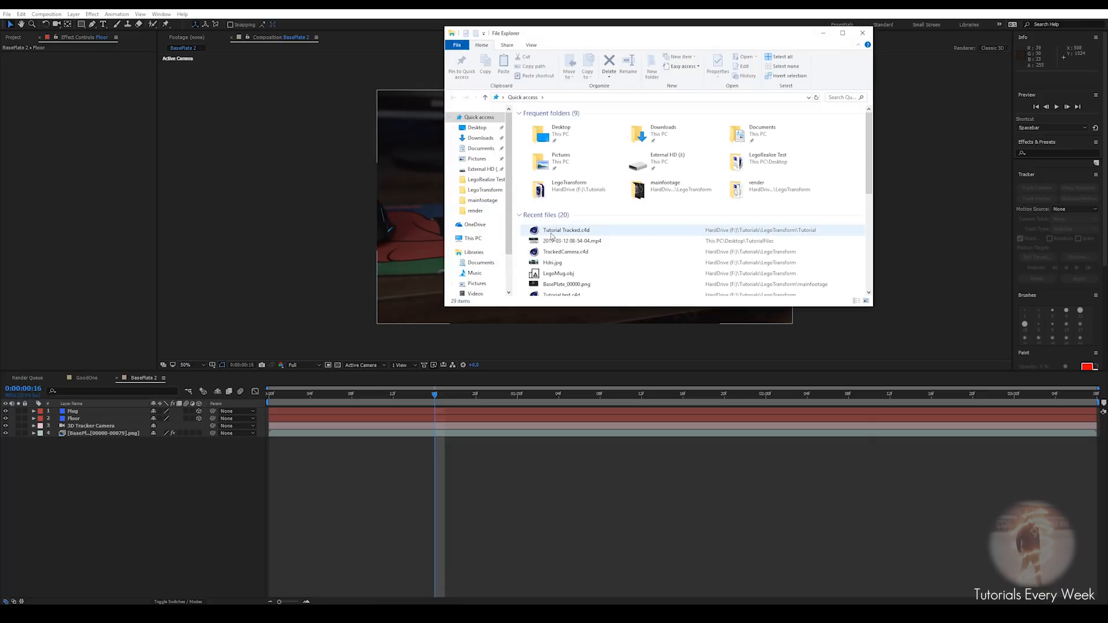
click(554, 233)
key(Return)
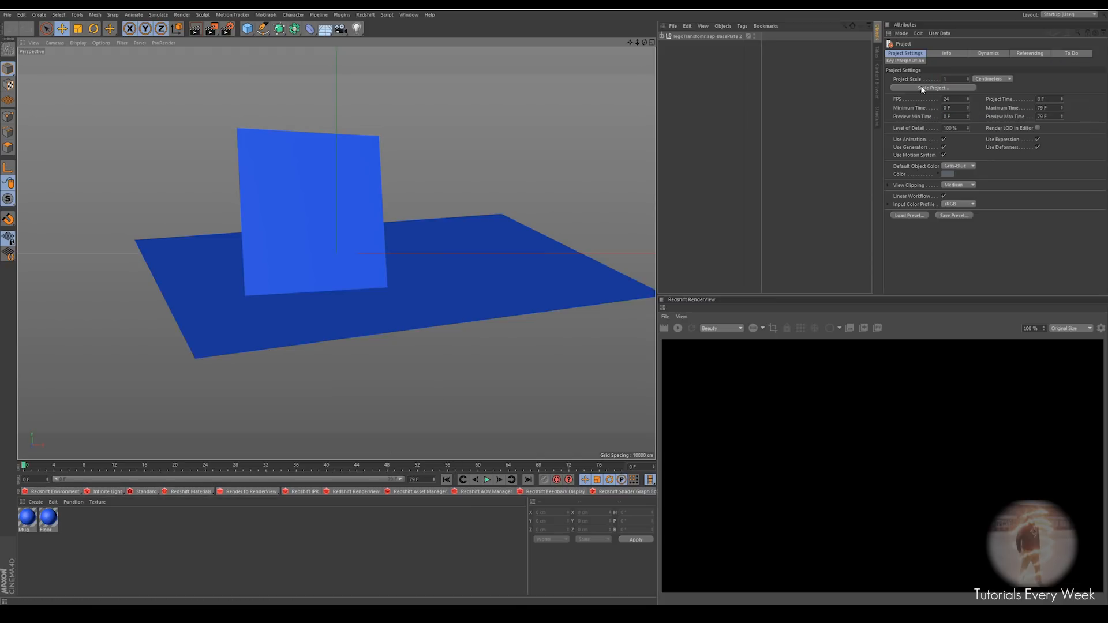
Switch the interface layout to Standard and scrub to frame 45 to check the imported camera motion
click(1067, 14)
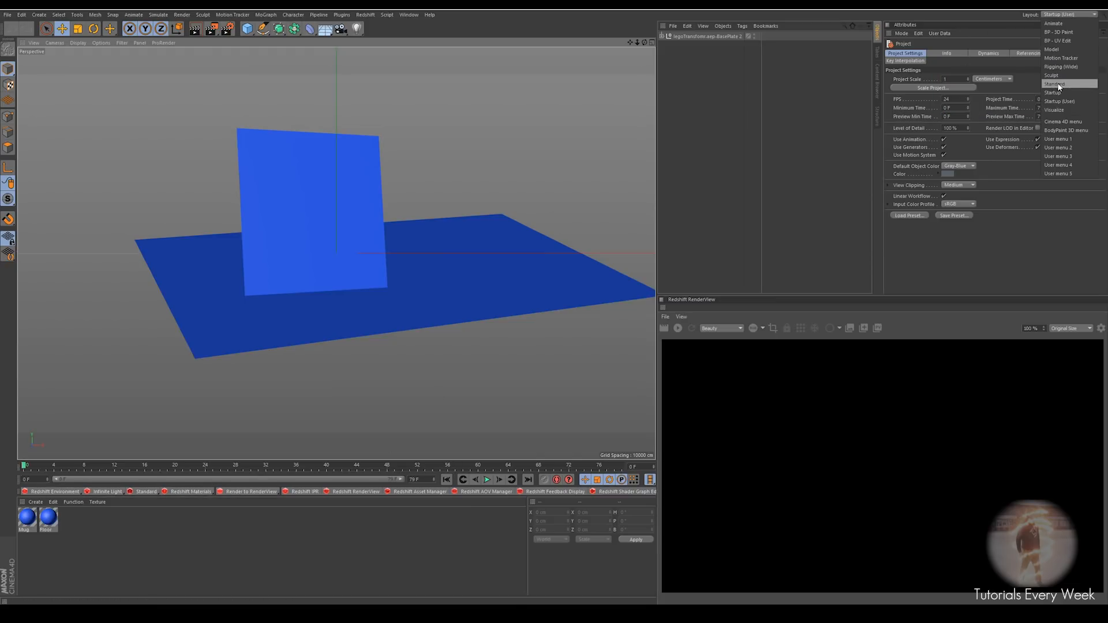
click(1058, 85)
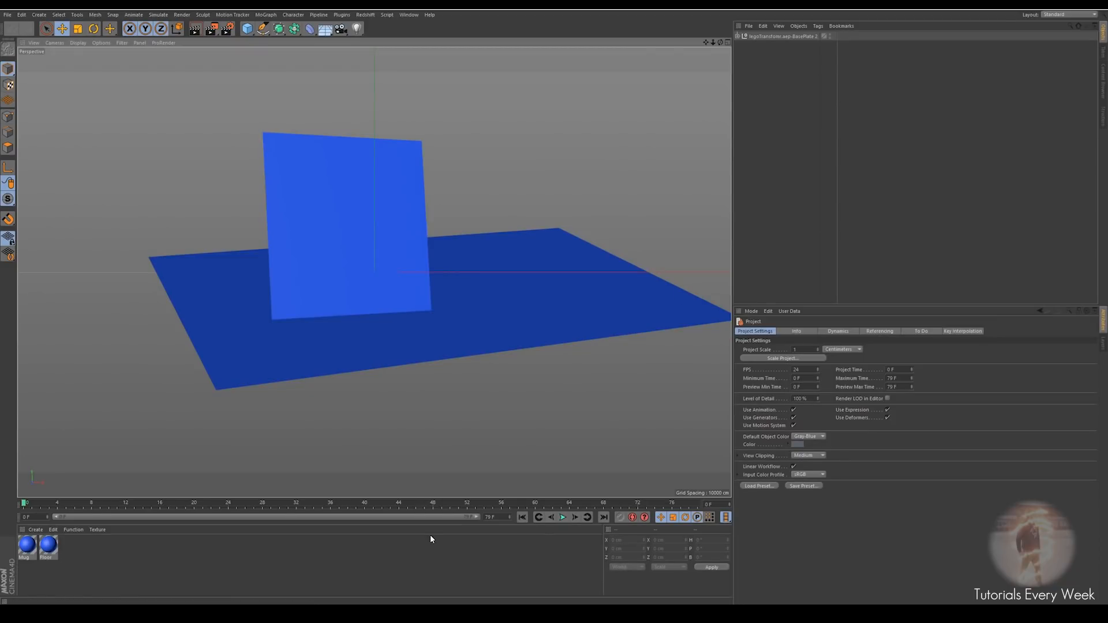
drag(26, 506, 408, 489)
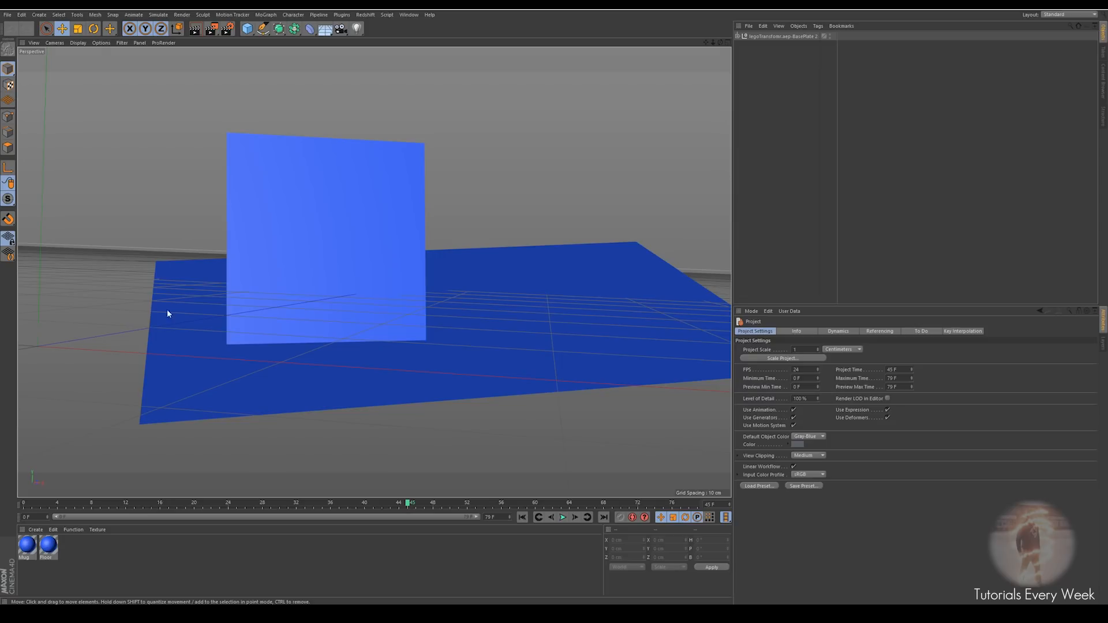
Expand the imported BasePlate 2 null and select it together with the 3D Tracker Camera, Floor and Mug
click(737, 36)
click(773, 36)
click(761, 78)
click(759, 63)
shift+click(766, 39)
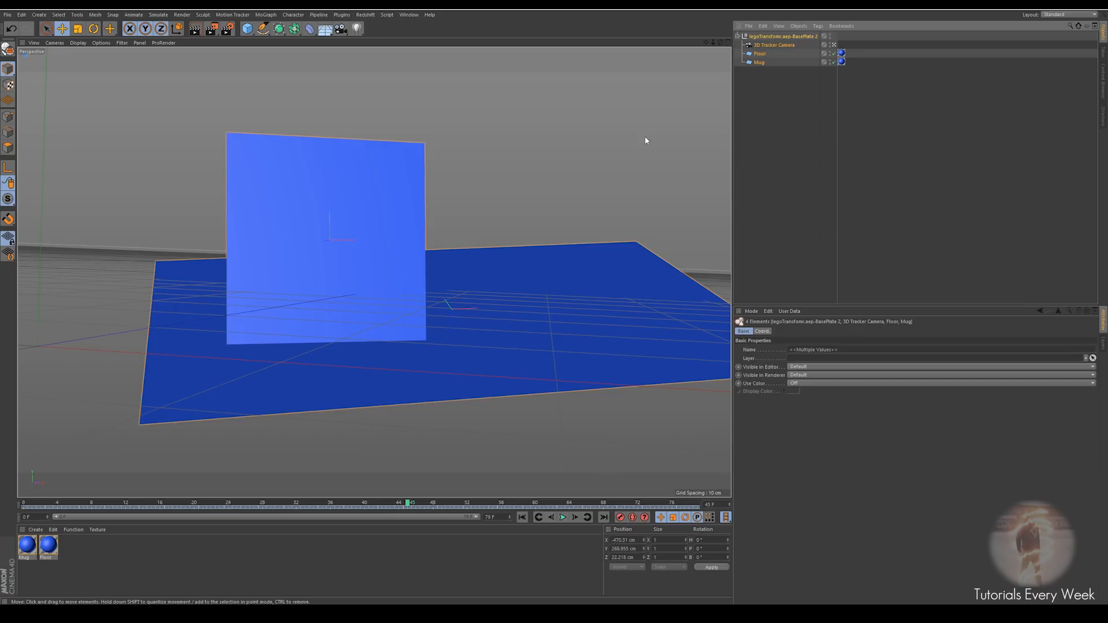
click(763, 77)
click(760, 63)
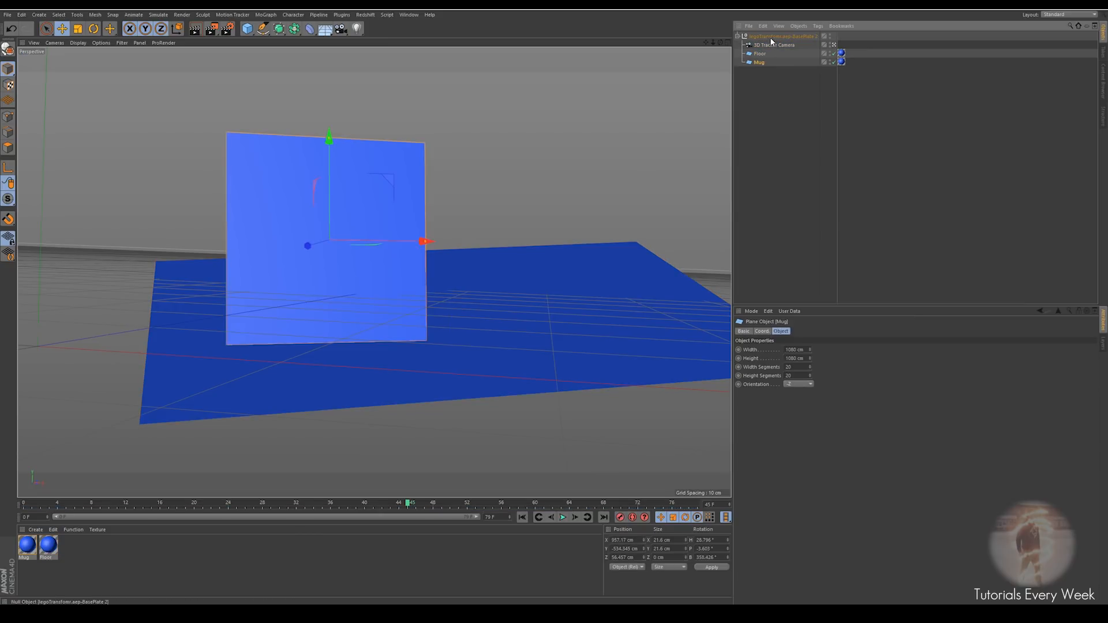
shift+click(767, 36)
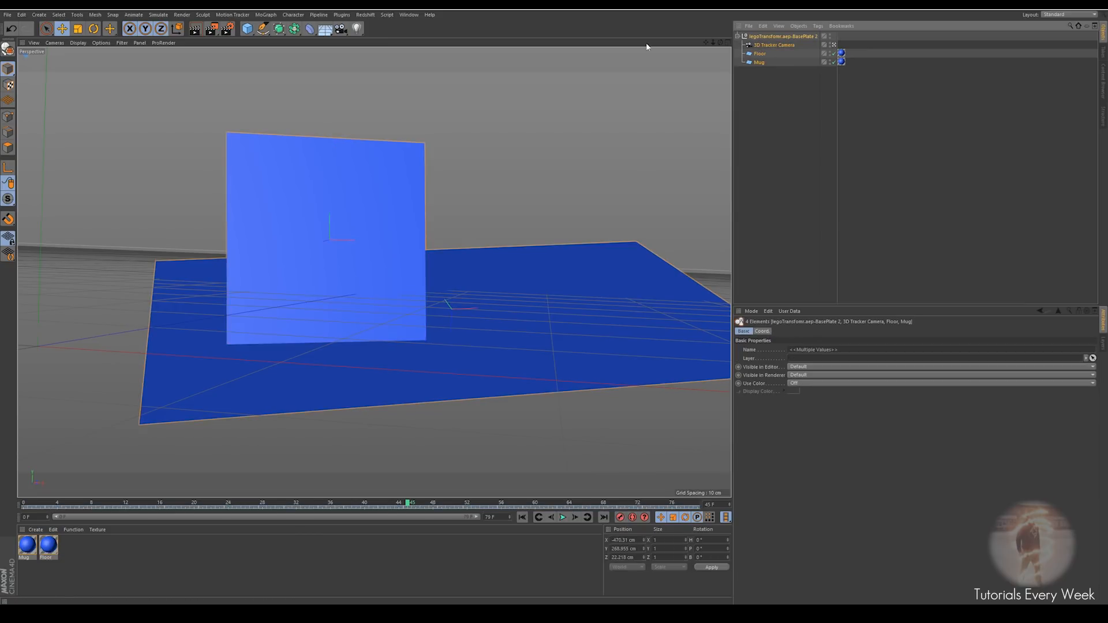
Rotate the selected BasePlate 2 null, camera, Floor and Mug in the Right view until the floor plane lies level with the world grid
click(721, 43)
scroll(281, 378, down, 6)
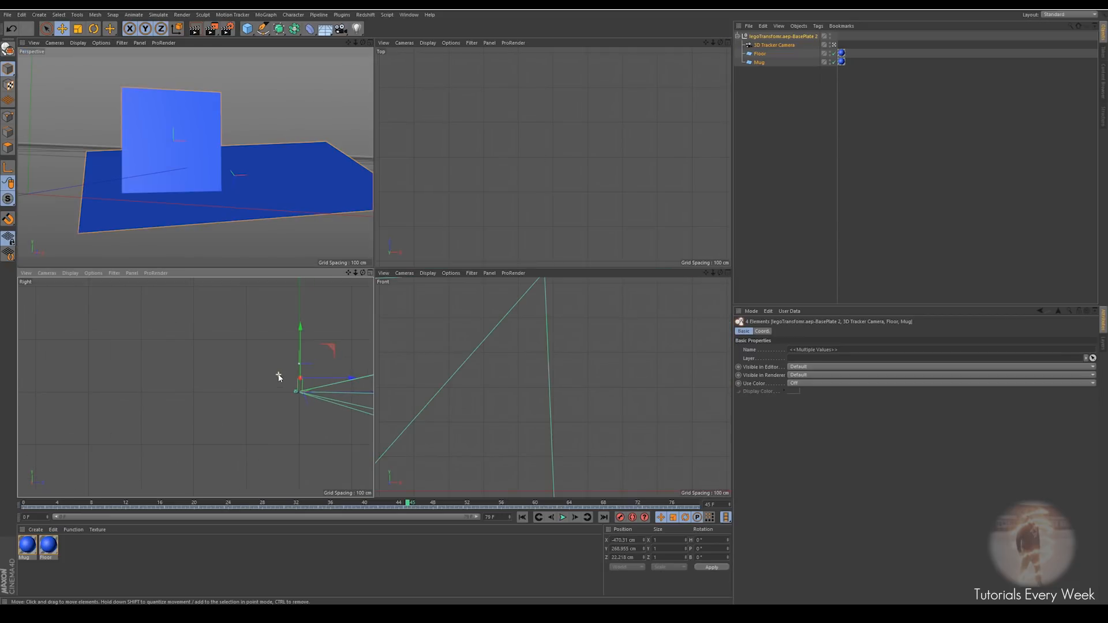
scroll(305, 396, up, 4)
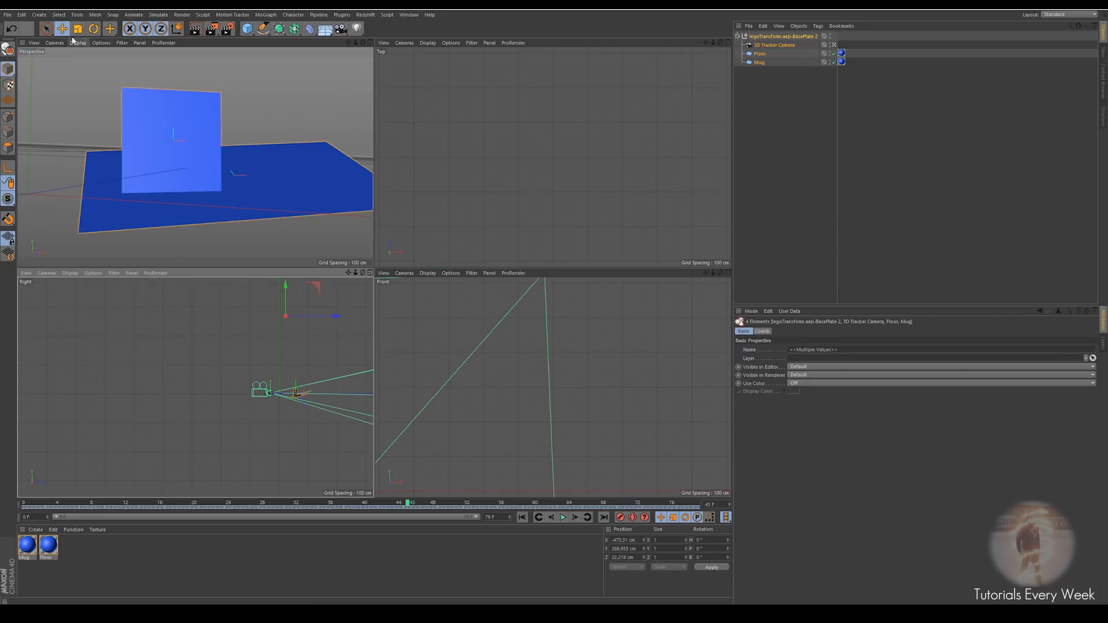
click(96, 31)
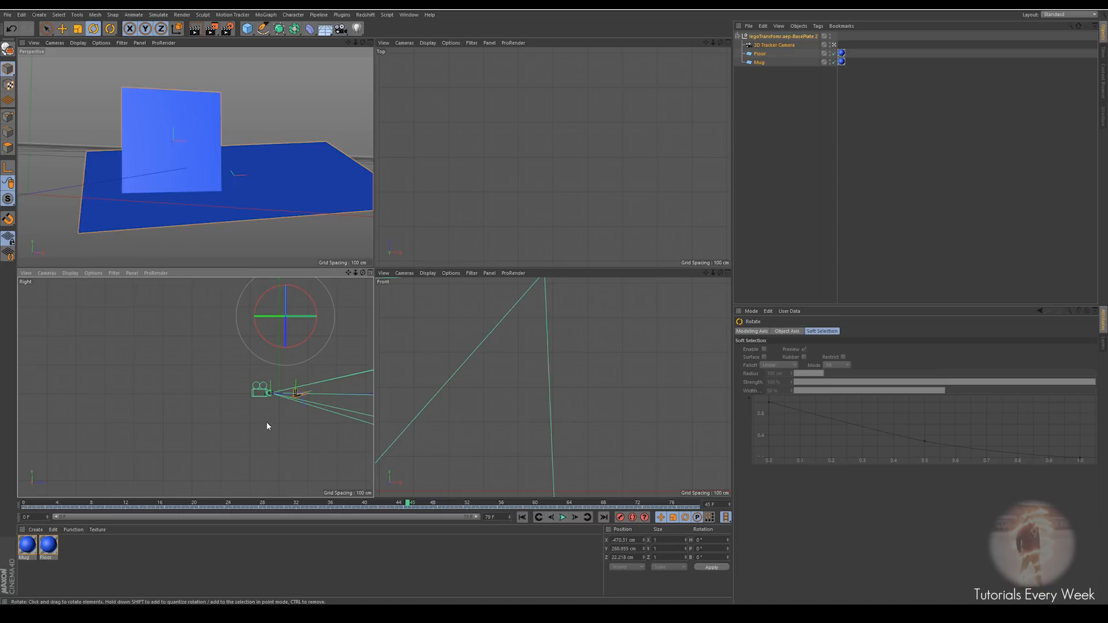
middle_drag(279, 421, 204, 388)
mouse_move(211, 396)
alt+right_down()
mouse_move(220, 387)
mouse_move(202, 400)
mouse_move(224, 408)
alt+right_up()
alt+drag(223, 404, 219, 404)
alt+middle_drag(199, 390, 192, 416)
alt+right_drag(192, 416, 209, 398)
mouse_move(214, 353)
alt+right_down()
mouse_move(218, 411)
mouse_move(200, 462)
mouse_move(212, 346)
alt+right_up()
alt+middle_drag(212, 347, 194, 379)
drag(190, 299, 190, 304)
alt+right_drag(190, 304, 183, 438)
alt+middle_drag(185, 436, 248, 380)
alt+right_drag(249, 379, 199, 395)
drag(233, 306, 260, 332)
Move the selected tracked scene objects so the floor plane sits on the world grid near the origin
key(e)
key(w)
alt+right_drag(209, 456, 202, 421)
drag(414, 388, 413, 389)
click(698, 566)
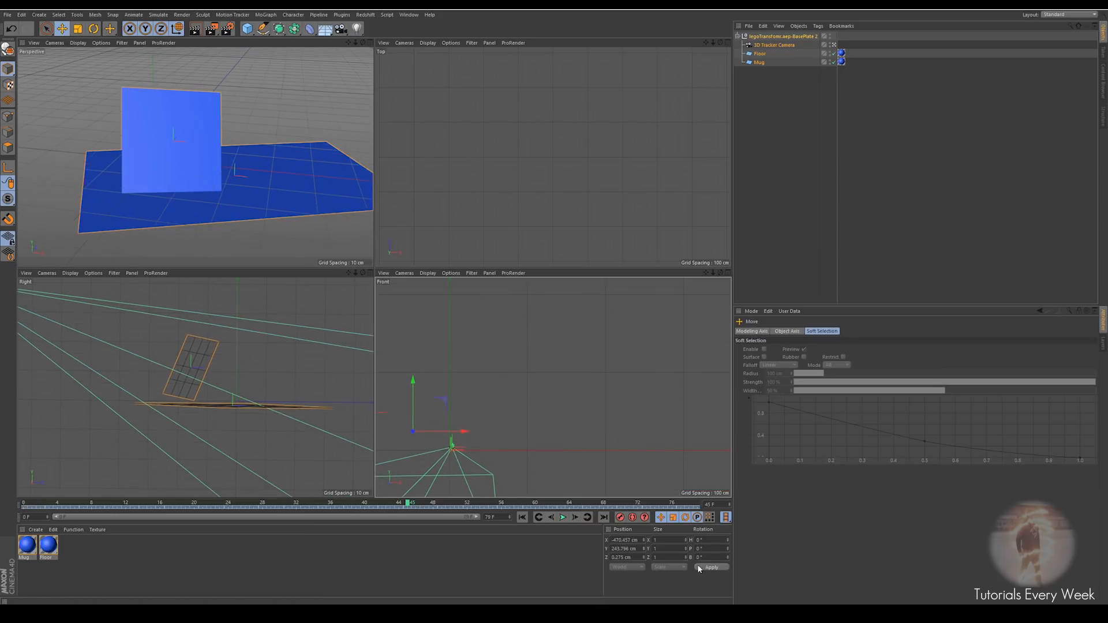
Maximize the Perspective view and scrub back to frame 15 to check the floor's alignment with the grid
click(323, 190)
click(371, 43)
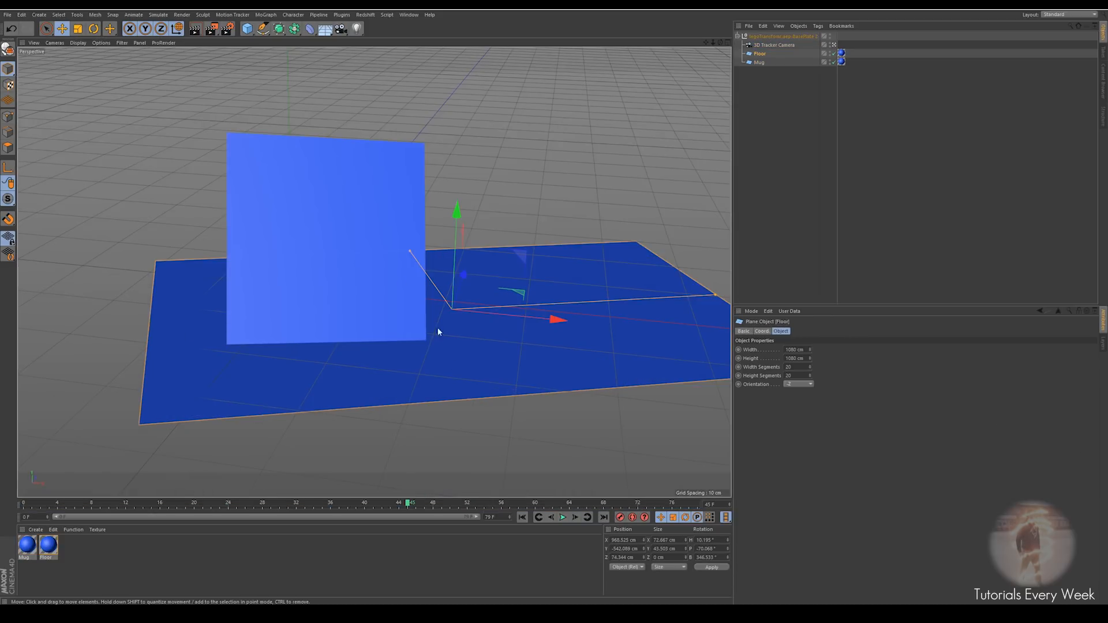
drag(411, 505, 296, 504)
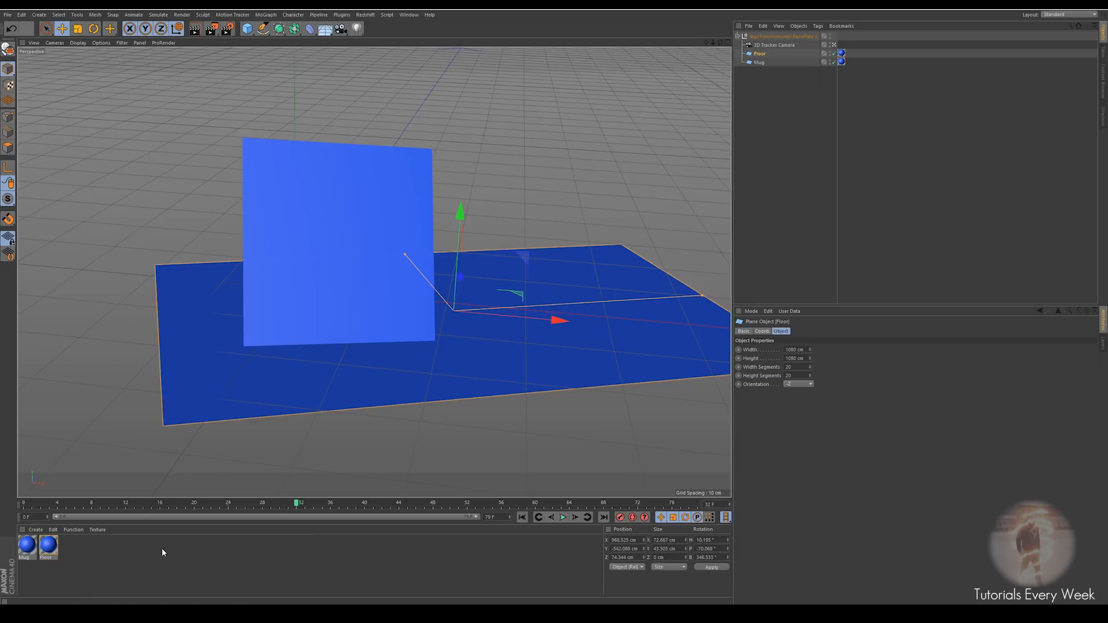
drag(297, 506, 149, 489)
Add a Background object to the scene, deleting the Floor object created by mistake
click(325, 27)
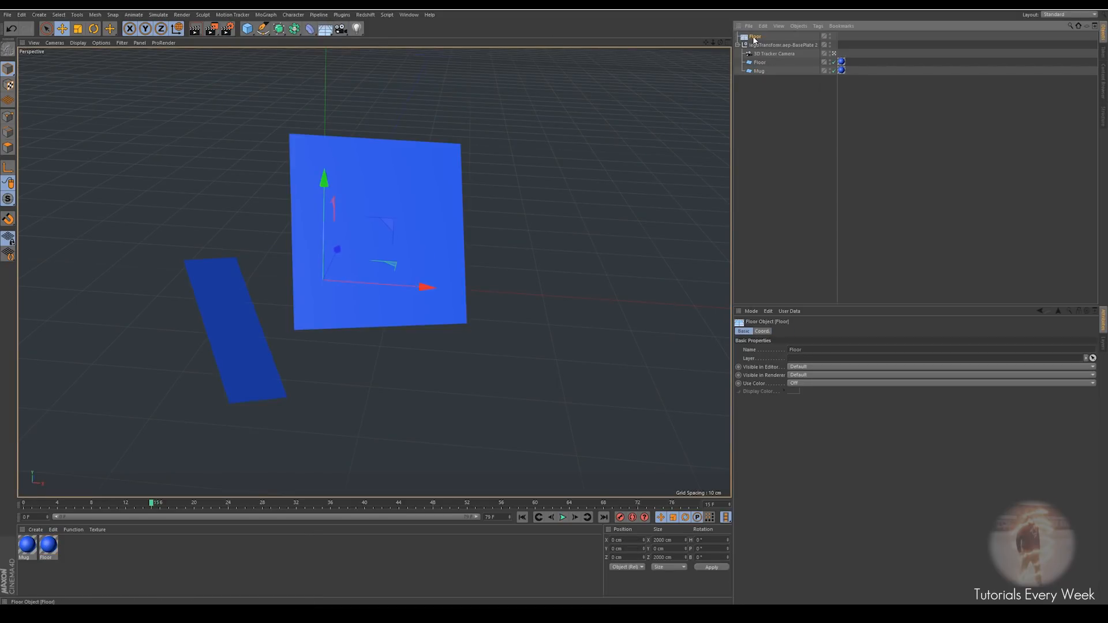
key(Delete)
click(325, 28)
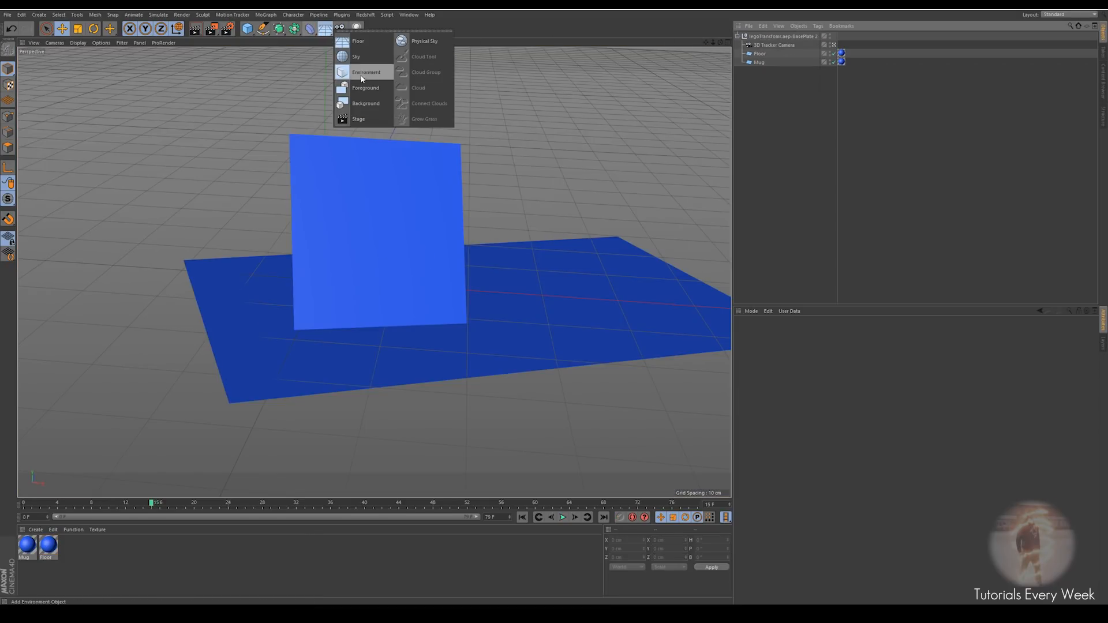
click(370, 104)
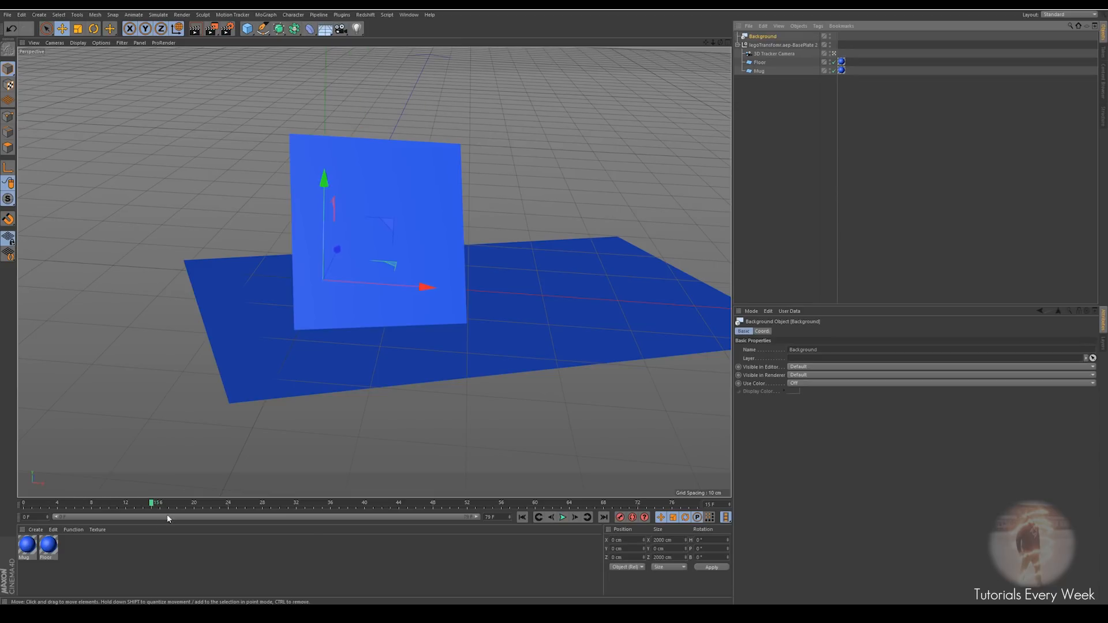
Create a new material, open it for editing and disable its Reflectance channel
double_click(96, 548)
double_click(34, 551)
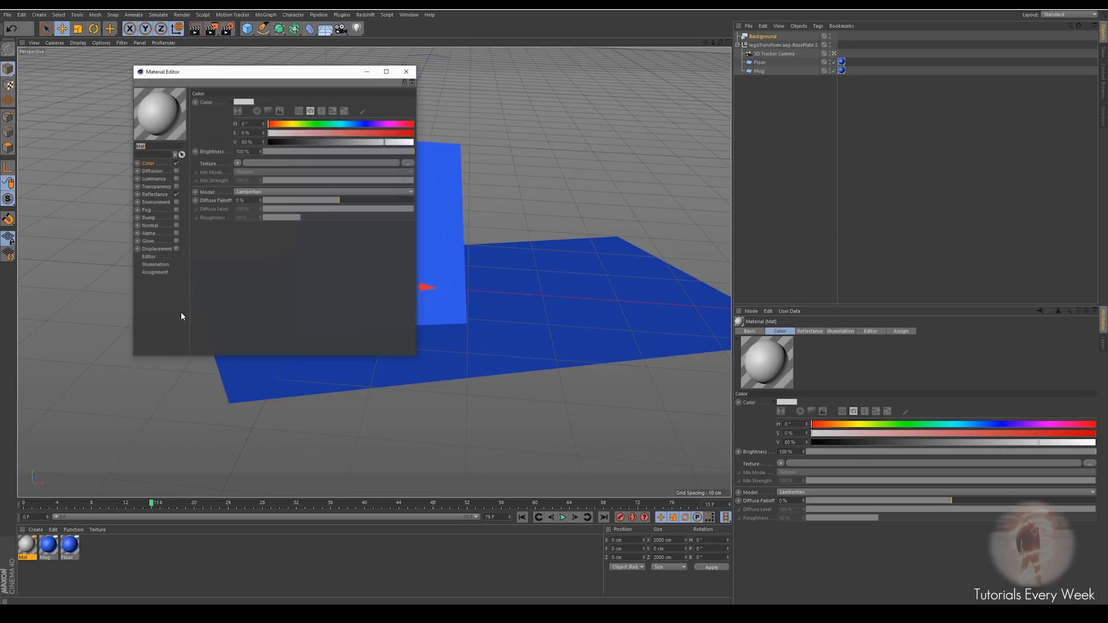
click(177, 195)
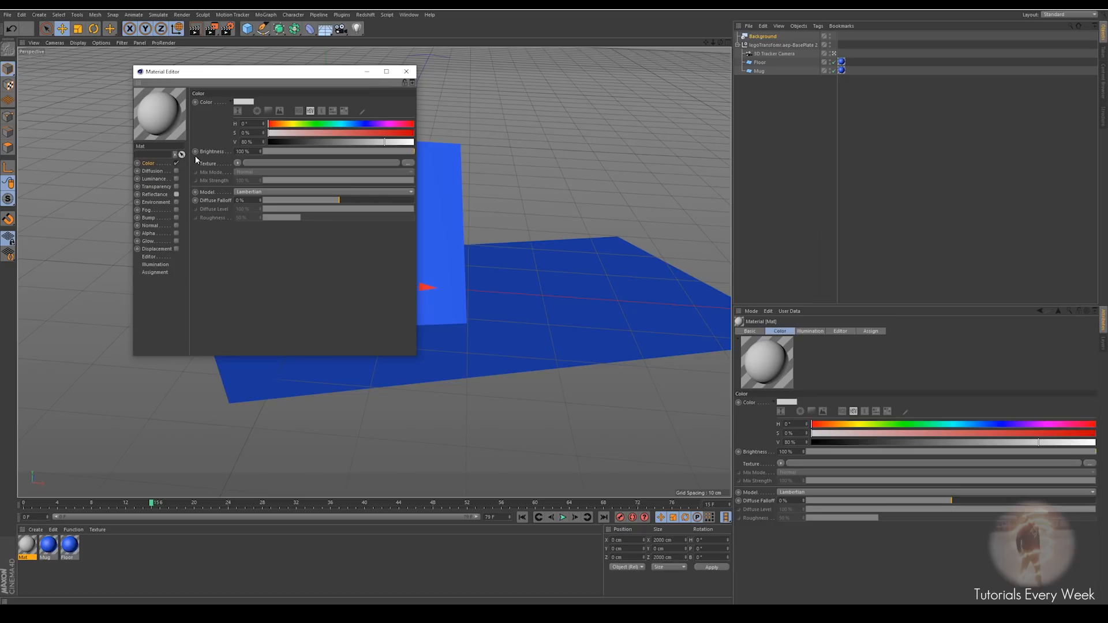
Load BasePlate_00000.png from the mainfootage folder as the material's color texture, without copying it to the project location
click(237, 163)
click(257, 182)
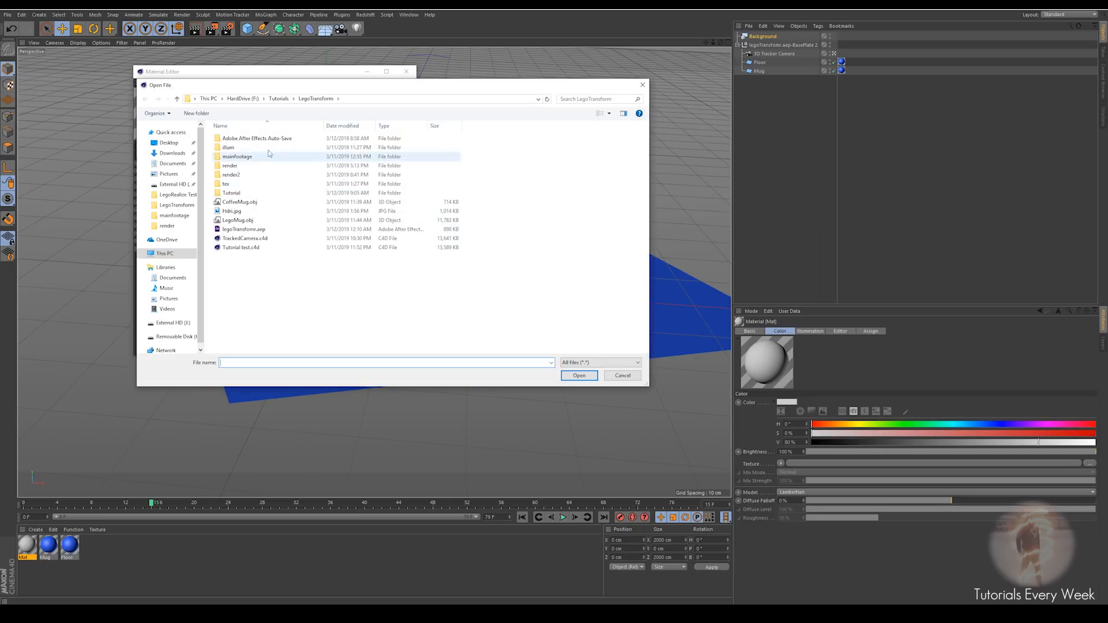
double_click(235, 157)
click(241, 137)
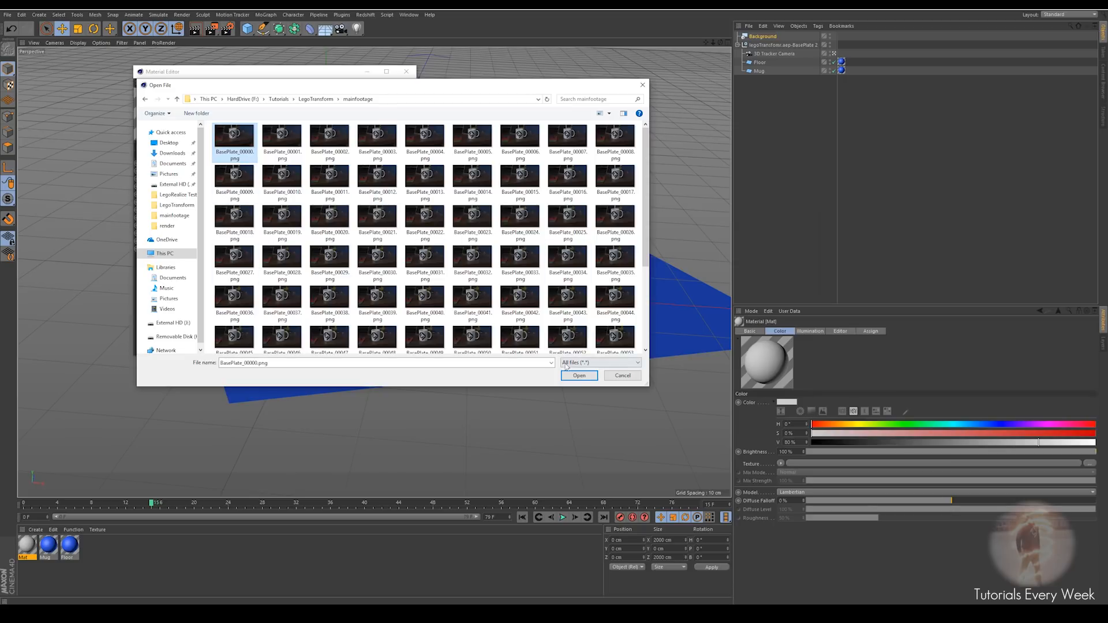
scroll(400, 293, down, 3)
scroll(400, 293, up, 3)
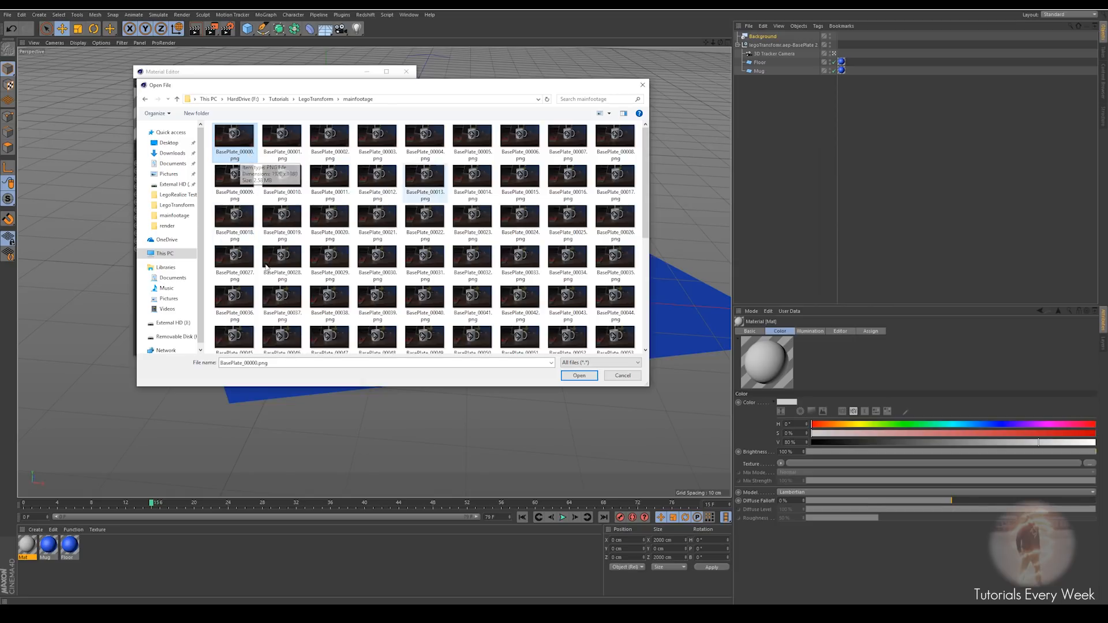
click(579, 376)
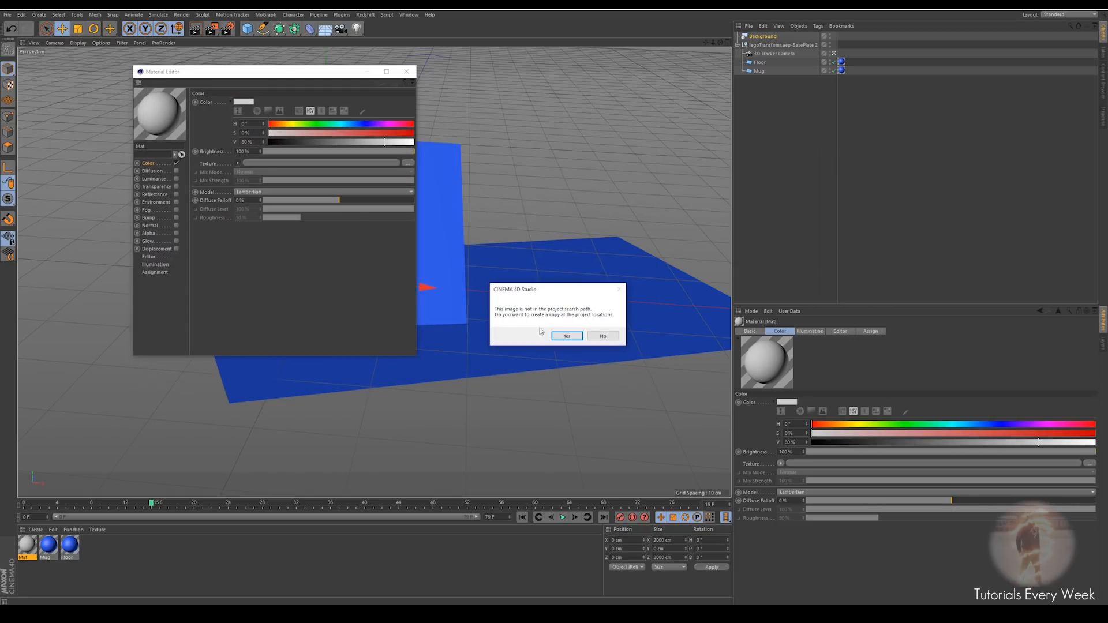
click(603, 336)
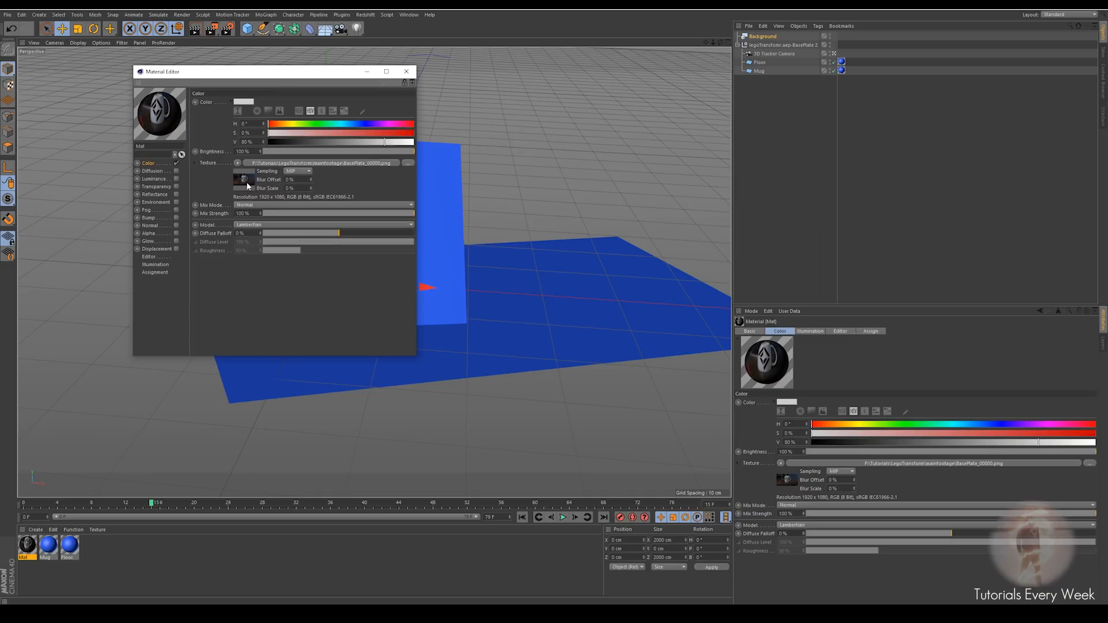
Calculate the texture's animation frame range for the image sequence and enable Animate Preview for the material
click(246, 181)
click(251, 91)
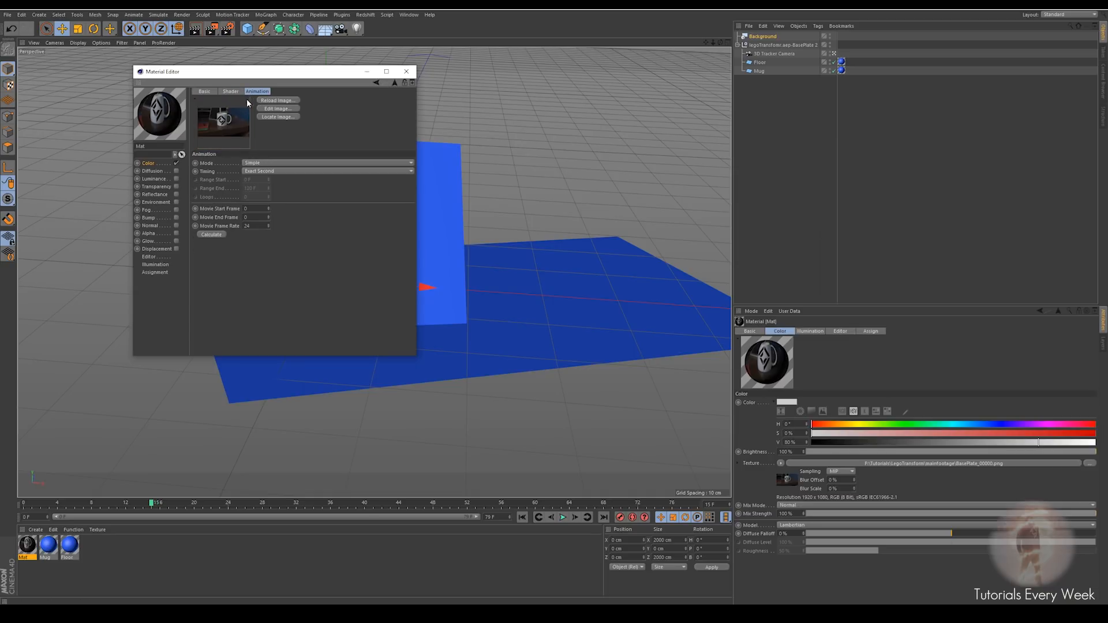
click(212, 234)
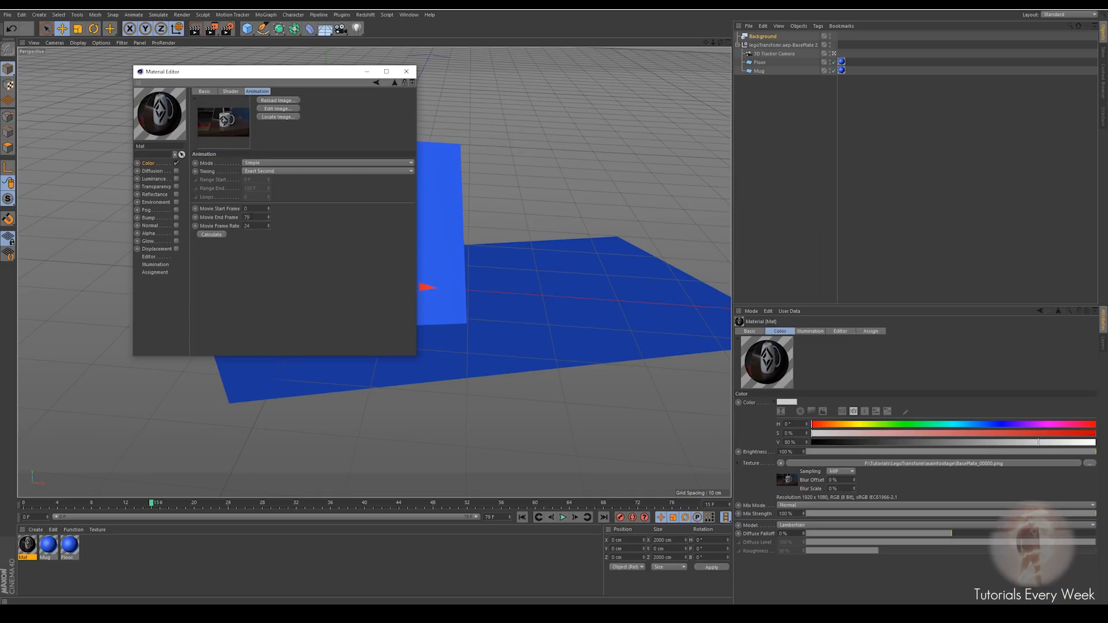
click(150, 257)
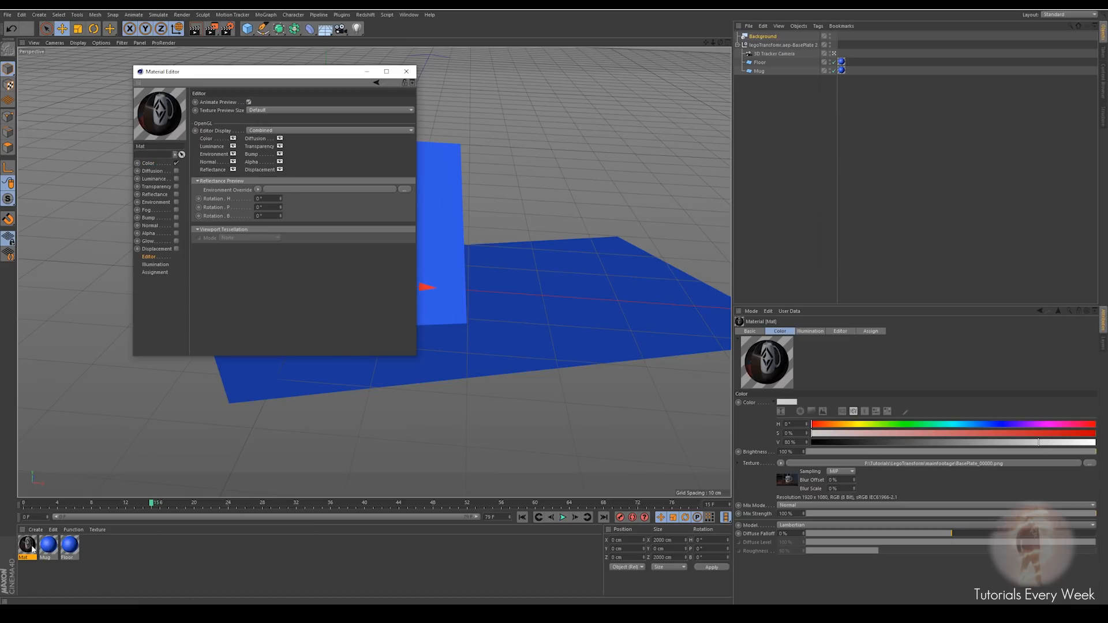
Apply the footage material to the Background object and close the Material Editor
drag(32, 549, 781, 94)
drag(761, 38, 761, 38)
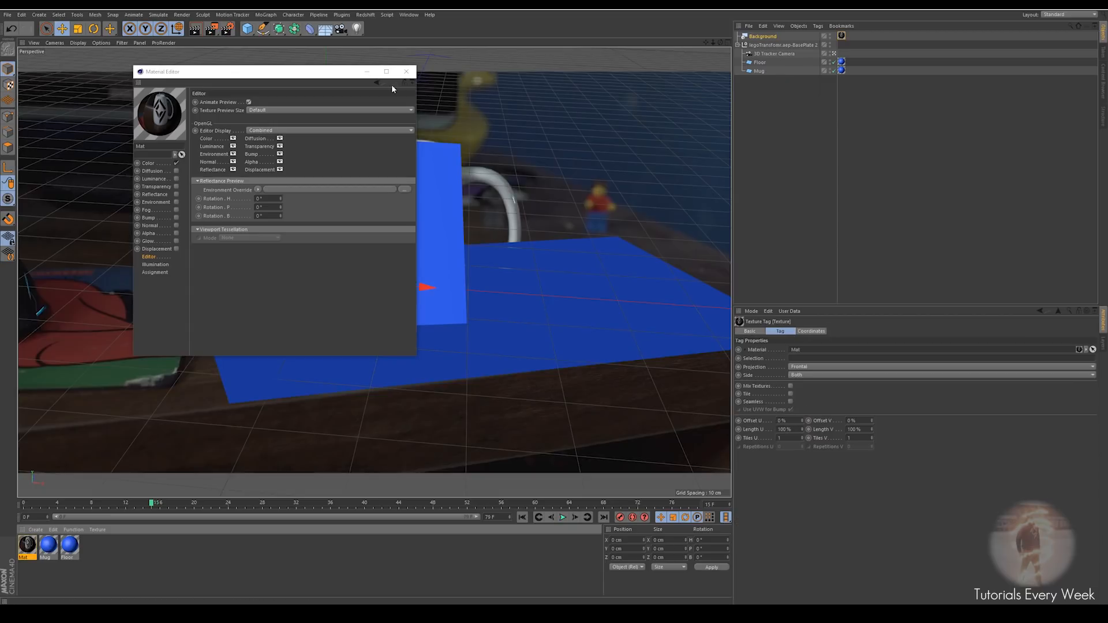
click(406, 72)
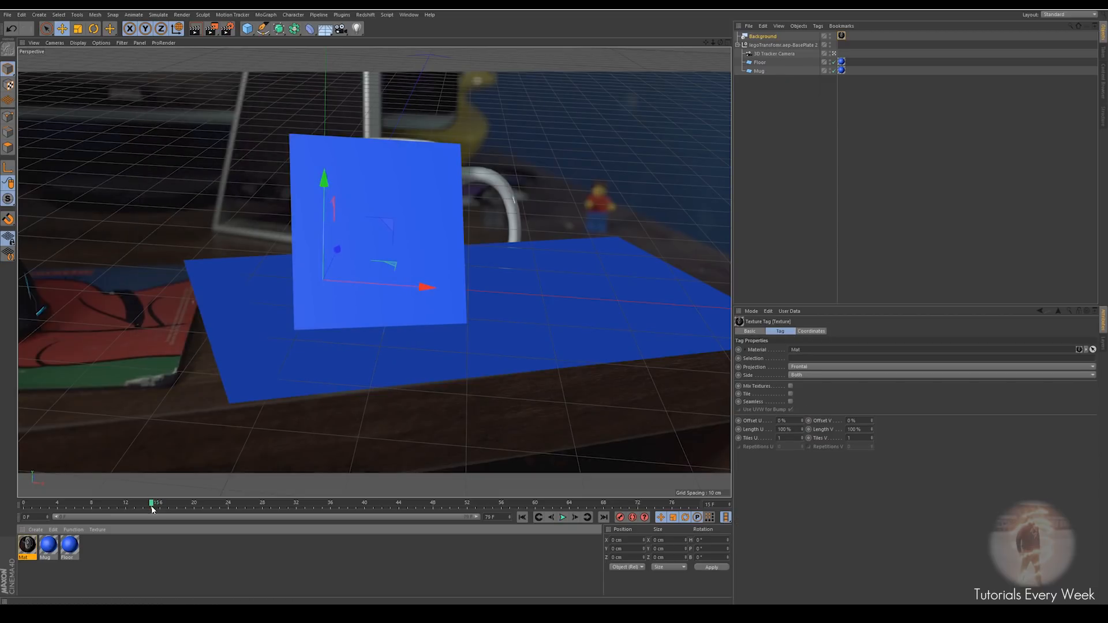
Scrub through the timeline to check that the tracked planes follow the background footage, ending at frame 9
drag(151, 507, 240, 498)
drag(150, 506, 492, 504)
drag(411, 504, 101, 489)
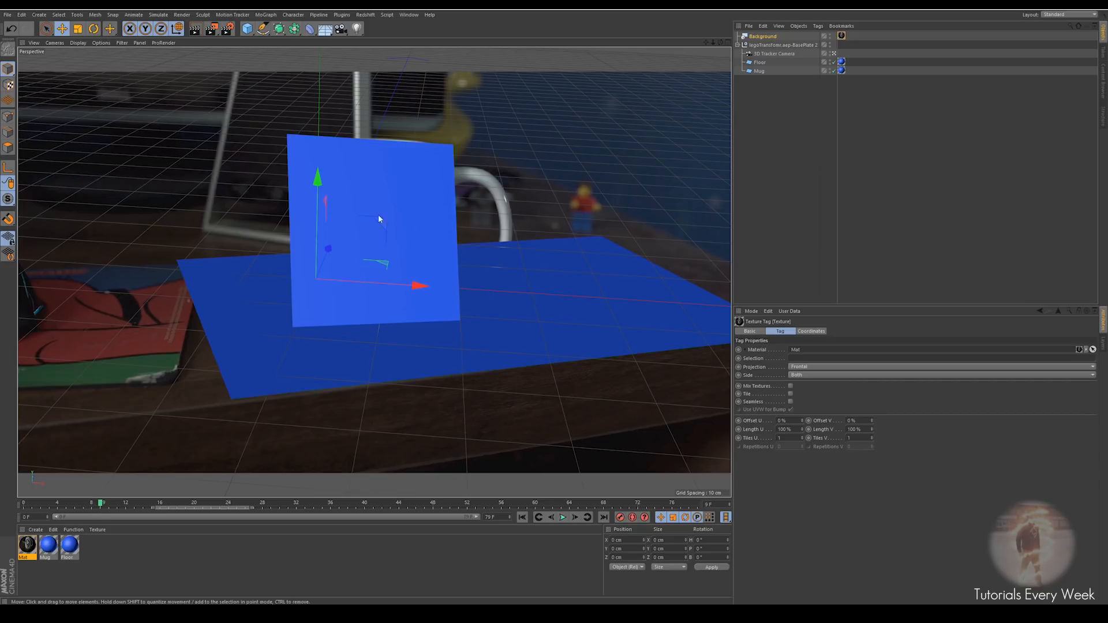
Launch Brickr and load CoffeeMug.obj from the LegoTransform folder as the shape
key(super)
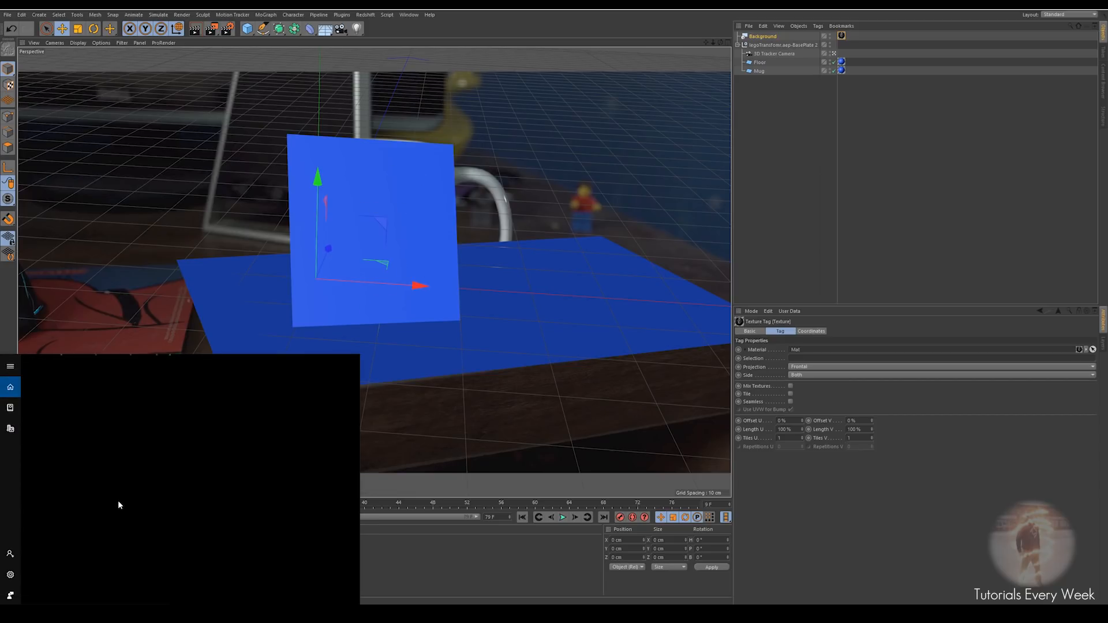
text(br)
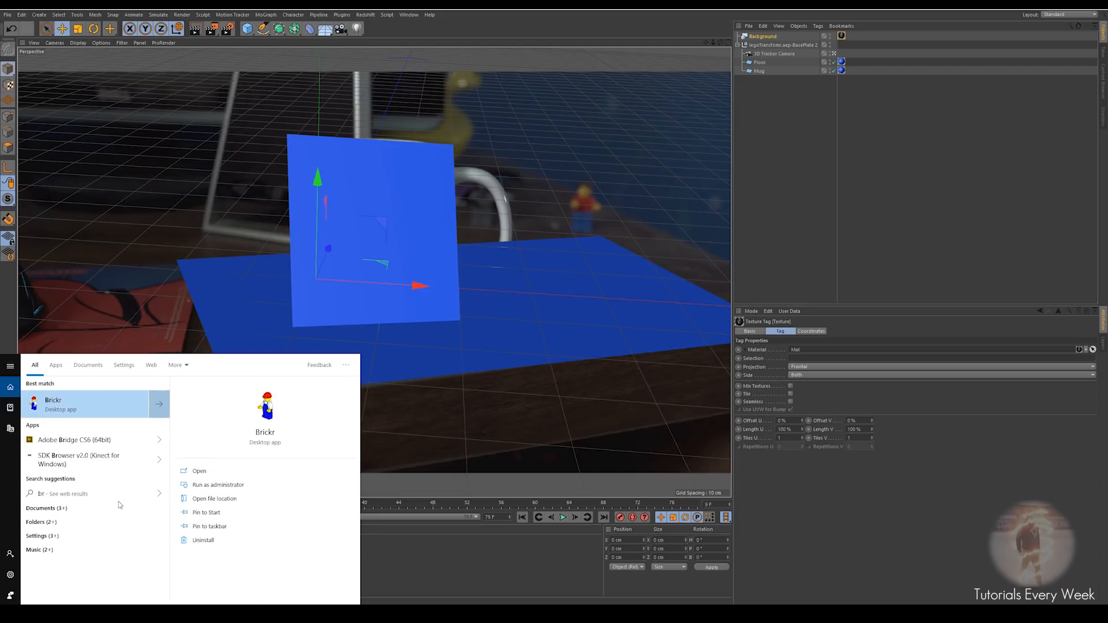
key(Return)
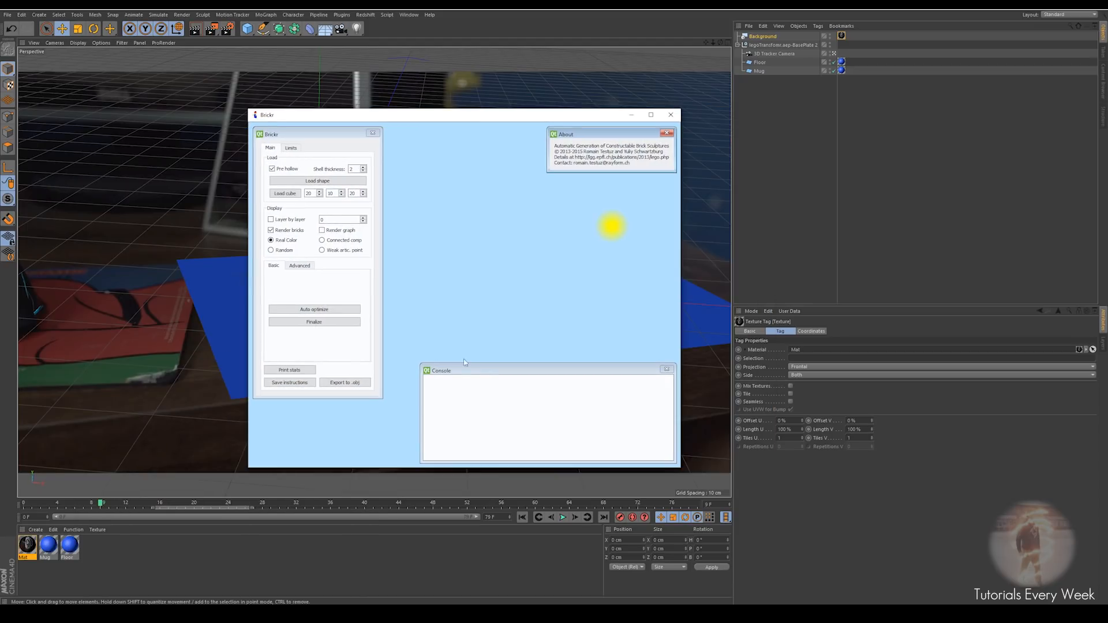
click(317, 183)
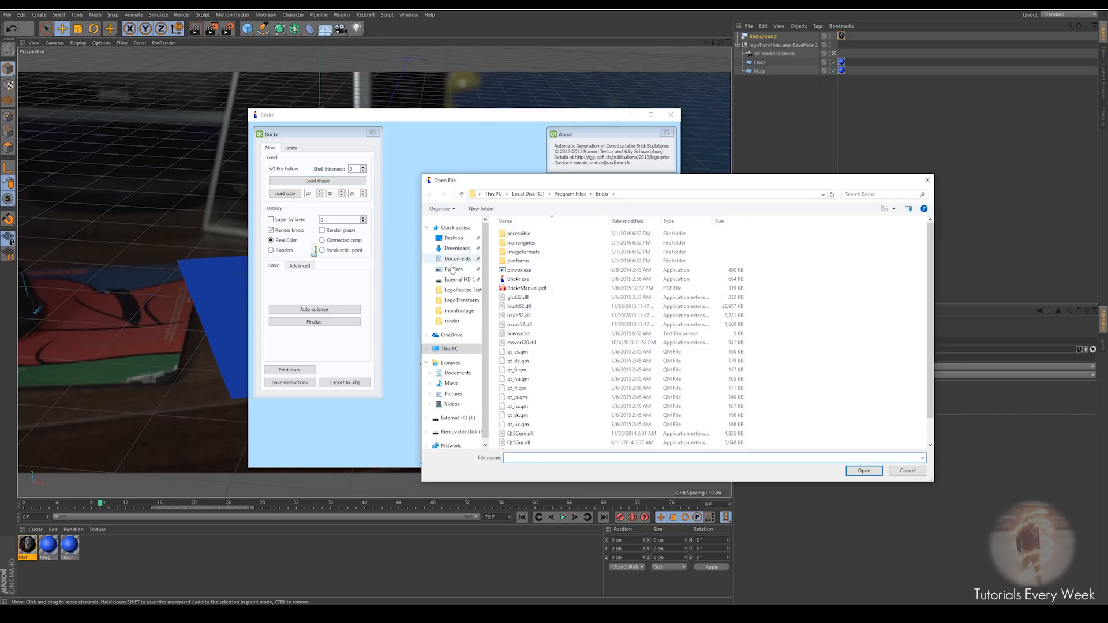
click(470, 301)
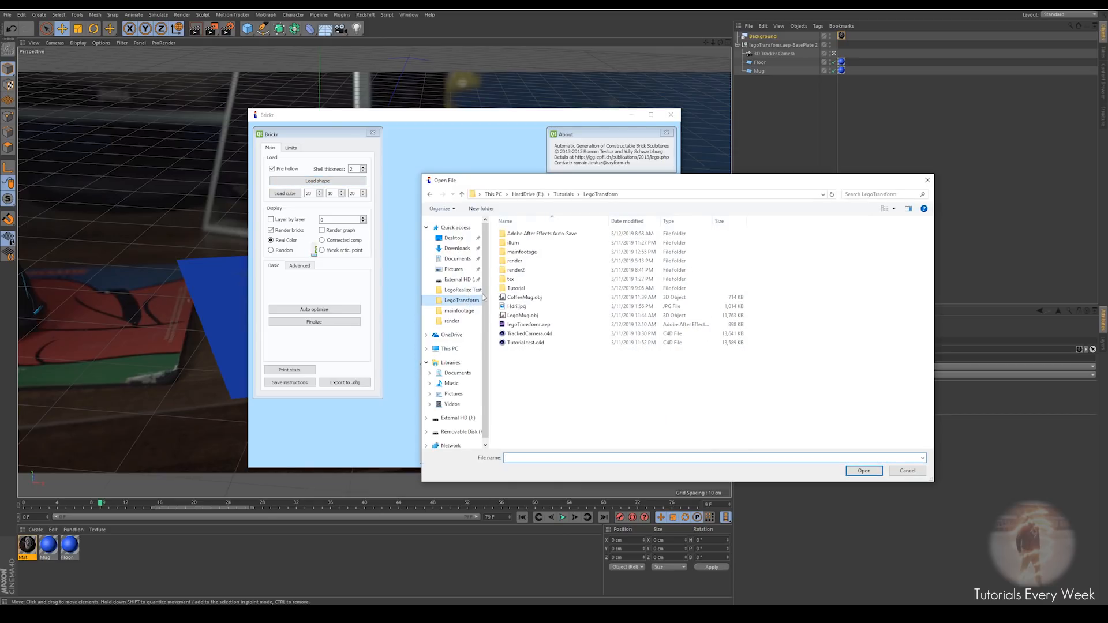
click(527, 297)
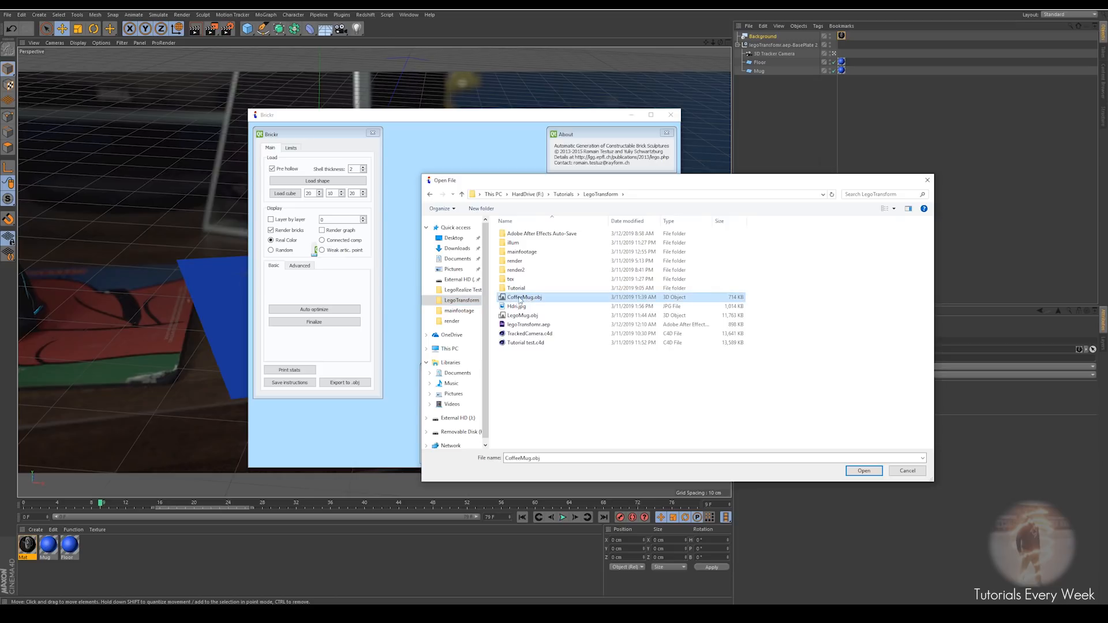
click(862, 473)
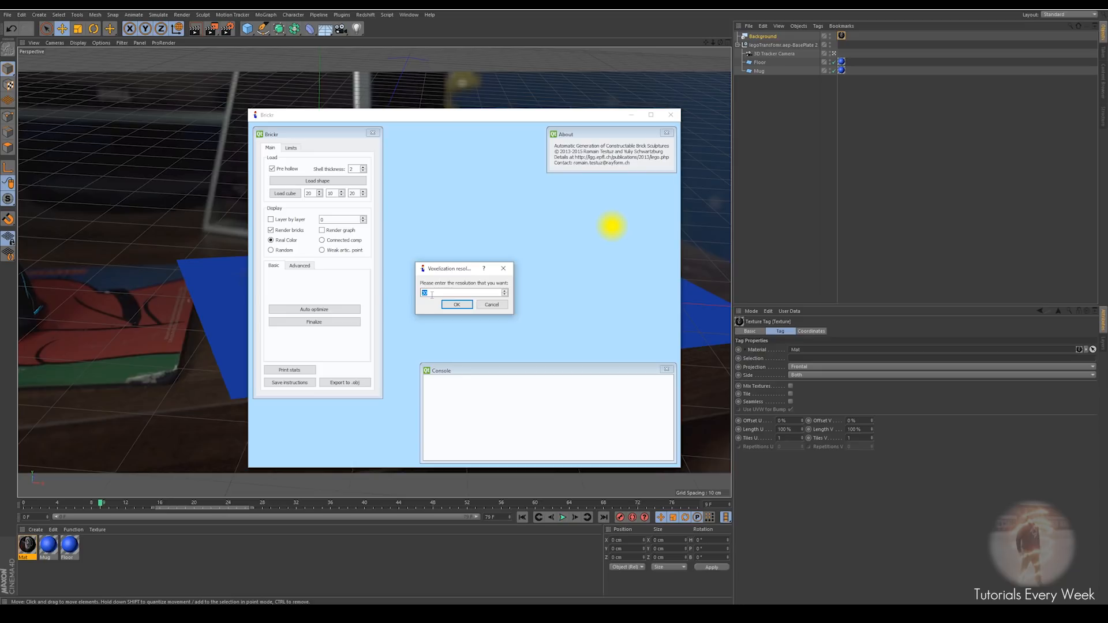
Voxelize the coffee mug at a resolution of 45
text(45)
drag(445, 269, 438, 263)
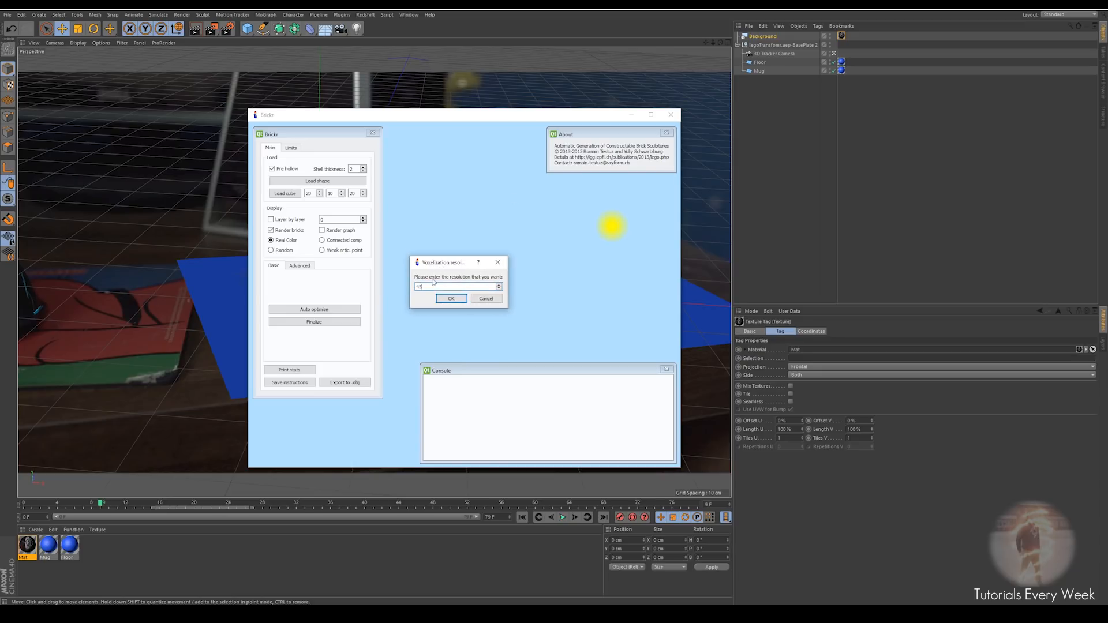
click(456, 300)
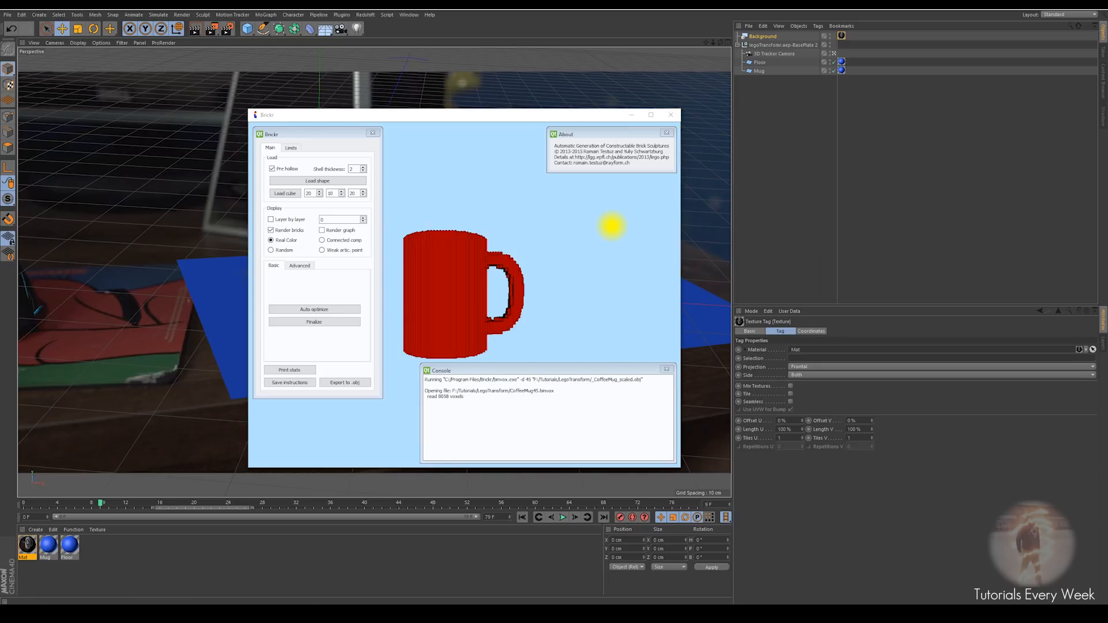
Inspect the voxelized mug, run Auto optimize on its brick layout, and finalize the model
drag(542, 312, 354, 316)
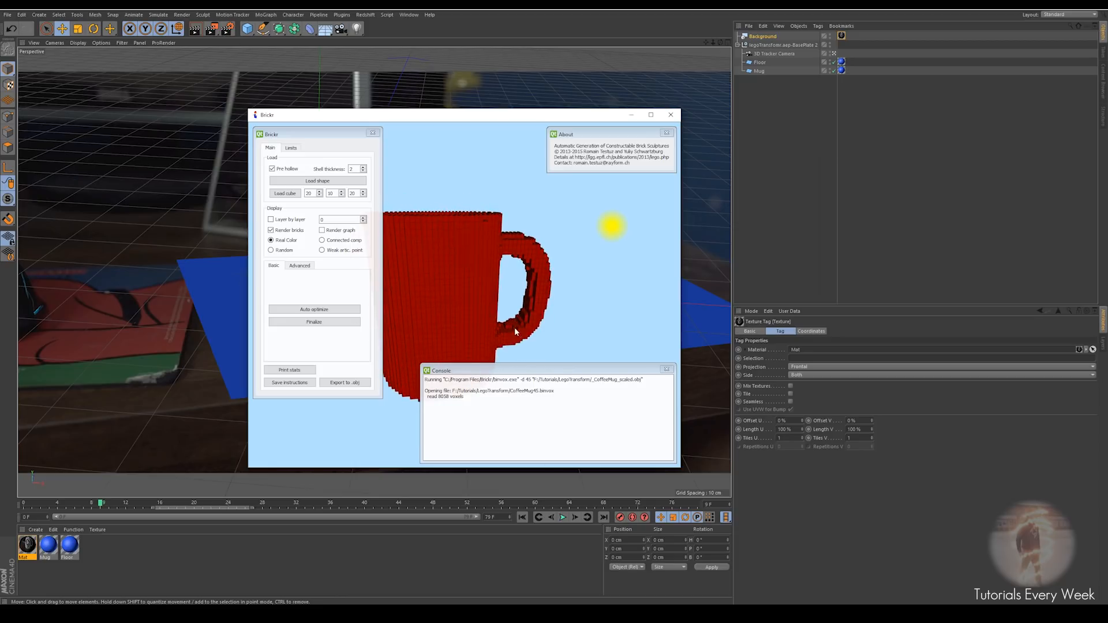
scroll(455, 253, up, 5)
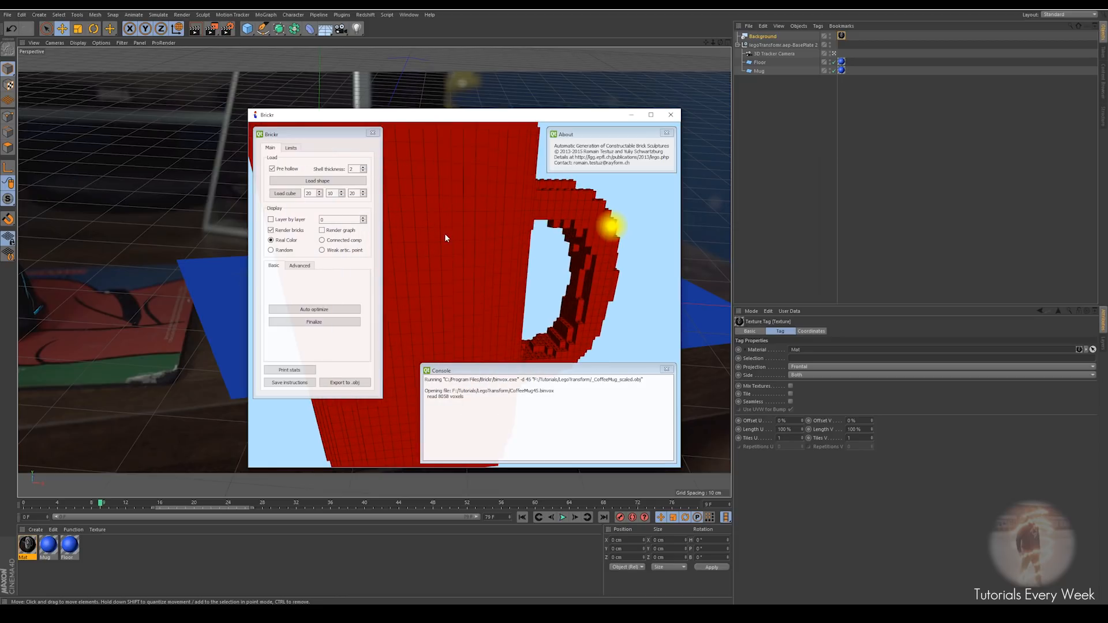
scroll(486, 243, down, 3)
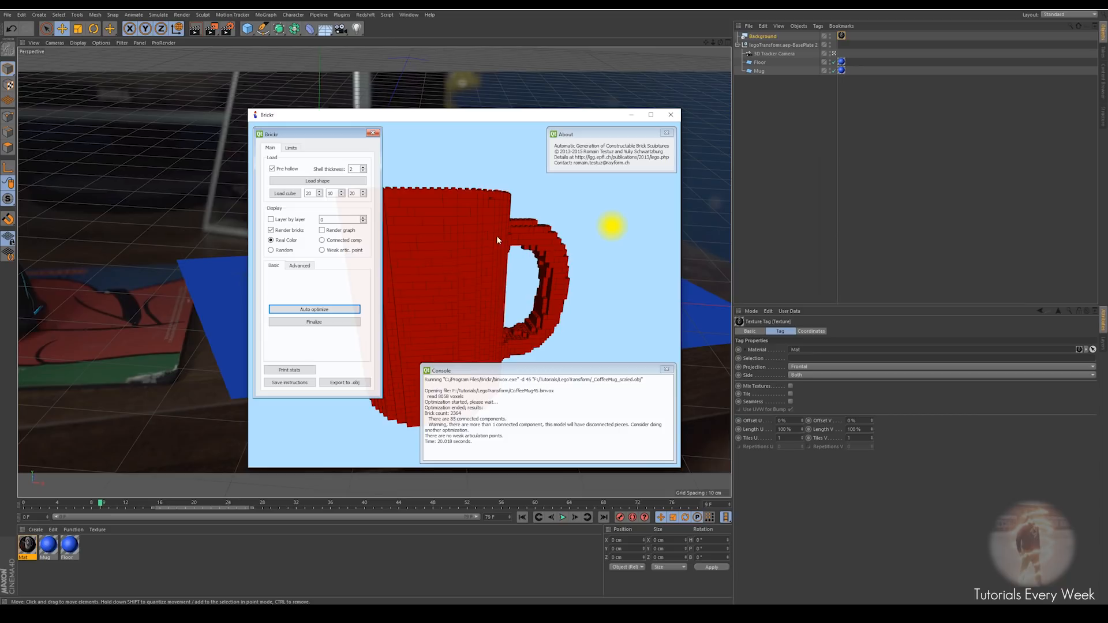
click(321, 323)
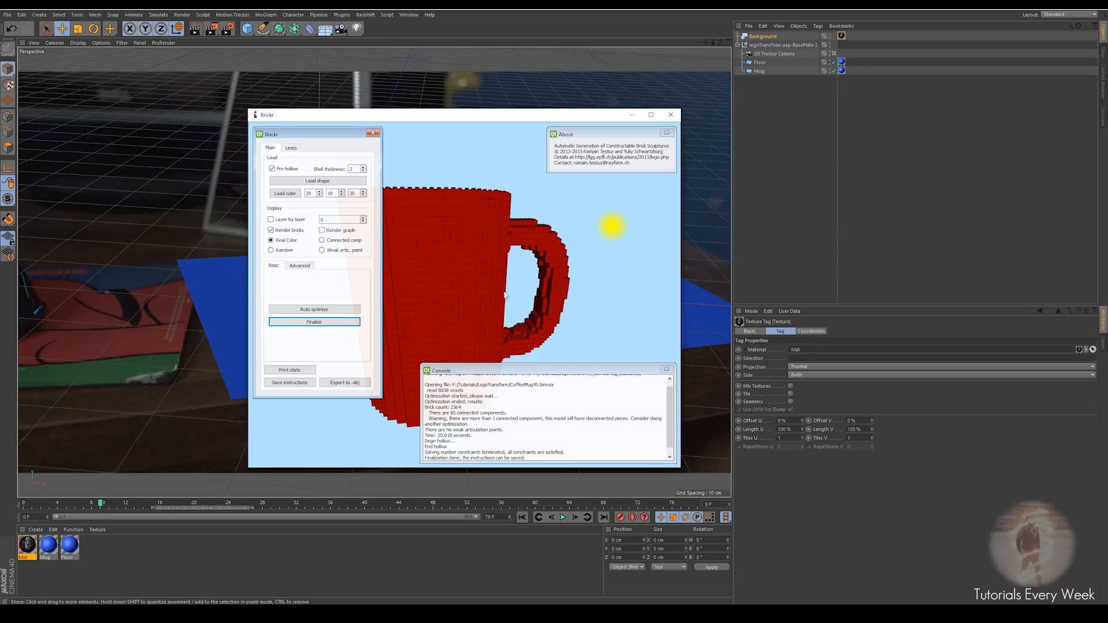
Export the finalized brick mug as LegoMug in OBJ format to the Tutorial folder and close Brickr
drag(485, 311, 466, 292)
click(340, 382)
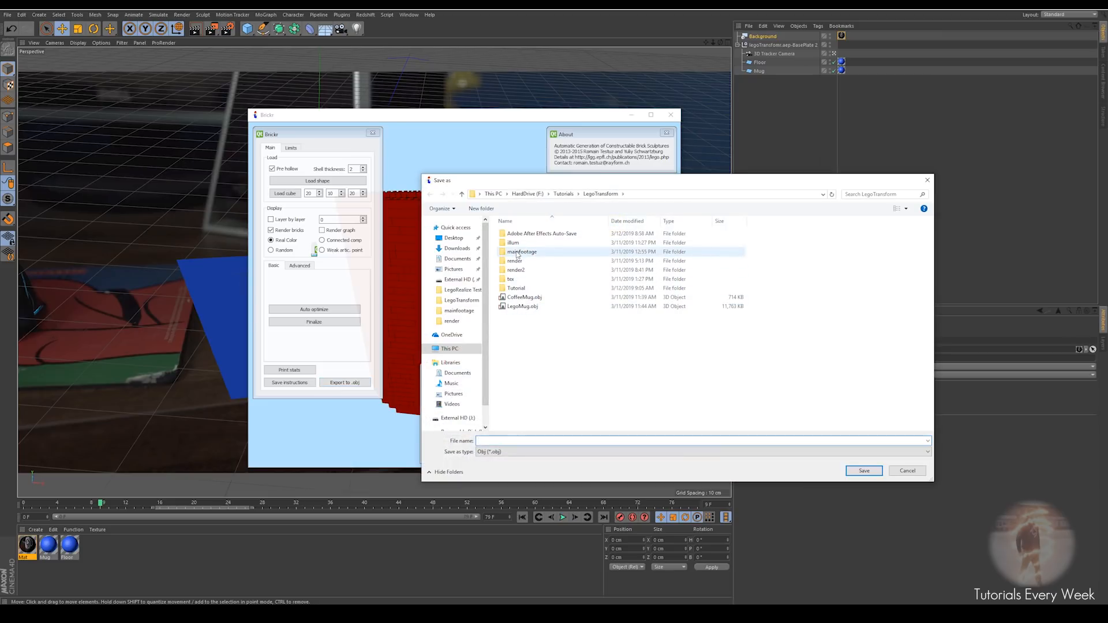
double_click(516, 289)
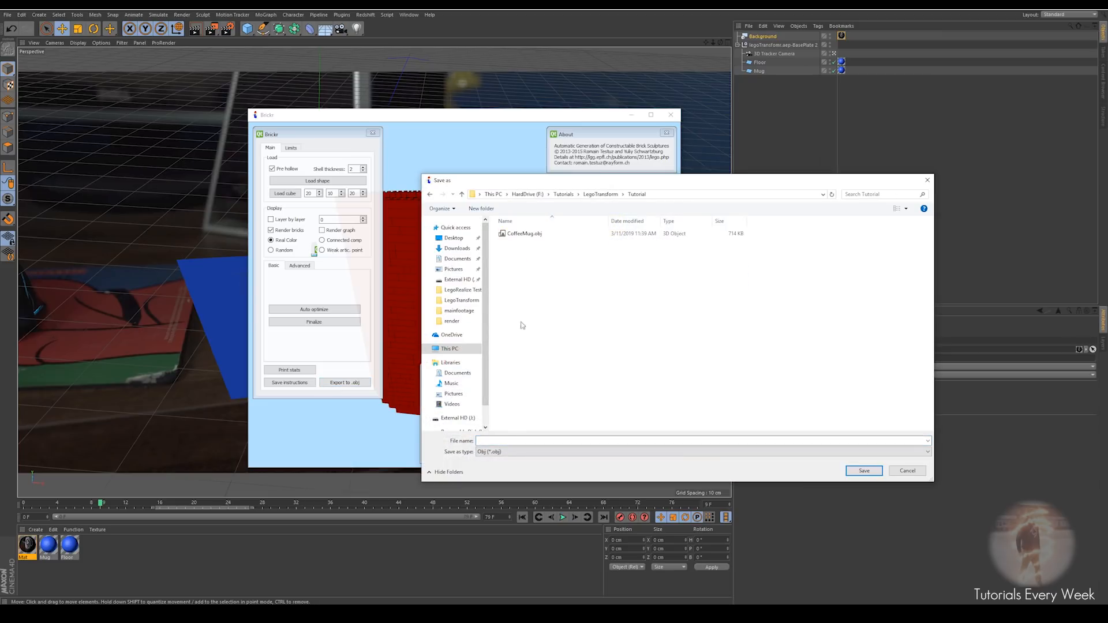
text(LegoMug)
key(Return)
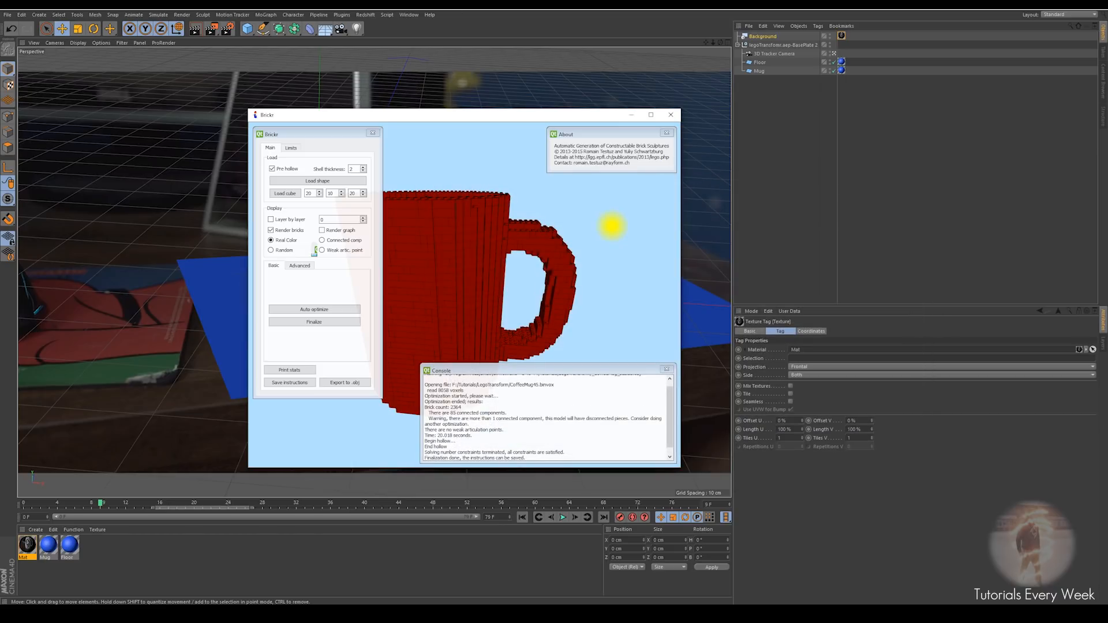
click(670, 116)
Merge LegoMug.obj from the Tutorial folder into the Cinema 4D scene and pull it toward the camera to about Z -24.6 cm
click(749, 27)
click(764, 47)
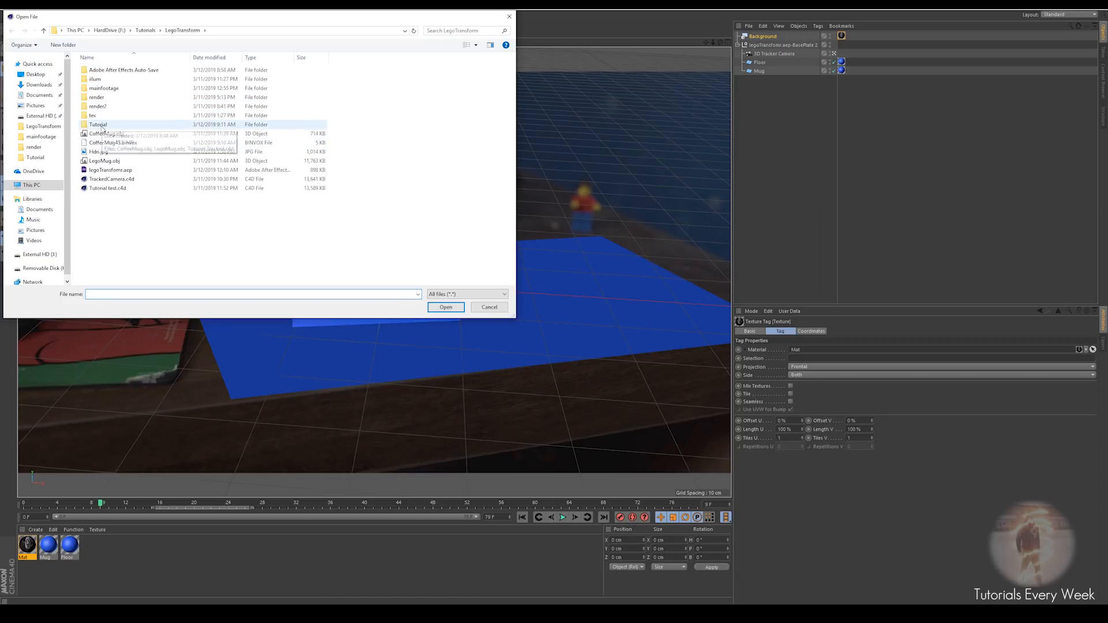
double_click(101, 125)
click(105, 79)
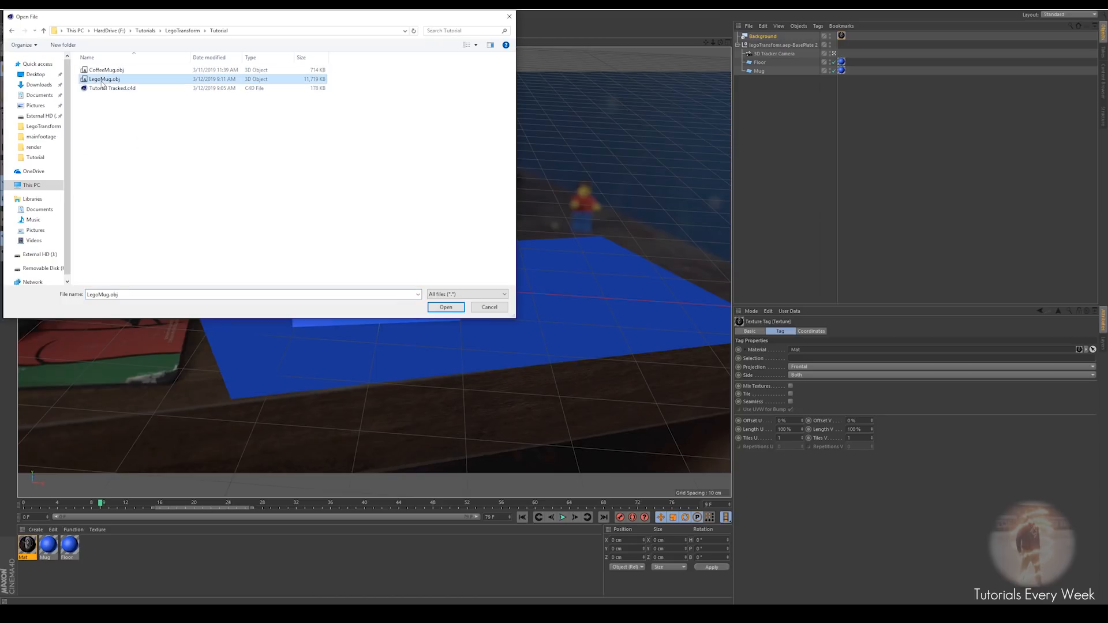
click(445, 308)
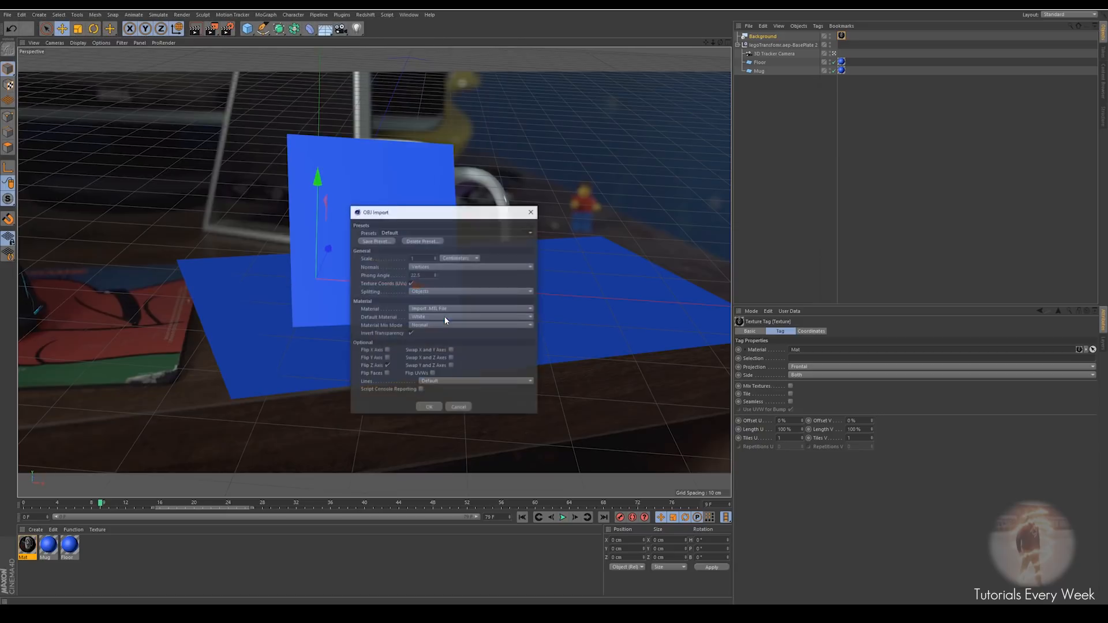
click(415, 258)
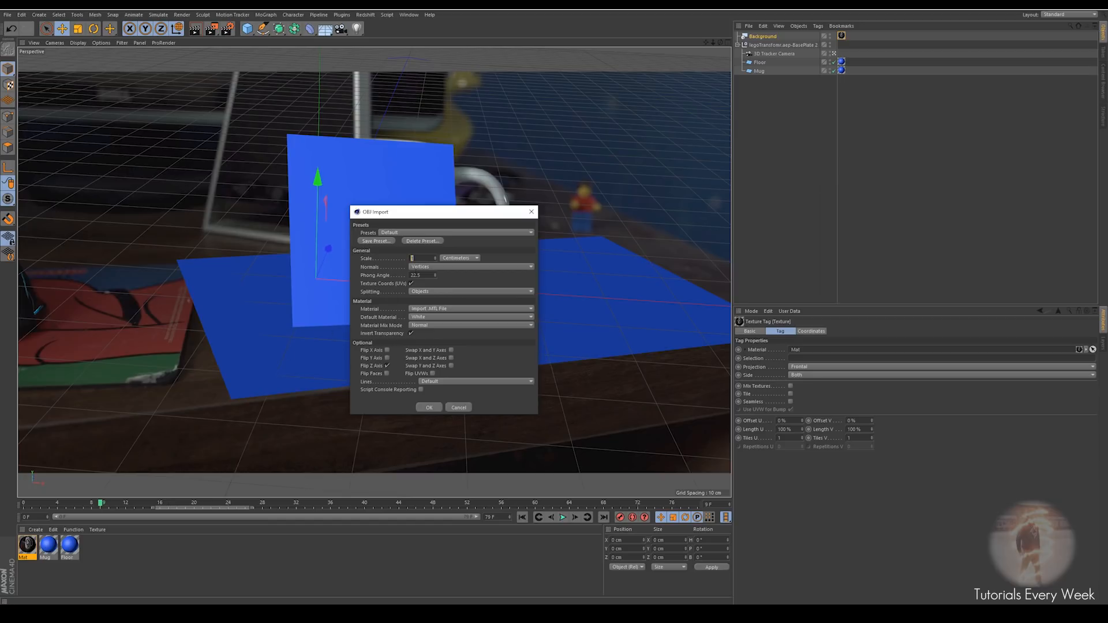
key(Return)
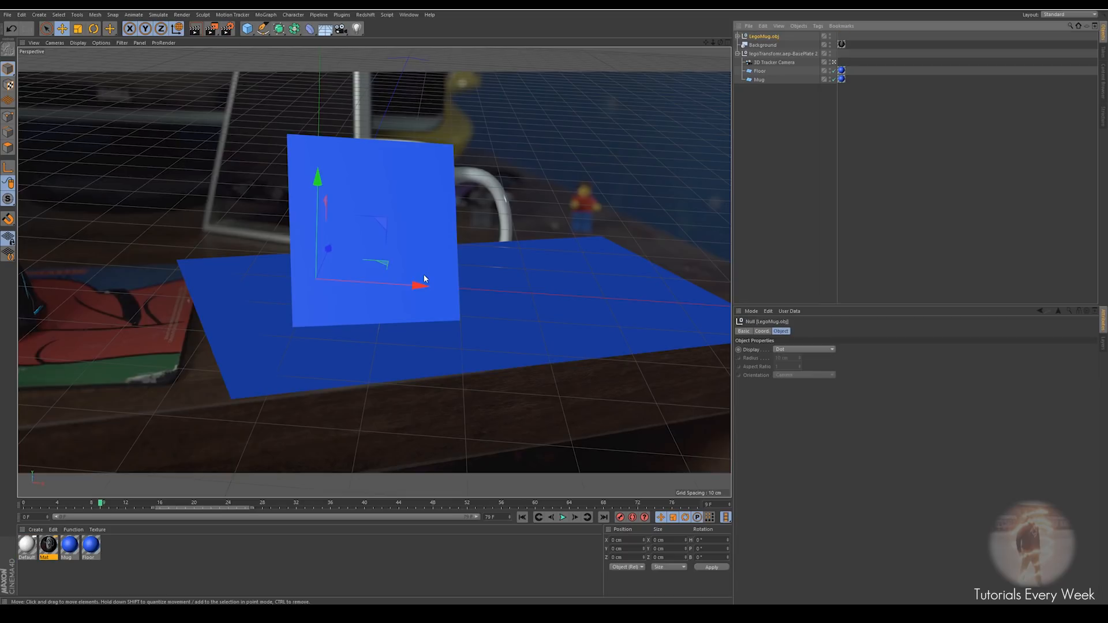
drag(329, 248, 247, 293)
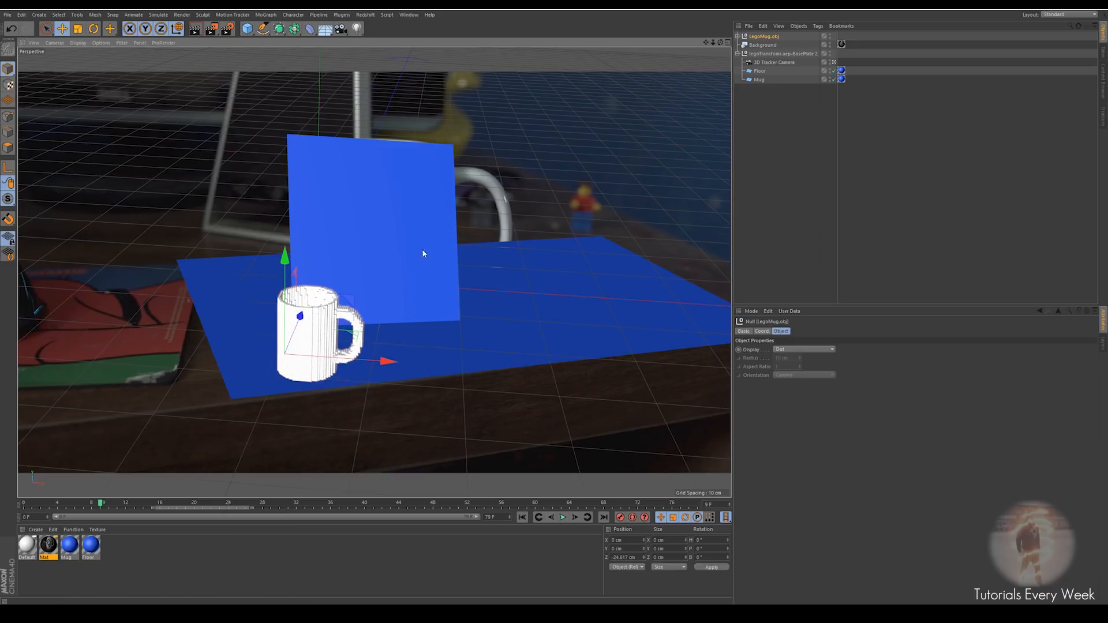
Delete the Default texture tags from all bricks in the LegoMug.obj group
click(738, 36)
click(841, 45)
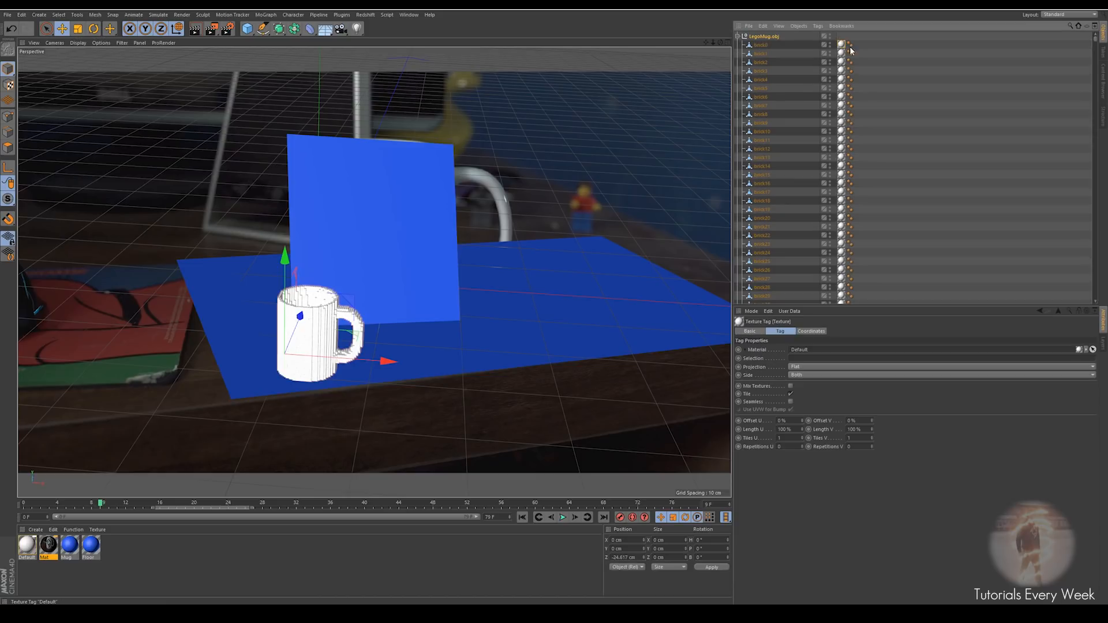
click(917, 100)
click(842, 44)
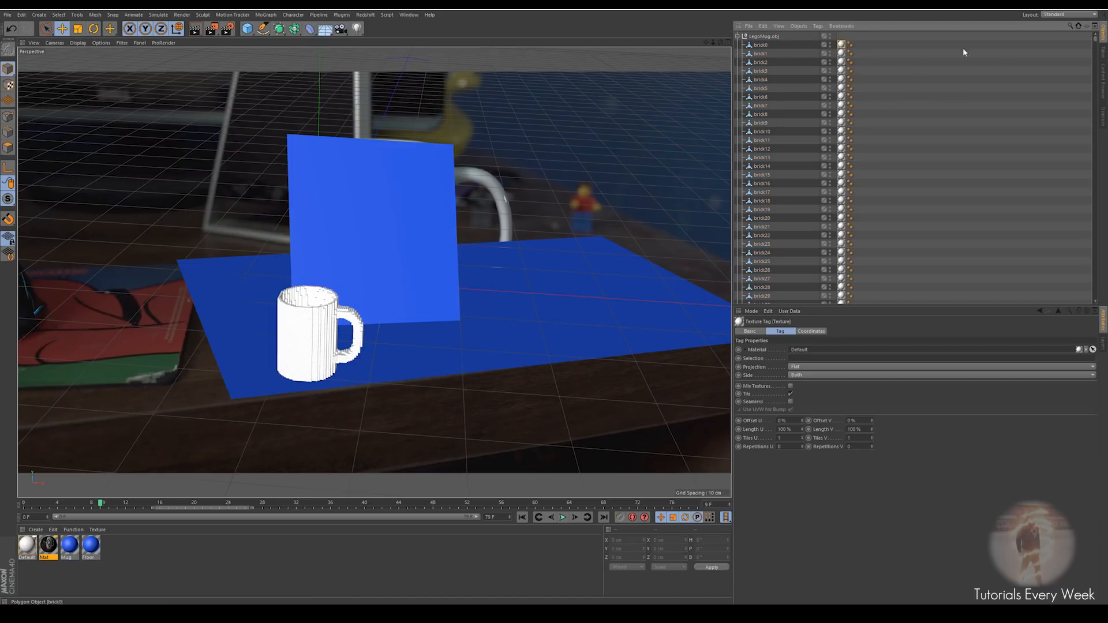
drag(1095, 41, 1084, 322)
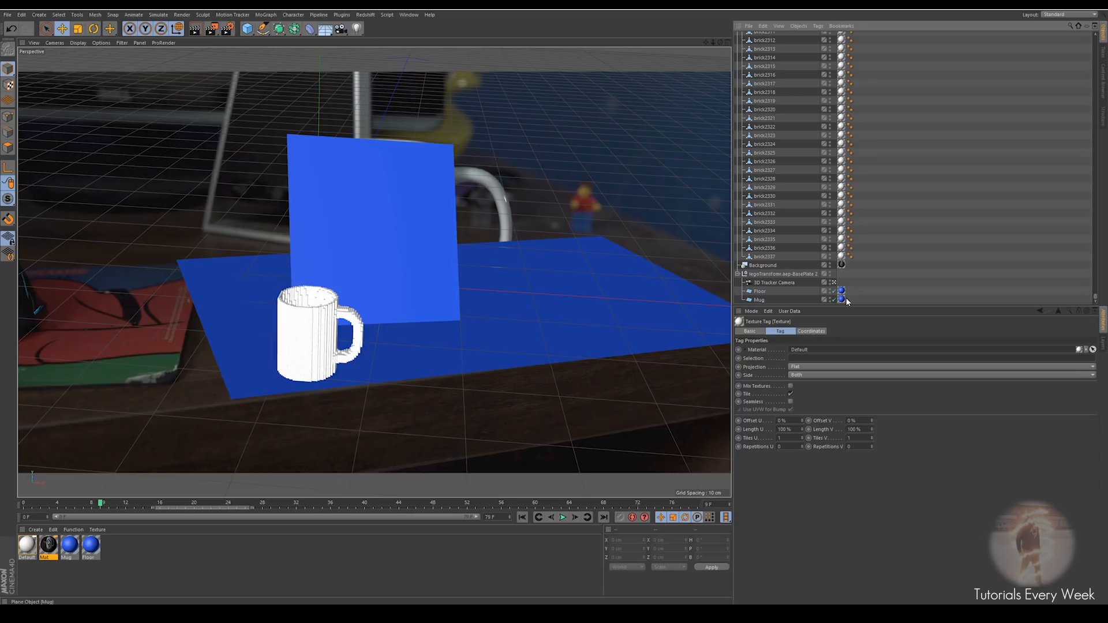
shift+click(841, 257)
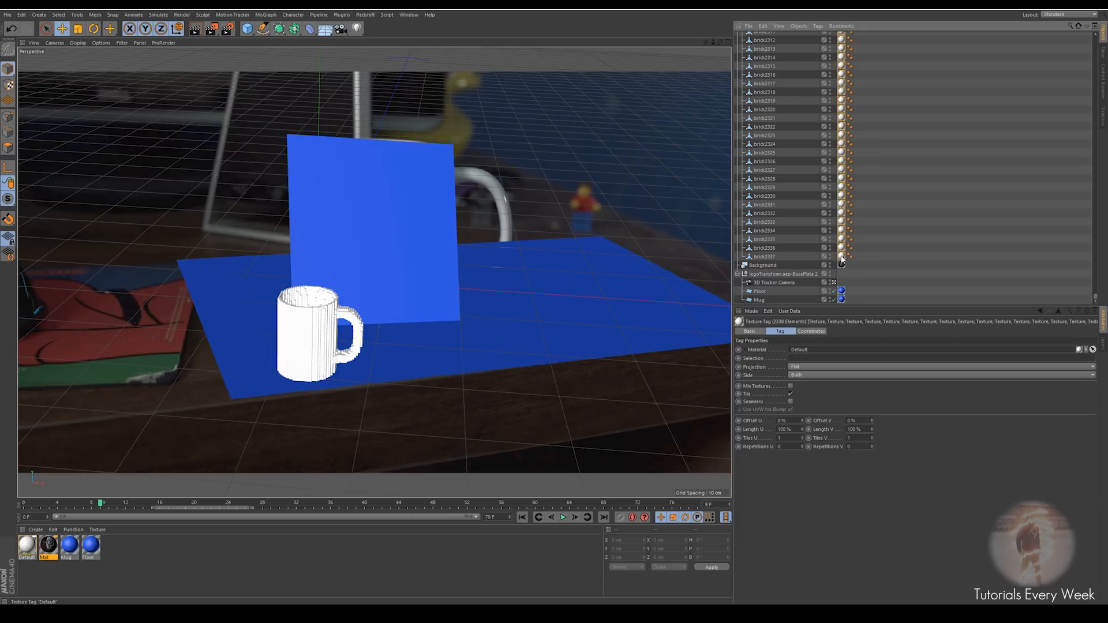
key(Delete)
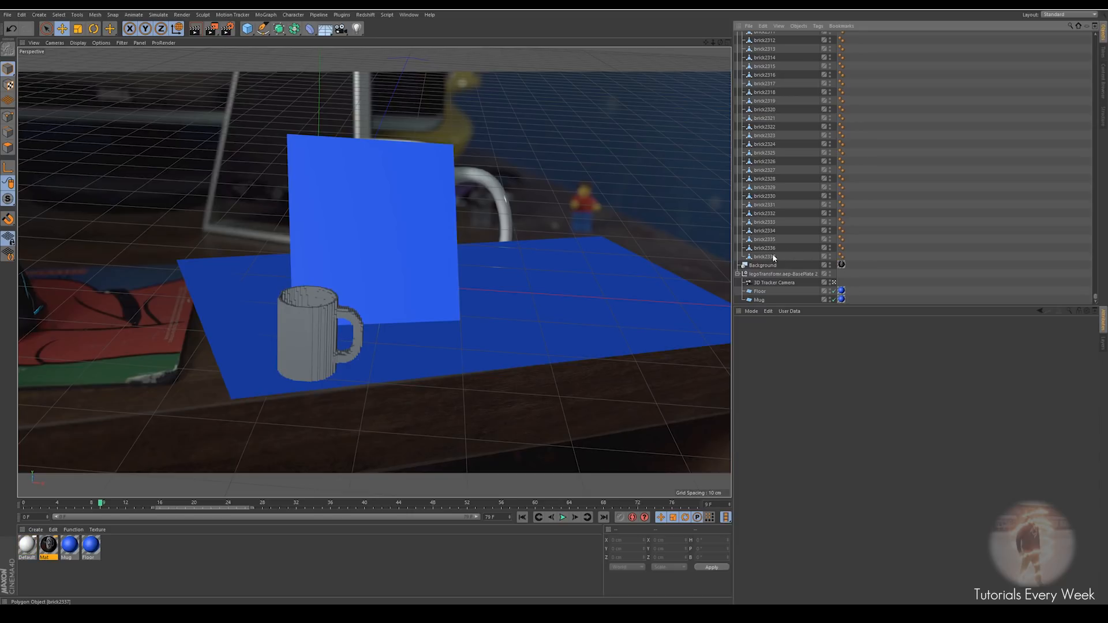
Add a MoGraph Fracture object and place all the mug's bricks inside it
click(266, 14)
click(273, 126)
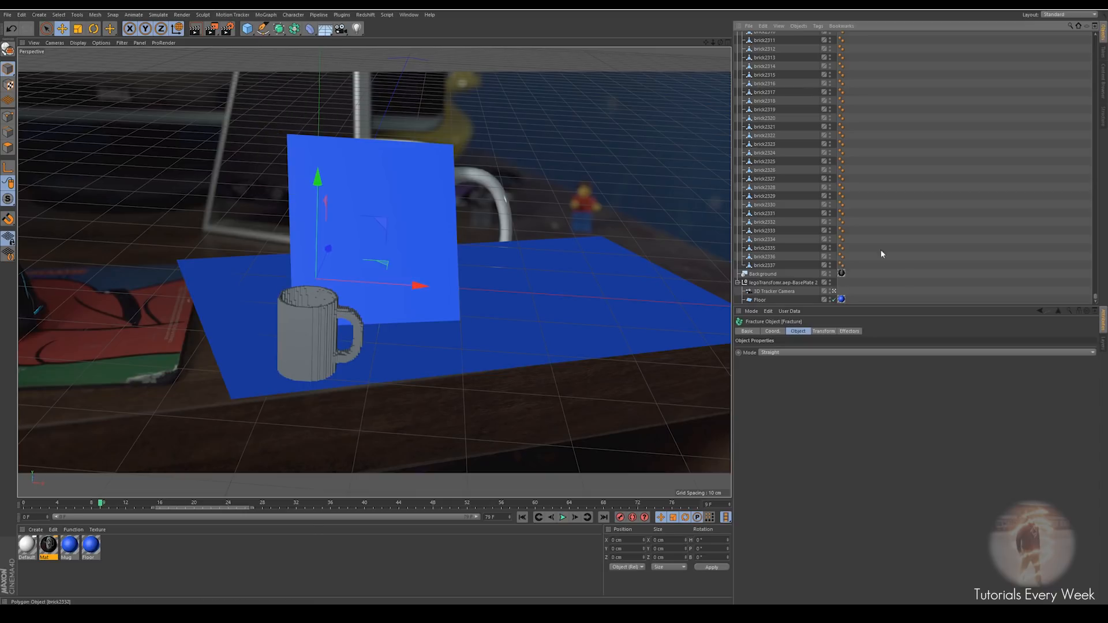
click(765, 268)
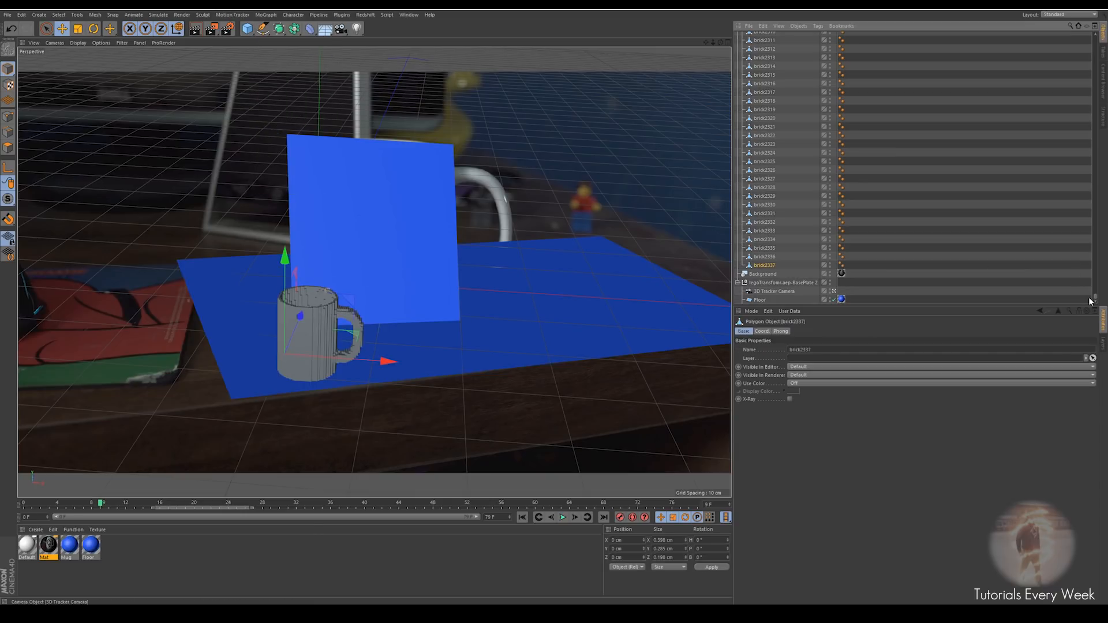
drag(1096, 299, 1090, 21)
shift+click(760, 55)
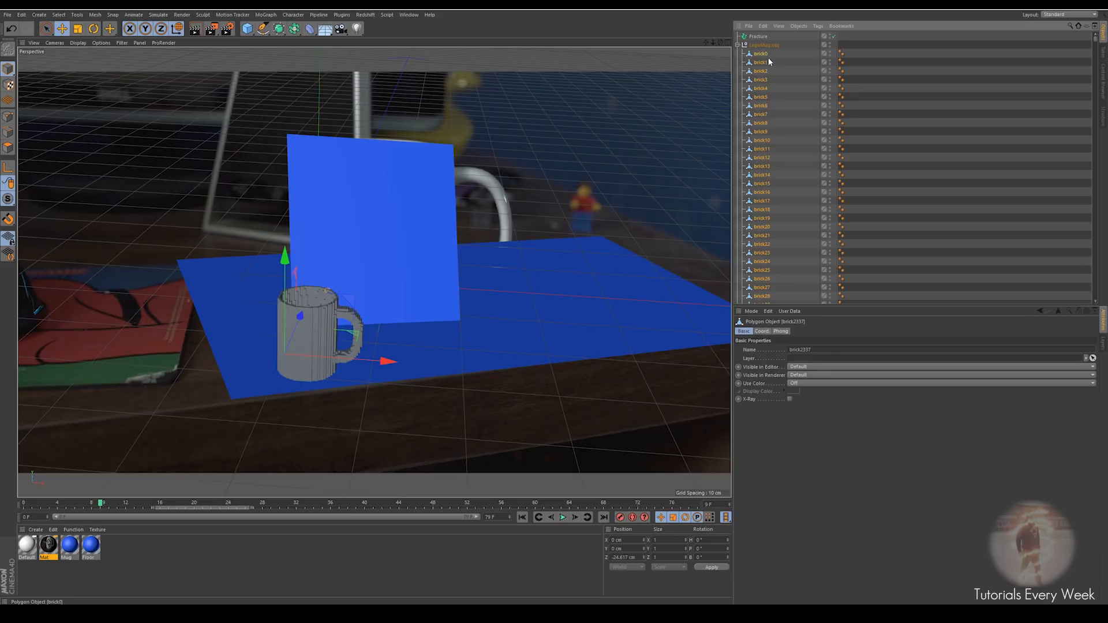
drag(761, 54, 761, 37)
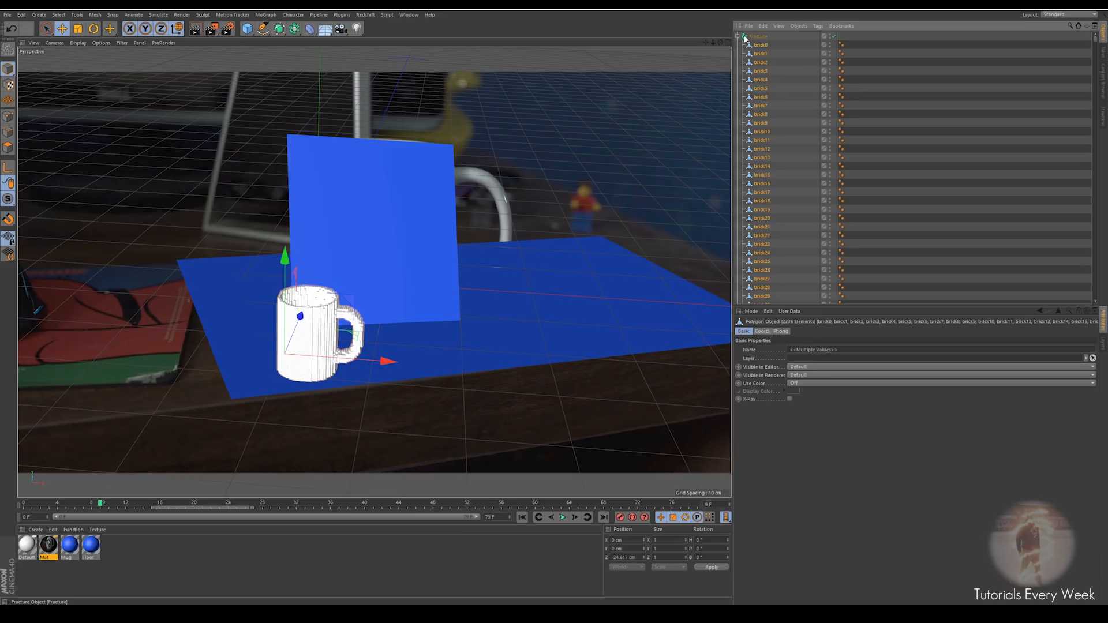
Delete the emptied LegoMug.obj null and rename the Fracture object LegoMug
click(760, 45)
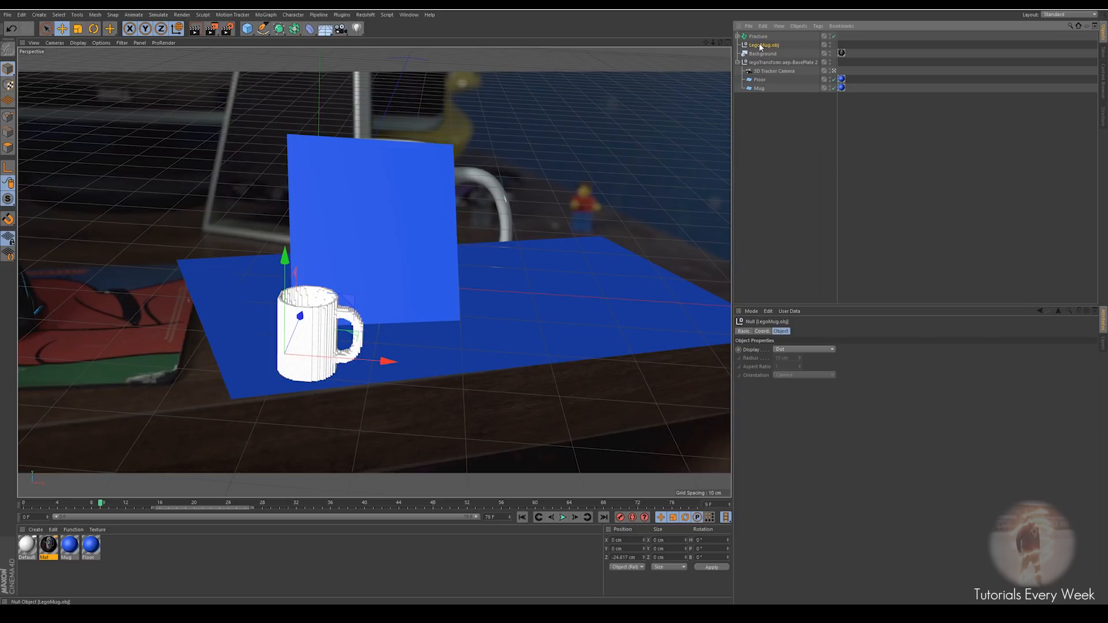
key(Delete)
click(759, 37)
double_click(759, 37)
text(LegoMug)
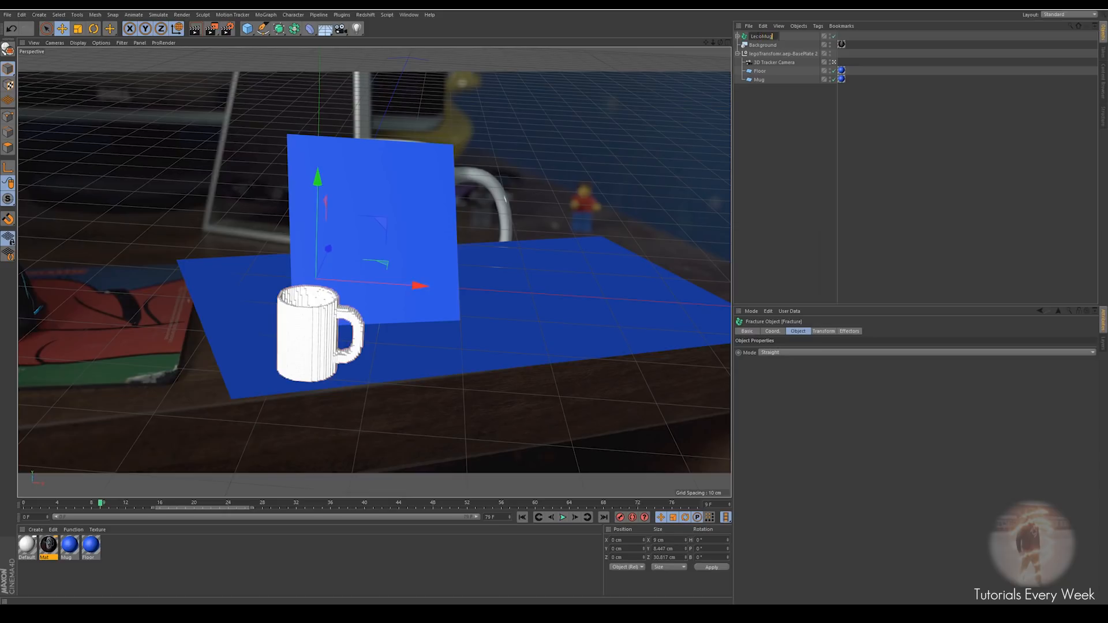
key(Return)
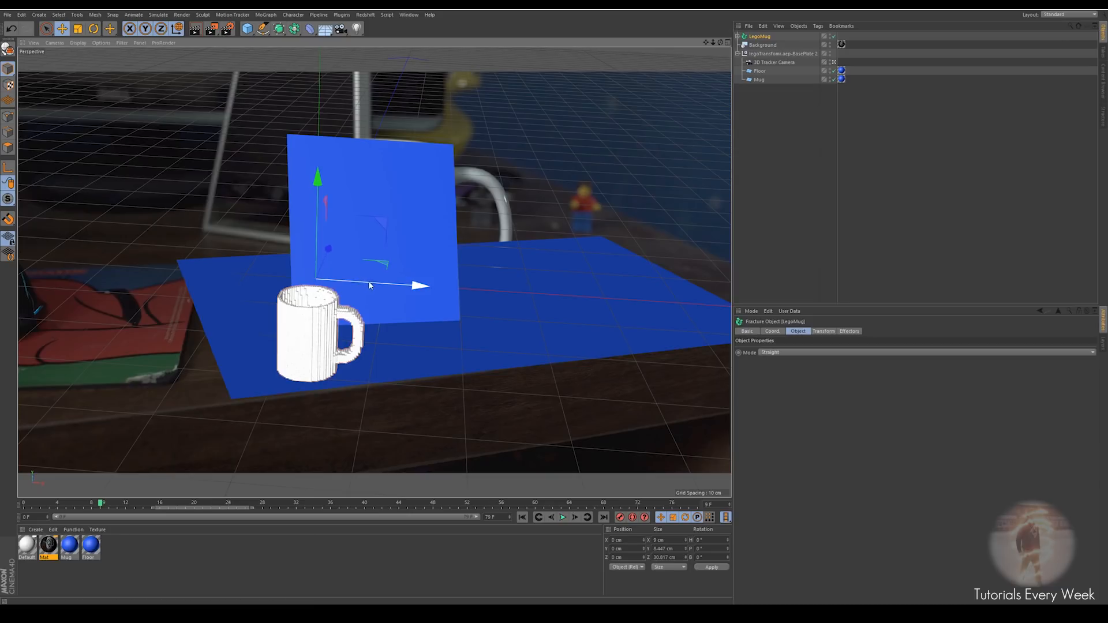
Shift LegoMug about 1.7 cm along X, and move only its axis beneath the mug at about Z -27.5 cm
drag(317, 282, 381, 285)
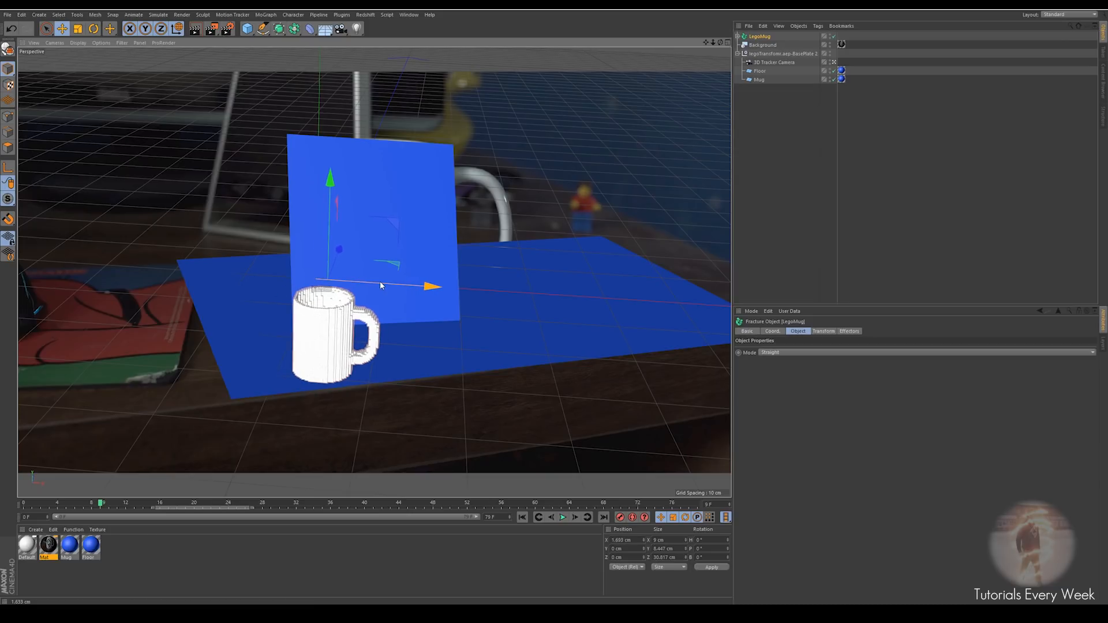
click(727, 42)
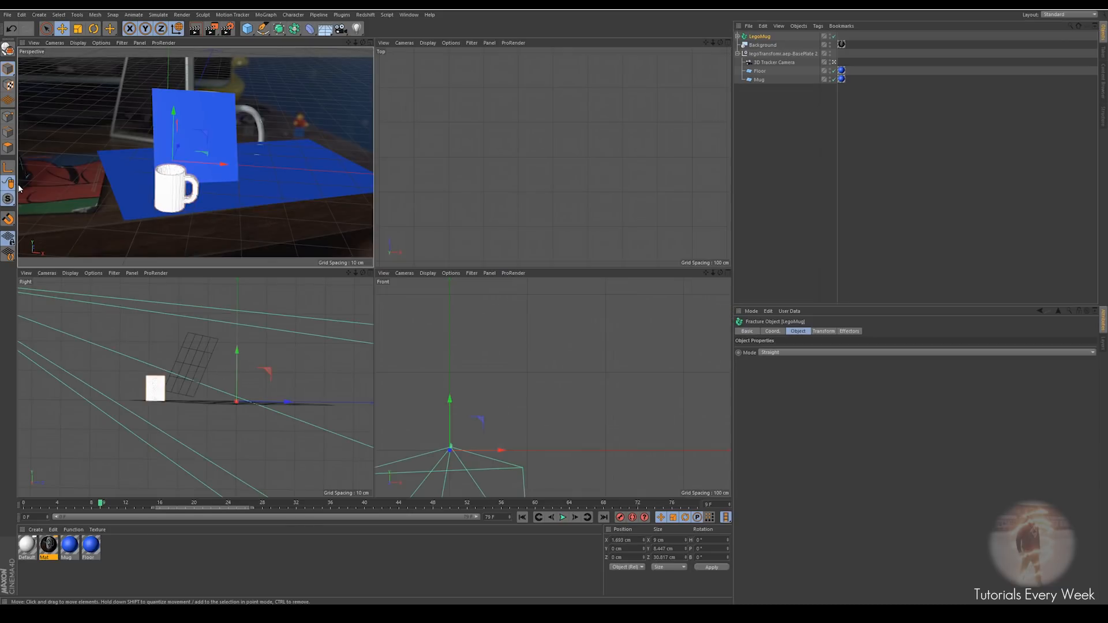
click(9, 170)
drag(286, 403, 203, 404)
Center the LegoMug axis on the mug's body along X, at about 4.7 cm, and leave axis editing
scroll(478, 143, down, 5)
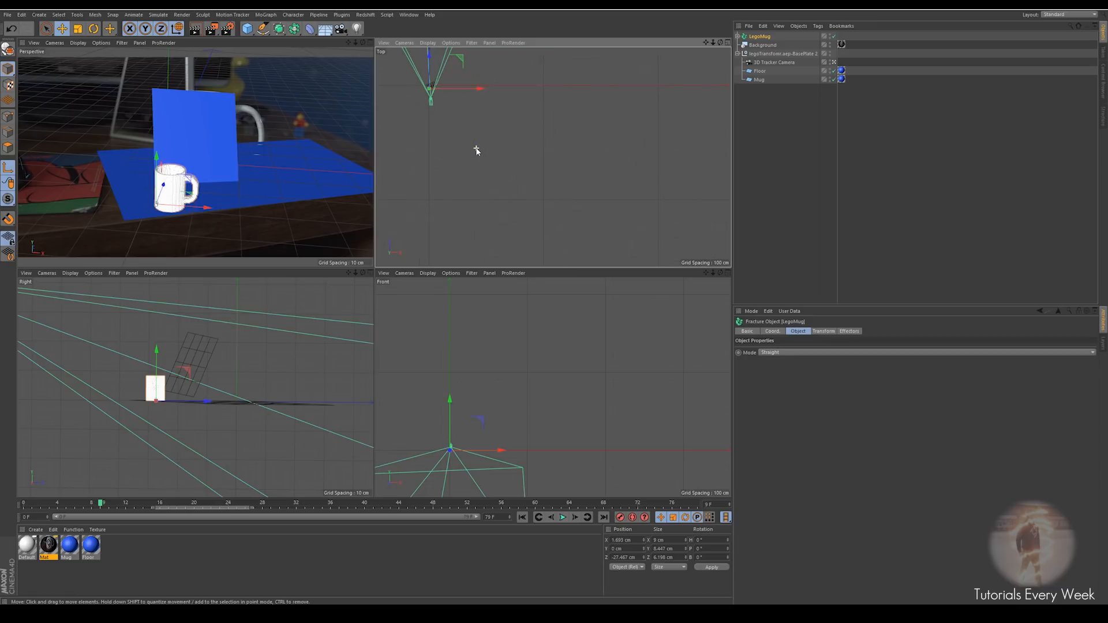
scroll(462, 145, down, 3)
scroll(435, 113, up, 3)
mouse_move(463, 127)
alt+right_down()
mouse_move(537, 227)
mouse_move(471, 146)
alt+right_up()
alt+middle_drag(471, 147, 564, 165)
scroll(485, 128, up, 5)
scroll(480, 112, up, 7)
scroll(563, 165, up, 2)
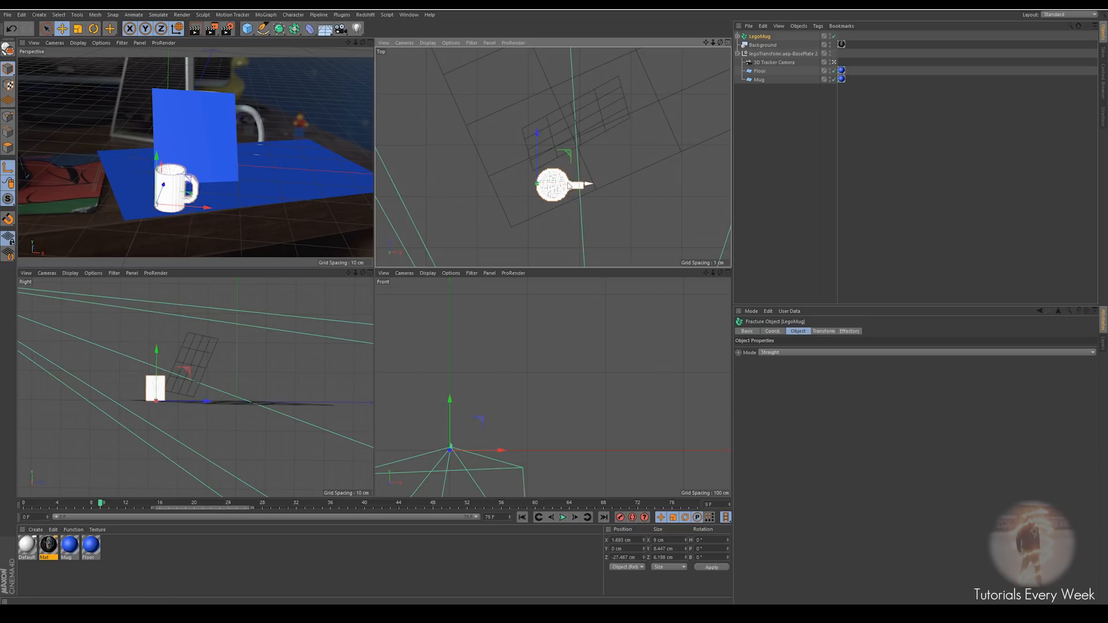
drag(585, 185, 584, 186)
scroll(150, 404, up, 10)
scroll(148, 404, up, 5)
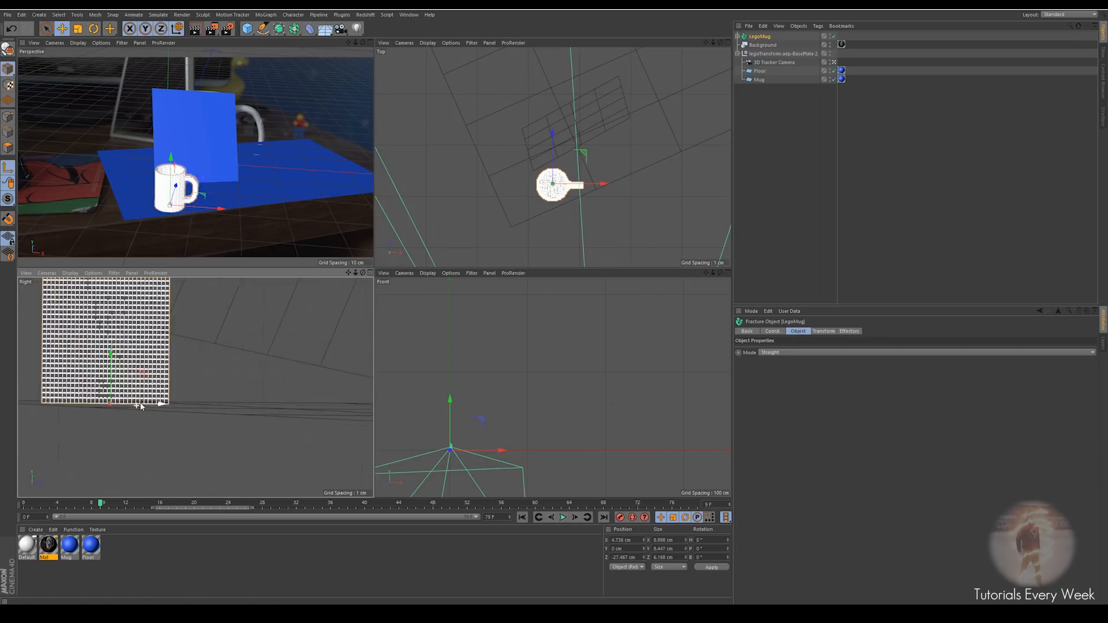
click(10, 170)
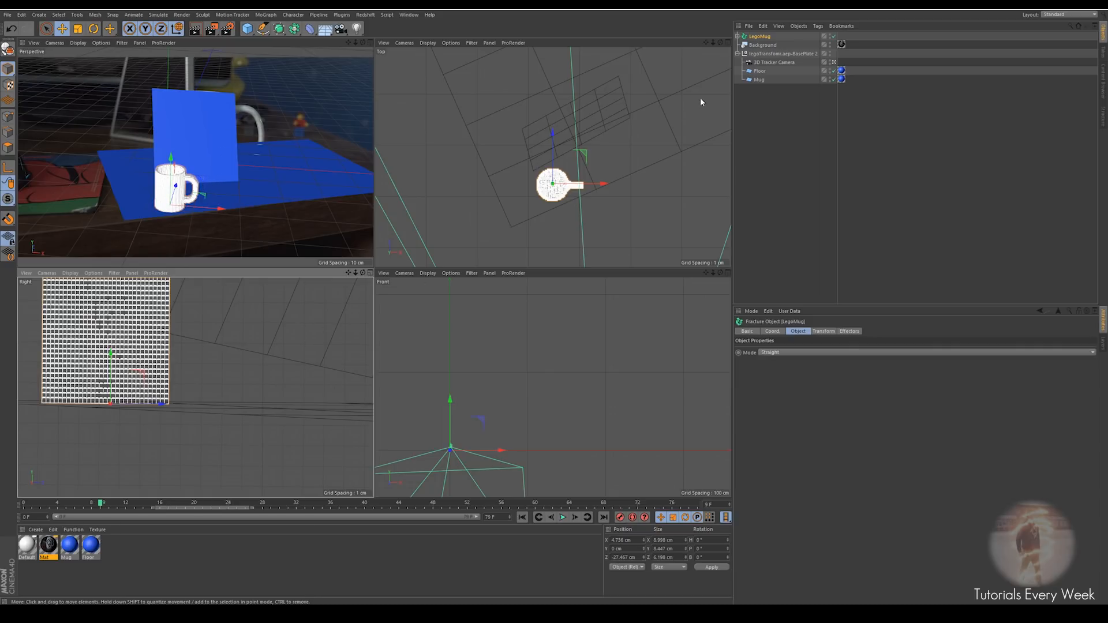
Scale LegoMug up to about 19.9 × 18.7 × 13.7 cm and position it near X 8.2 cm, Z -6.4 cm over the filmed mug
click(370, 43)
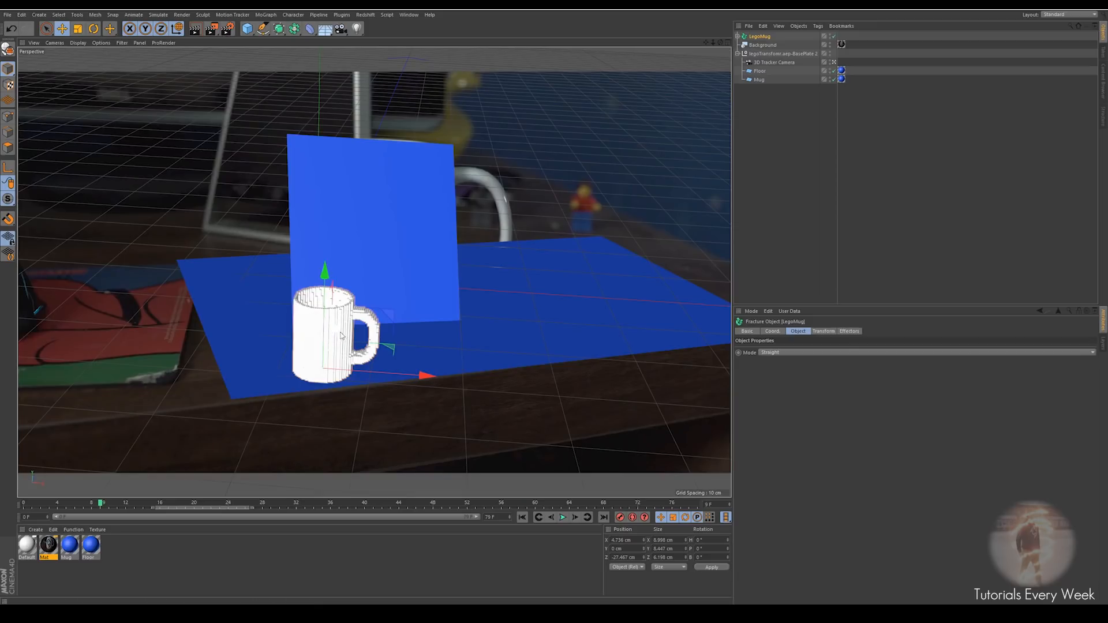
drag(358, 304, 406, 310)
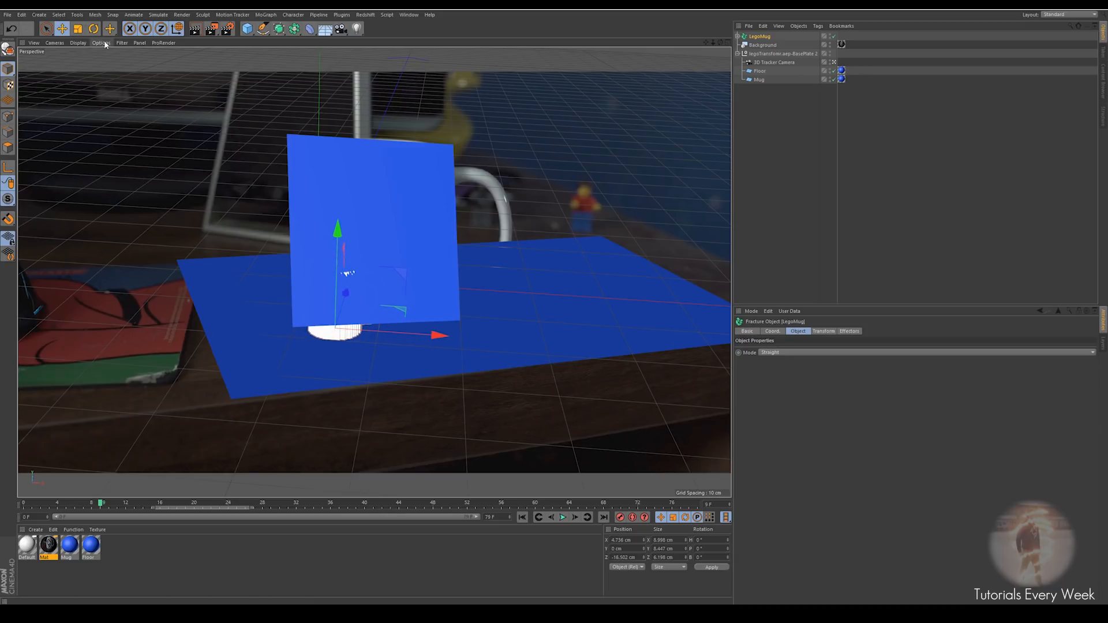
click(77, 30)
drag(511, 184, 717, 134)
click(61, 28)
drag(344, 299, 361, 278)
drag(437, 319, 462, 314)
drag(379, 285, 379, 274)
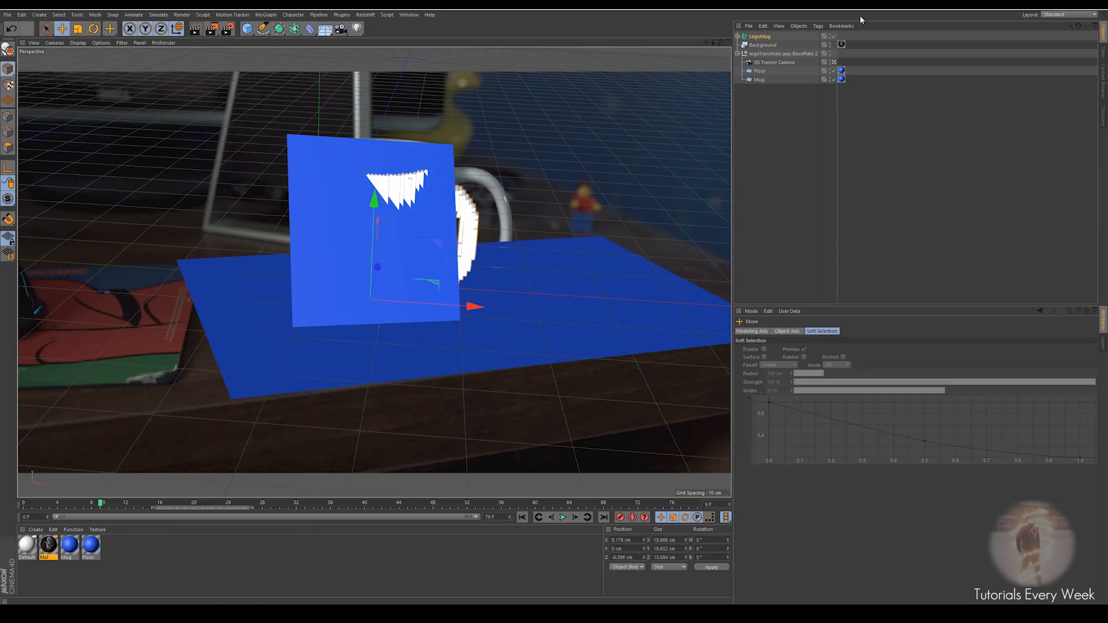
Hide the Mug tracking plane in the viewport and shift LegoMug along X to about 9 cm to line up with the filmed mug
click(760, 79)
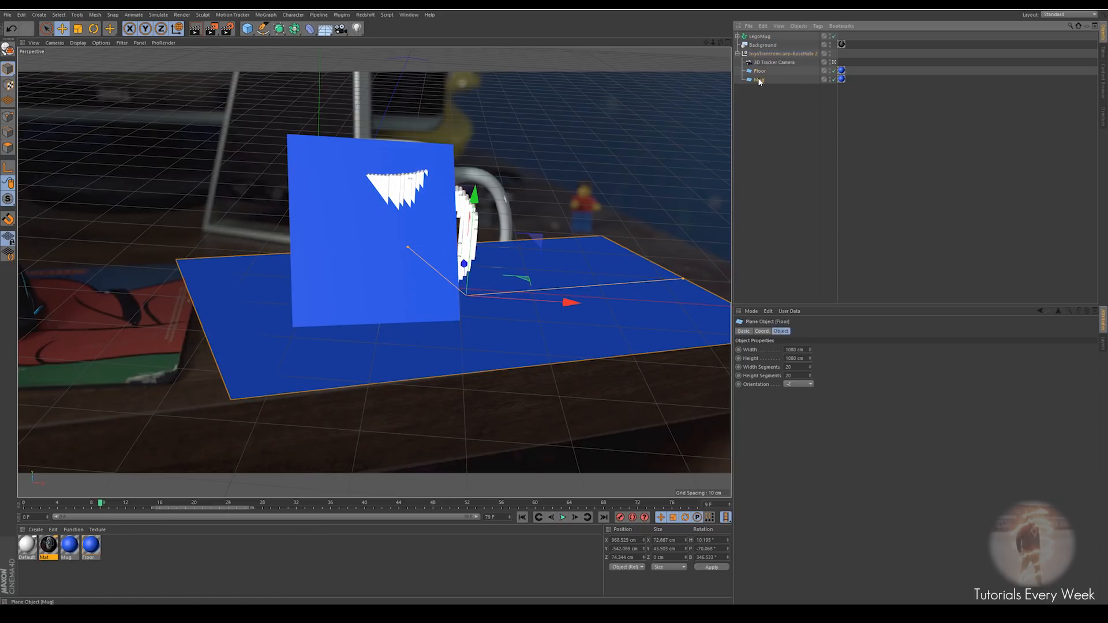
click(829, 78)
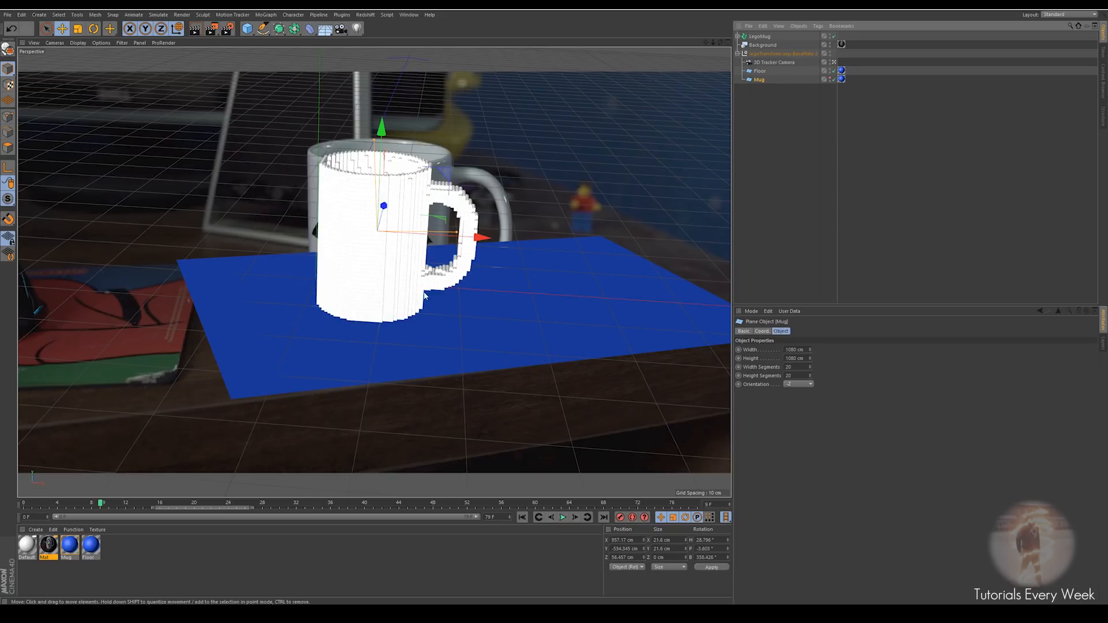
drag(471, 238, 478, 238)
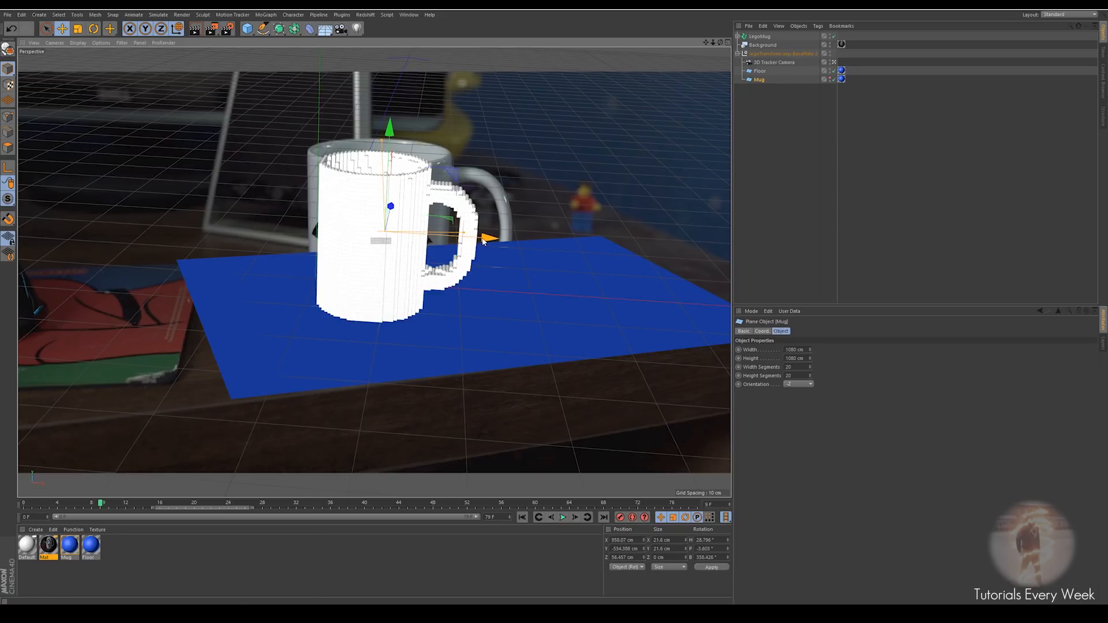
click(760, 36)
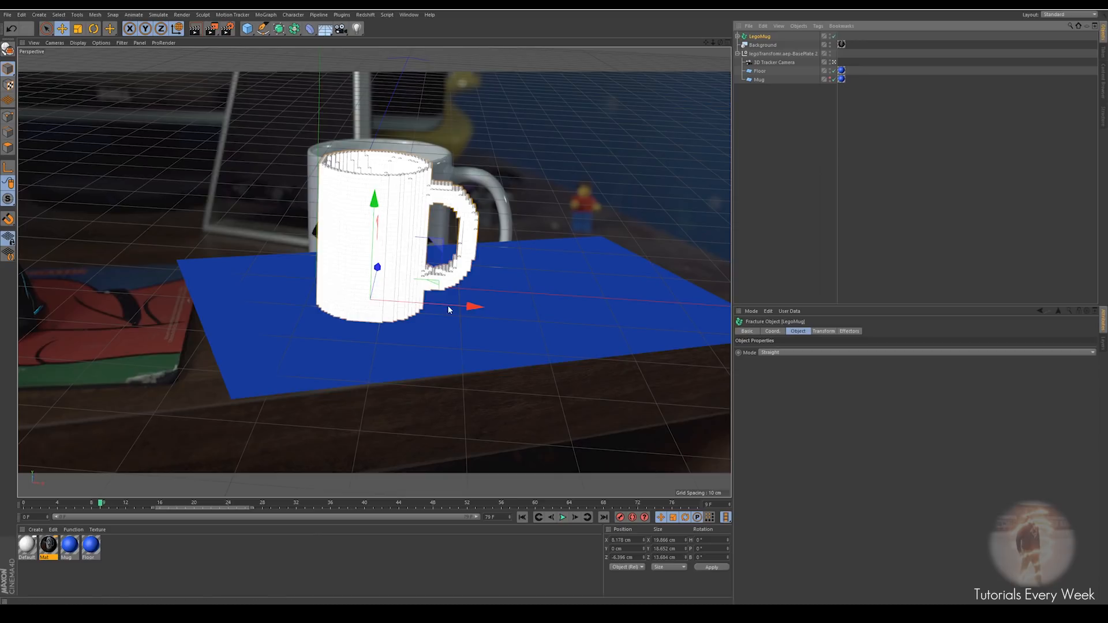
drag(460, 308, 467, 307)
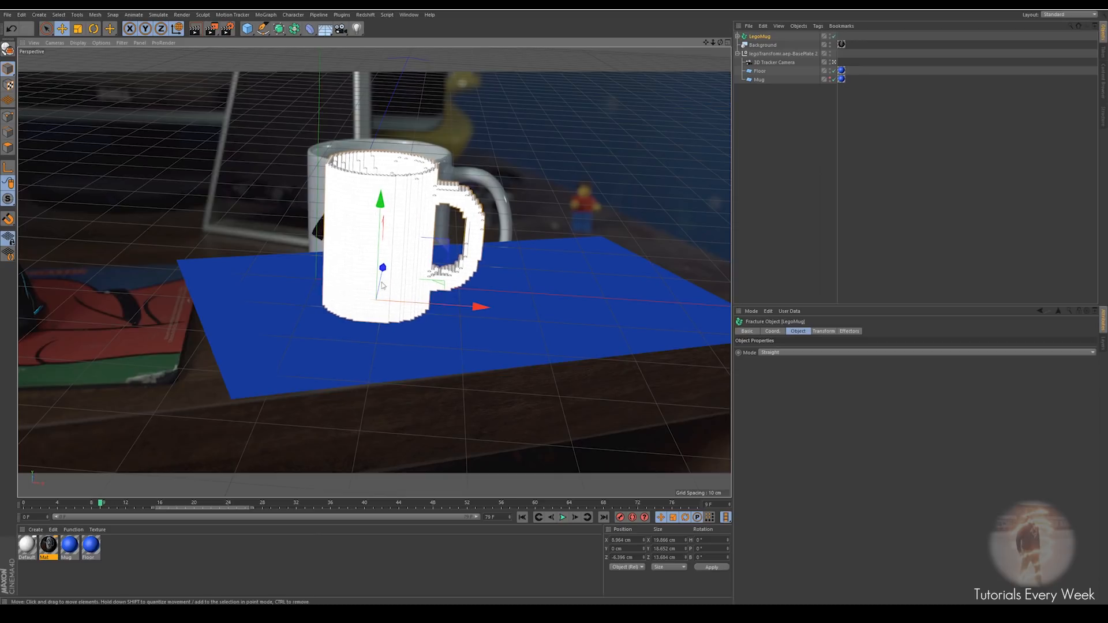
Rotate LegoMug's bank to about -0.7° and scale it up to about 24 × 19.9 × 16.5 cm over the filmed mug
click(93, 28)
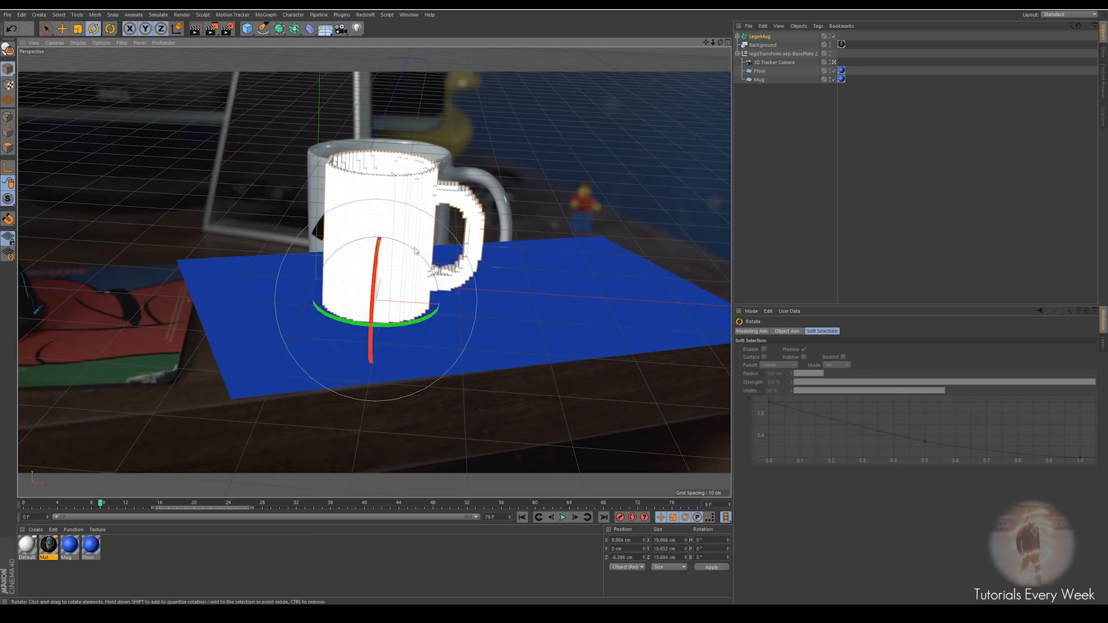
drag(413, 251, 417, 253)
click(81, 34)
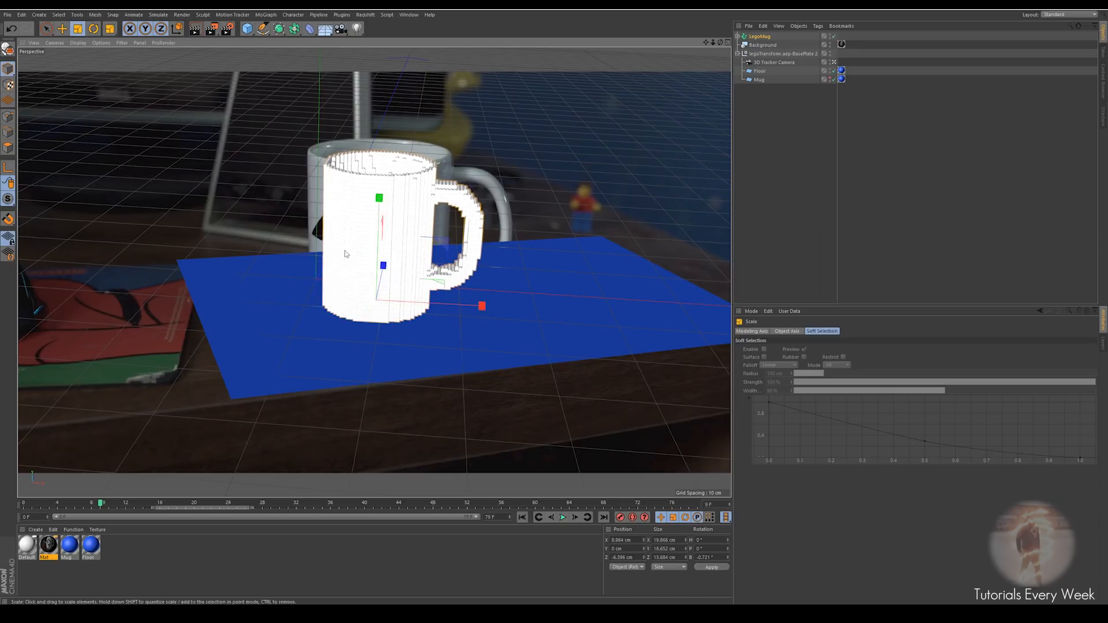
drag(409, 242, 381, 217)
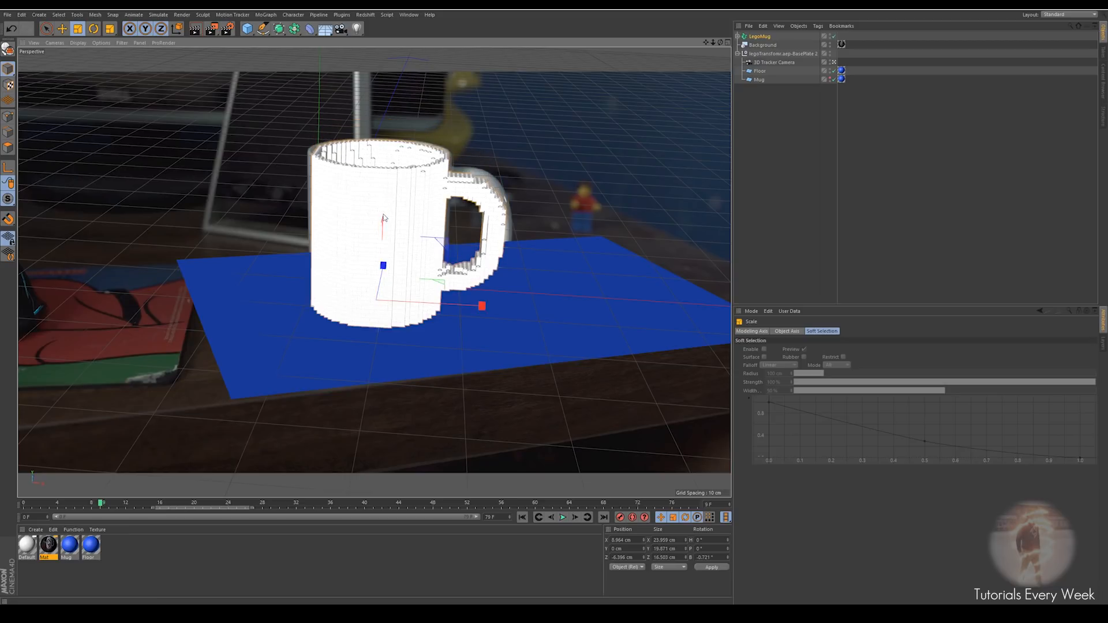
Stretch LegoMug to about 25.8 cm along X and about 20.9 cm along Y
drag(485, 310, 519, 309)
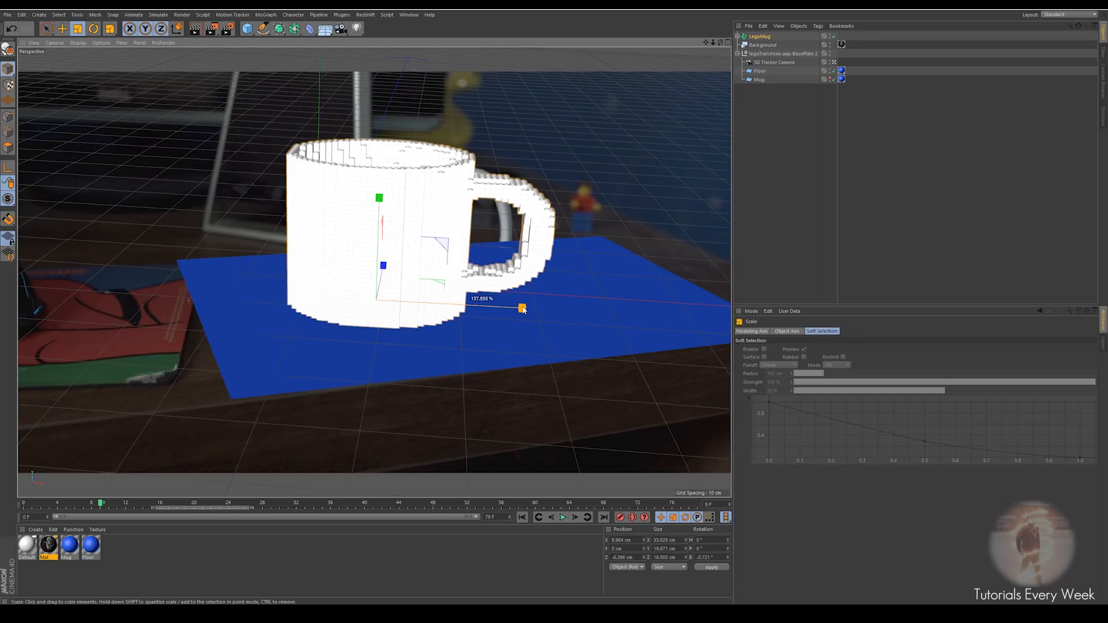
key(ctrl+z)
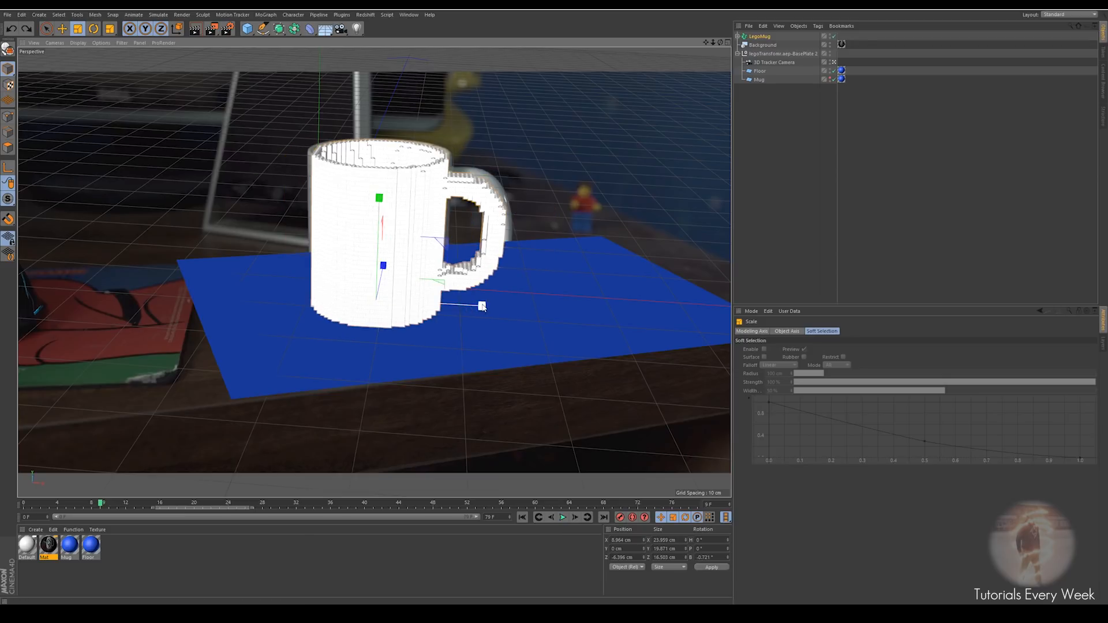
drag(489, 308, 490, 307)
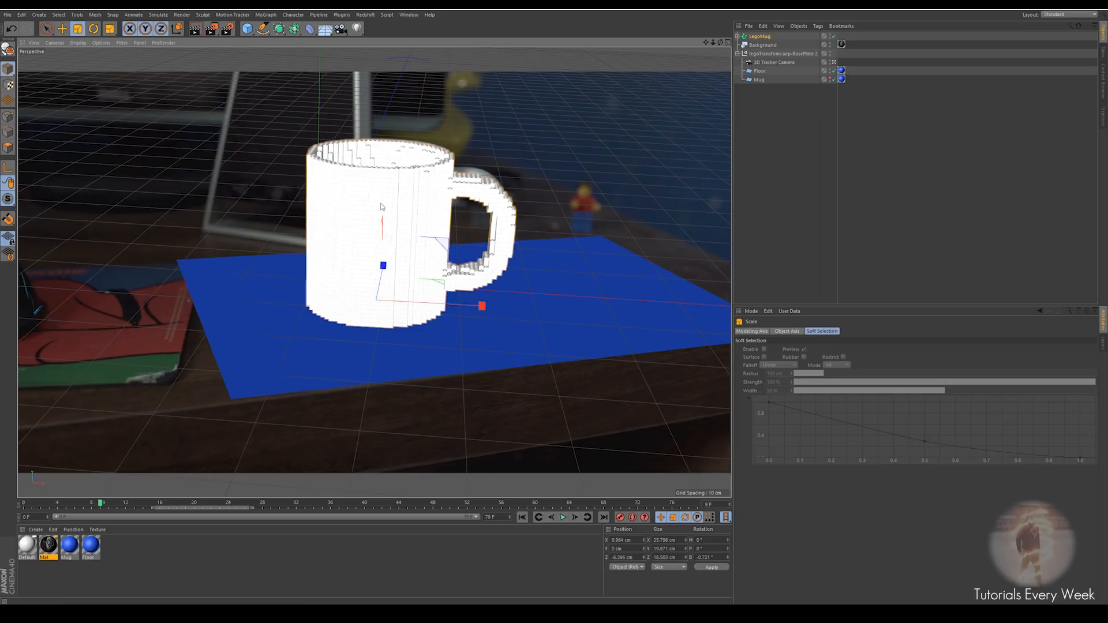
drag(381, 200, 381, 202)
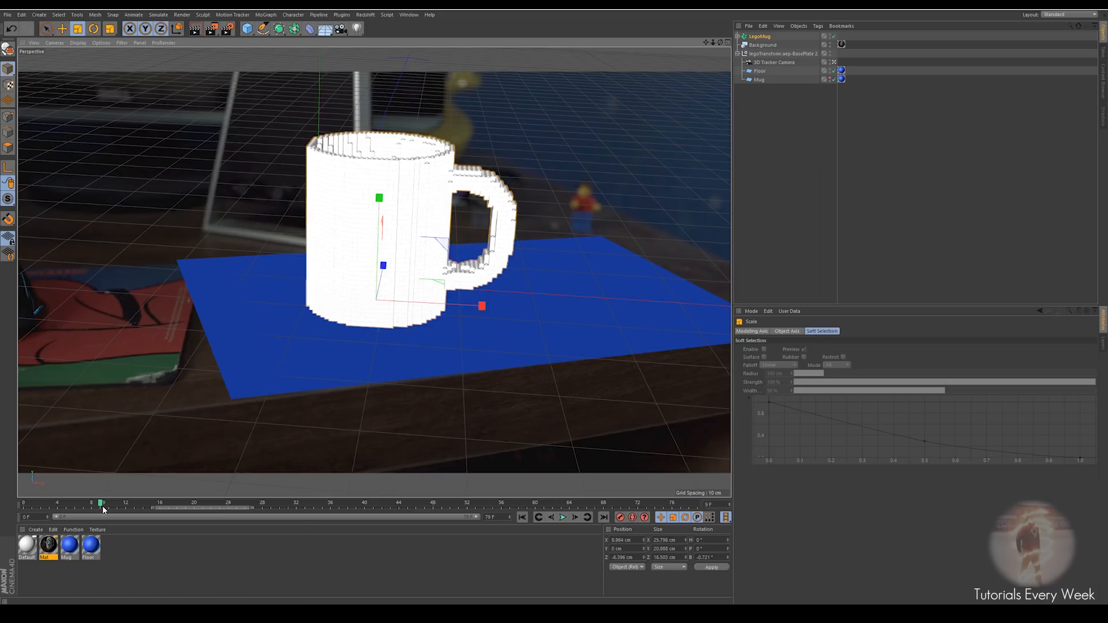
Compare LegoMug with the filmed mug at frame 79 by toggling its viewport visibility, and hide the Floor tracking plane
drag(101, 504, 912, 511)
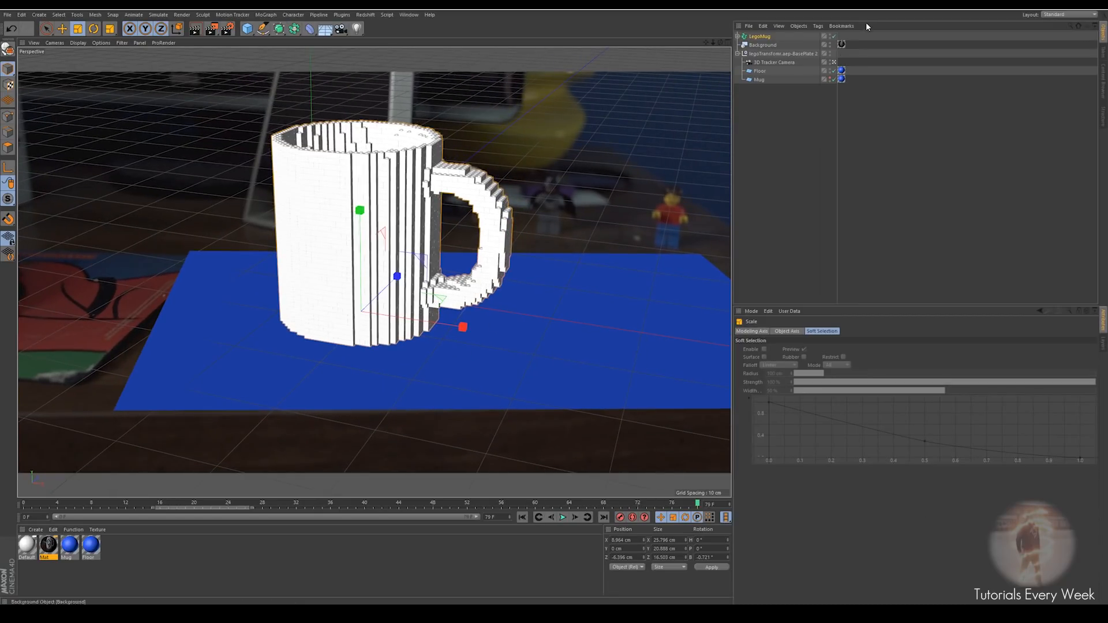
click(830, 37)
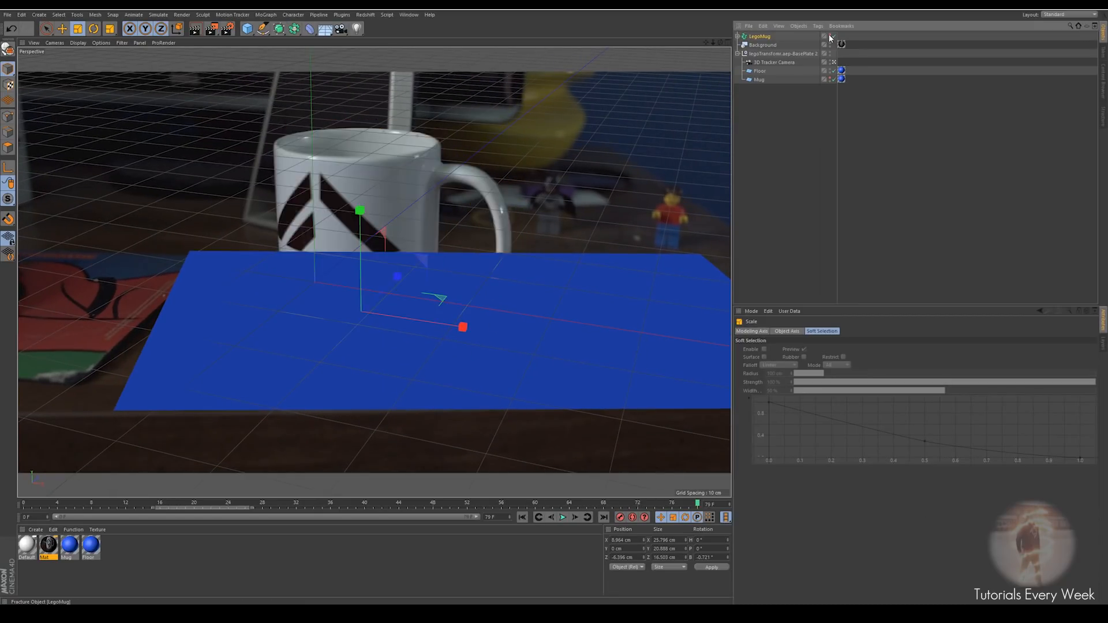
click(830, 37)
click(830, 37)
click(830, 36)
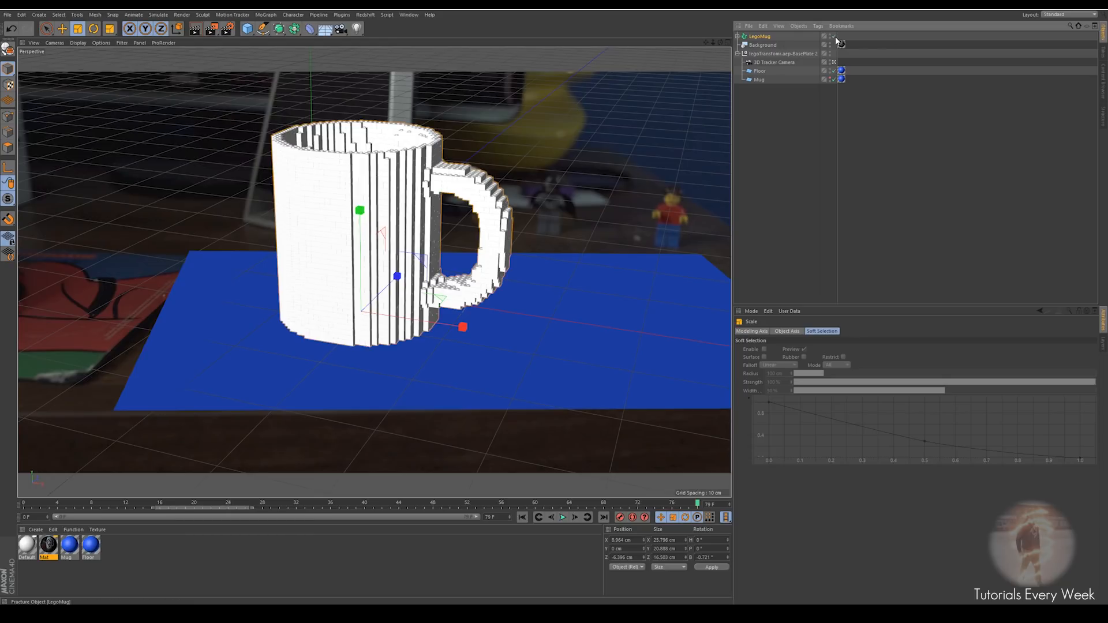
click(830, 37)
click(830, 37)
click(830, 37)
click(830, 37)
click(831, 70)
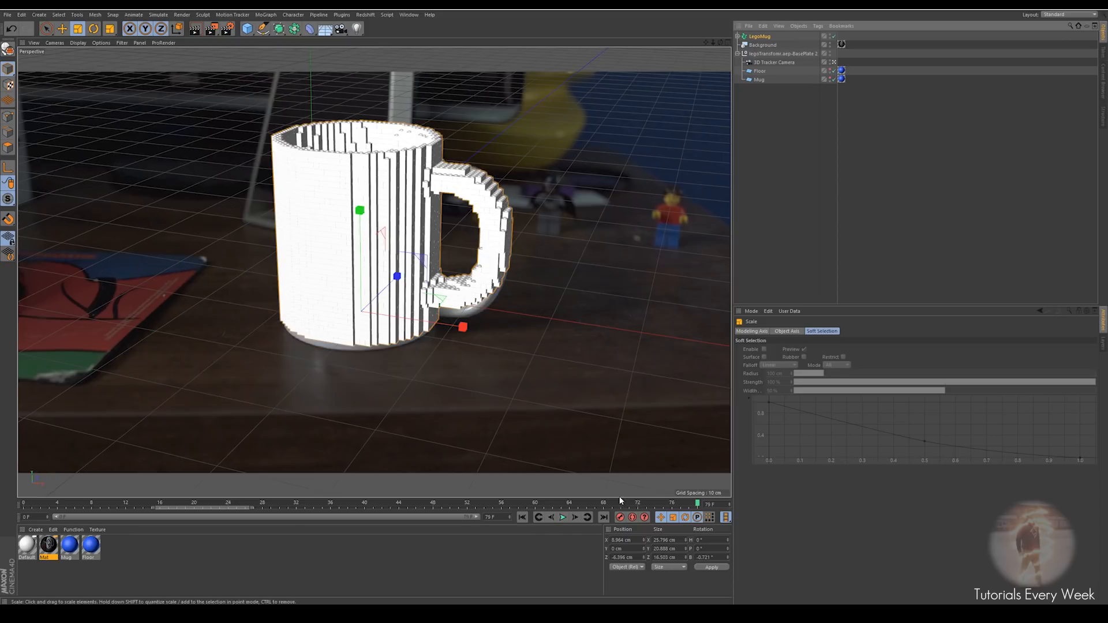
Lower LegoMug to about Y -1.1 cm and stretch its height to about 22.6 cm to cover the filmed mug
drag(698, 504, 356, 492)
click(62, 28)
mouse_move(341, 217)
mouse_down()
mouse_move(340, 236)
mouse_move(339, 208)
mouse_up()
key(t)
click(62, 29)
click(78, 28)
Shift LegoMug along X to about 9.5 cm and check its fit against the filmed mug across the timeline
drag(358, 504, 768, 507)
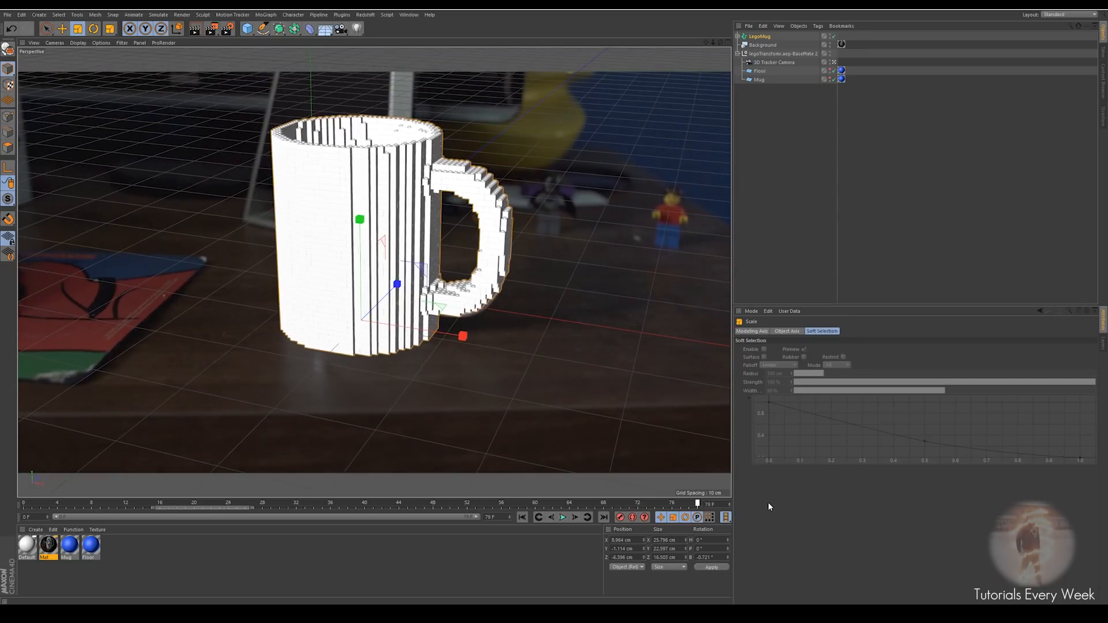
drag(590, 501, 83, 504)
drag(234, 496, 716, 477)
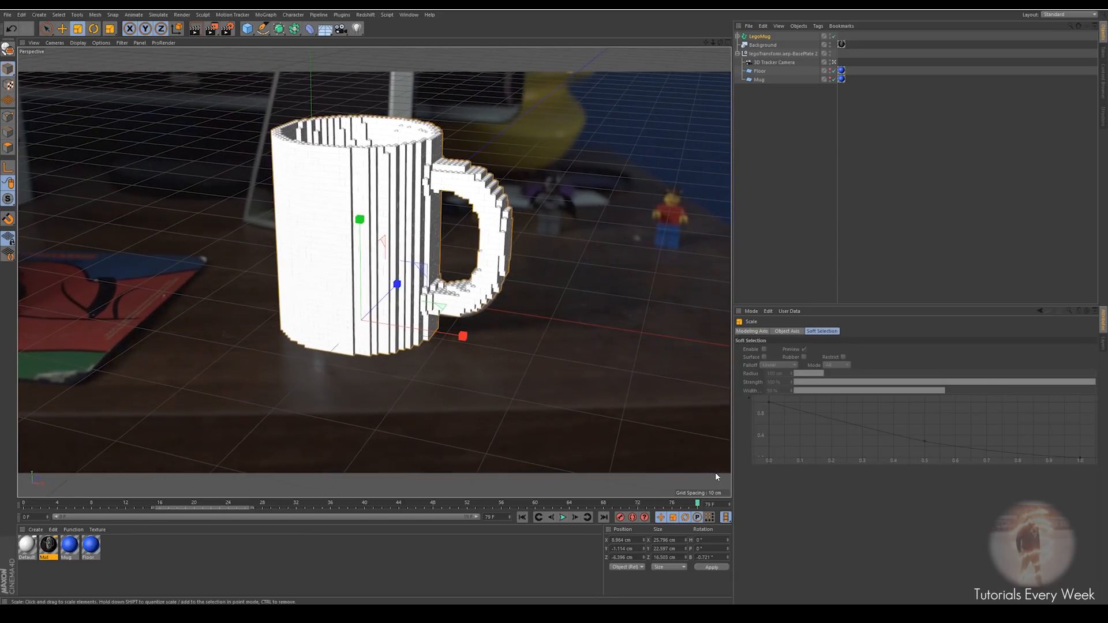
key(e)
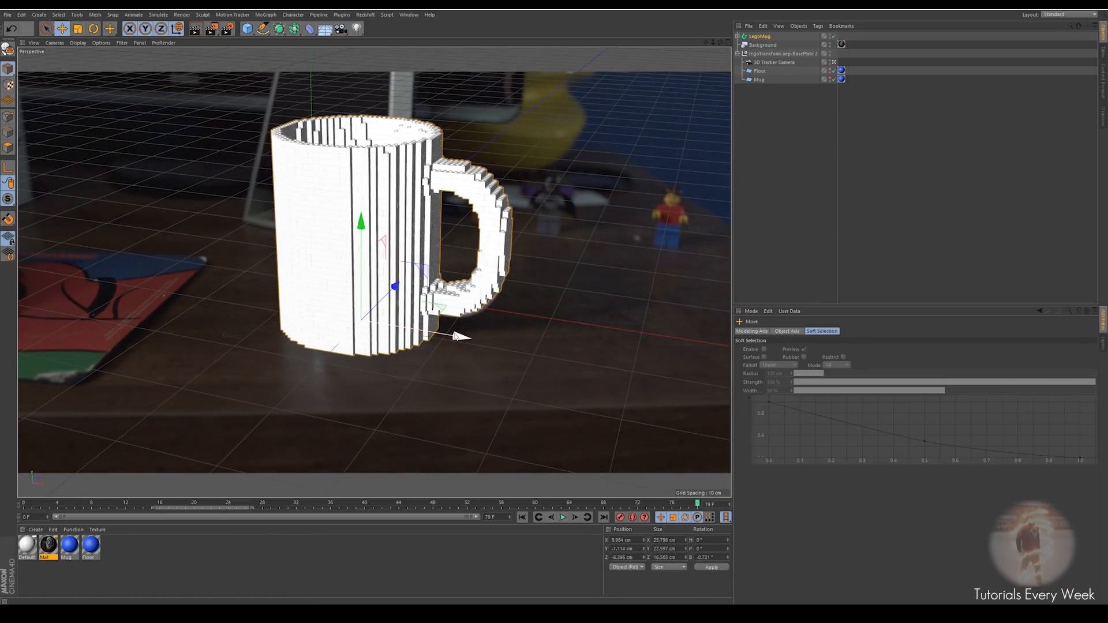
drag(456, 336, 460, 337)
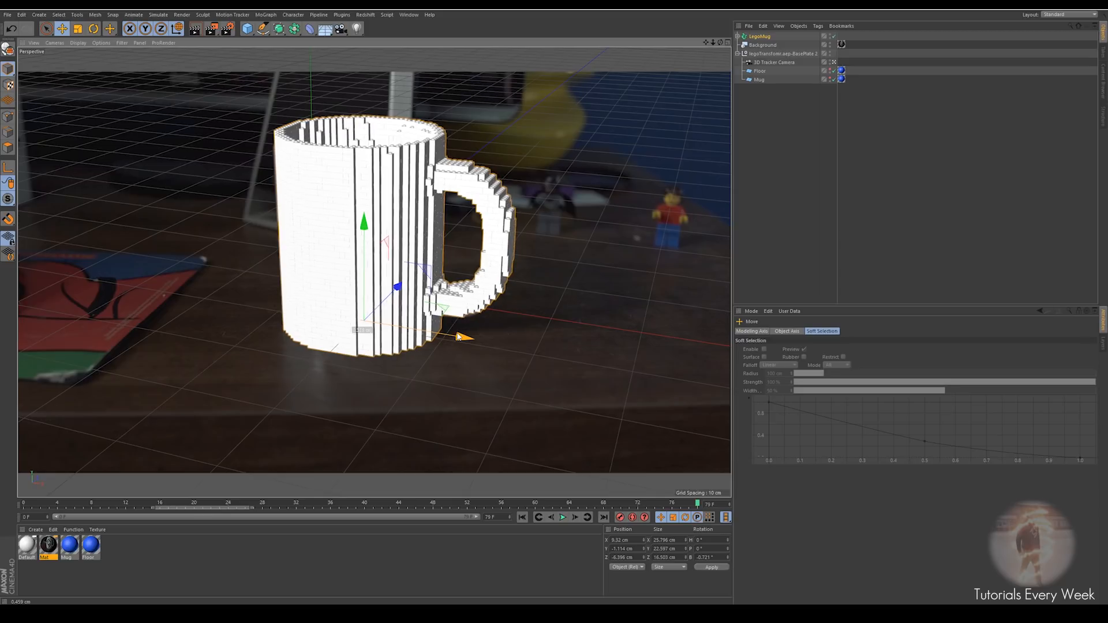
drag(698, 505, 215, 516)
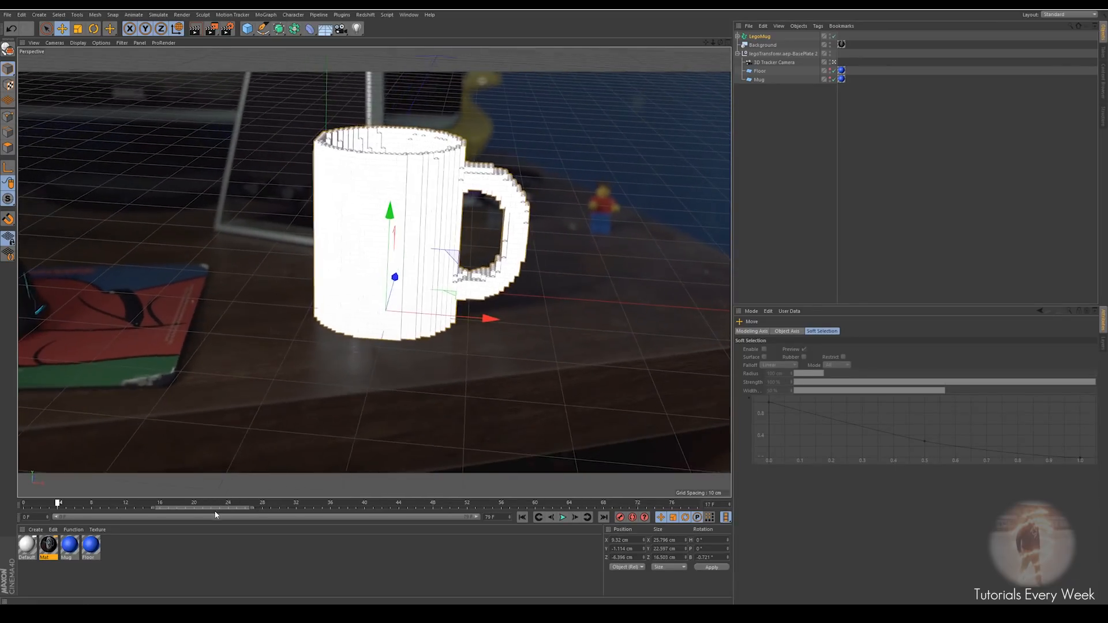
click(831, 36)
click(830, 36)
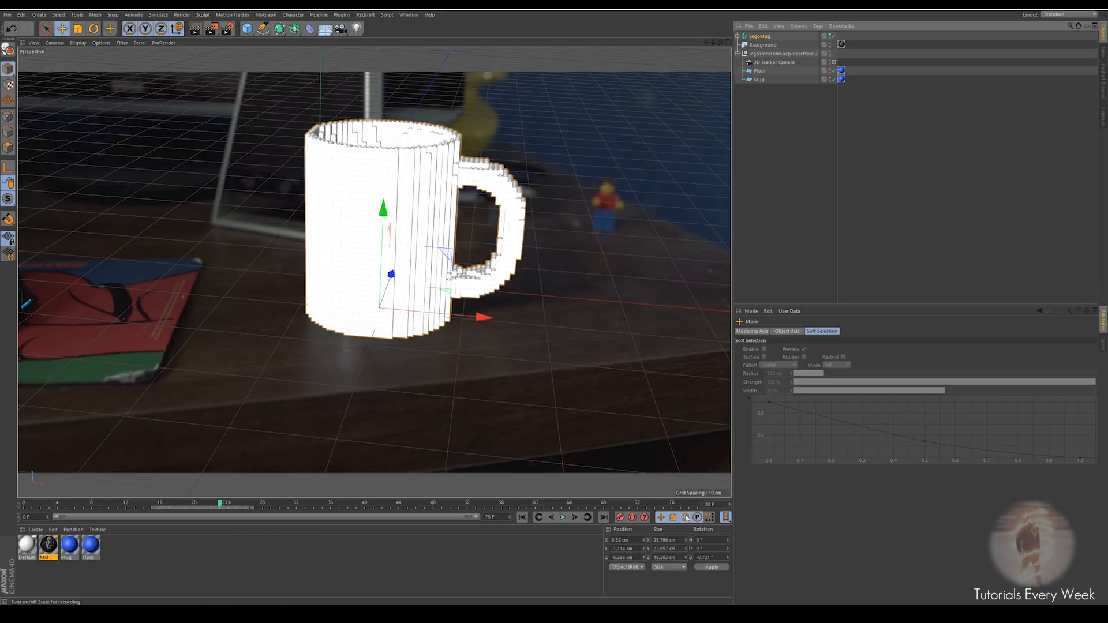
drag(222, 504, 424, 503)
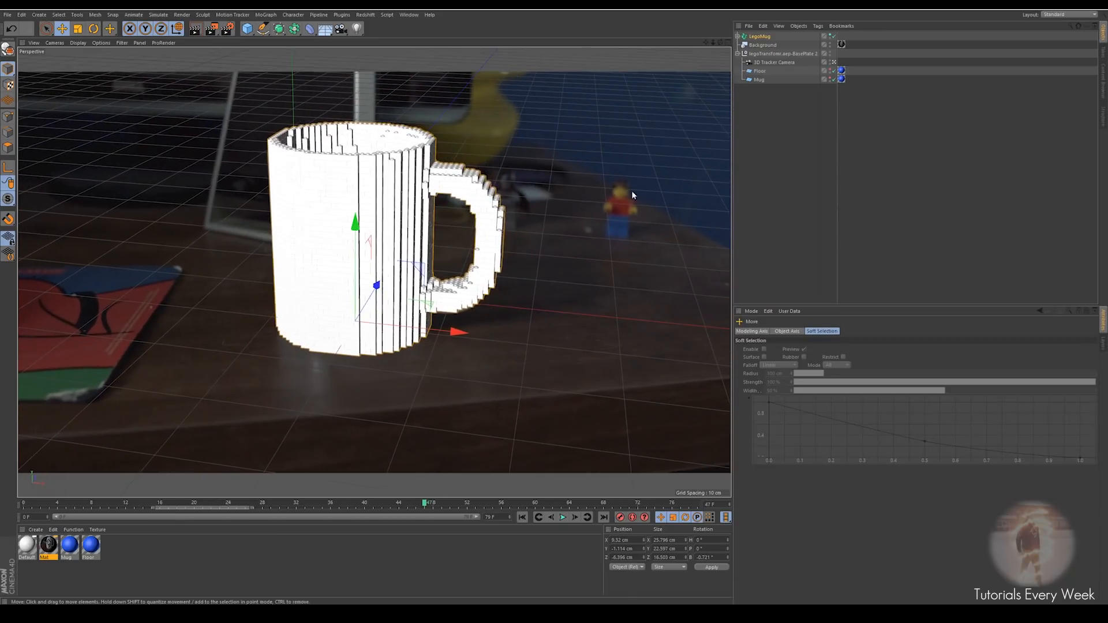
Set the Transform color of the LegoMug fracture object to black
click(761, 39)
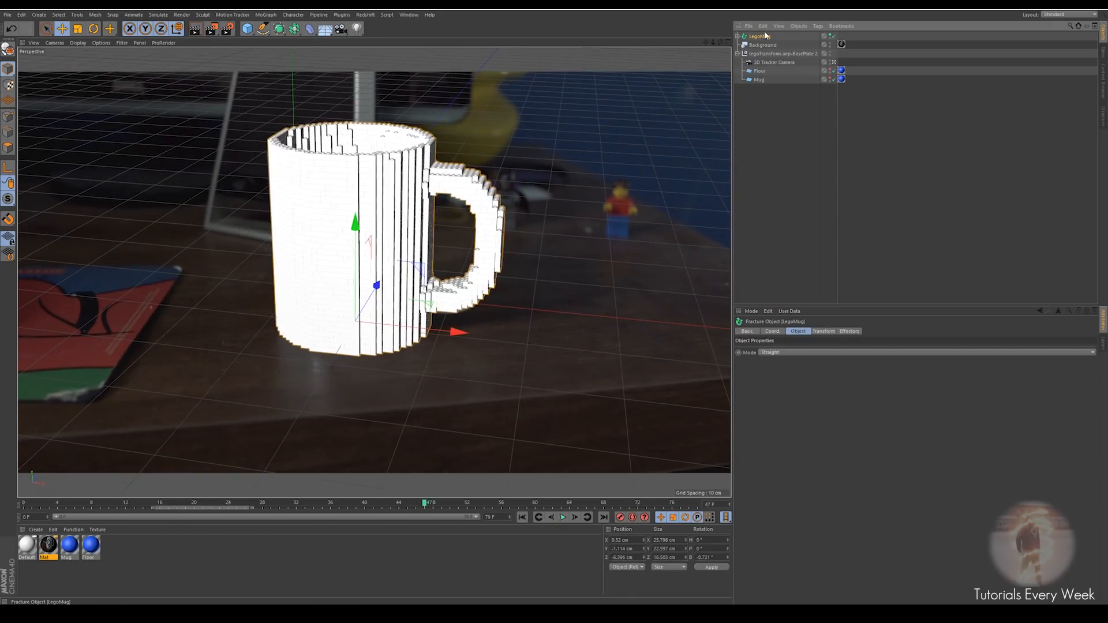
click(824, 330)
click(772, 389)
drag(746, 410, 711, 411)
click(752, 422)
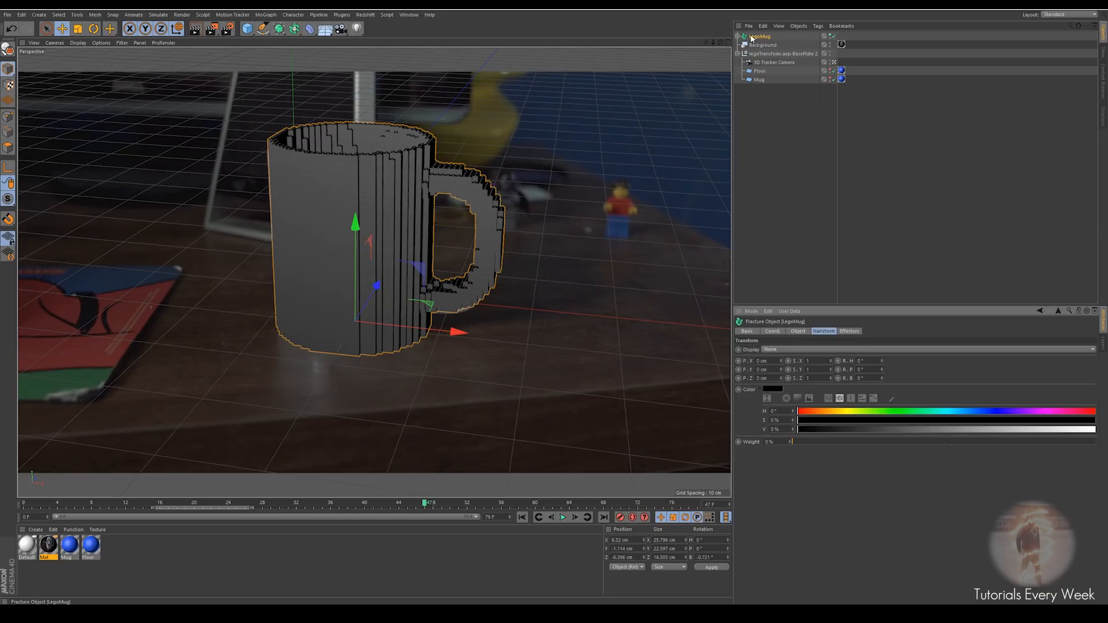
Add a MoGraph Shader effector to LegoMug and turn off its Scale parameter
click(265, 16)
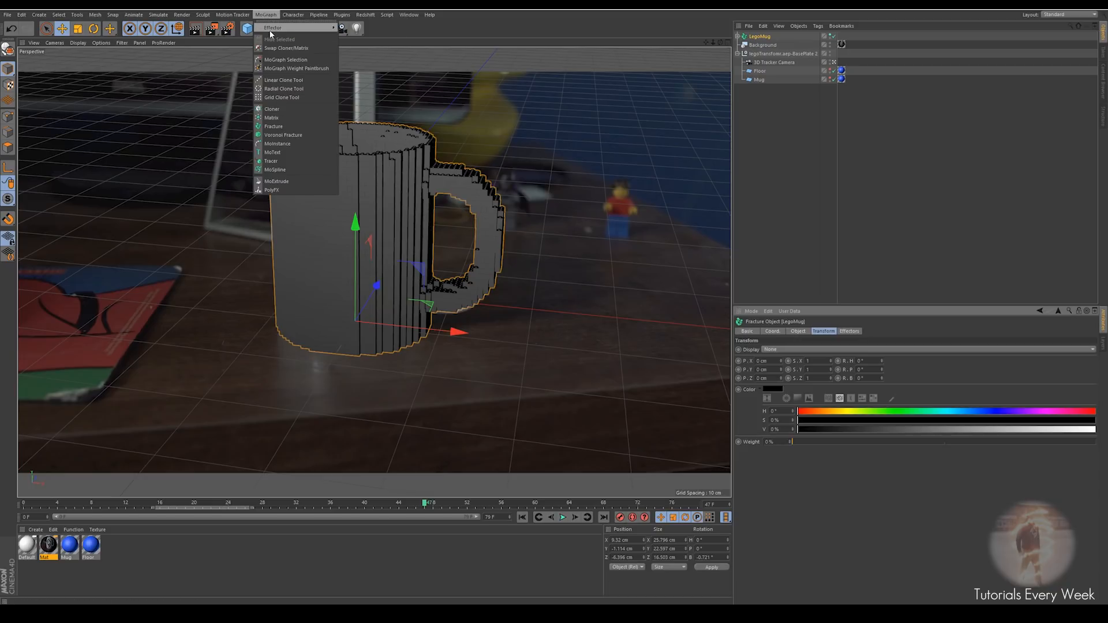
mouse_move(270, 29)
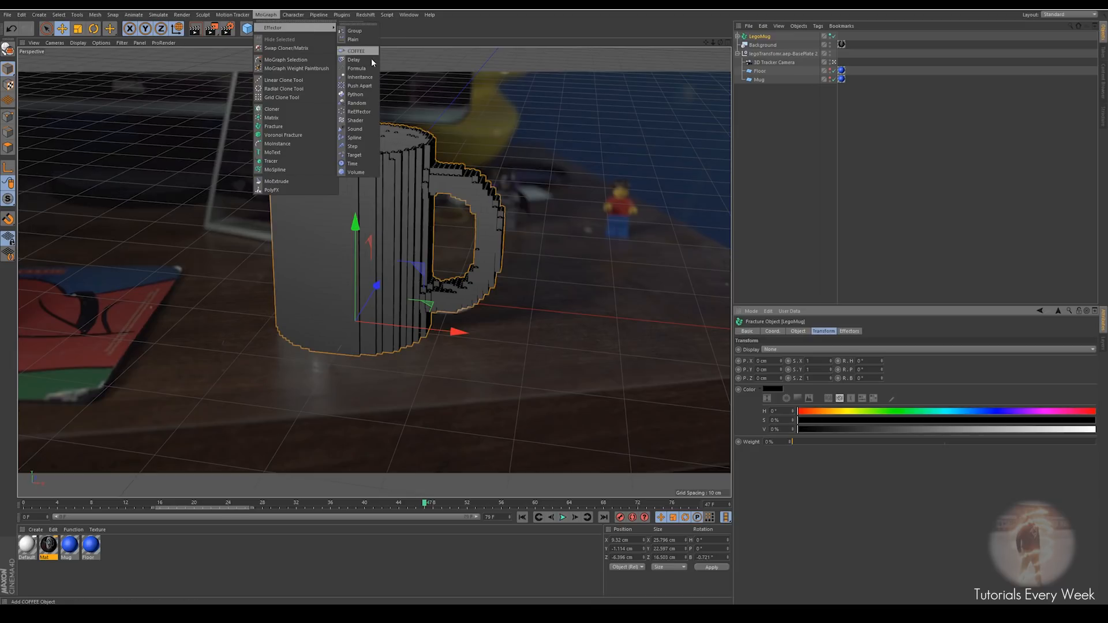
click(351, 122)
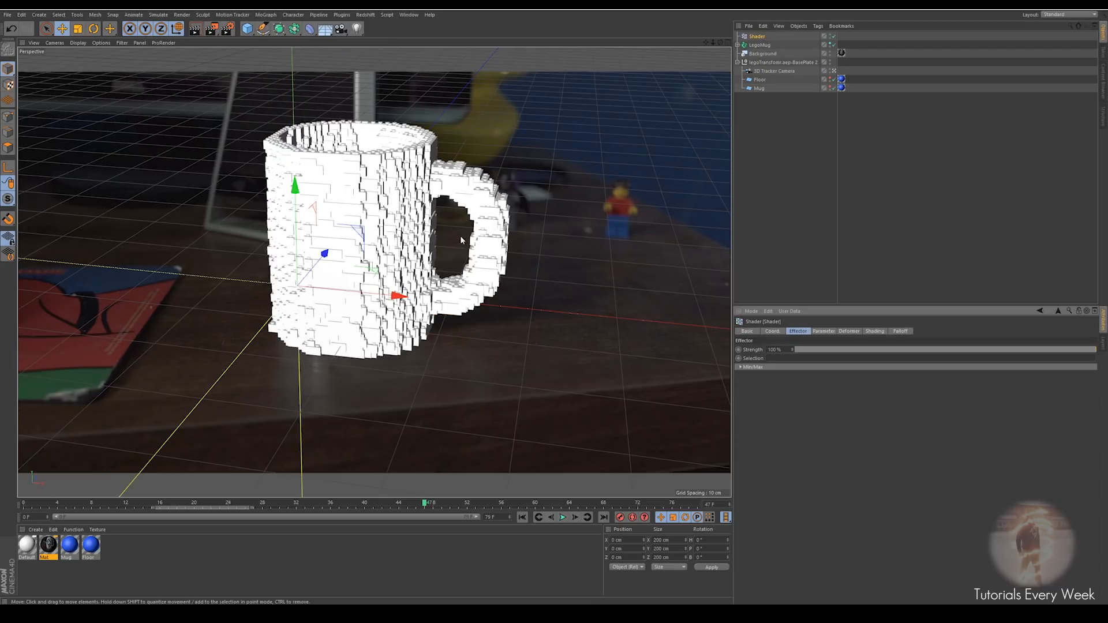
click(824, 331)
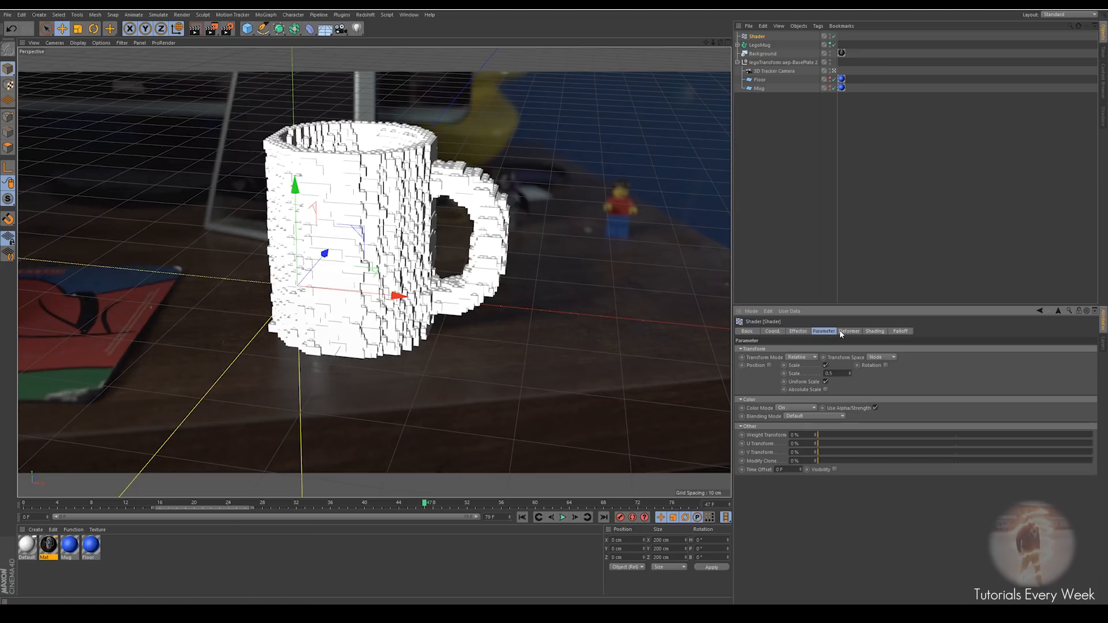
click(825, 366)
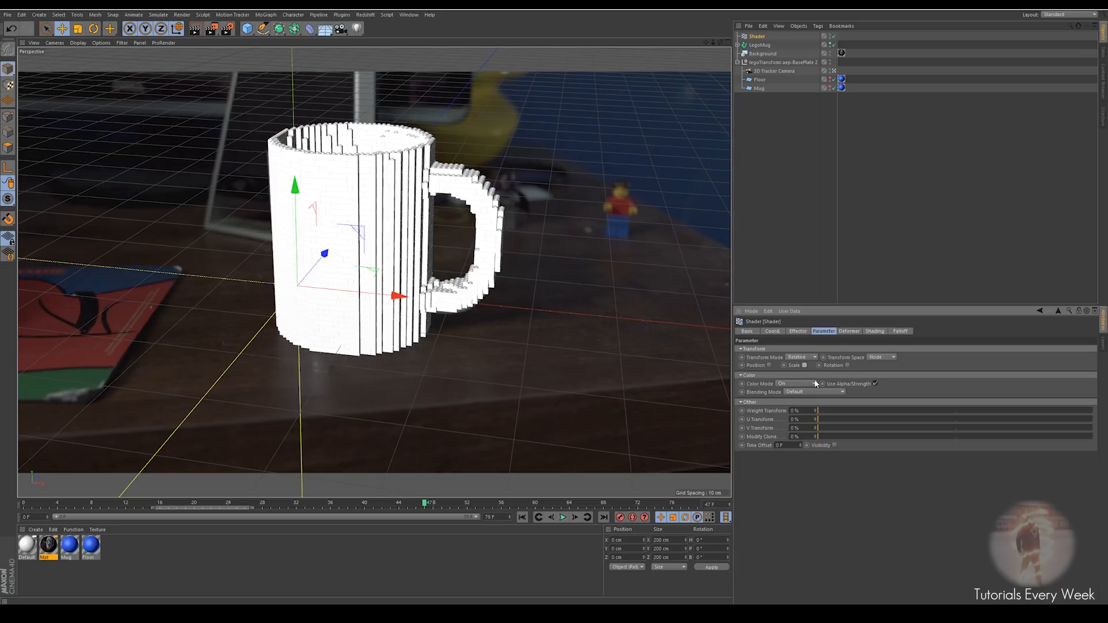
Set the Shader effector's shading channel to Color
click(875, 332)
click(786, 349)
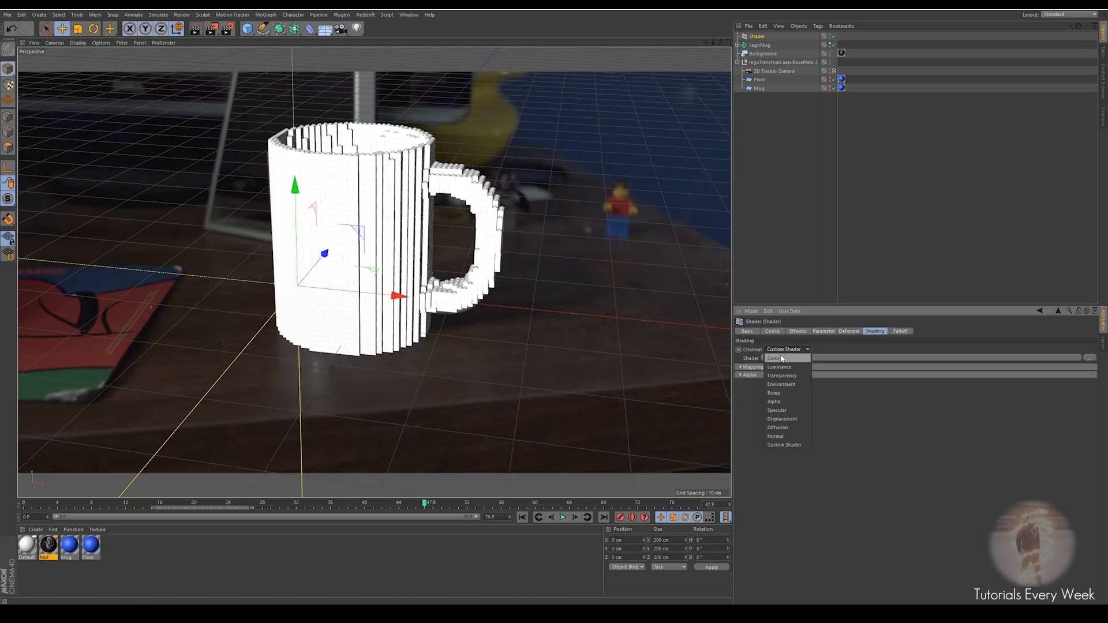
click(782, 358)
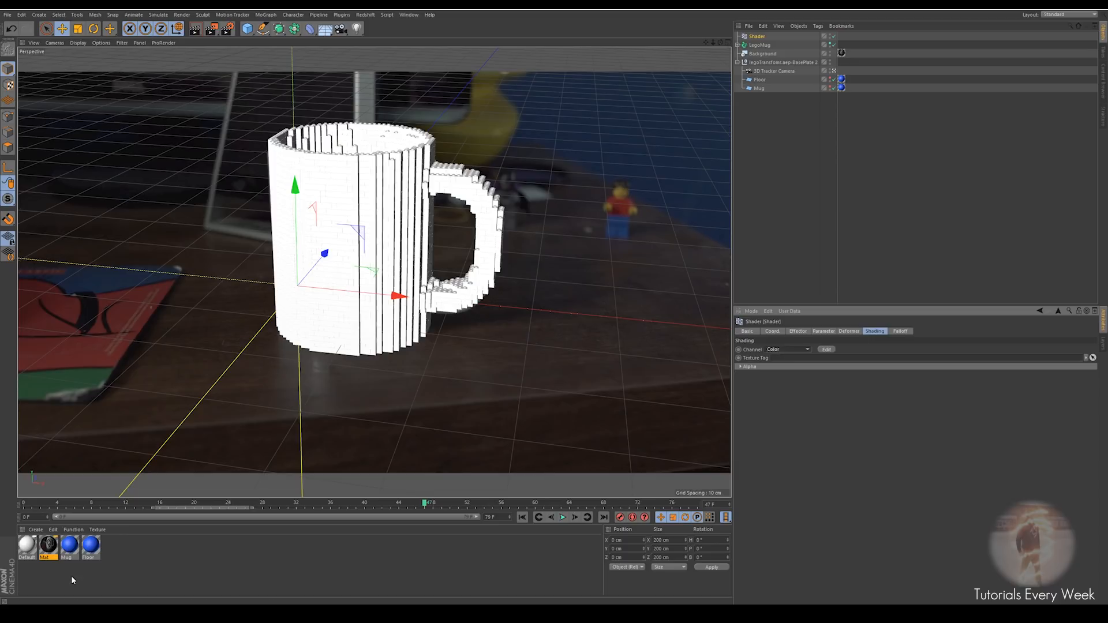
Create a new material with Reflectance disabled and a Noise shader as its Color texture
double_click(111, 553)
double_click(26, 547)
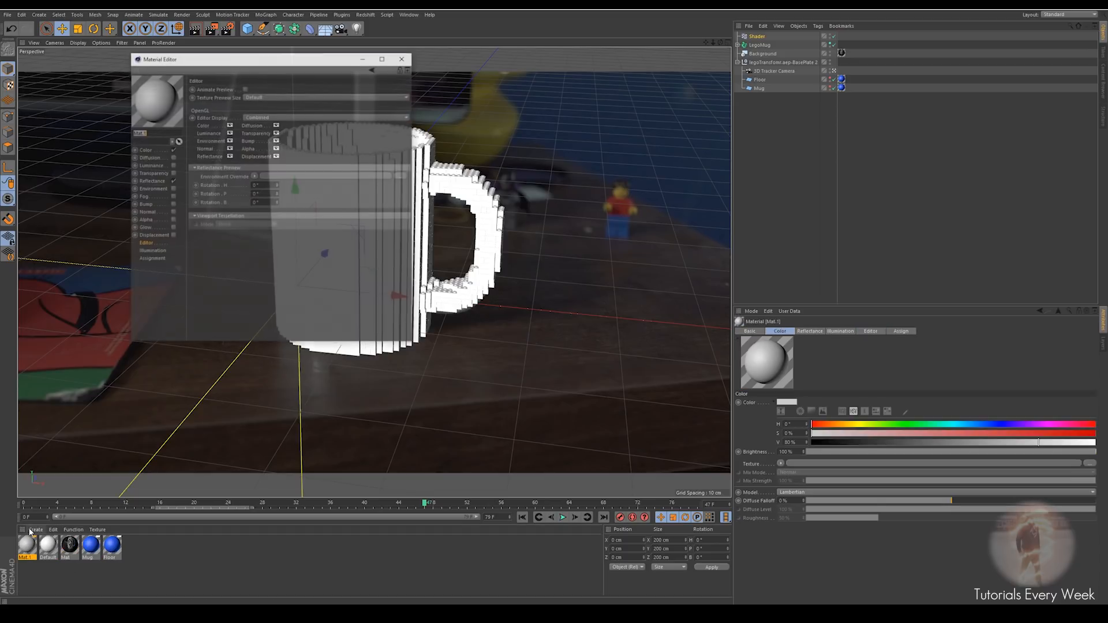
click(171, 182)
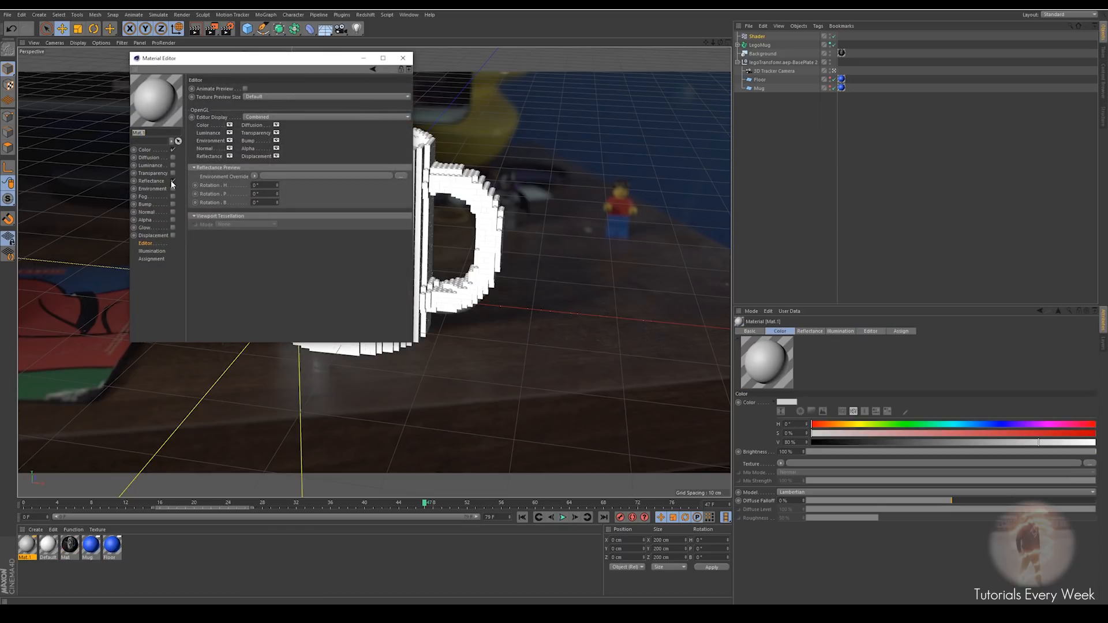
click(150, 150)
click(233, 150)
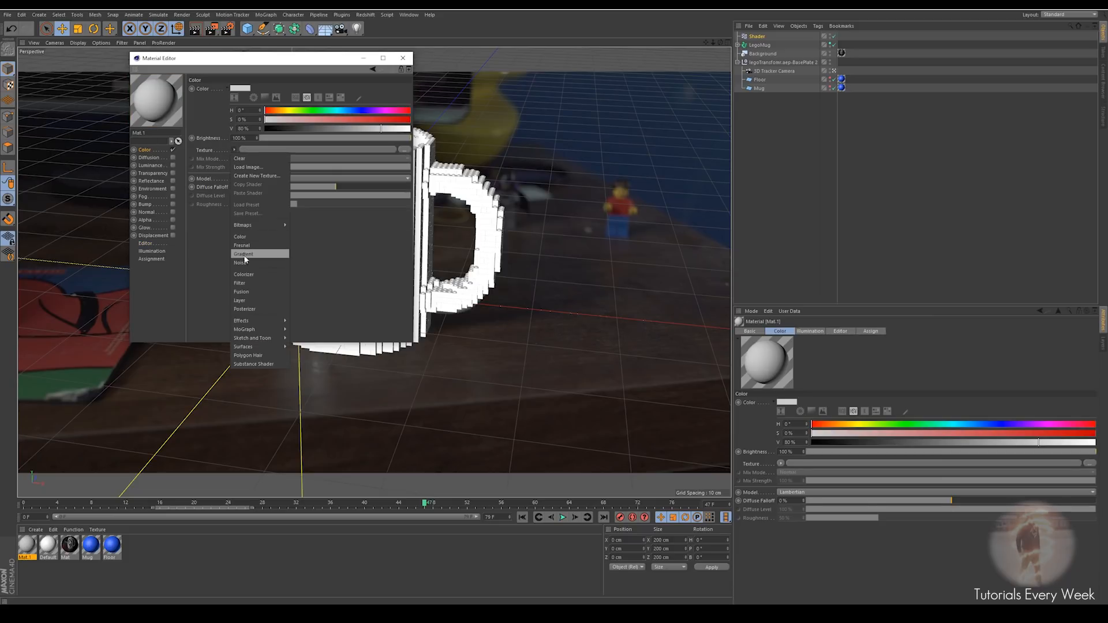
mouse_move(252, 323)
click(239, 262)
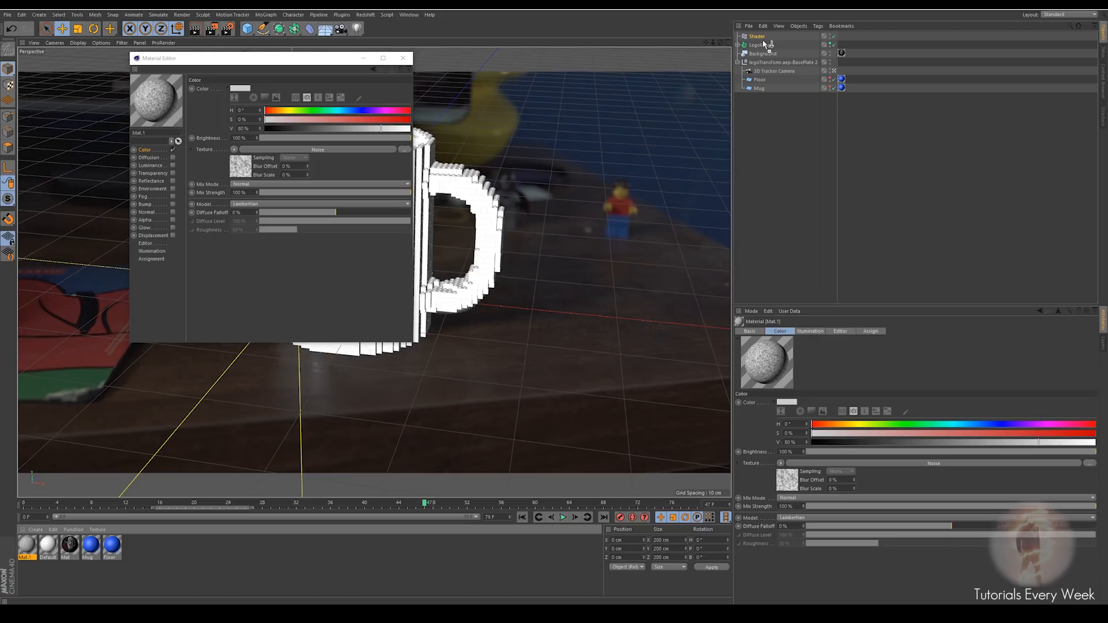
Apply the noise material to the Shader effector and move the Material Editor clear of the mug
drag(757, 38, 755, 36)
mouse_move(321, 60)
mouse_down()
mouse_move(713, 243)
mouse_move(772, 221)
mouse_up()
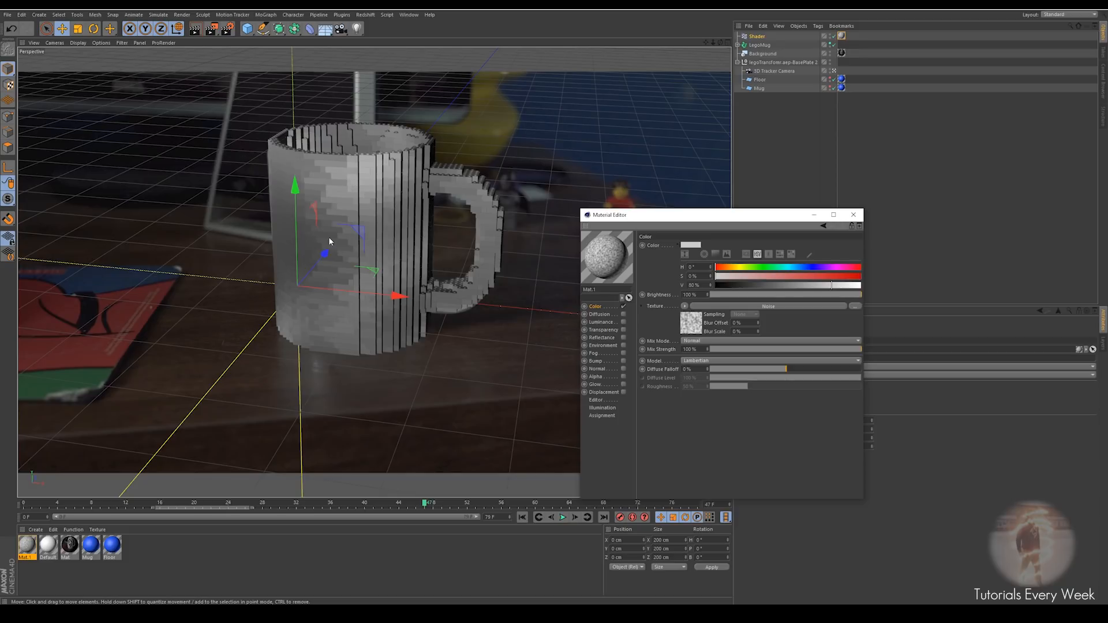
drag(657, 215, 687, 211)
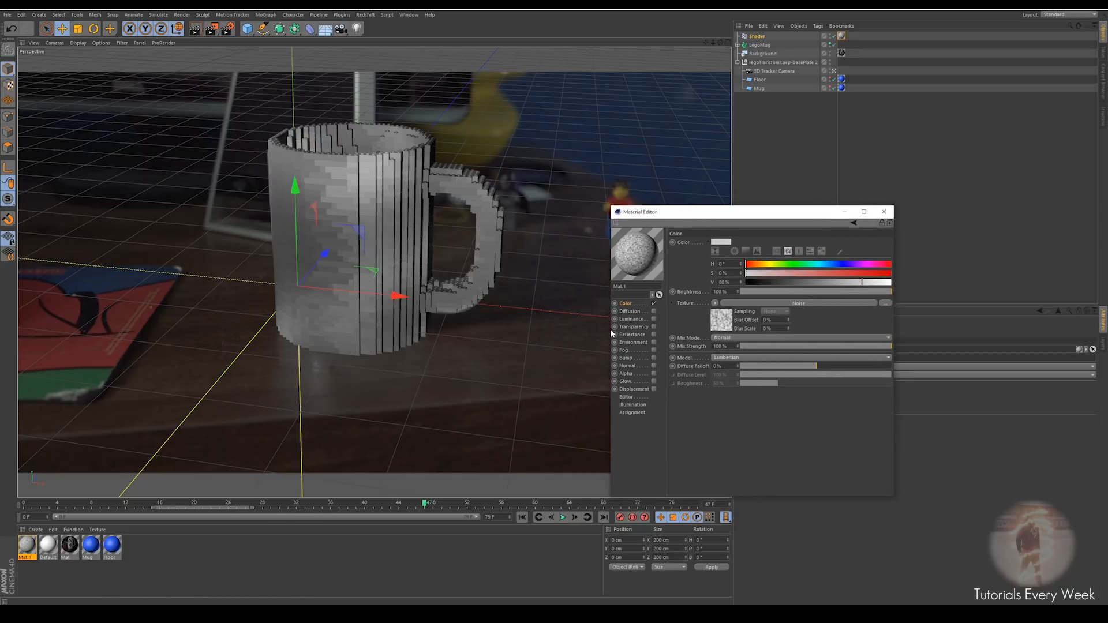
Create another new material with Reflectance disabled and a MoGraph Multi Shader as its Color texture
double_click(143, 555)
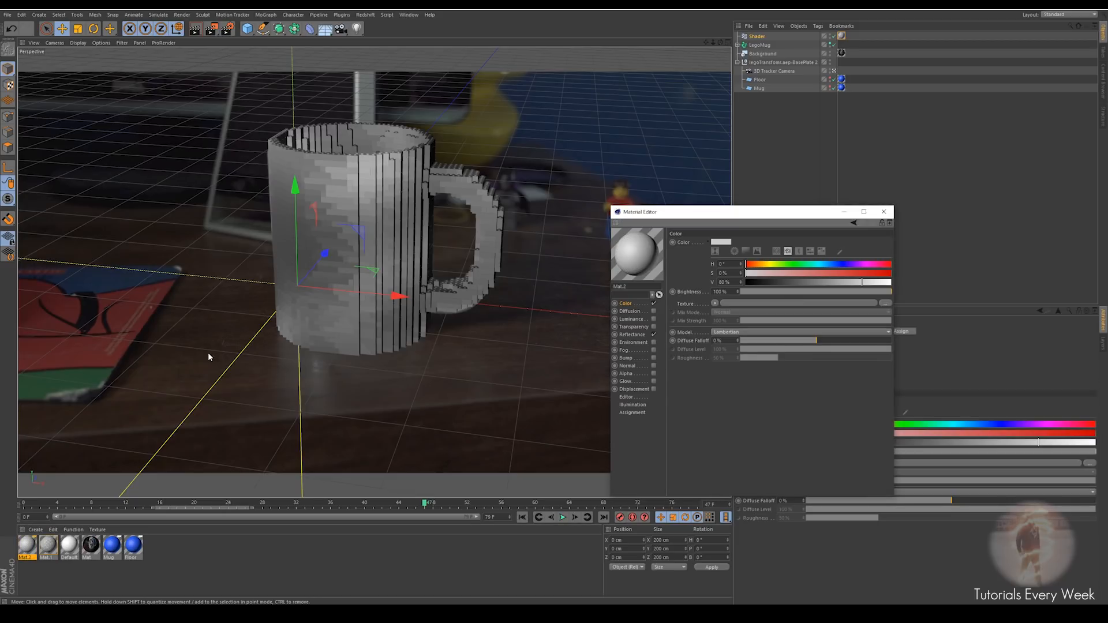
double_click(27, 546)
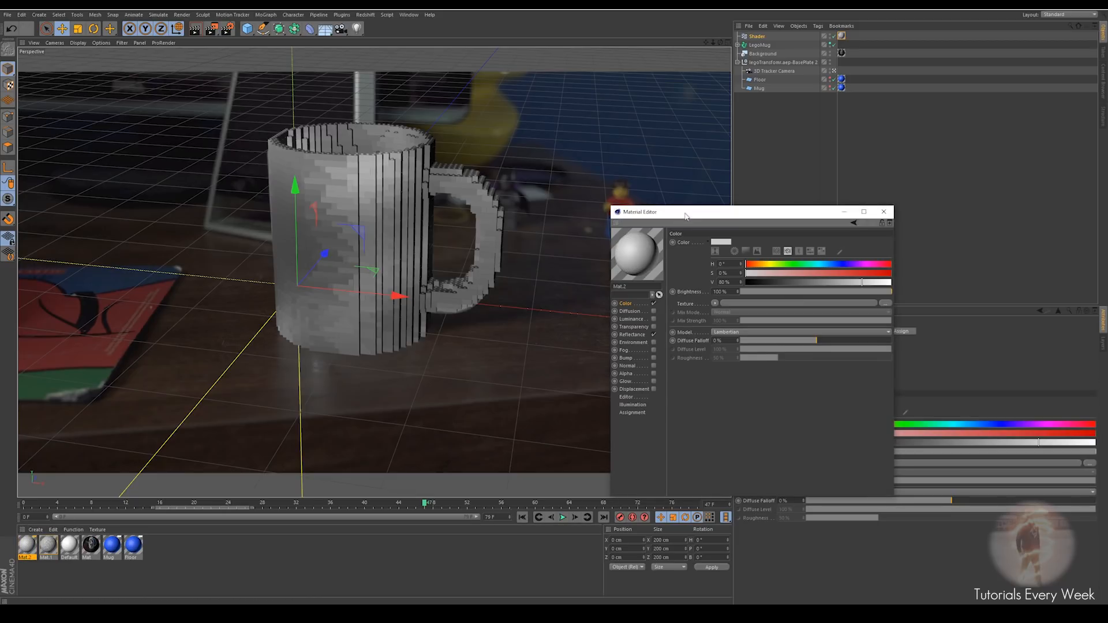
drag(686, 216, 666, 206)
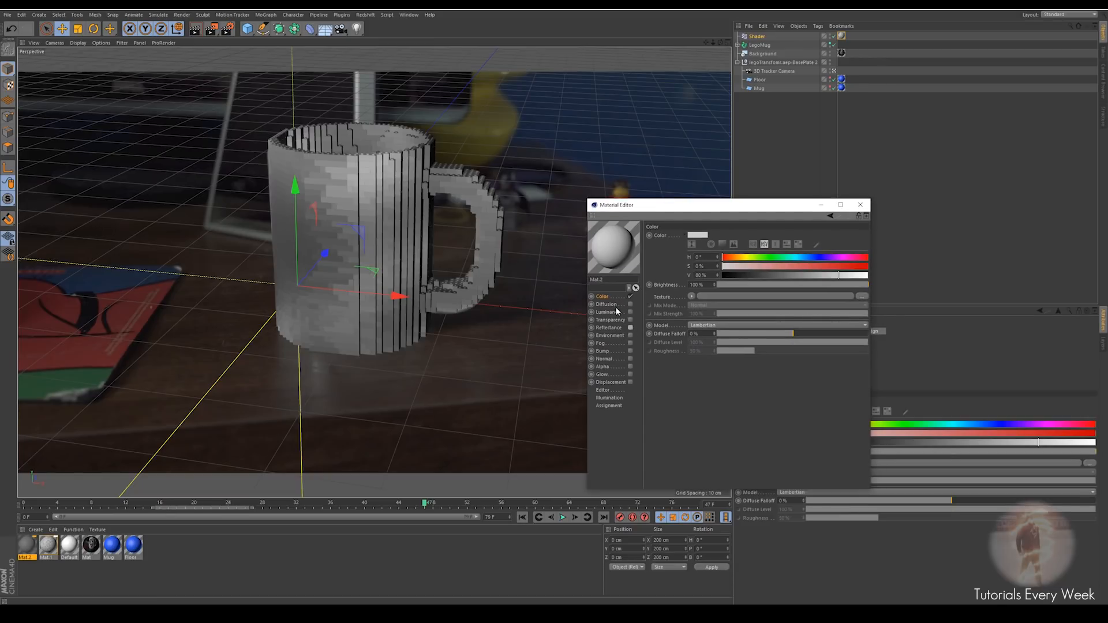
click(691, 296)
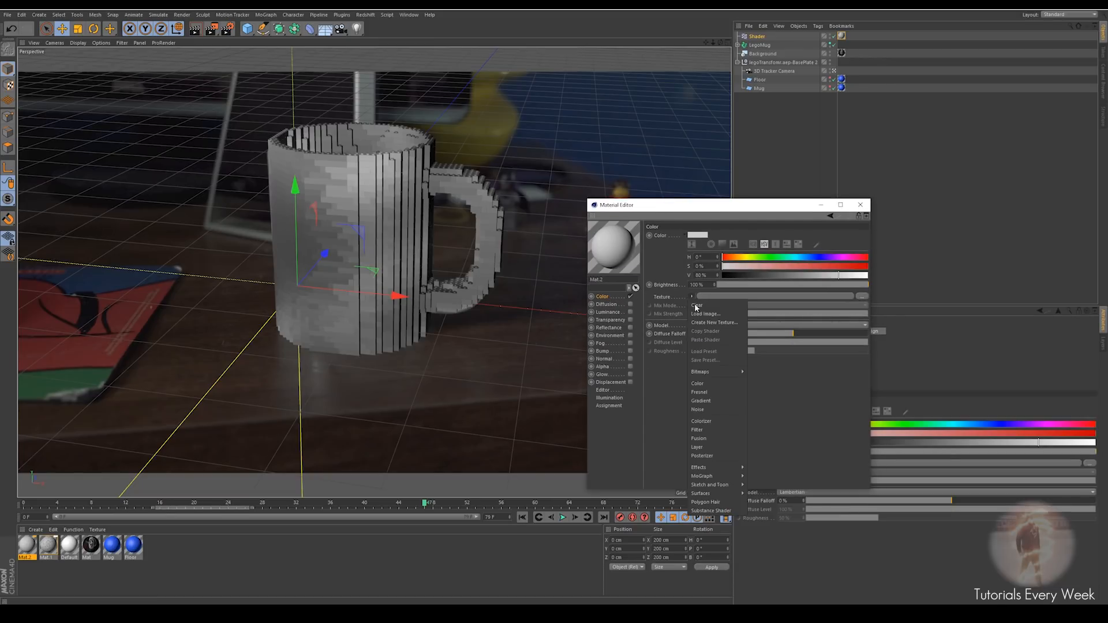
mouse_move(717, 469)
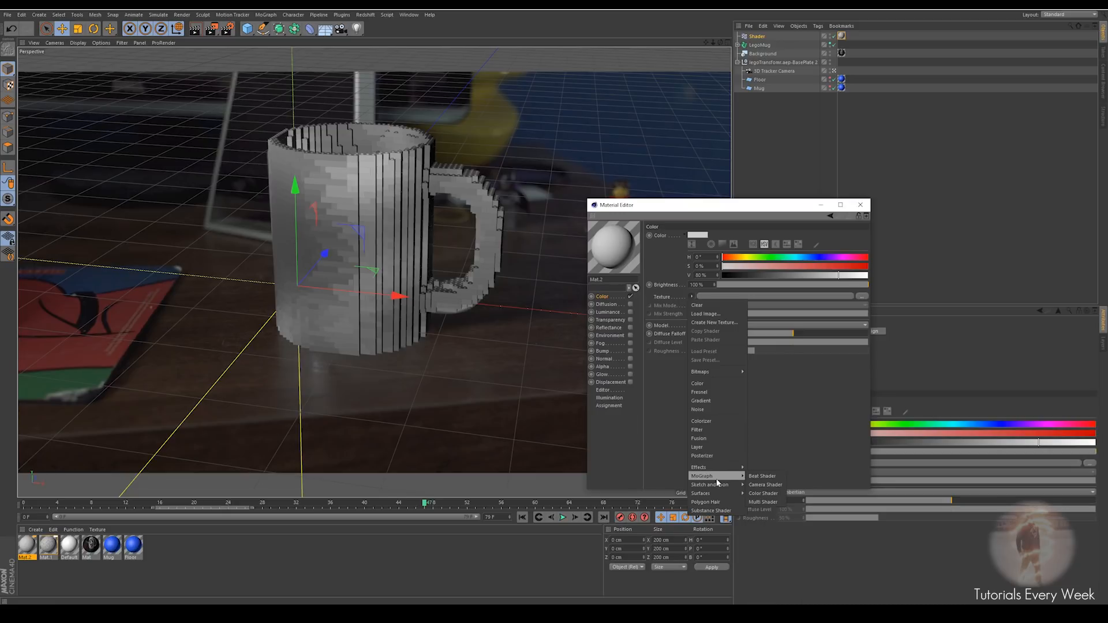
click(761, 502)
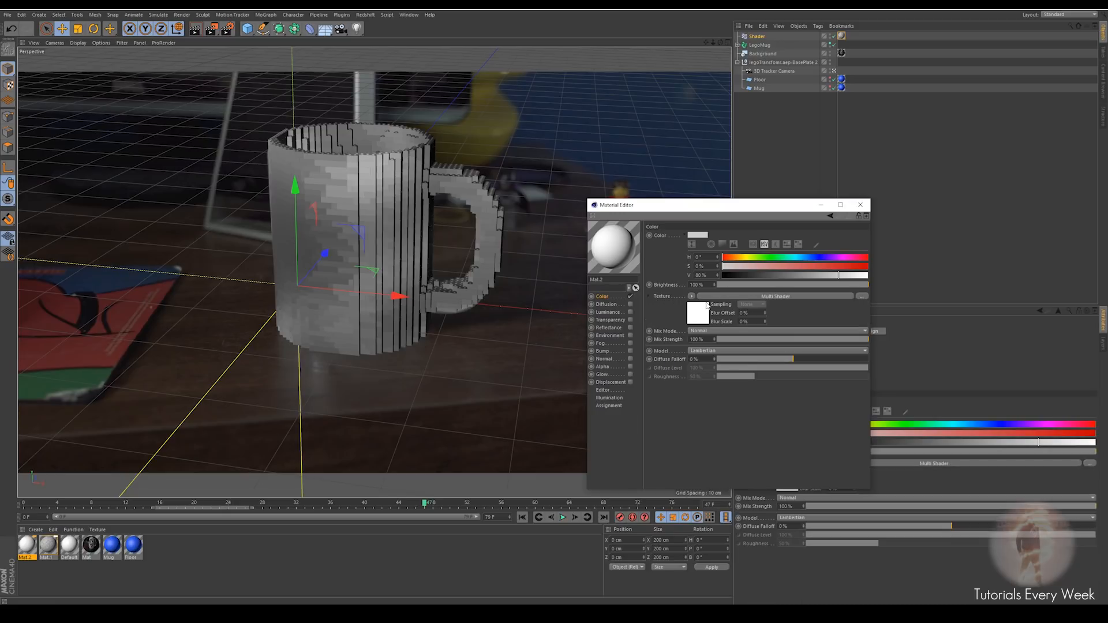
Load Color shaders into Texture 1 and Texture 2 of the Multi Shader
click(711, 297)
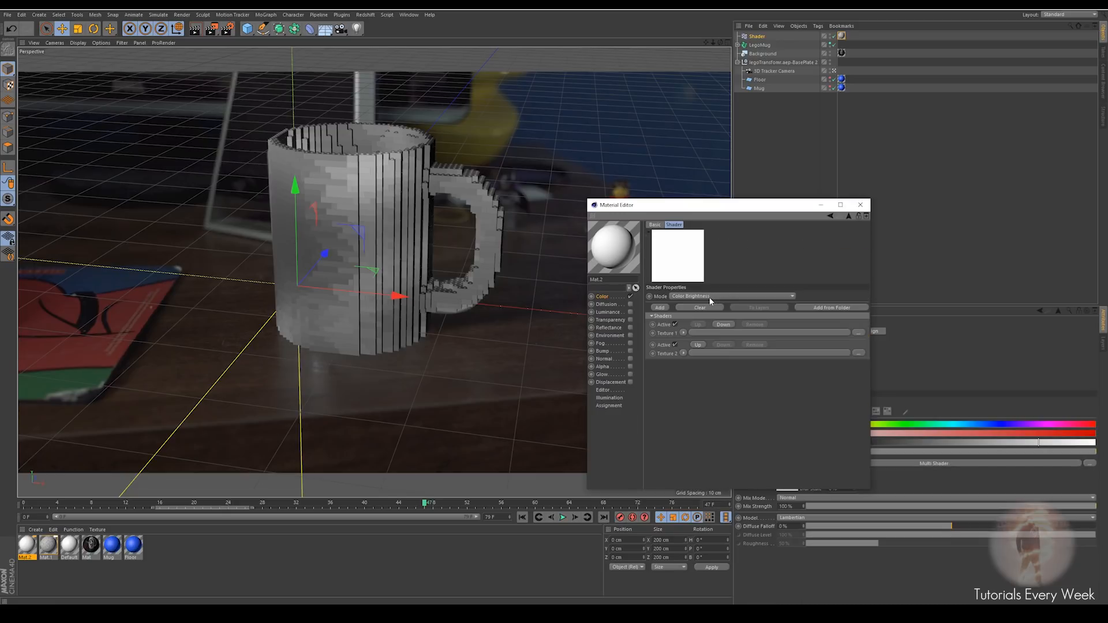
drag(707, 204, 663, 162)
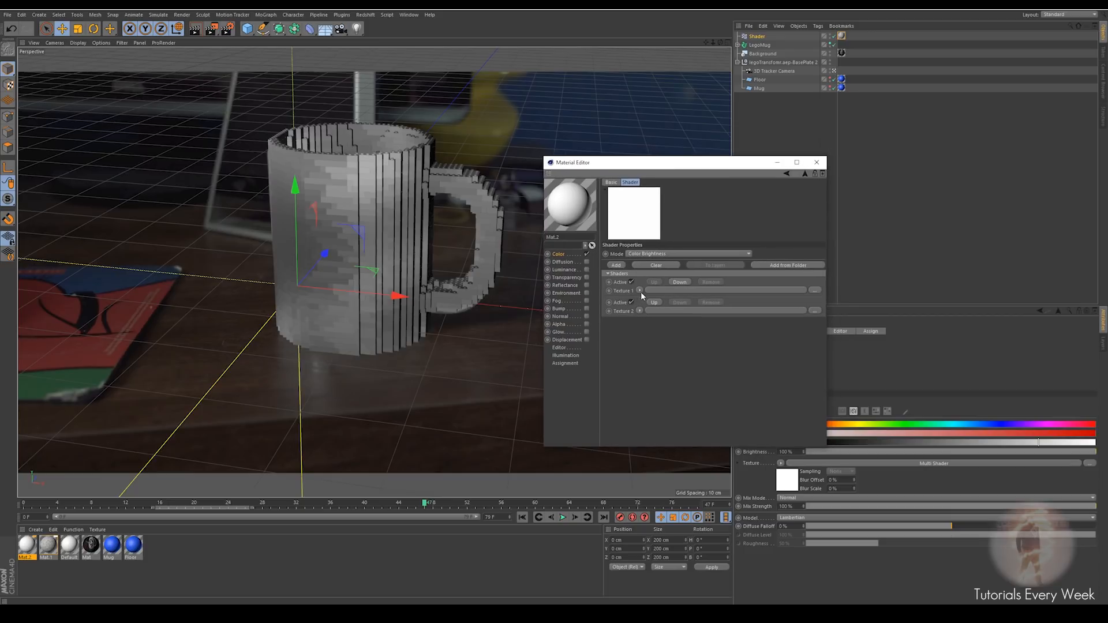
click(639, 291)
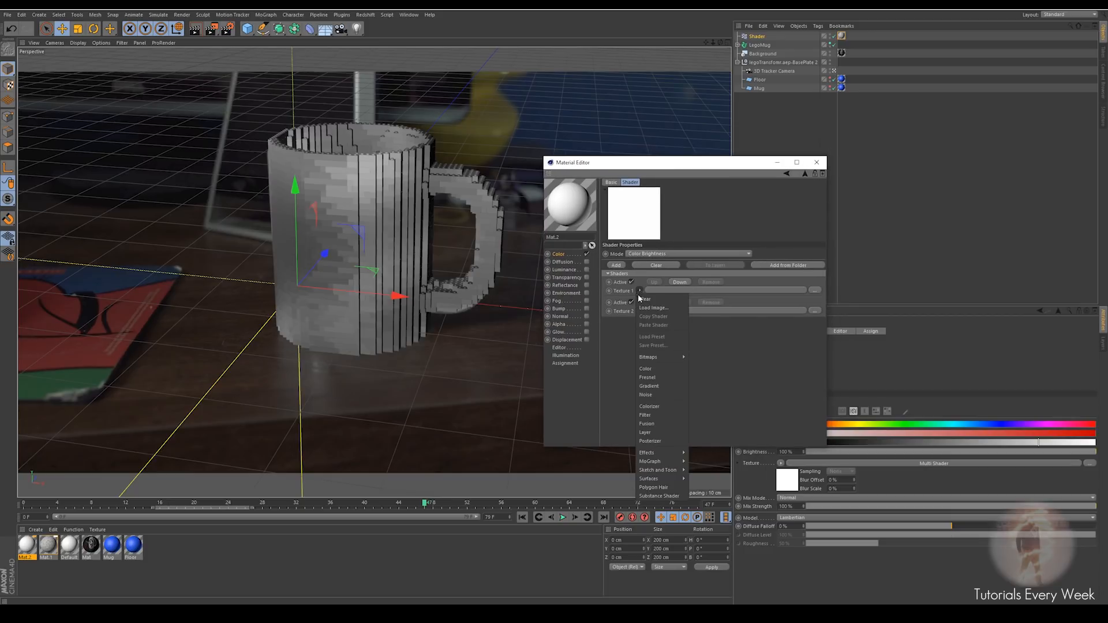
click(650, 369)
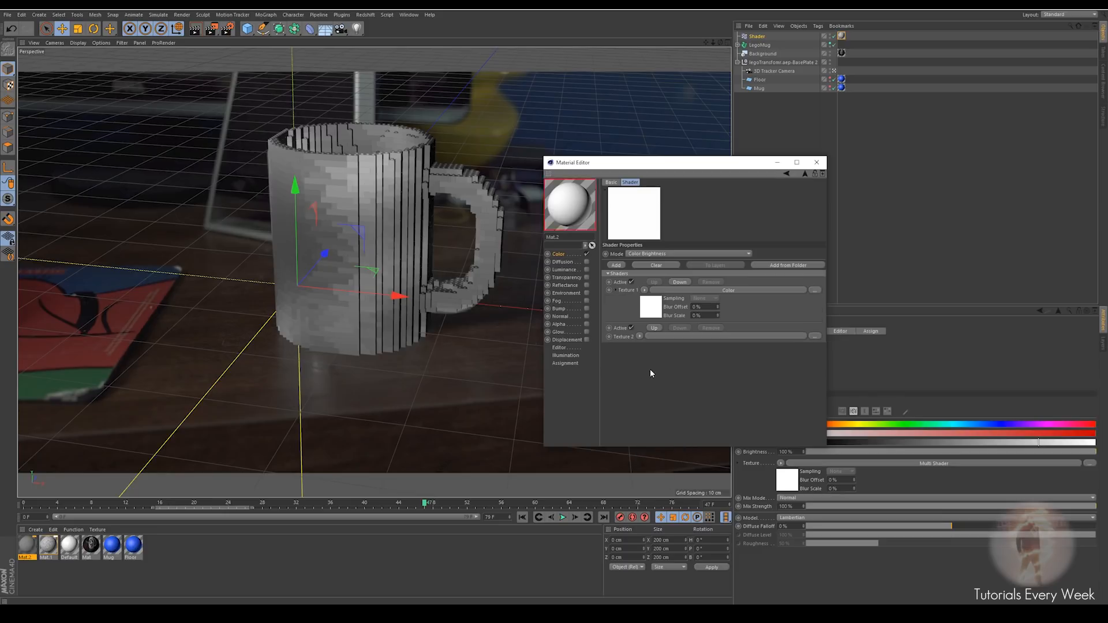
click(639, 337)
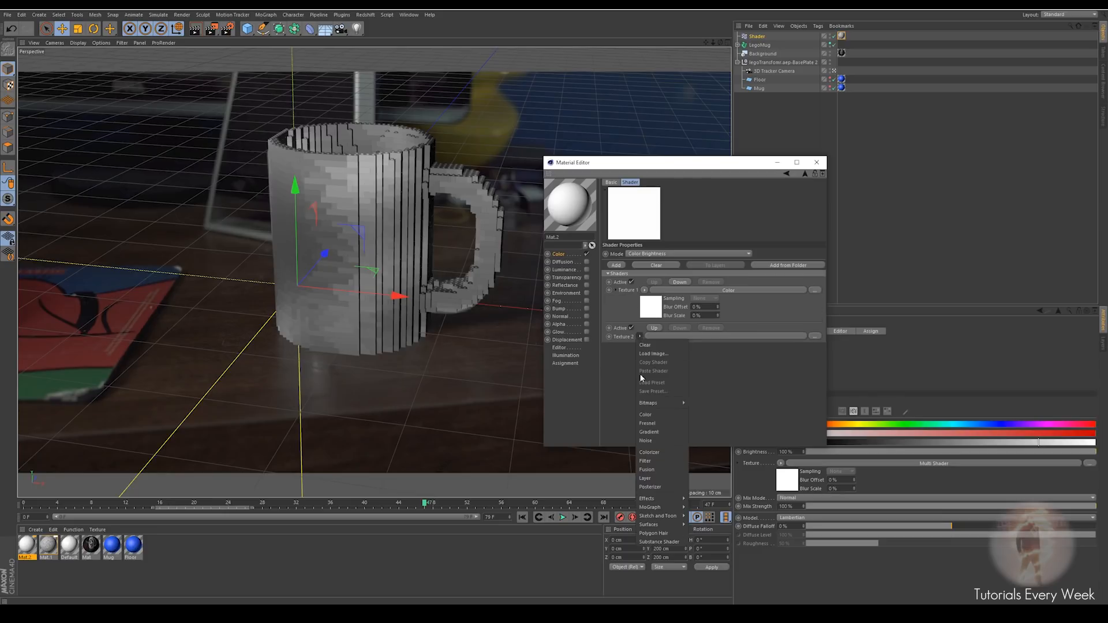
click(646, 419)
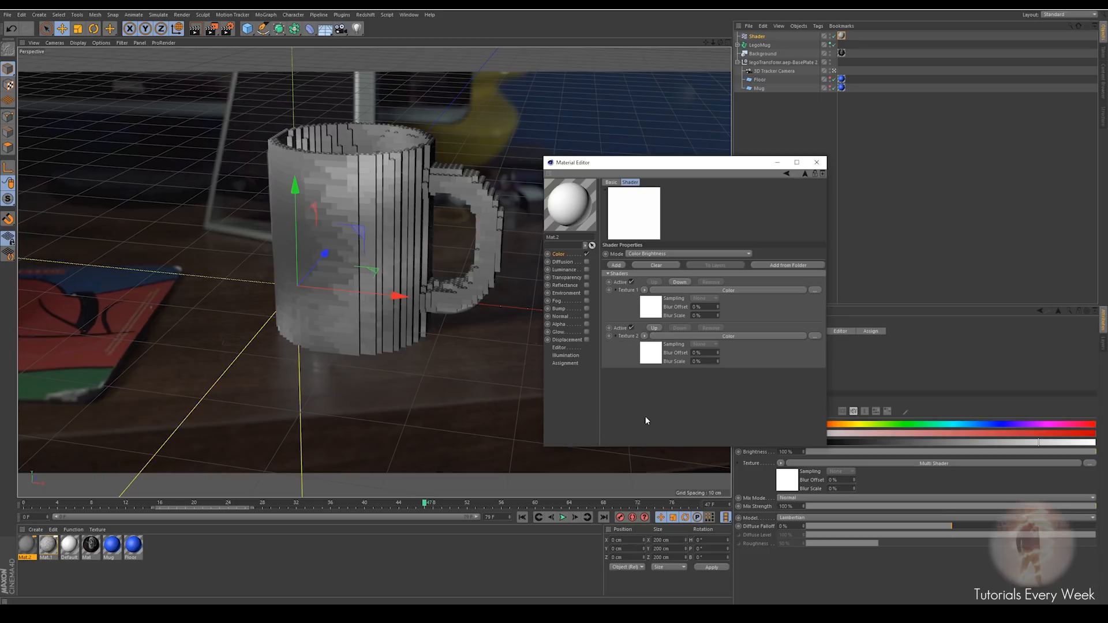
Set the Texture 2 color to red with hue 0° and about 88% saturation, and return to the Multi Shader
click(652, 353)
drag(744, 285, 786, 293)
click(797, 294)
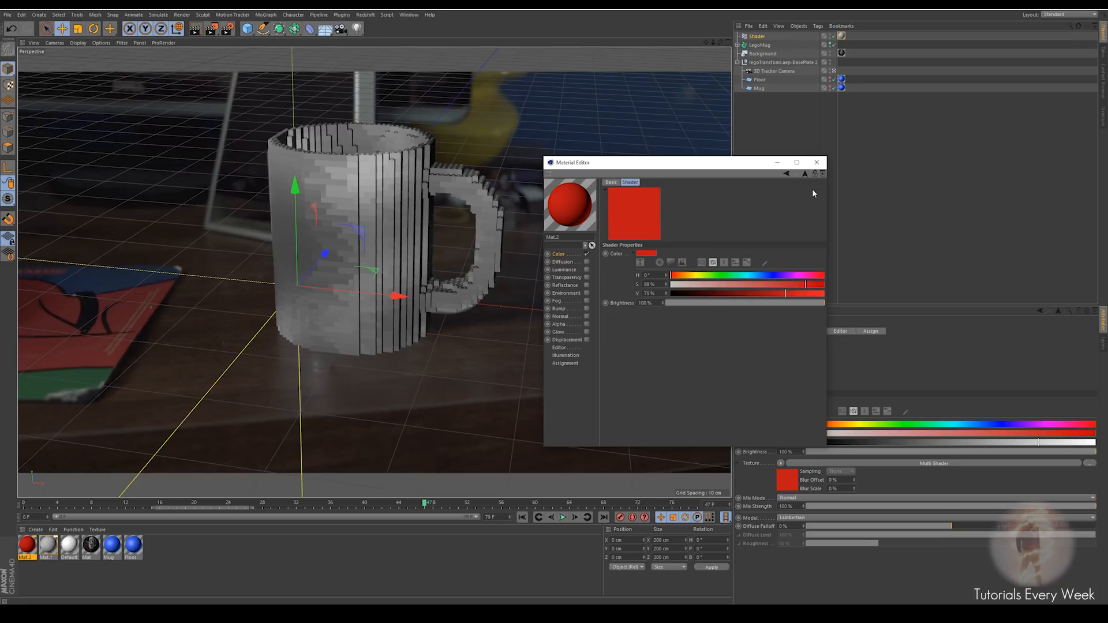
click(805, 174)
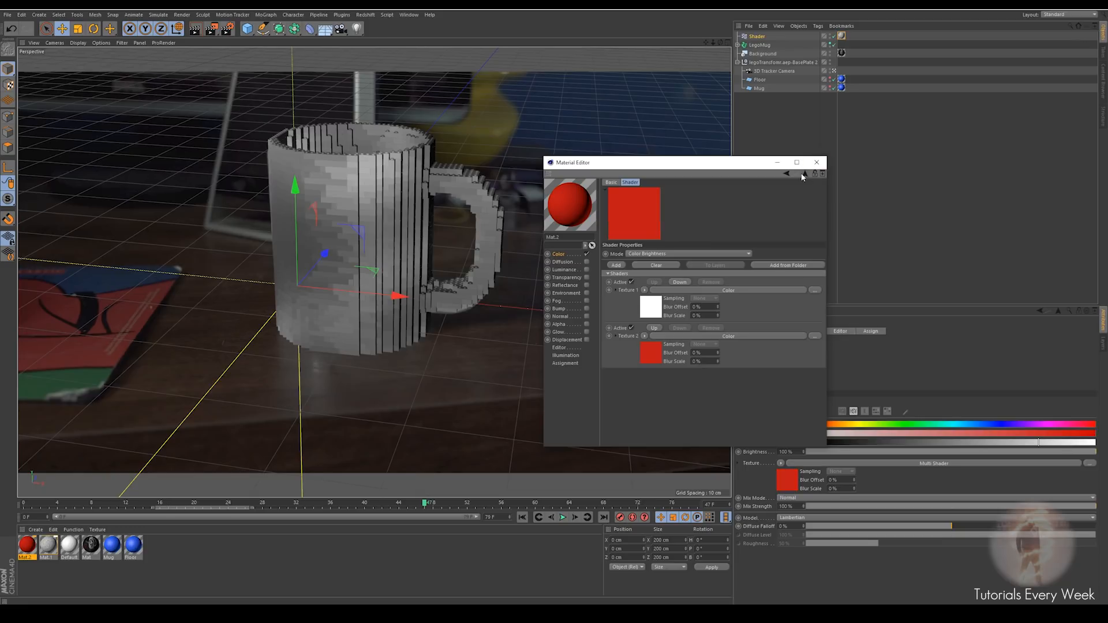
Add a third Multi Shader texture with a slightly darkened blue Color shader at hue 212°, and apply the material to LegoMug
click(616, 264)
click(639, 384)
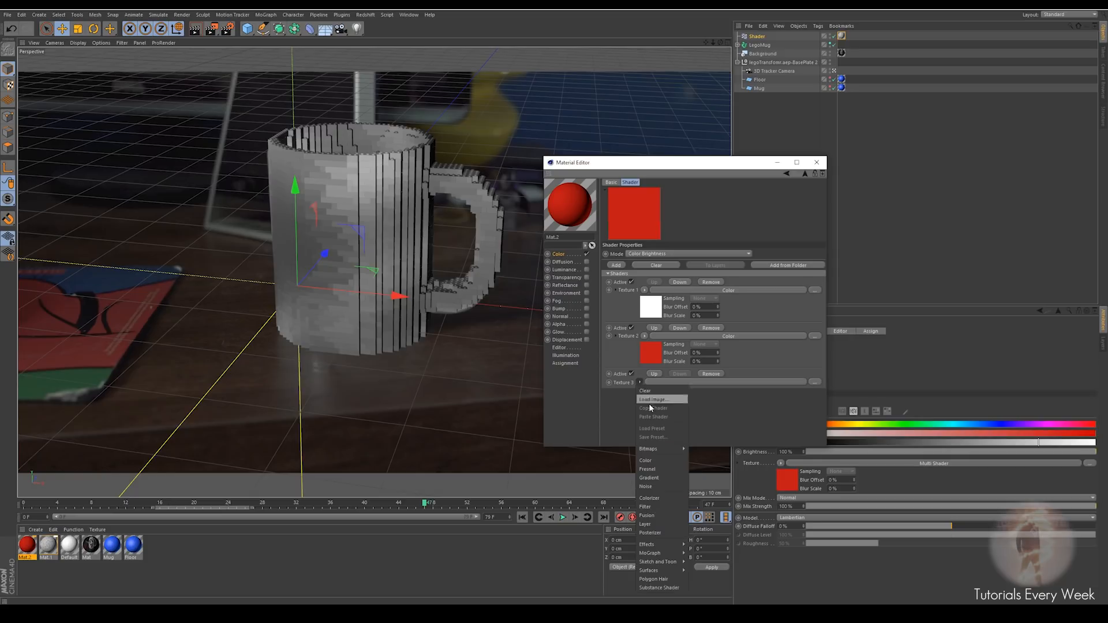
click(652, 461)
click(667, 384)
drag(738, 276, 761, 276)
click(814, 284)
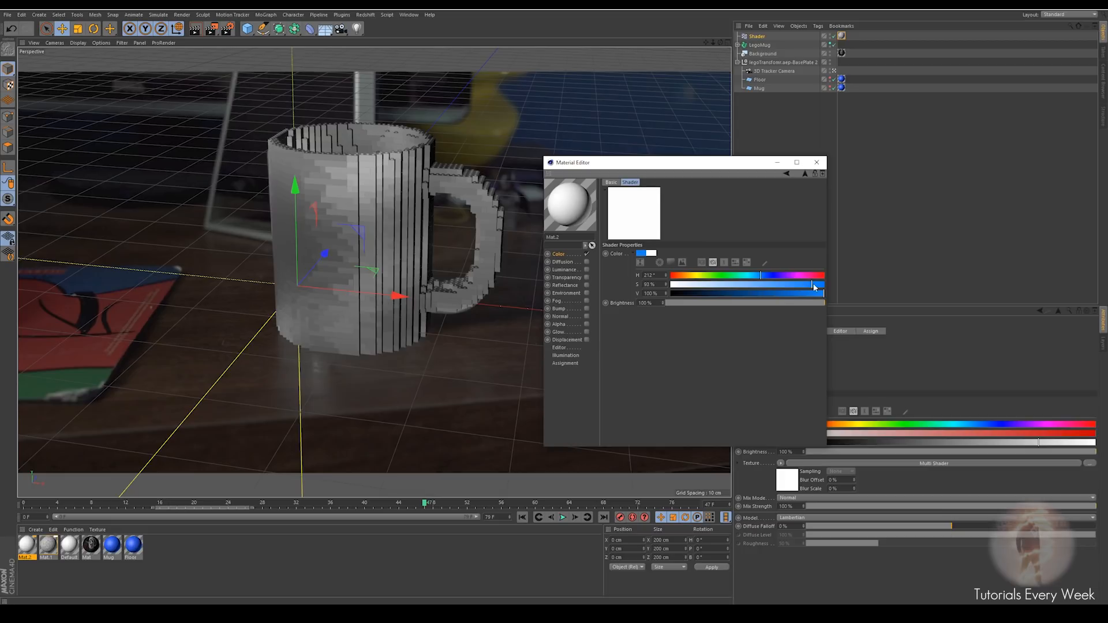
click(779, 293)
click(801, 293)
click(804, 175)
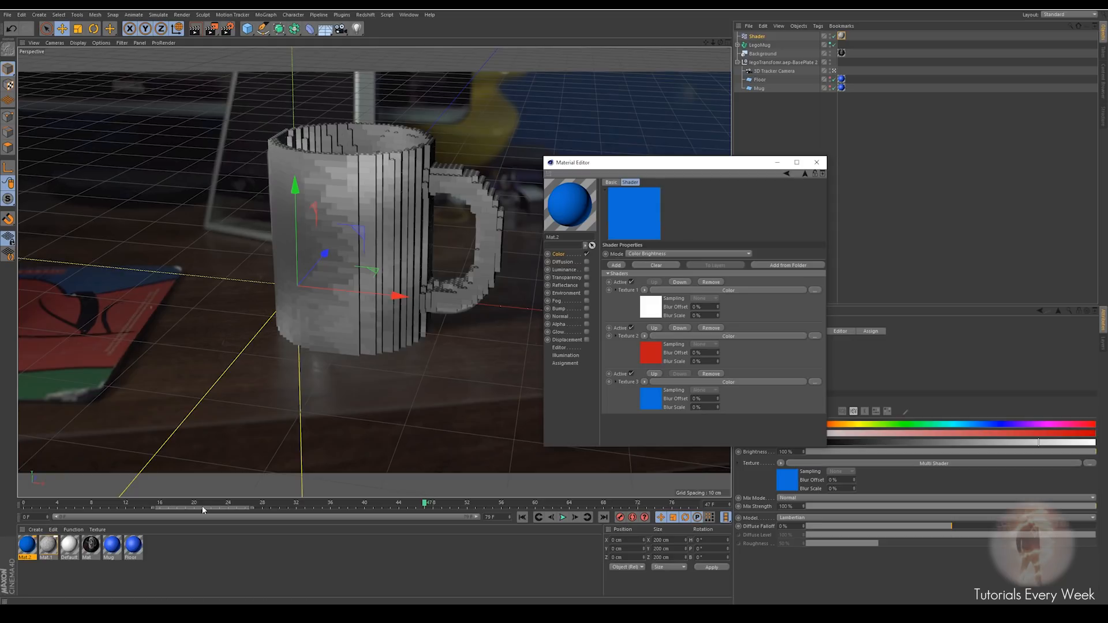
drag(29, 548, 760, 45)
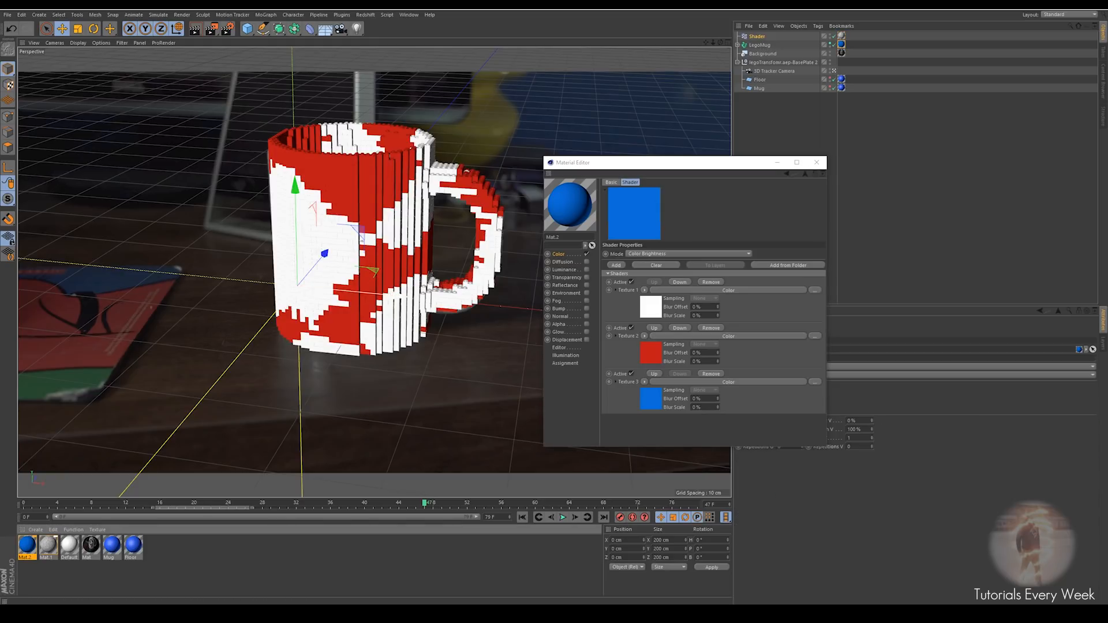
Set the noise material's Global Scale to 4% and reduce its High Clip to about 71%
click(52, 558)
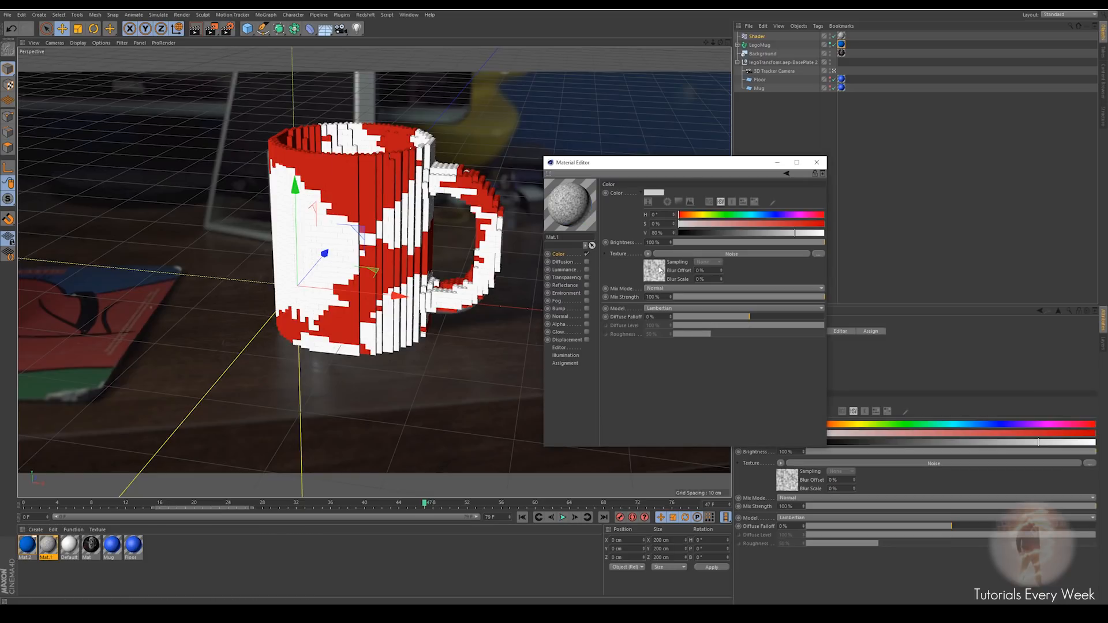
click(660, 268)
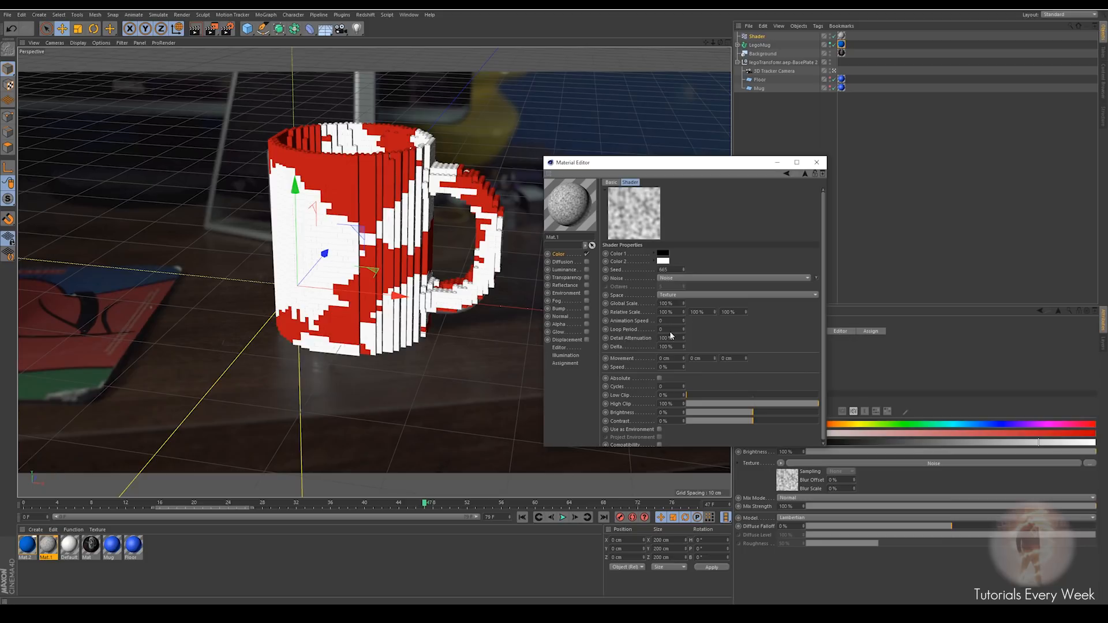
drag(685, 305, 685, 363)
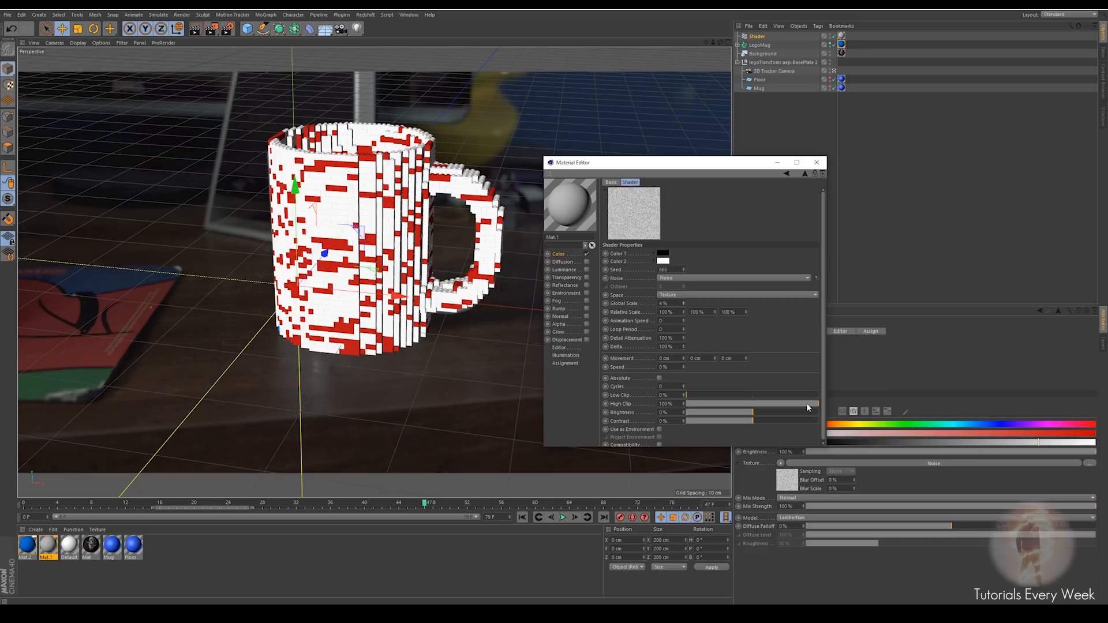
mouse_move(779, 403)
mouse_down()
mouse_move(767, 403)
mouse_move(797, 402)
mouse_move(781, 406)
mouse_up()
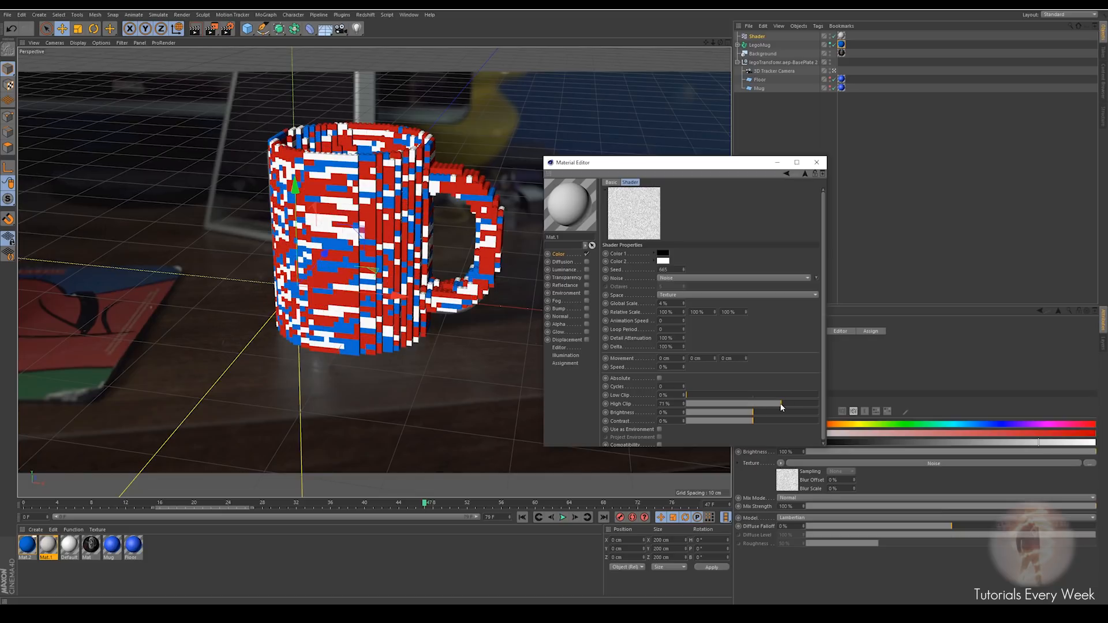
Add a fourth texture to the mug material's Multi Shader and give it a green Color shader
click(25, 548)
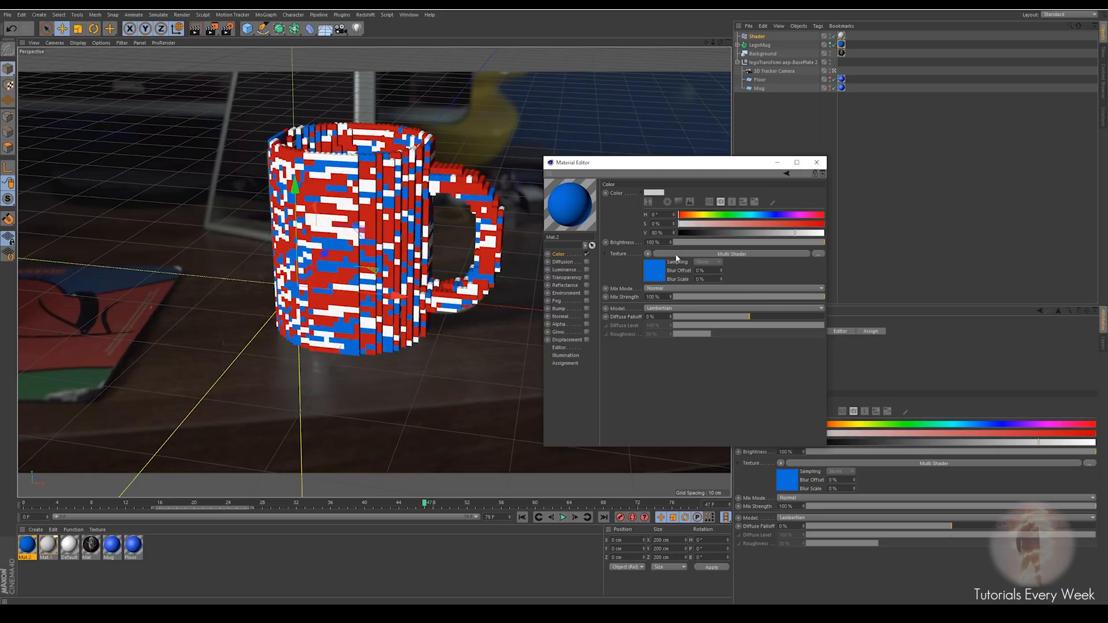
click(676, 254)
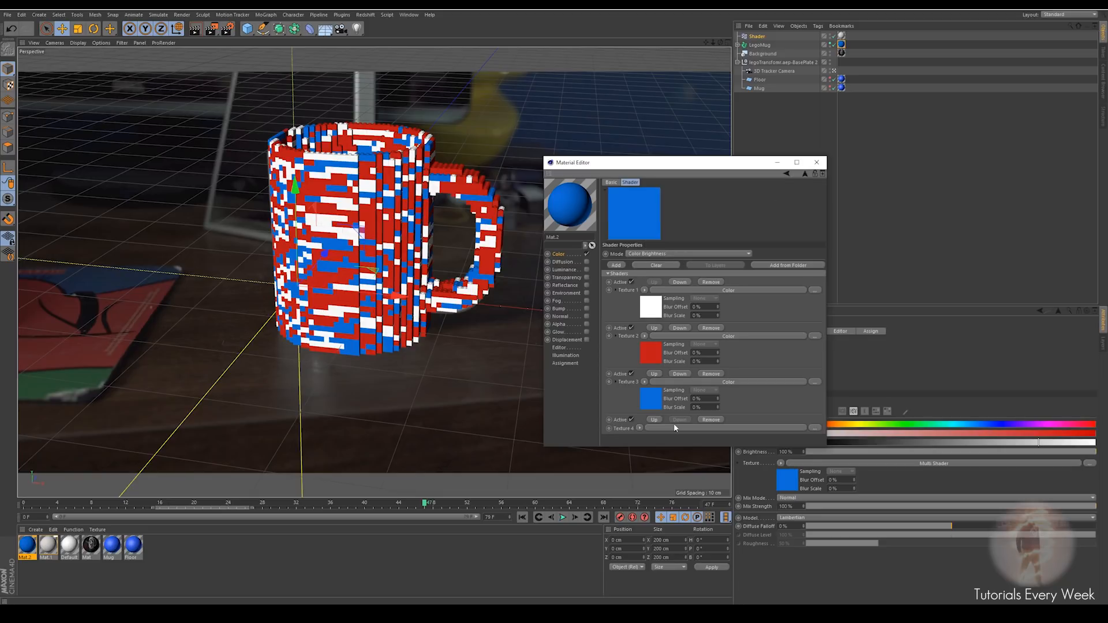
click(674, 427)
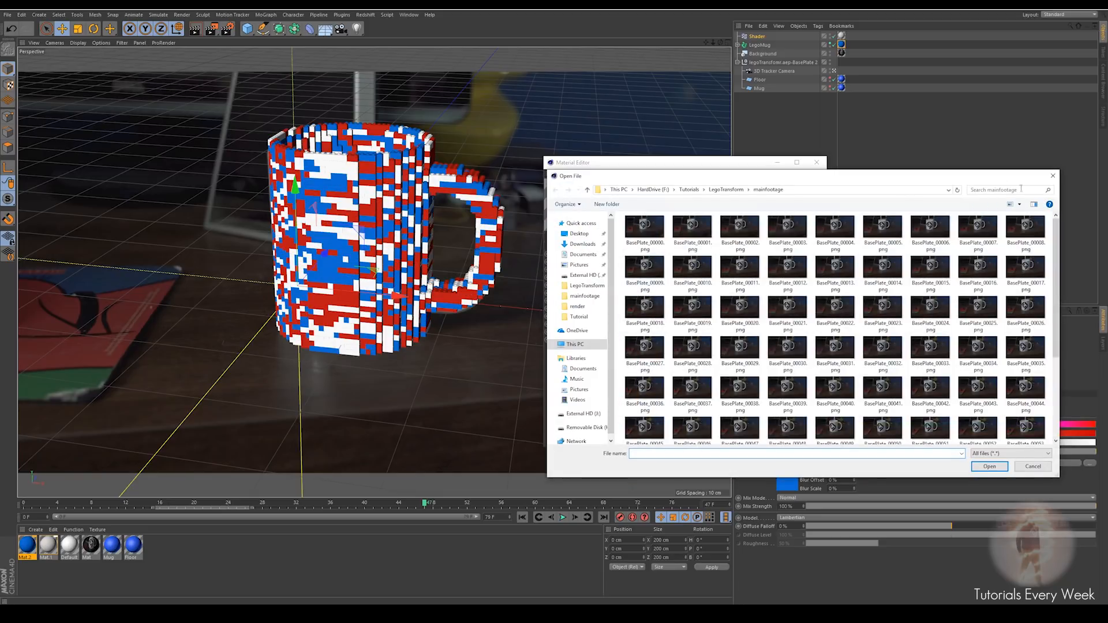
click(1053, 175)
click(639, 428)
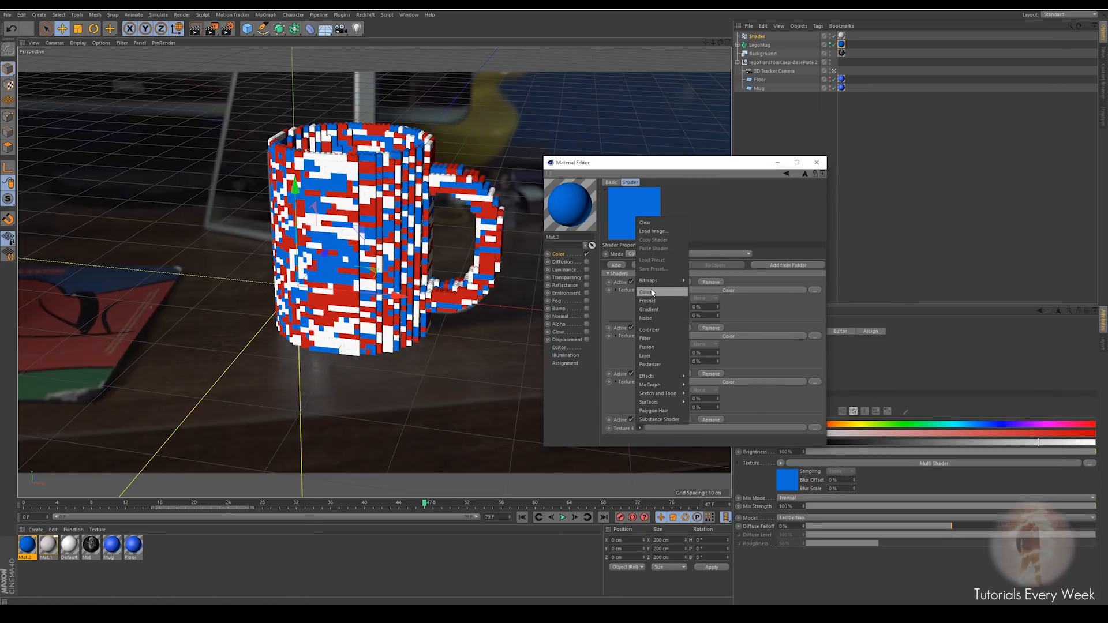
click(646, 292)
click(697, 428)
click(719, 276)
click(799, 285)
drag(764, 294, 757, 293)
click(805, 174)
Add a fifth Multi Shader texture with an orange-yellow Color shader and close the Material Editor
click(639, 440)
click(645, 304)
click(725, 440)
click(691, 275)
click(808, 285)
drag(754, 293, 800, 296)
click(817, 162)
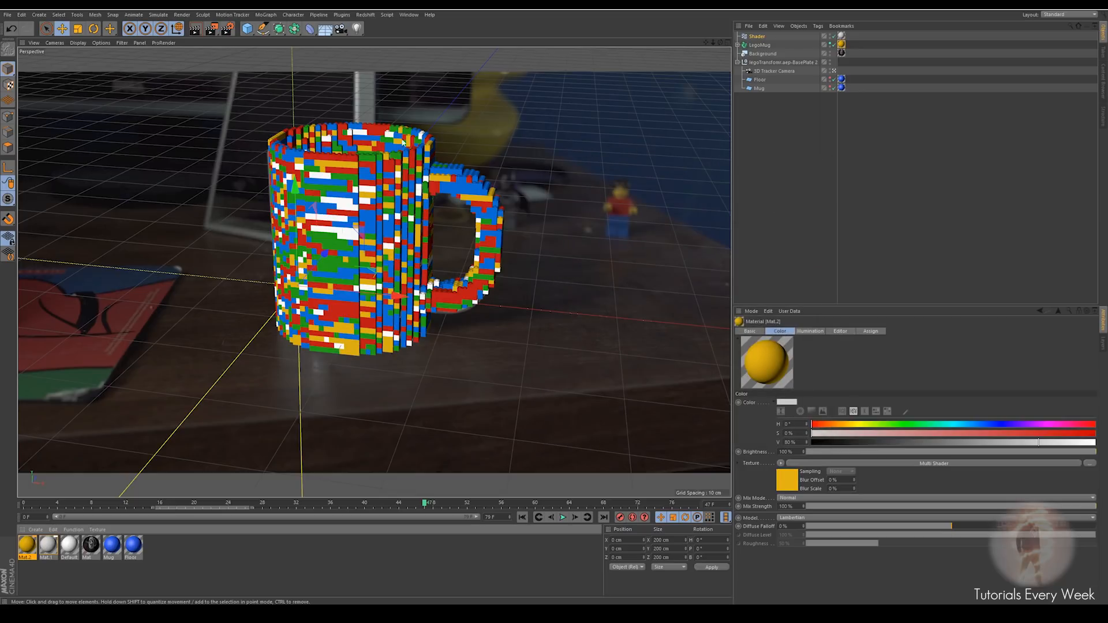
Try moving the red texture above the white one in the Multi Shader, and restore the original order
double_click(28, 549)
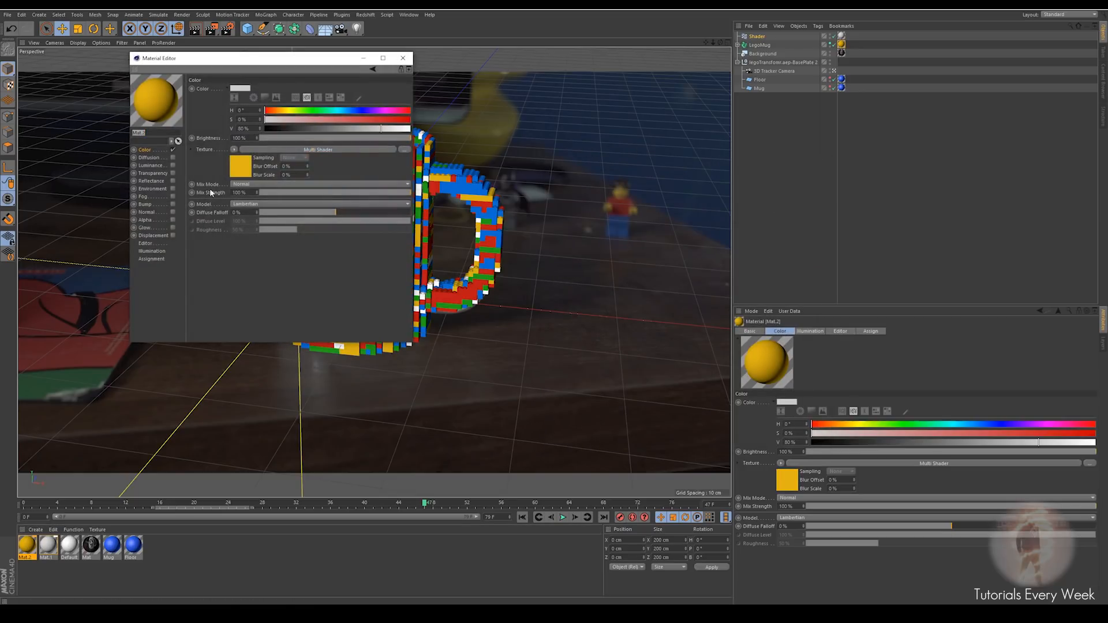
click(254, 167)
drag(284, 58, 764, 153)
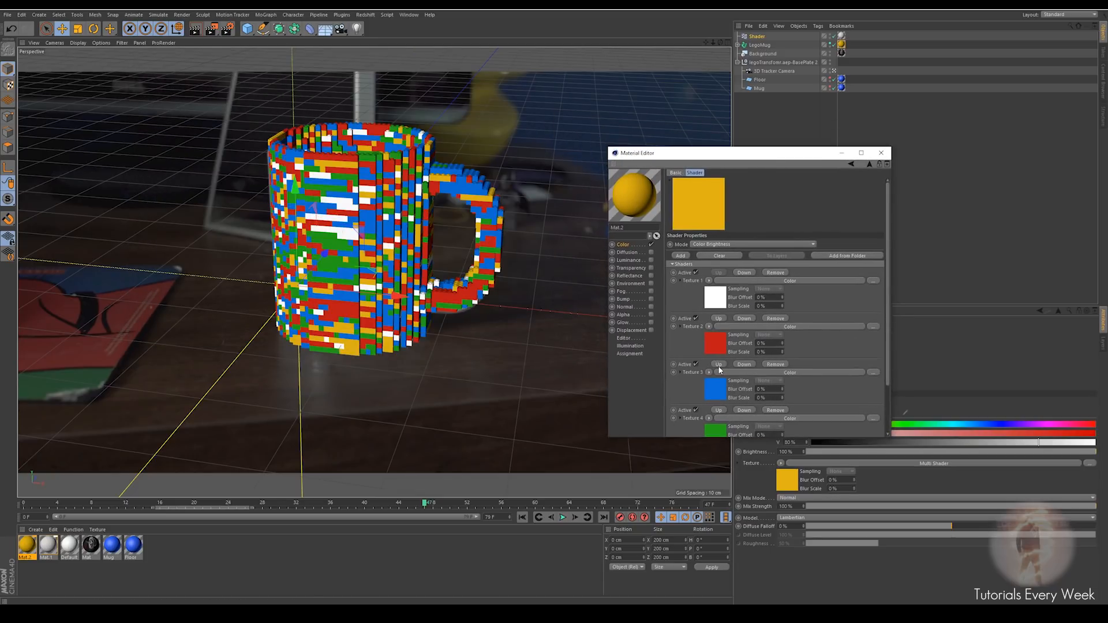
click(719, 319)
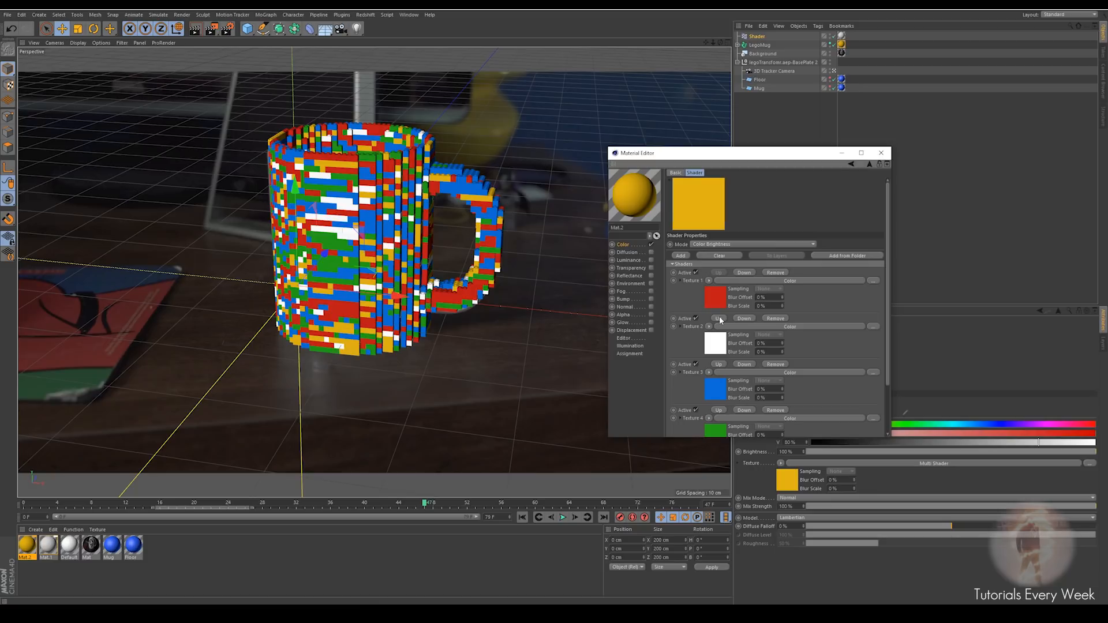
click(743, 273)
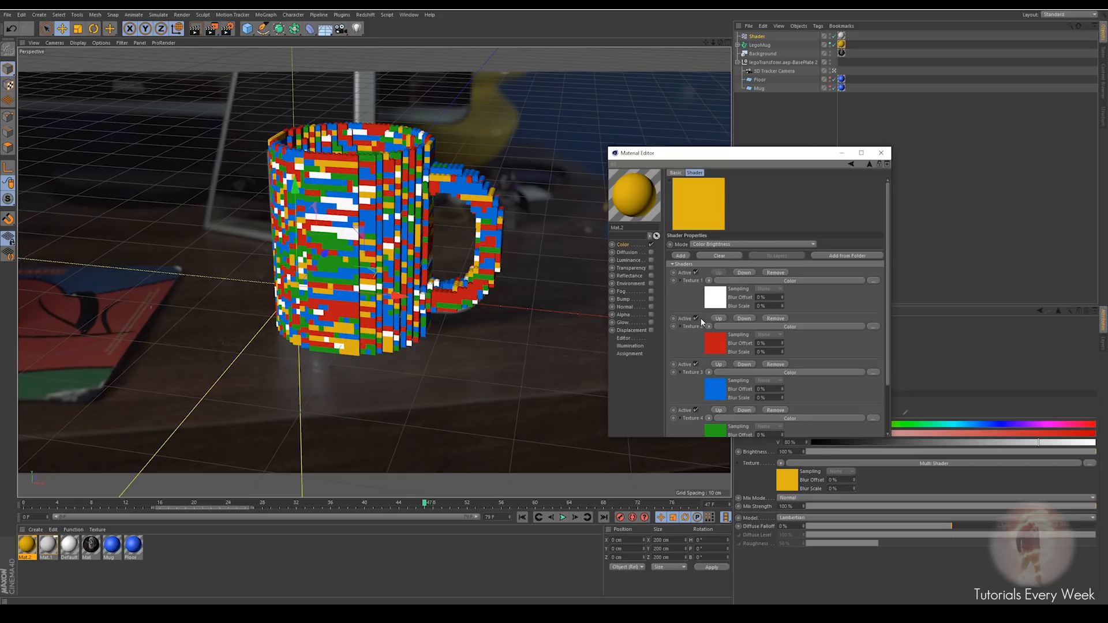
scroll(702, 322, down, 3)
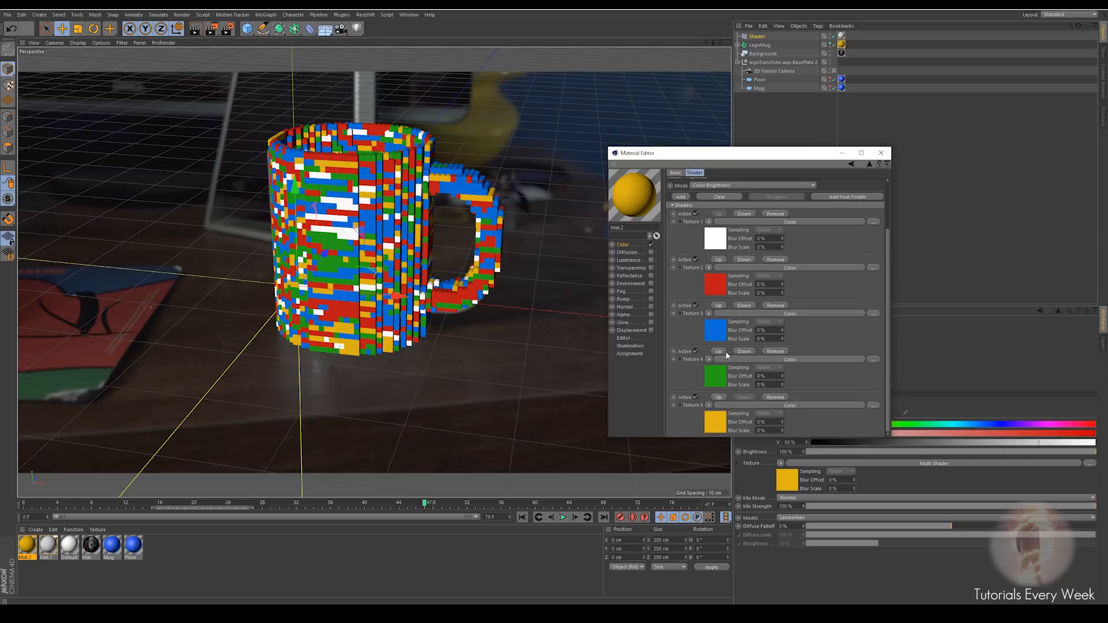
click(878, 153)
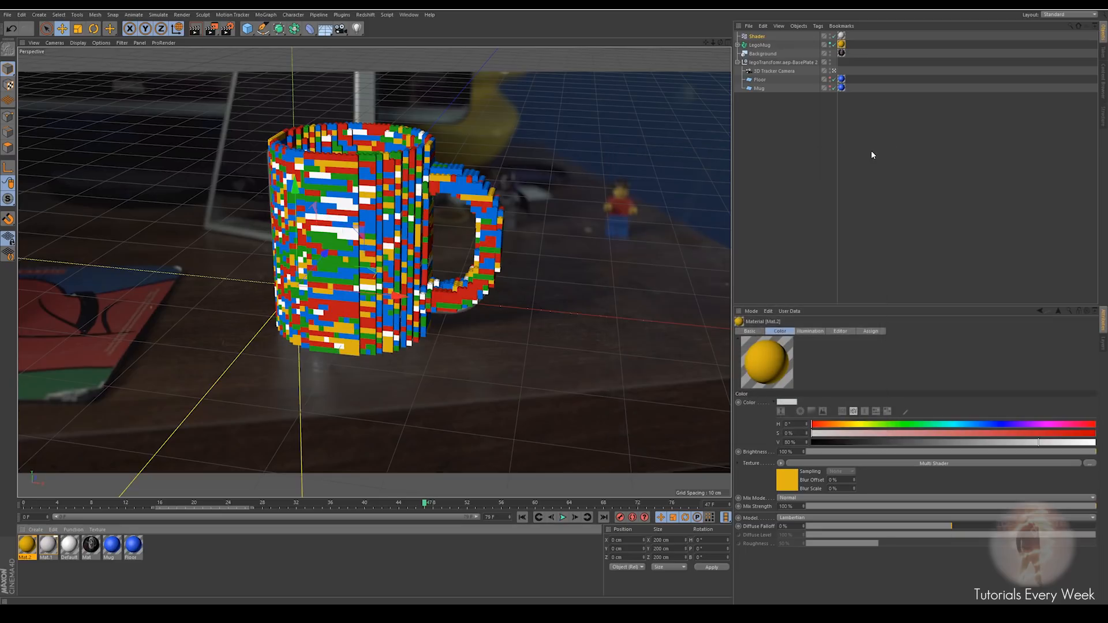
Select the Floor plane and make it visible in the viewport
click(759, 88)
click(760, 80)
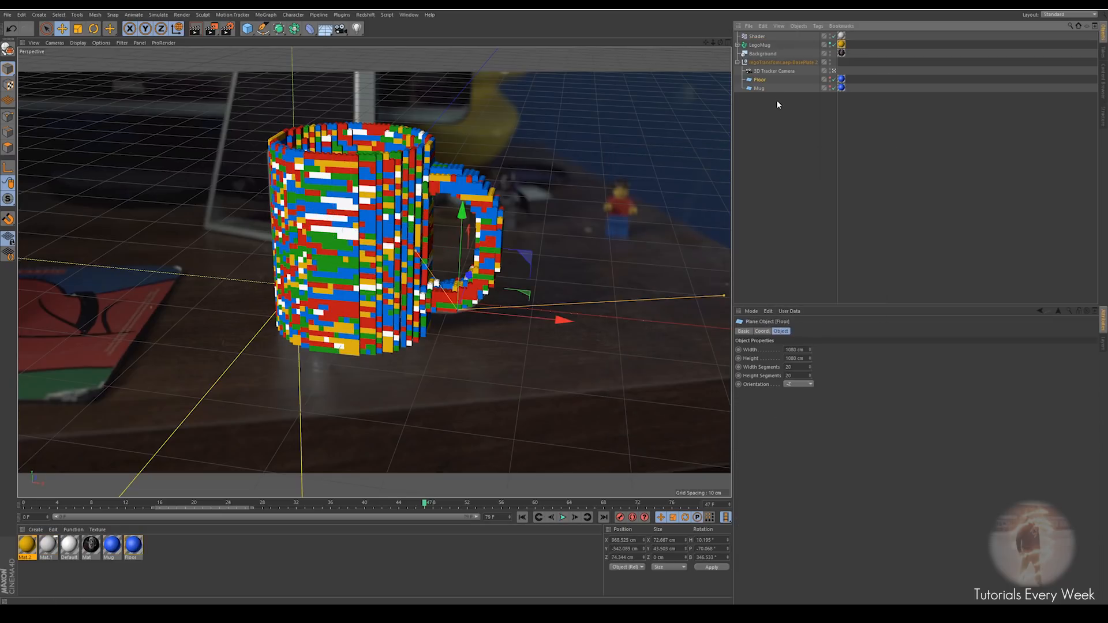
click(831, 78)
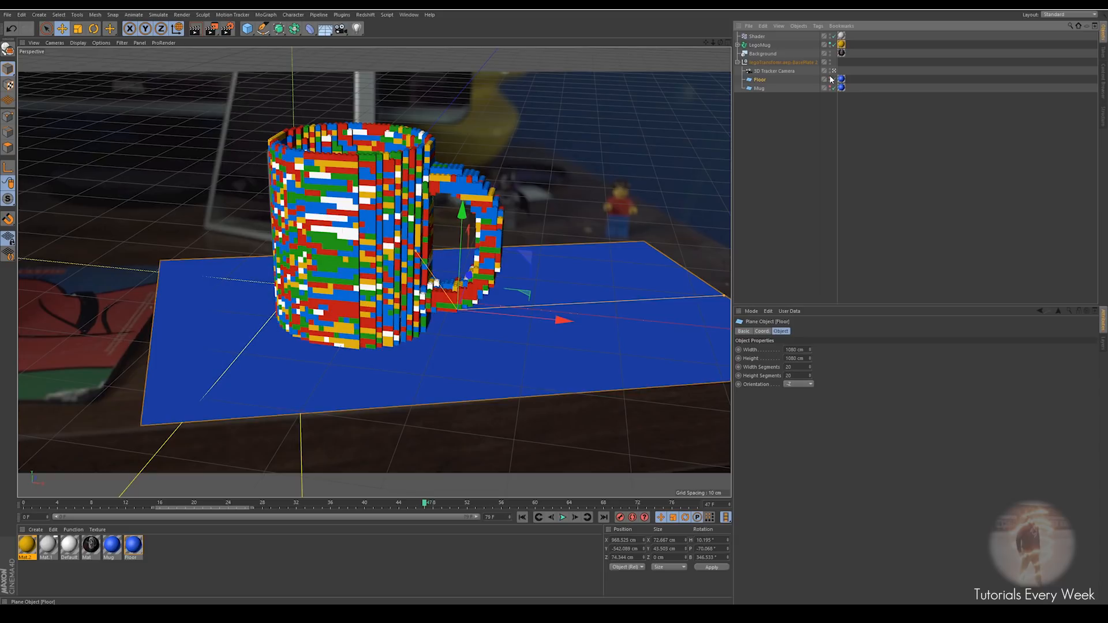
Narrow the Floor plane to a width of about 669 cm and shift it along its X axis to sit under the mug
drag(725, 296, 633, 313)
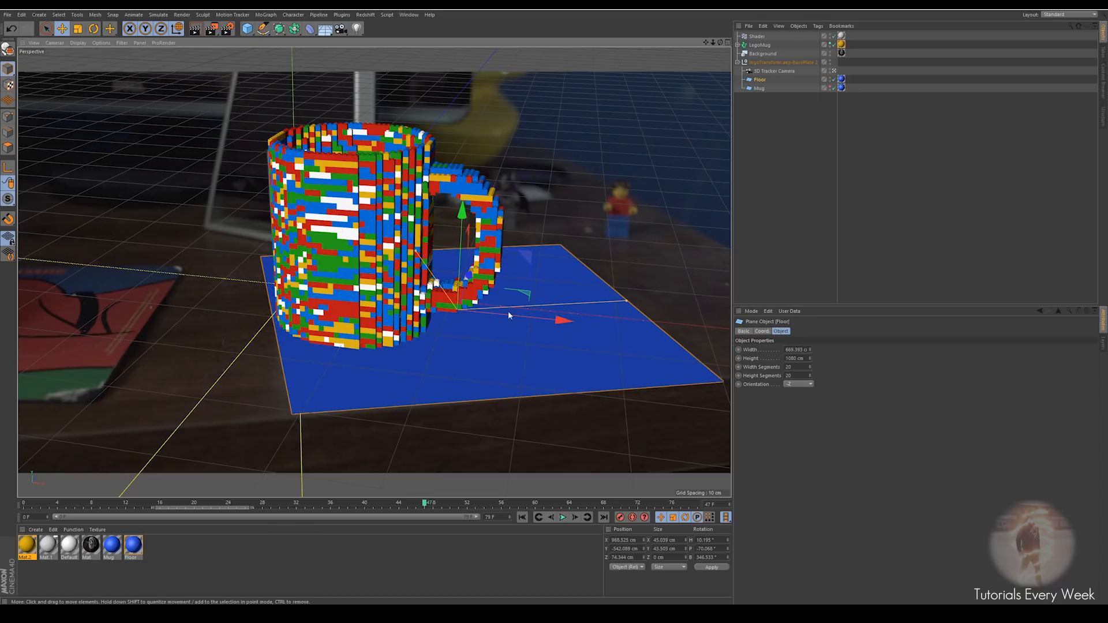
drag(544, 307, 472, 312)
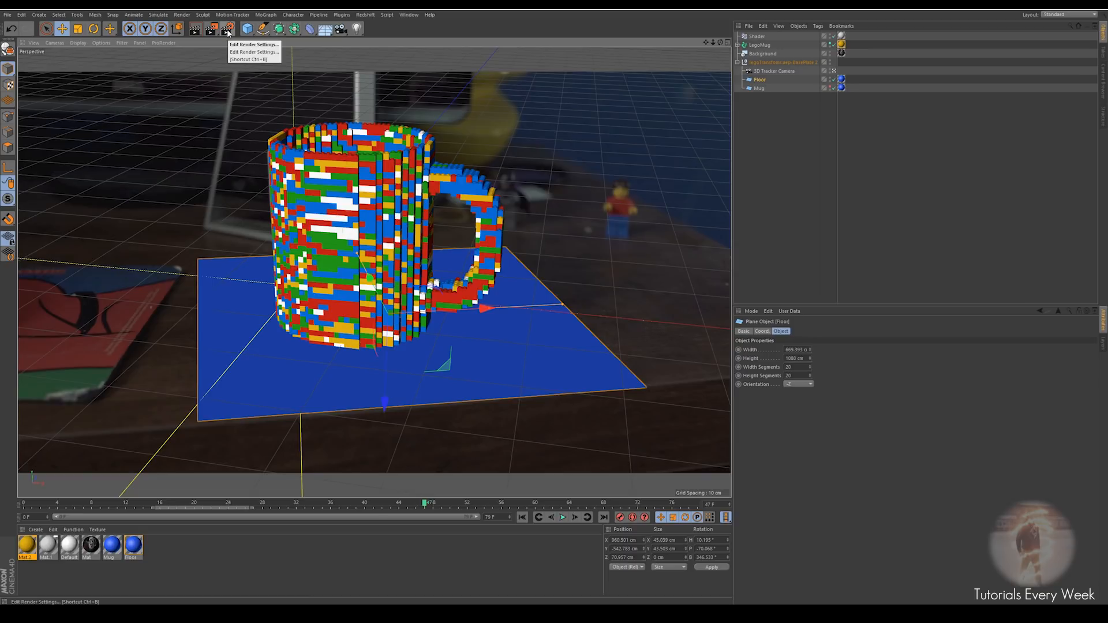
Duplicate the background footage material Mat and rename the copy "floor"
click(93, 551)
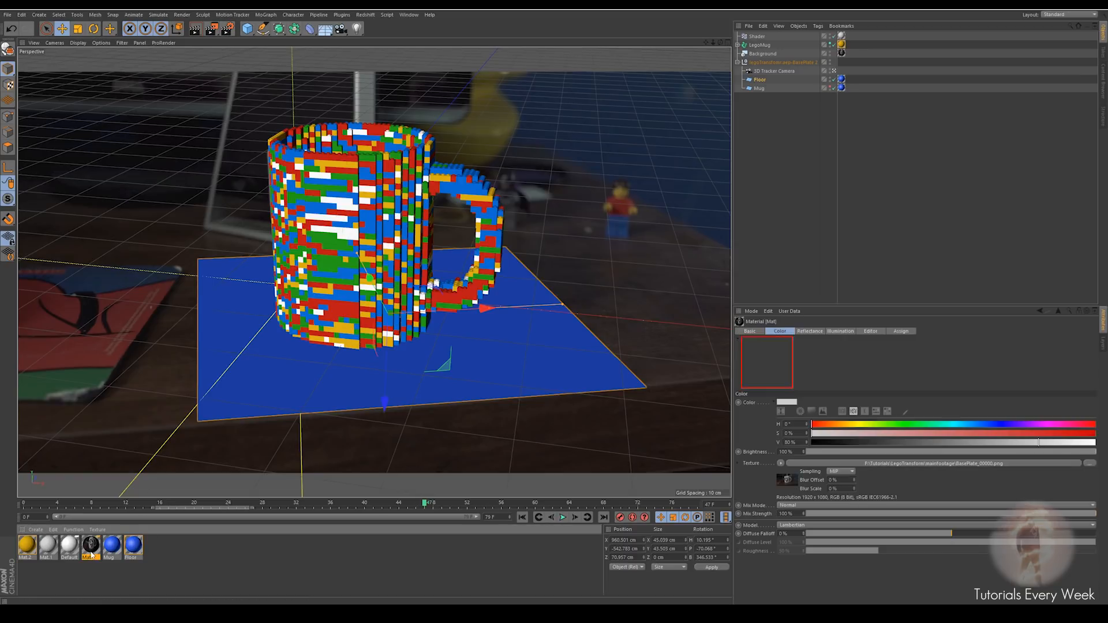
key(ctrl+c)
key(ctrl+v)
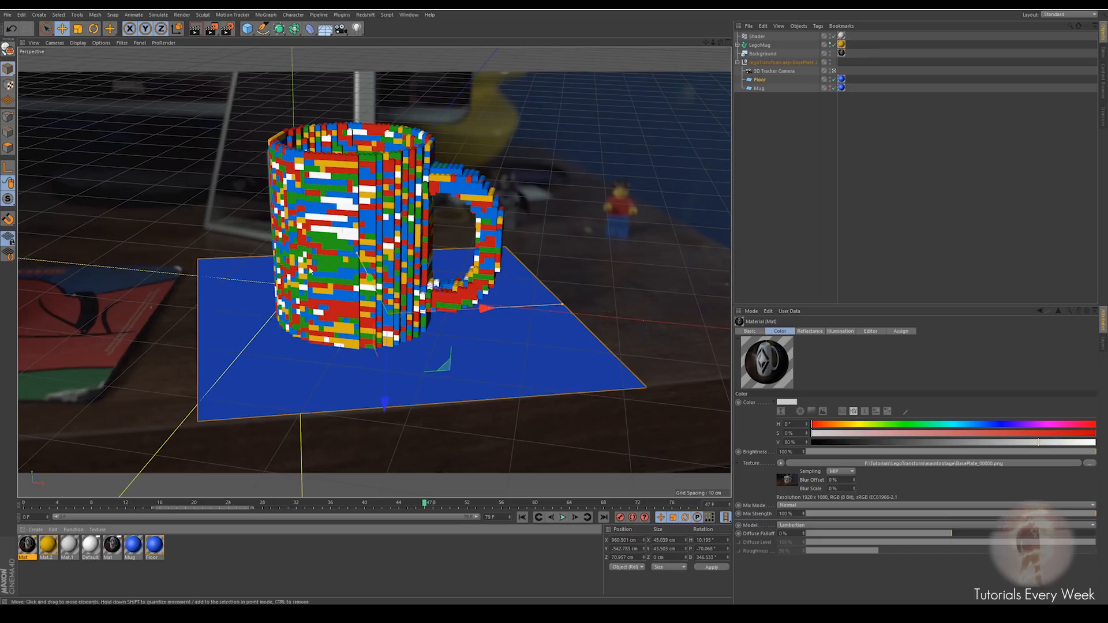
right_click(28, 551)
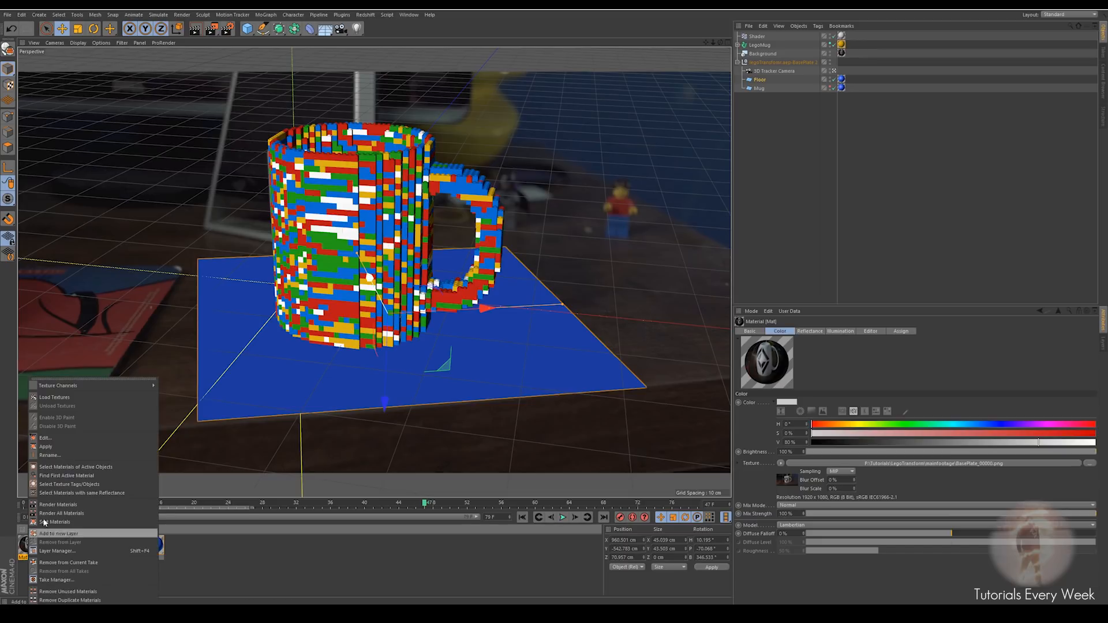
click(55, 457)
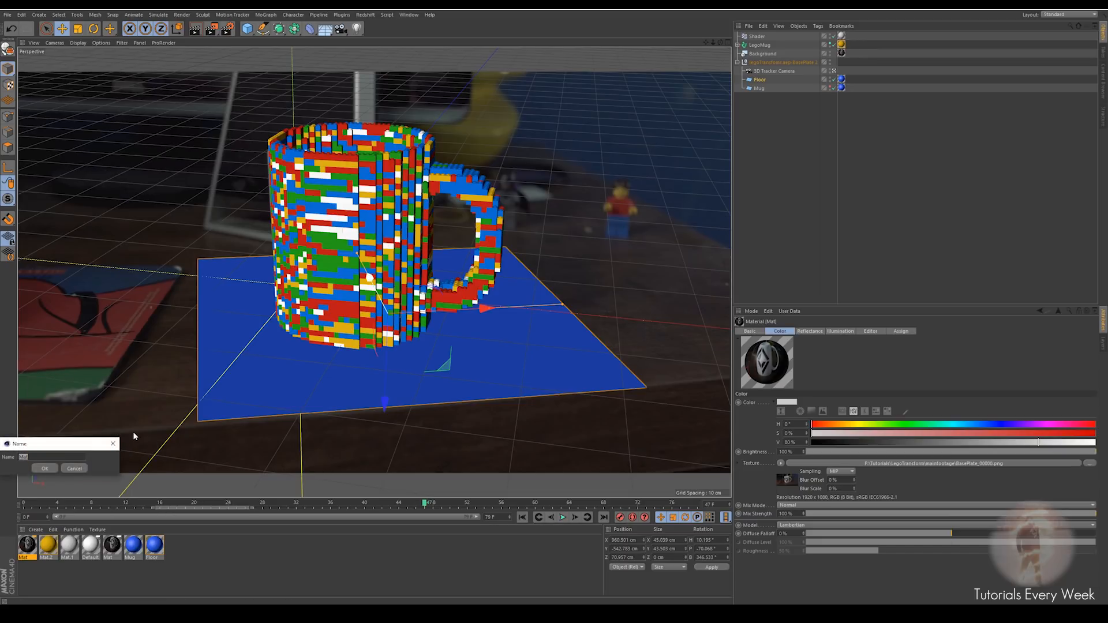
text(floor)
key(Return)
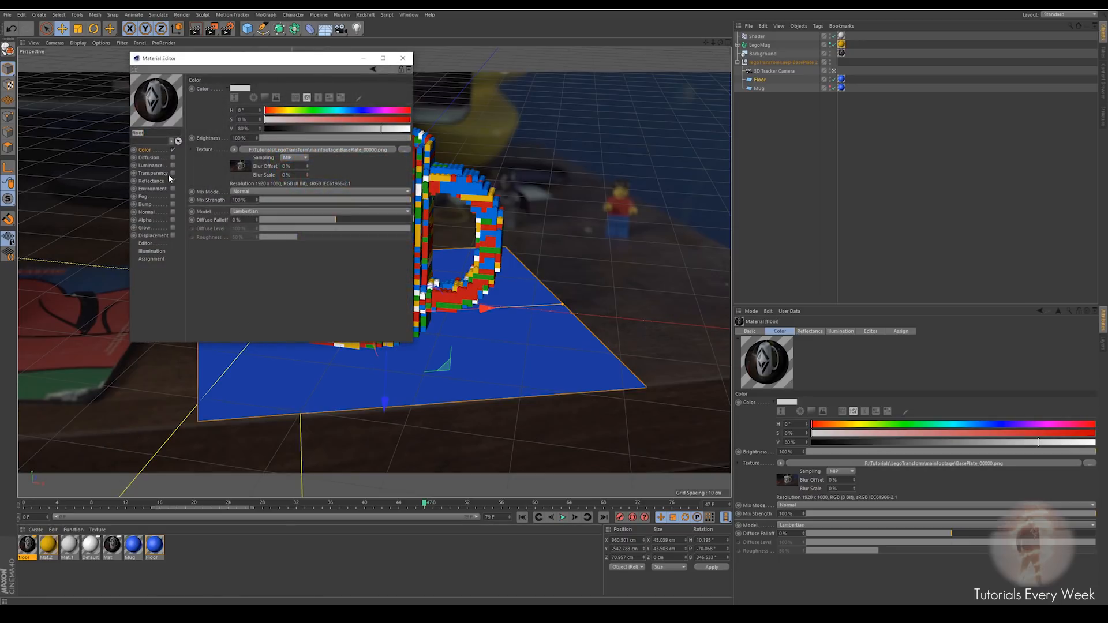
Replace the floor material's default specular with a GGX reflectance layer and set its Layer Fresnel to Dielectric
click(173, 180)
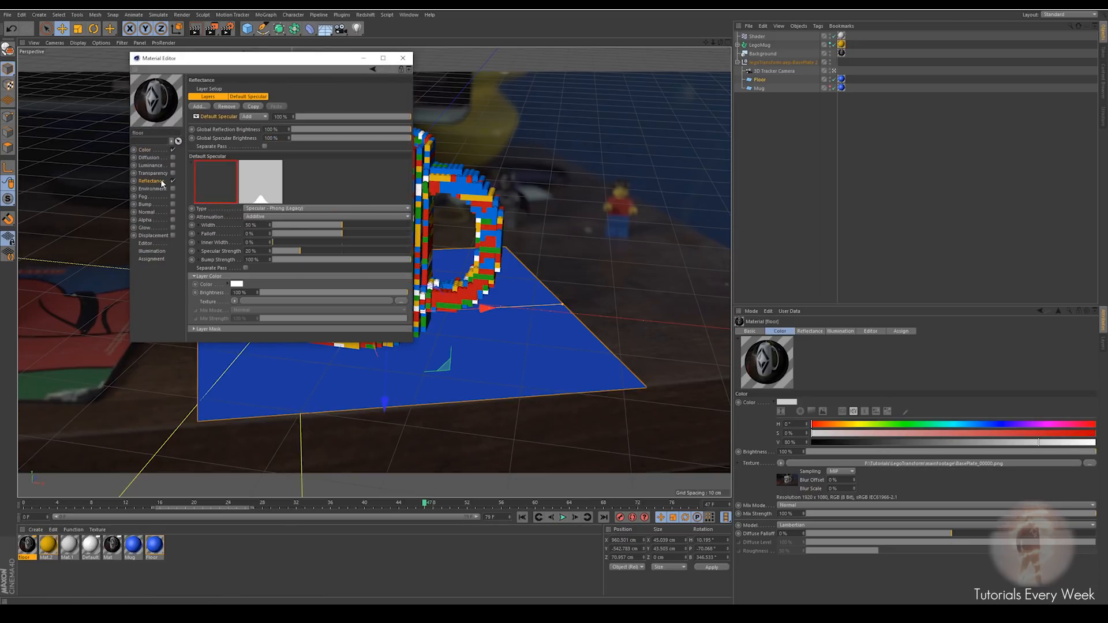
click(223, 107)
click(206, 109)
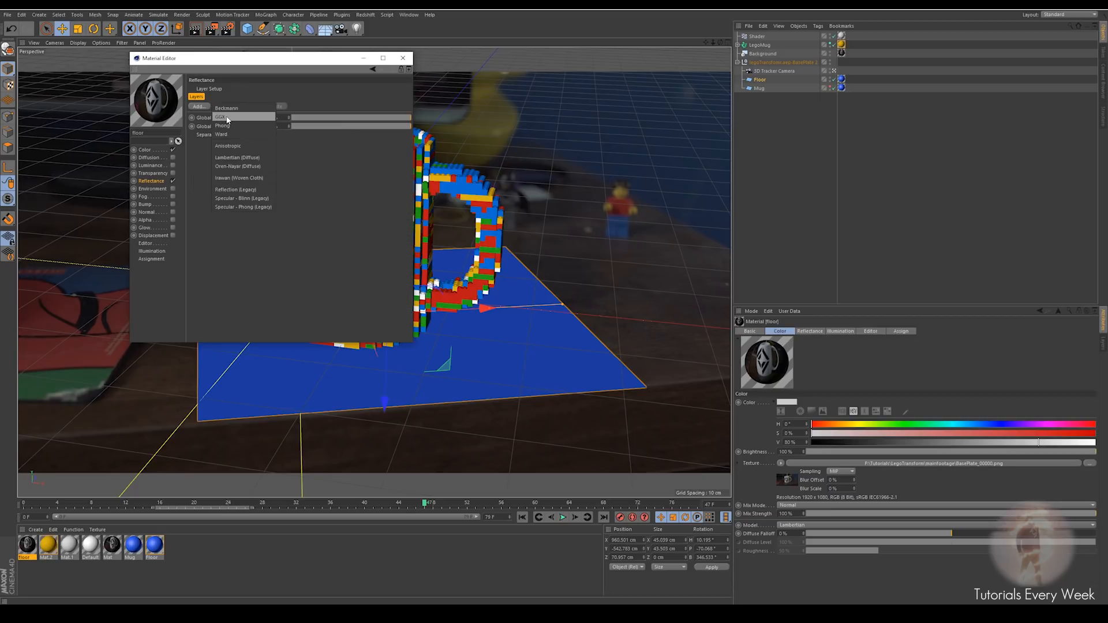
click(228, 118)
click(209, 321)
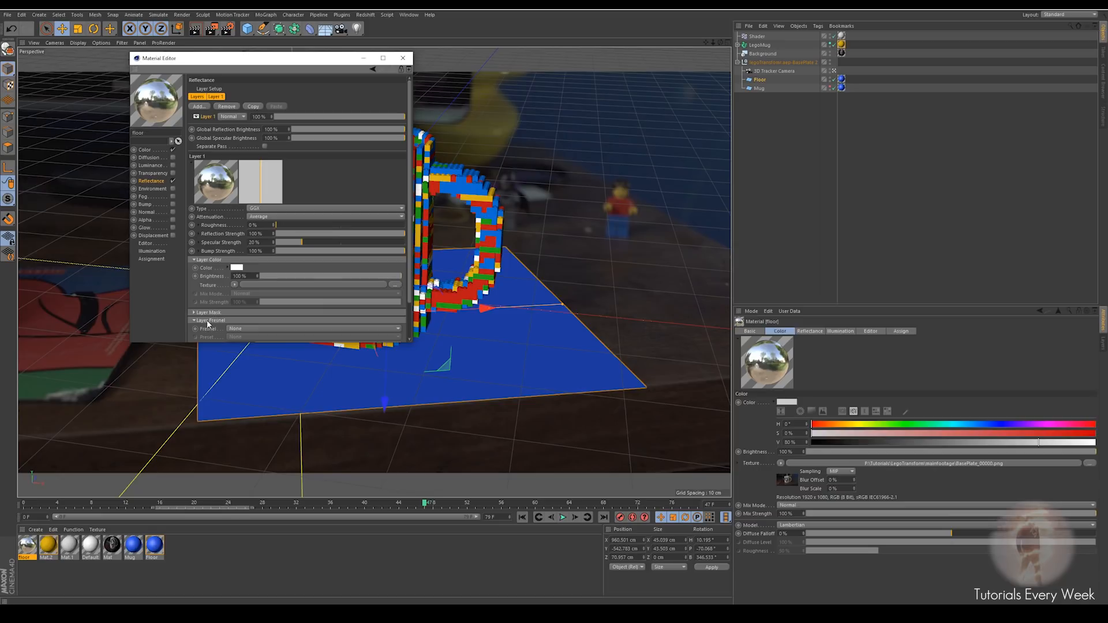
scroll(208, 325, down, 2)
click(237, 287)
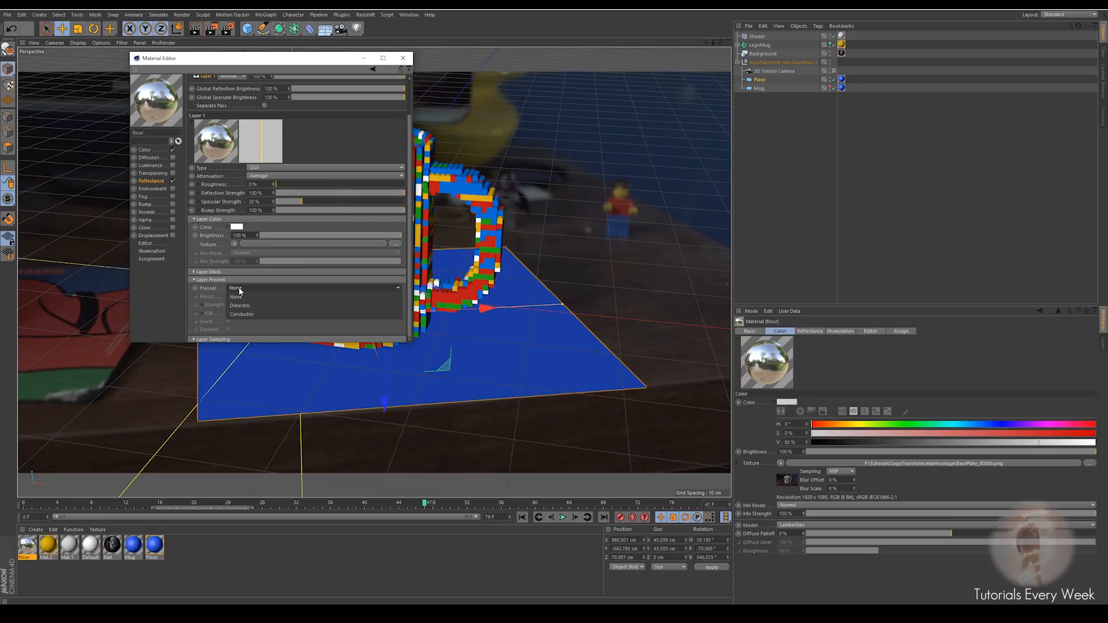
click(241, 307)
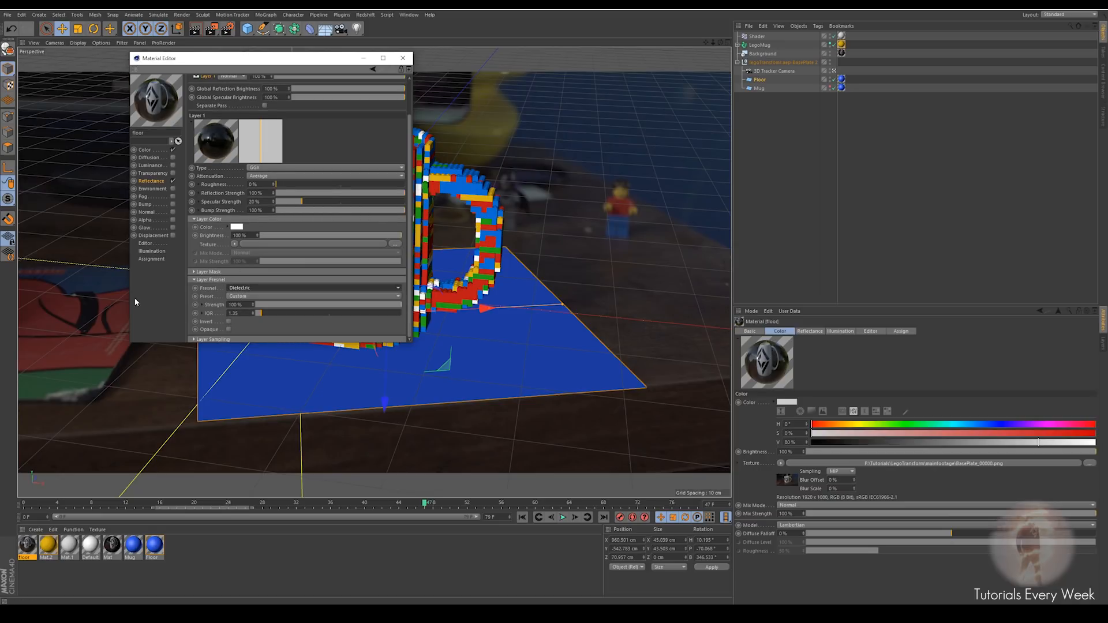
Apply the floor material to the Floor plane, set its reflection roughness to 7%, and close the Material Editor
drag(30, 557, 501, 360)
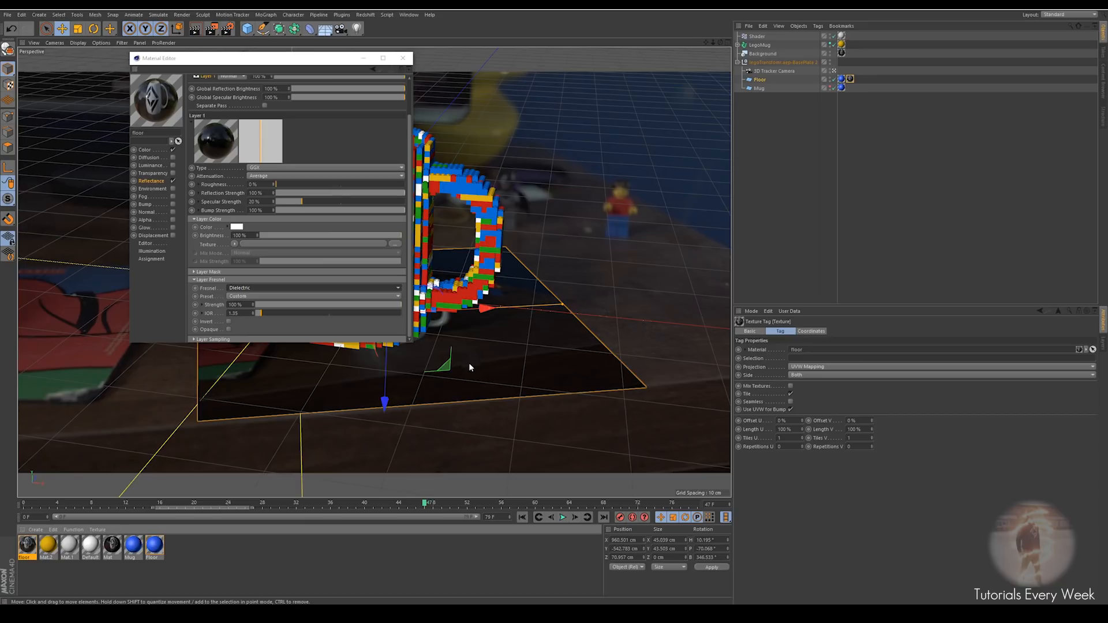
click(280, 185)
drag(284, 186, 286, 186)
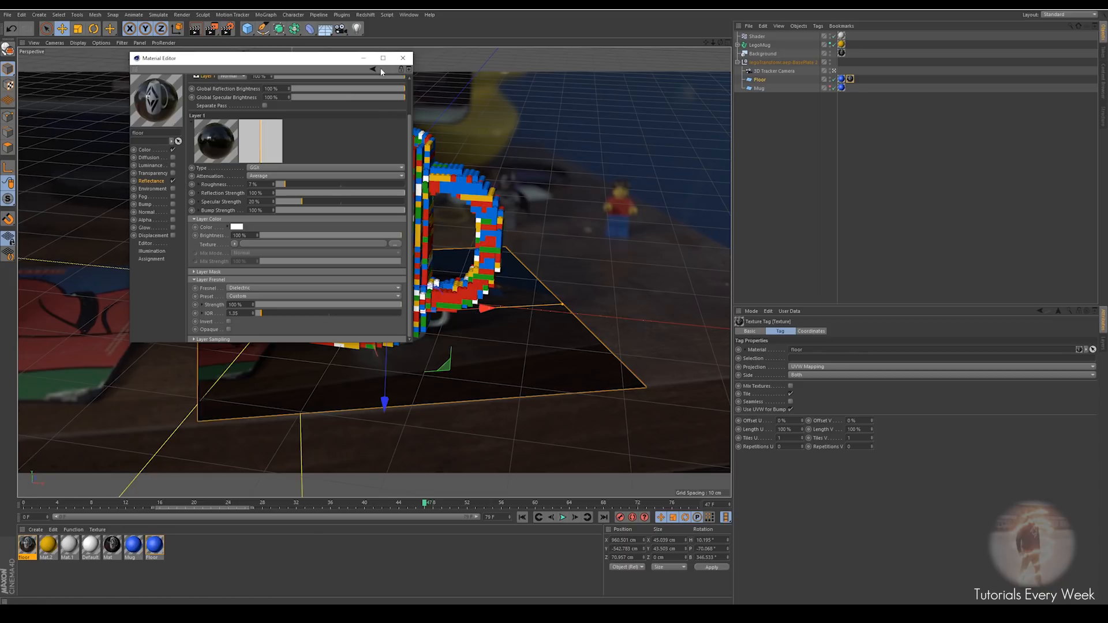
click(403, 58)
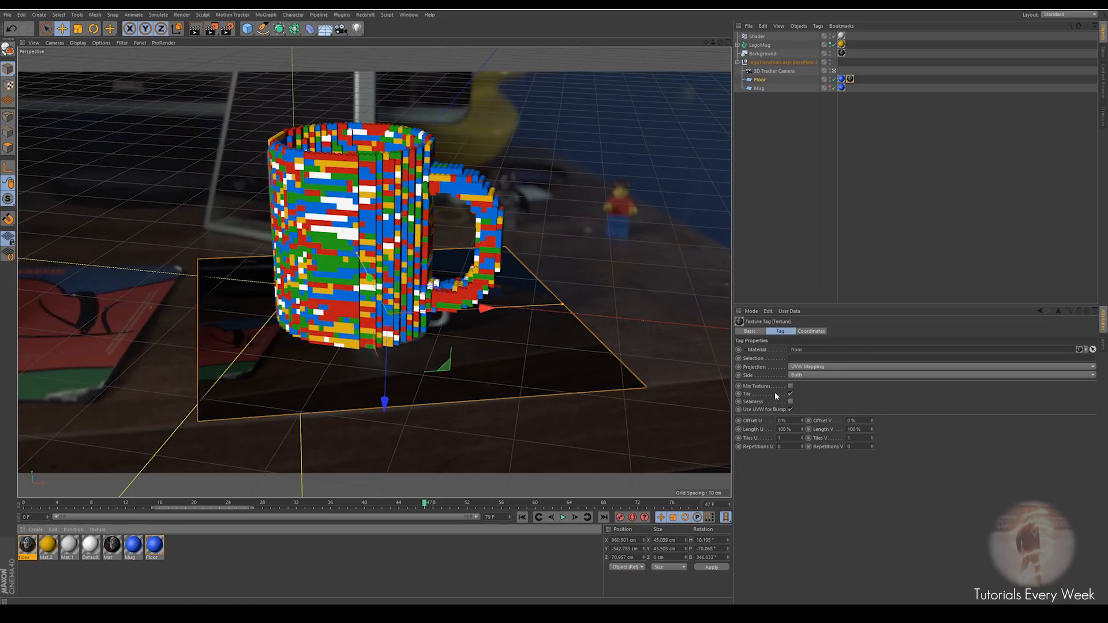
Set the projection of the Floor plane's new texture tag to Frontal
click(759, 81)
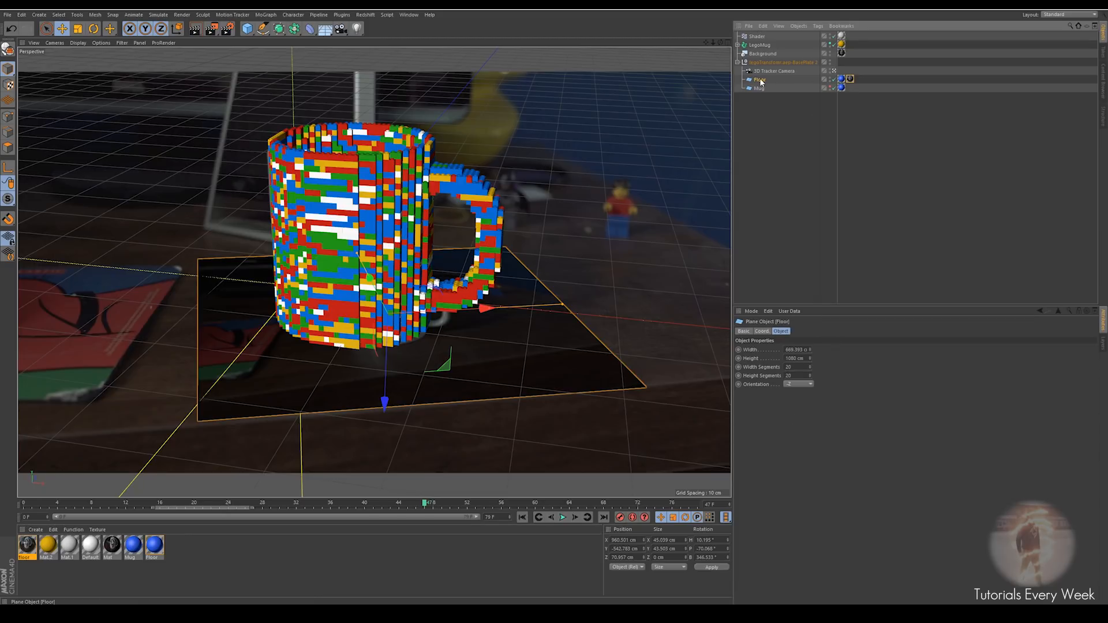
click(768, 332)
click(751, 332)
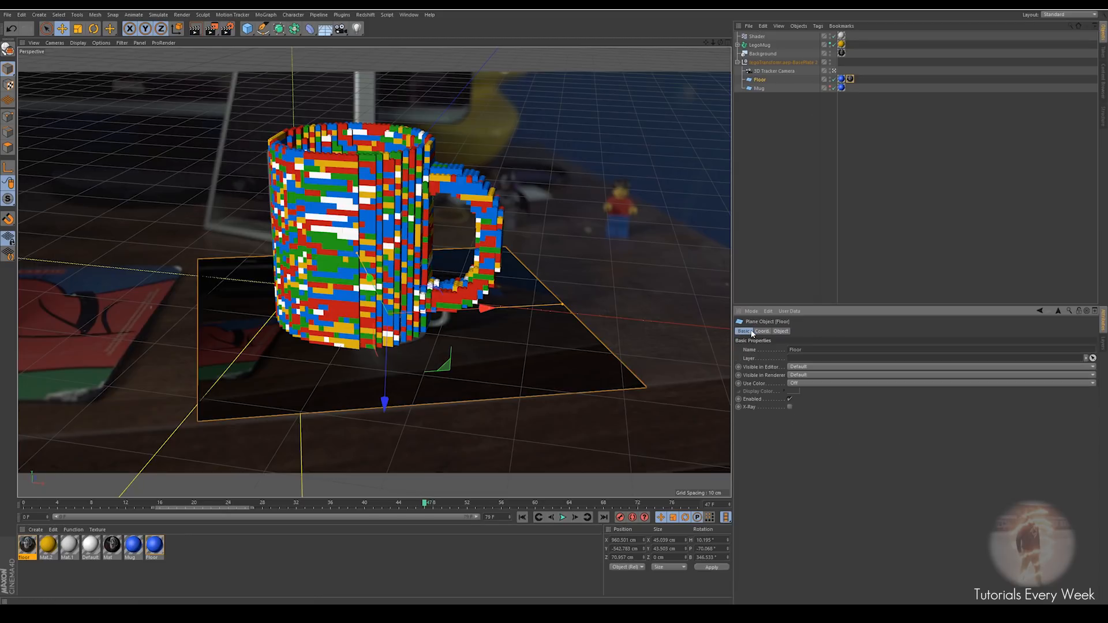
click(850, 79)
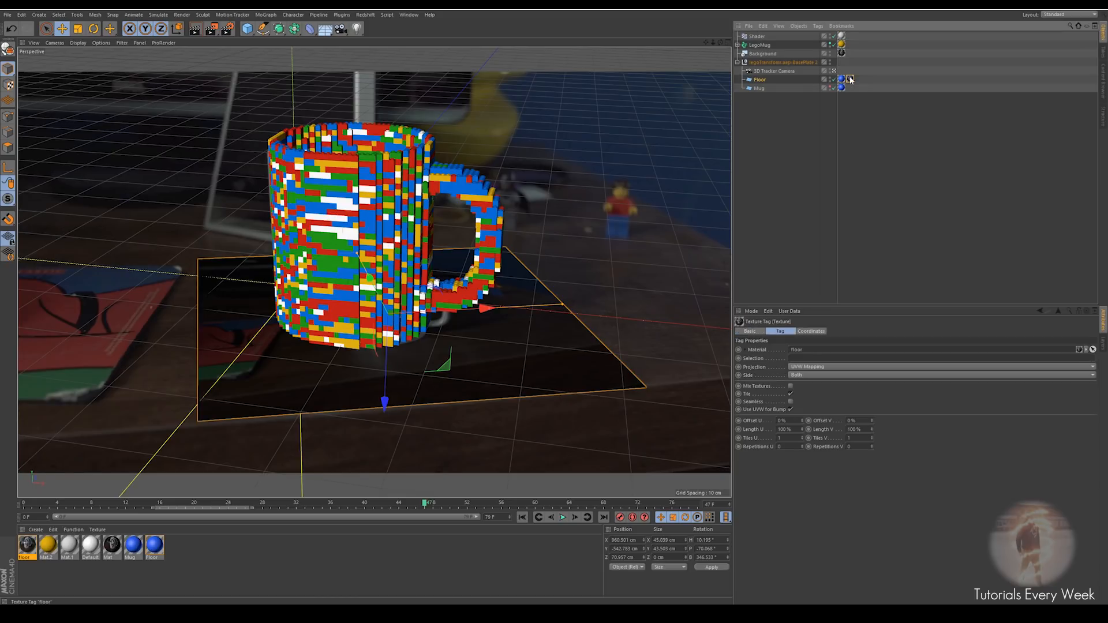
click(806, 366)
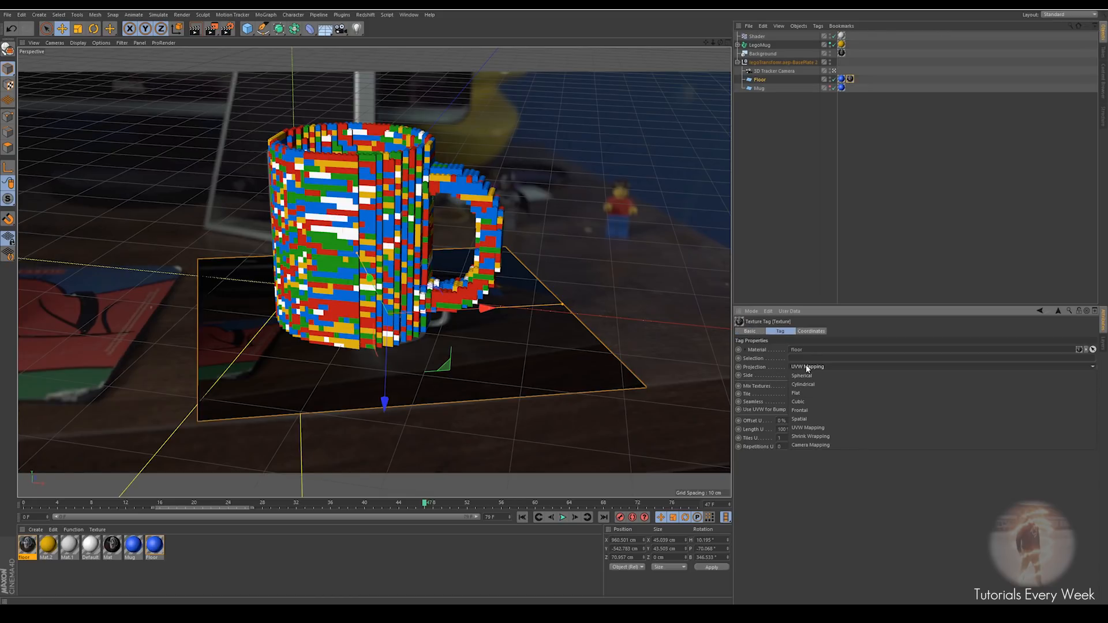
click(800, 411)
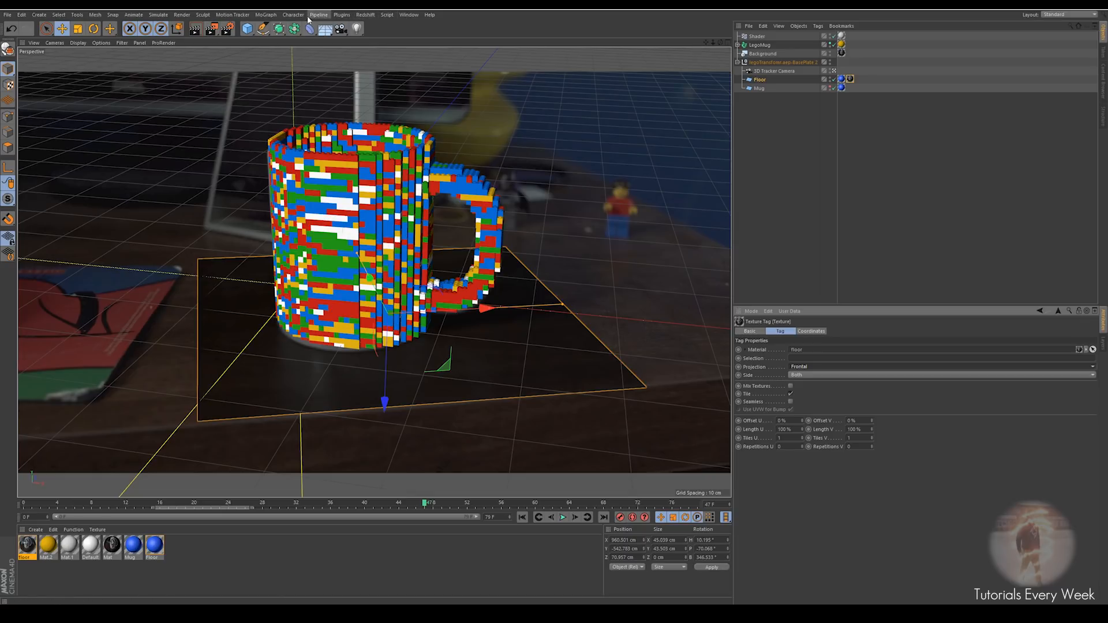
Add an area light, bring it in front of the mug to about Z -33 cm, and raise it about 15 cm
click(357, 28)
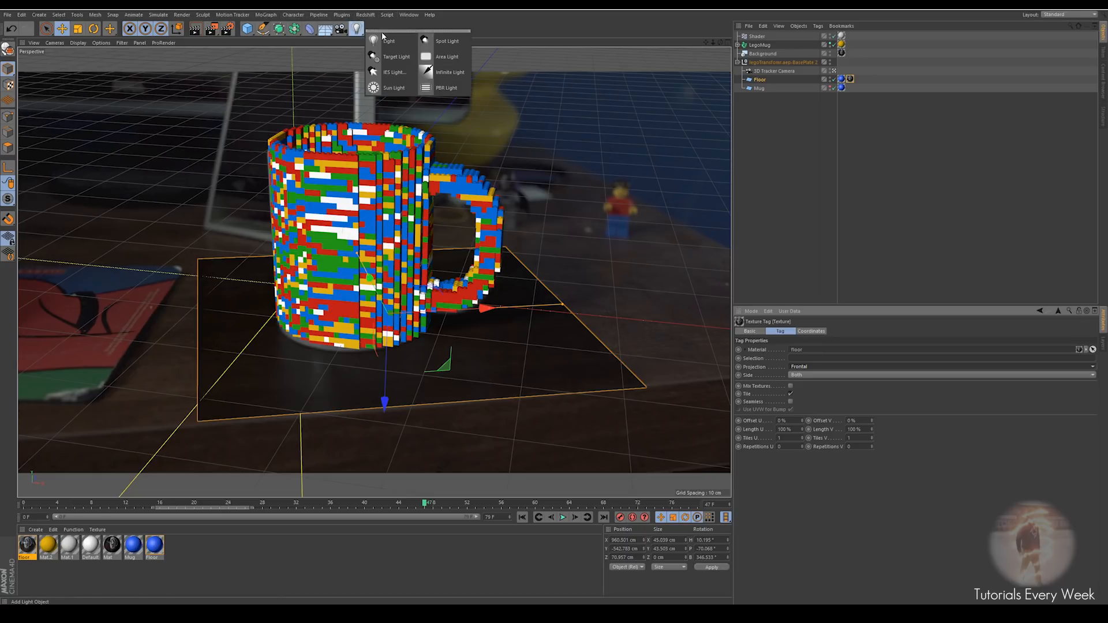
click(449, 58)
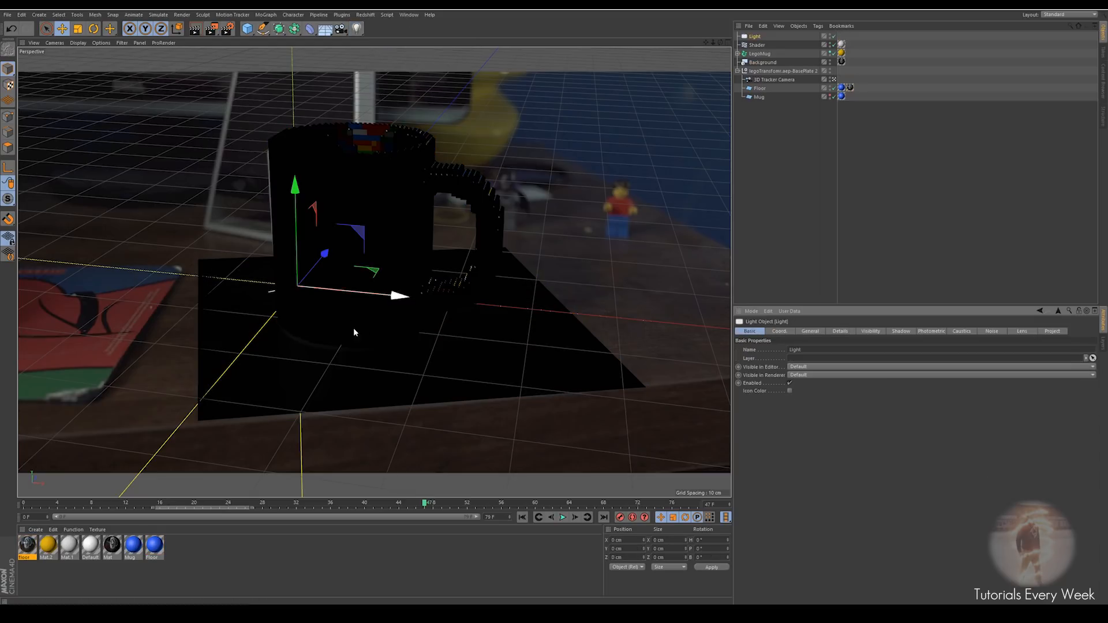
drag(257, 365, 283, 435)
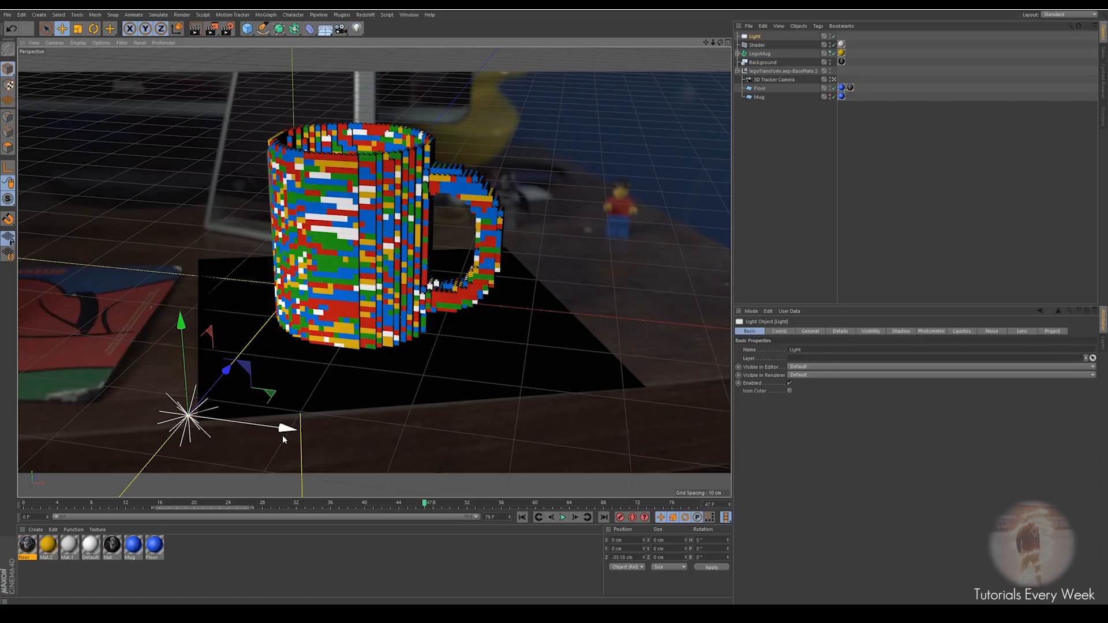
drag(181, 344, 169, 185)
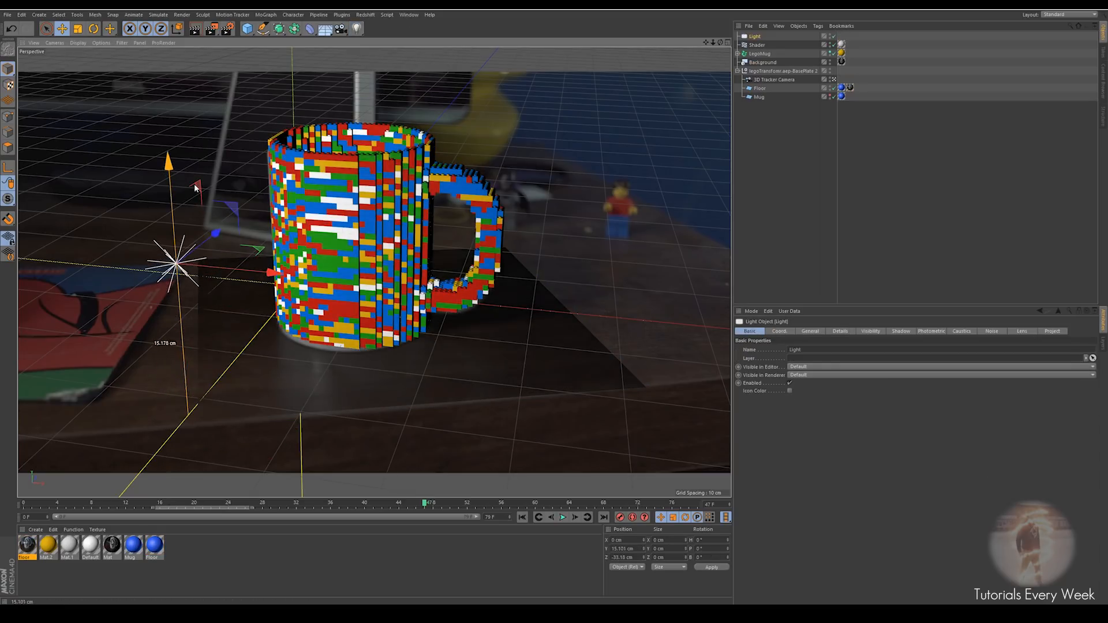
Switch to the four-view layout and move the light in the Top view to about X -56 cm and Z -54 cm
click(726, 43)
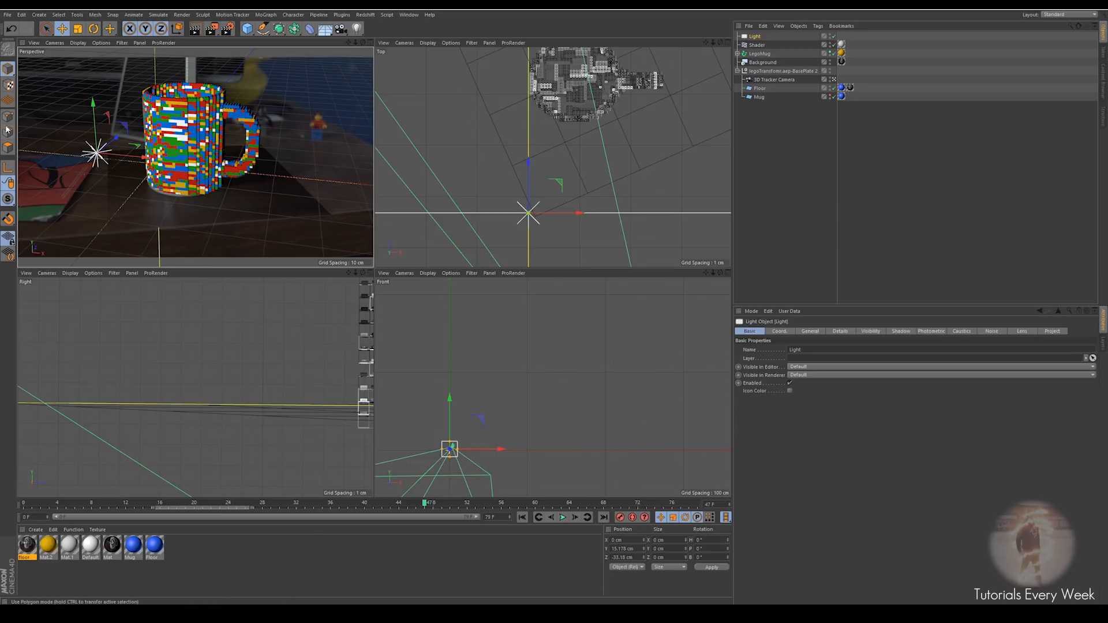
scroll(564, 166, down, 3)
scroll(580, 182, down, 2)
drag(559, 192, 488, 192)
drag(458, 143, 452, 181)
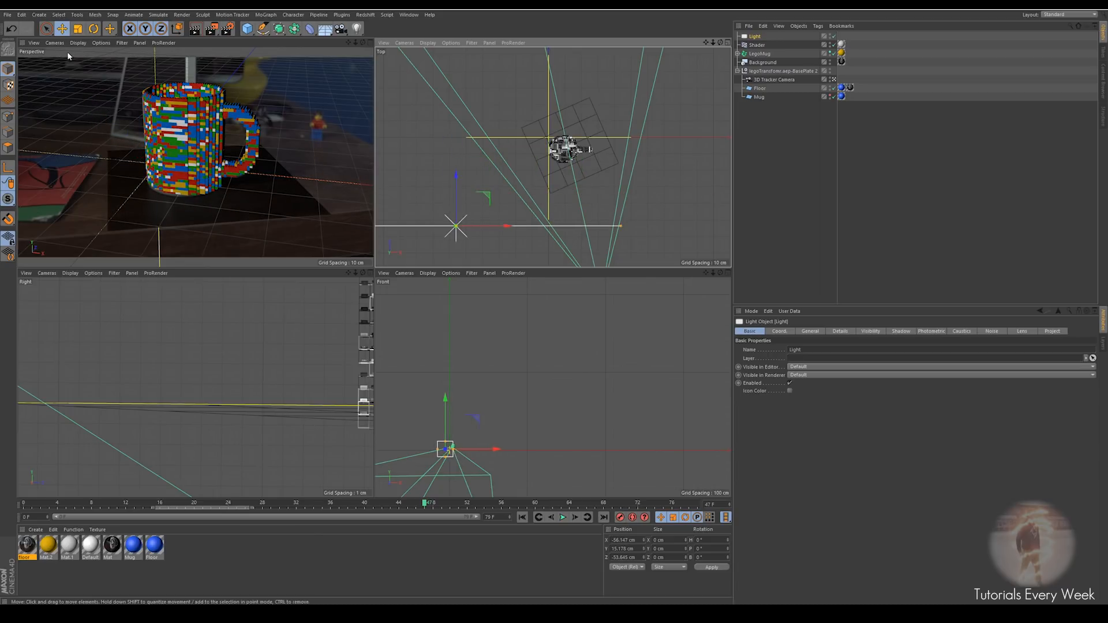
Rotate the light to a heading of about -35° so it faces the mug, and raise it in the Front view
click(93, 28)
drag(477, 205, 462, 196)
click(60, 30)
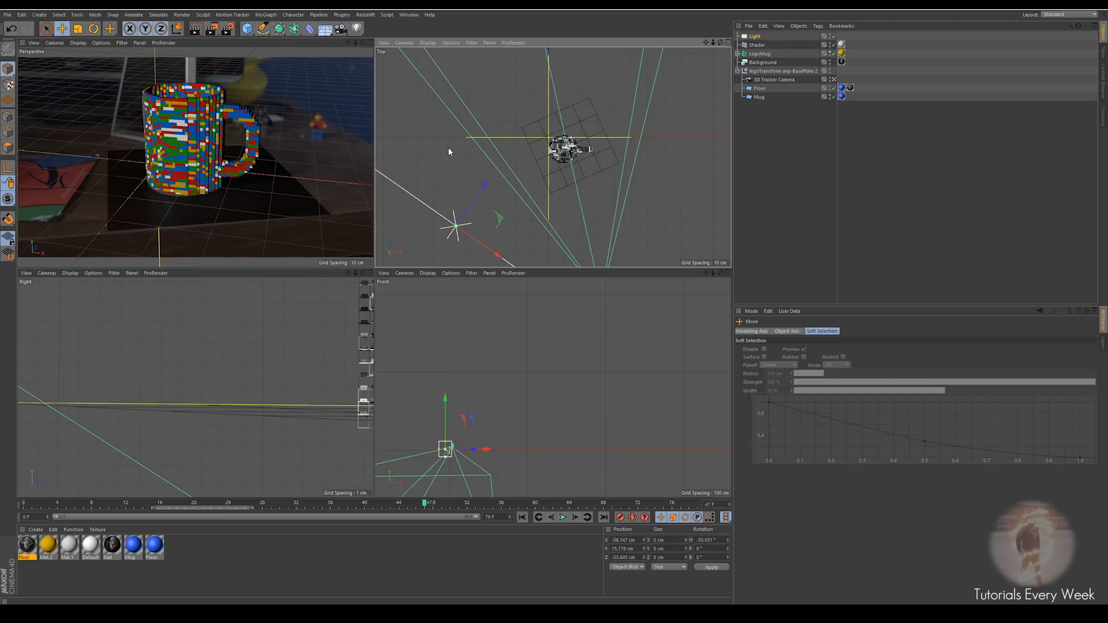
drag(445, 406, 445, 400)
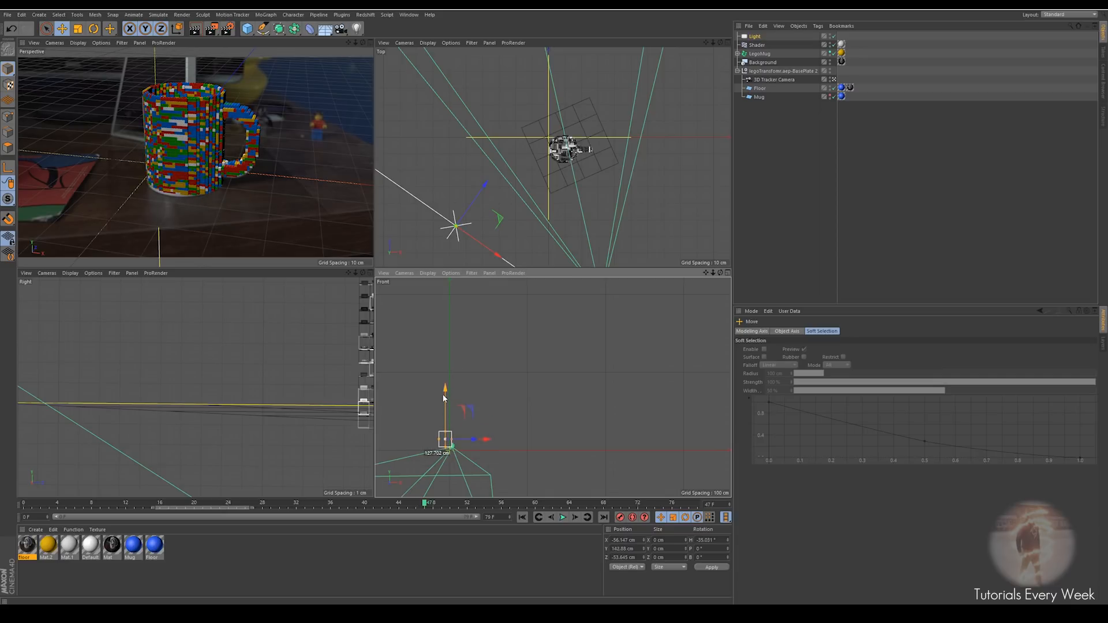
Nudge the Floor plane slightly along its Z axis and scrub the timeline back to frame 41
click(184, 208)
drag(201, 208, 200, 214)
drag(426, 509, 142, 511)
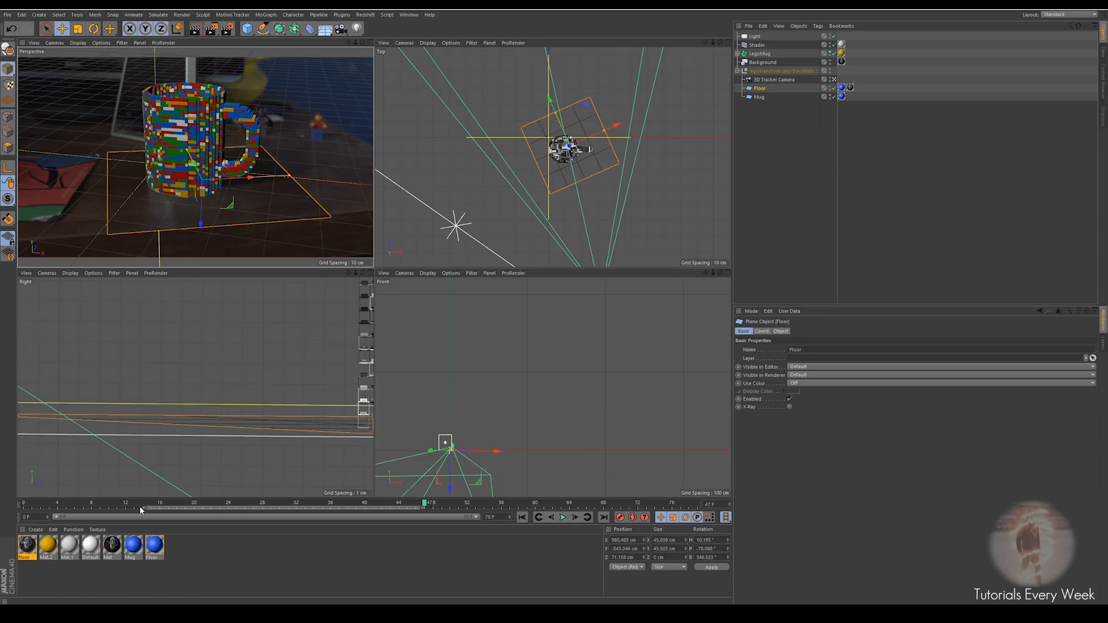
drag(426, 504, 374, 504)
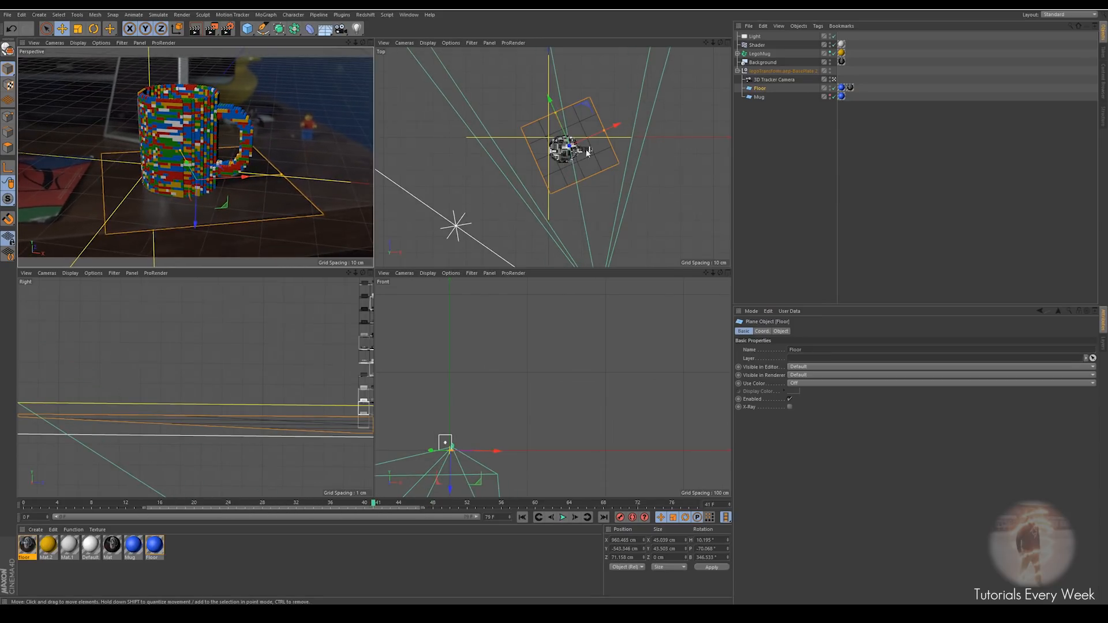
Add a Sky object and create a new material with its Reflectance channel turned off
click(333, 31)
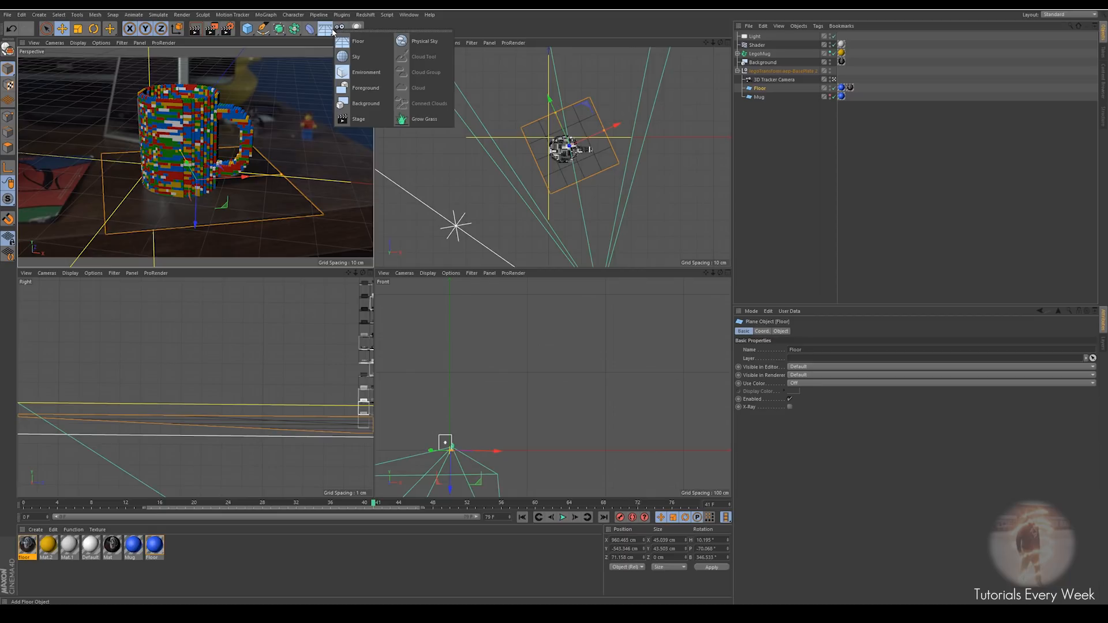
click(361, 61)
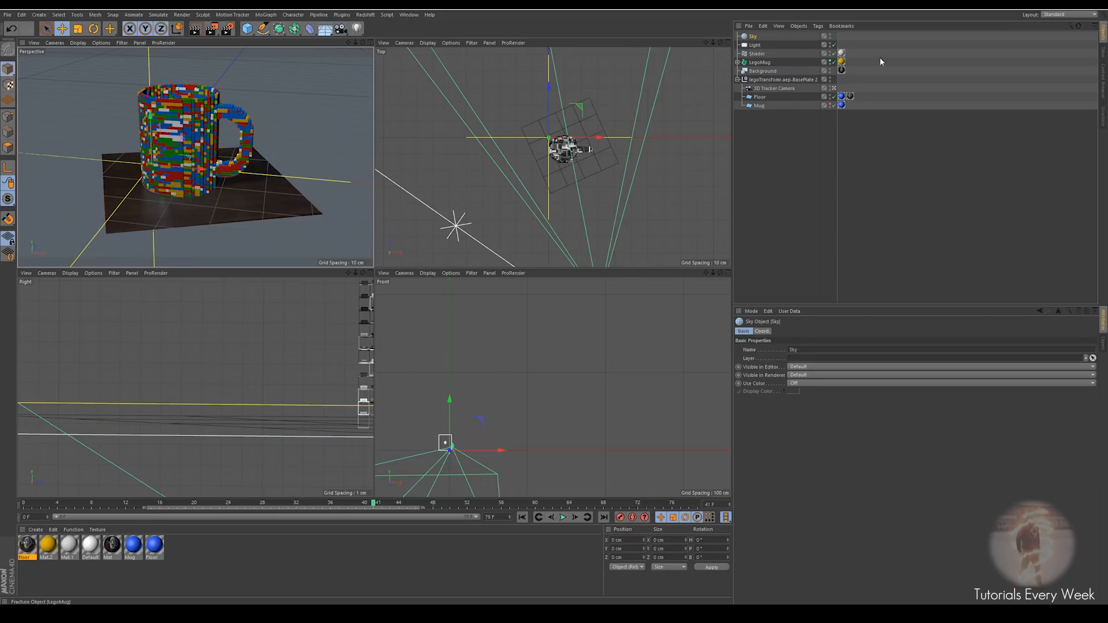
double_click(209, 556)
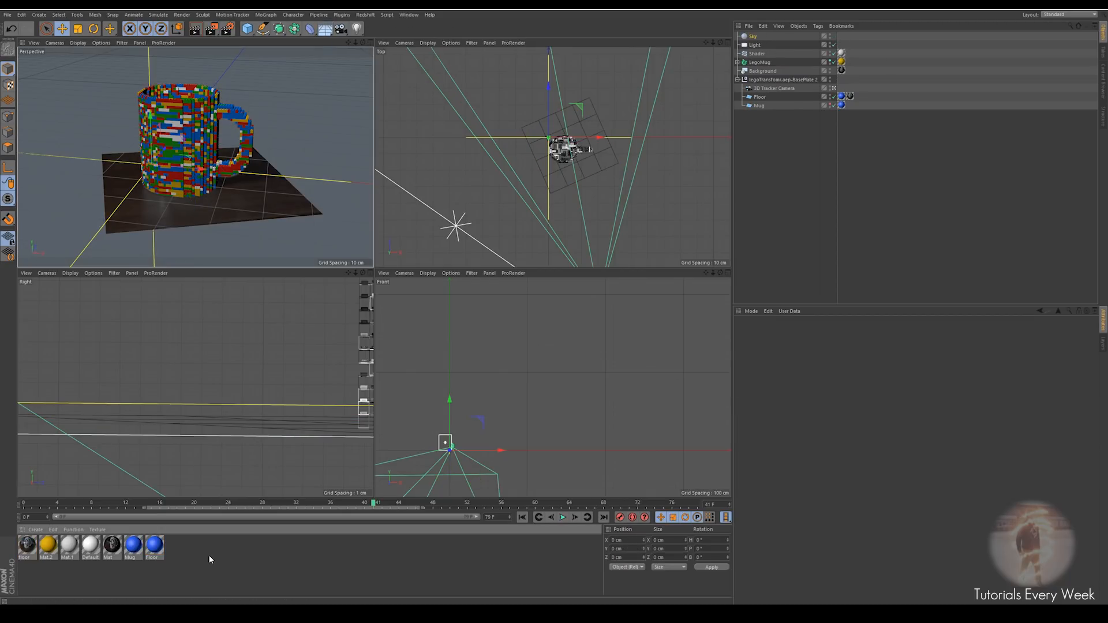
double_click(27, 545)
click(173, 181)
Load Hdri.jpg from the LegoTransform folder as the new material's color texture without copying it, and close the Material Editor
click(234, 150)
click(255, 164)
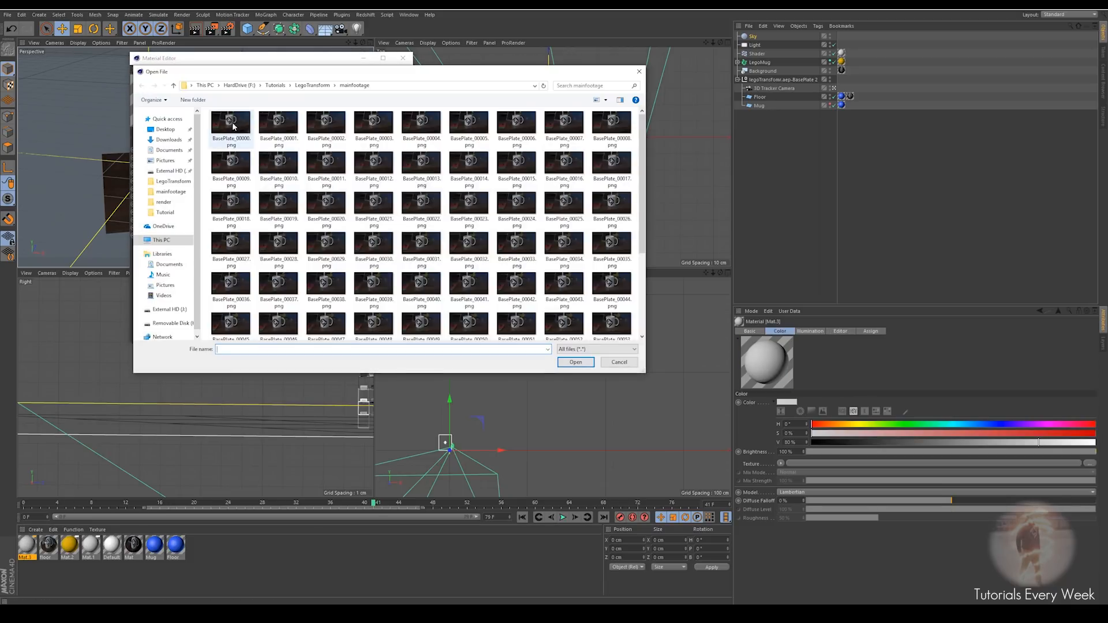
click(312, 85)
click(228, 207)
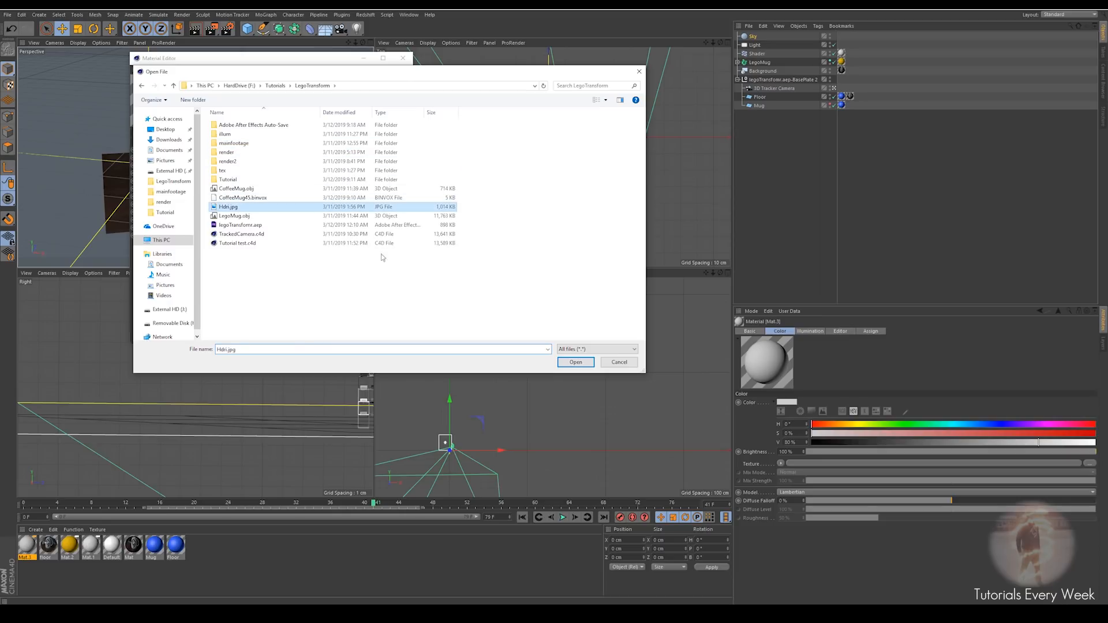
click(577, 362)
click(594, 337)
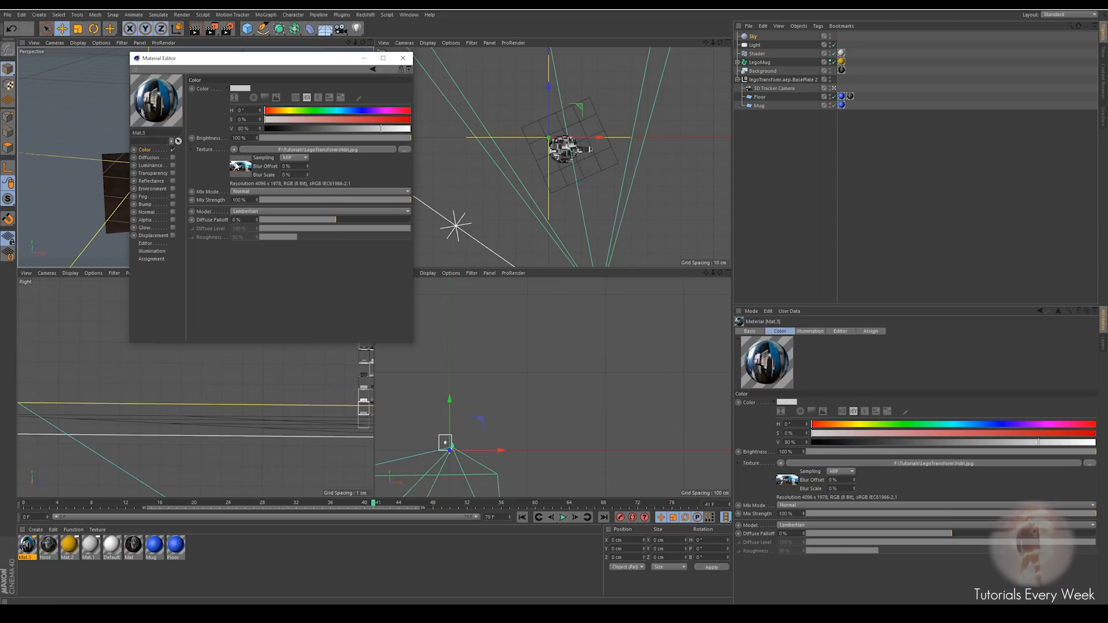
click(403, 58)
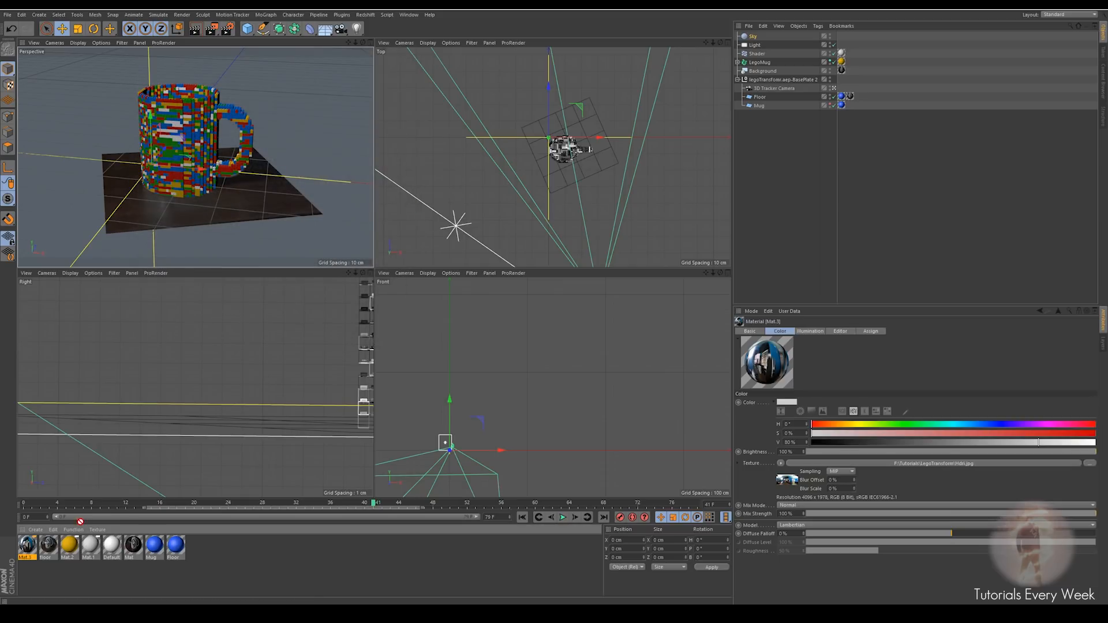
Apply the HDRI material to the Sky object and add a Compositing tag to the Sky
drag(755, 38, 756, 38)
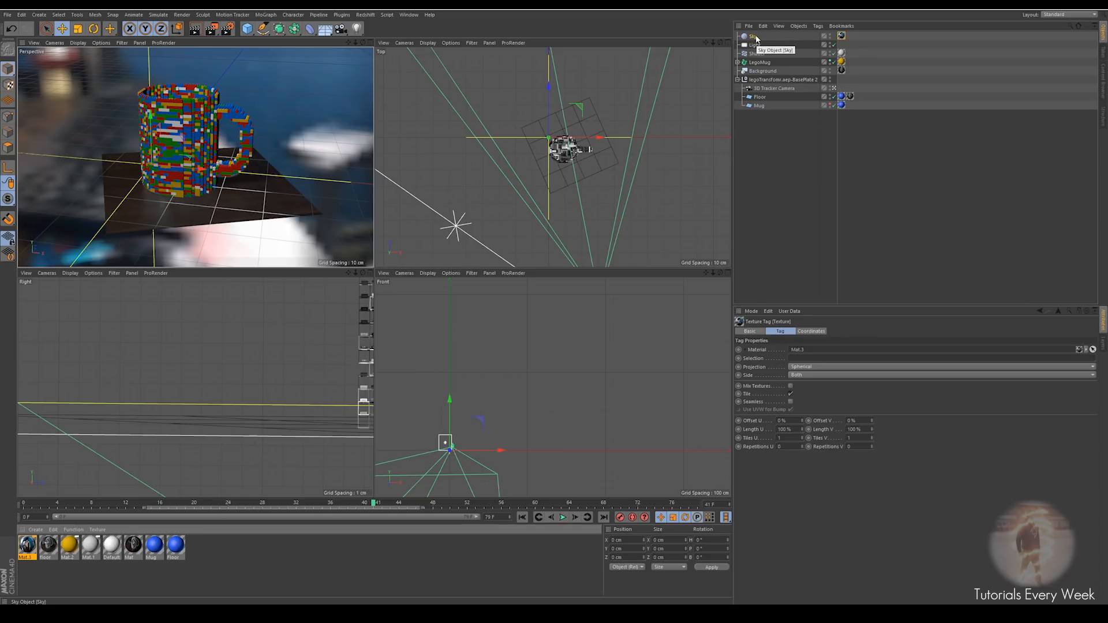
right_click(756, 38)
mouse_move(781, 42)
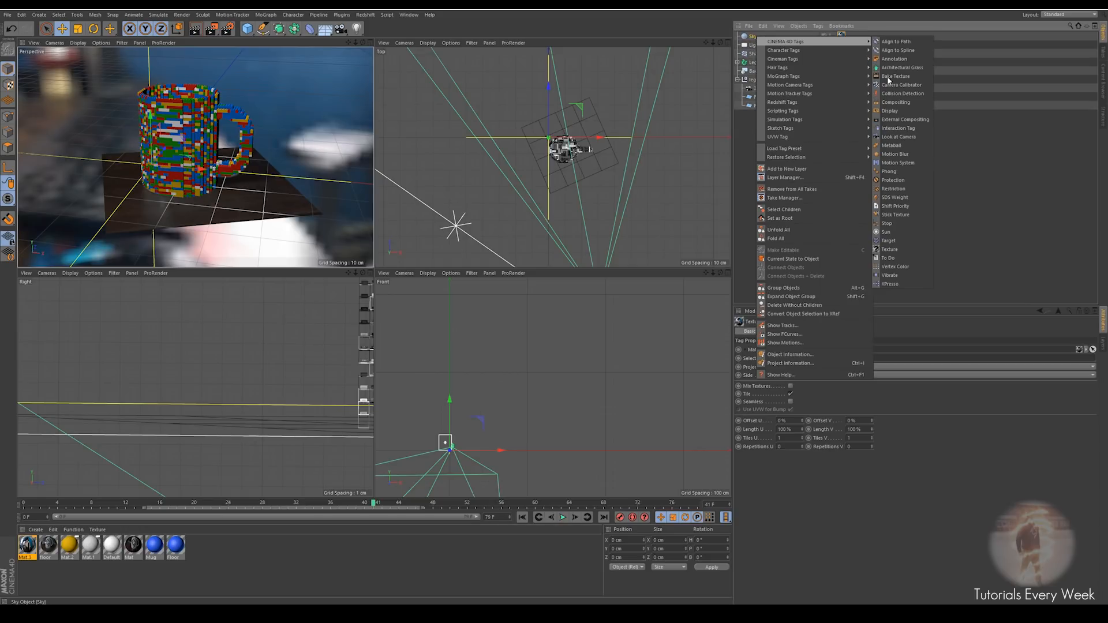
click(894, 102)
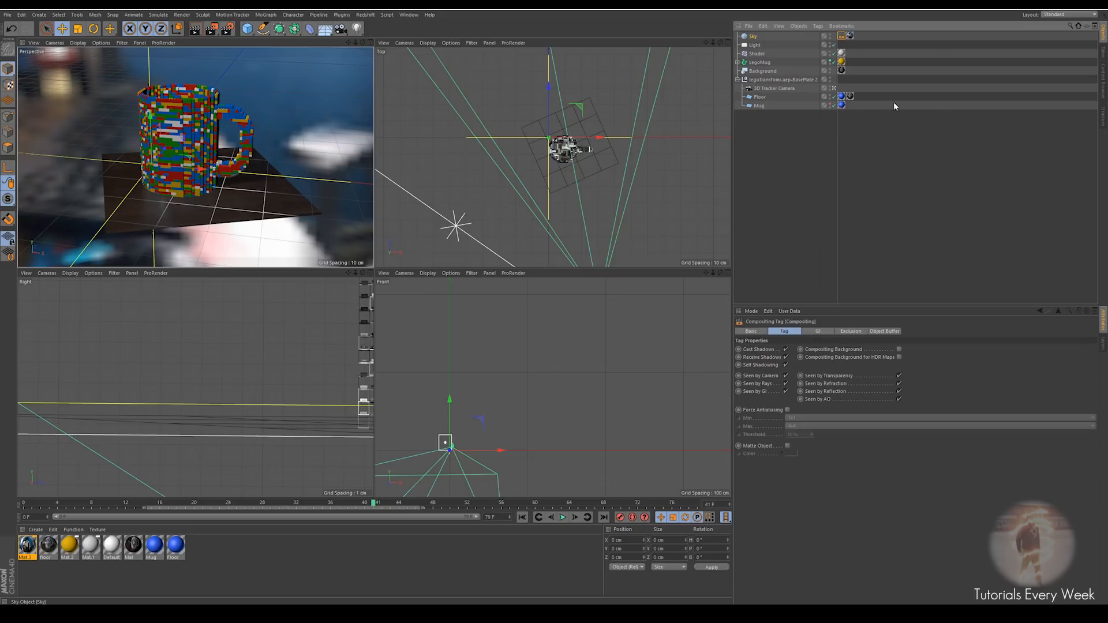
Turn off Seen by Camera in the Sky object's compositing tag
click(785, 376)
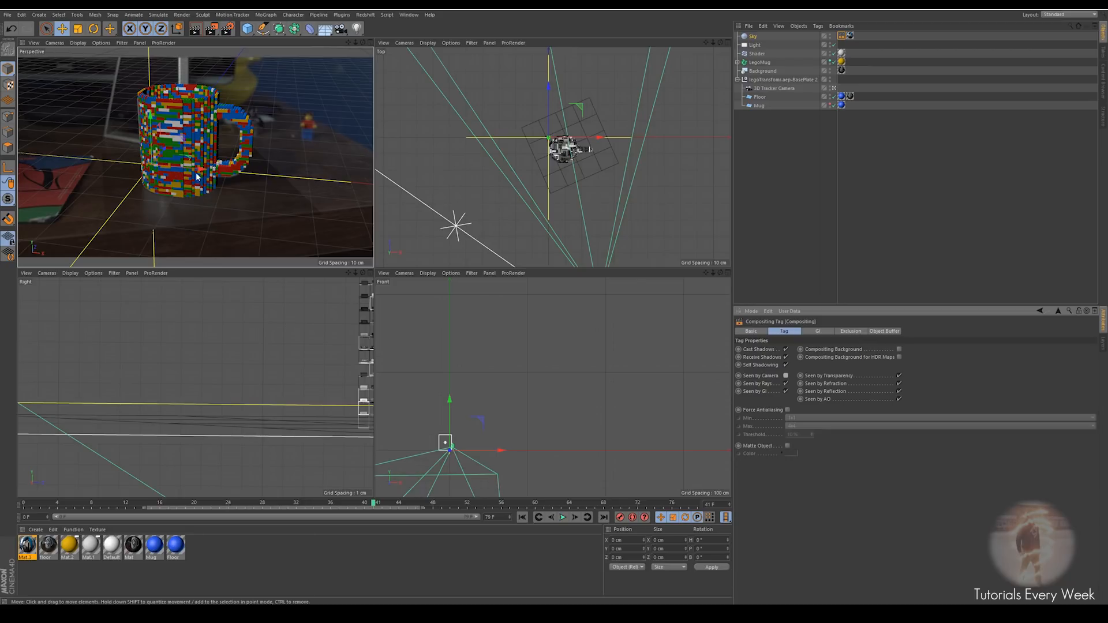
Set the Light object's intensity to 125%
click(753, 45)
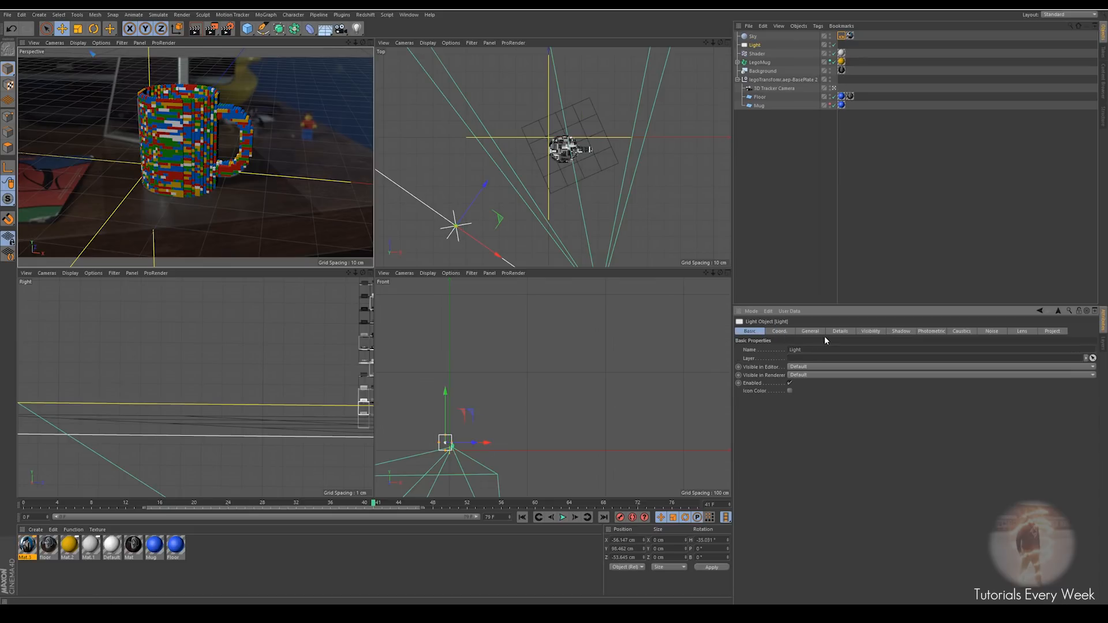
click(811, 332)
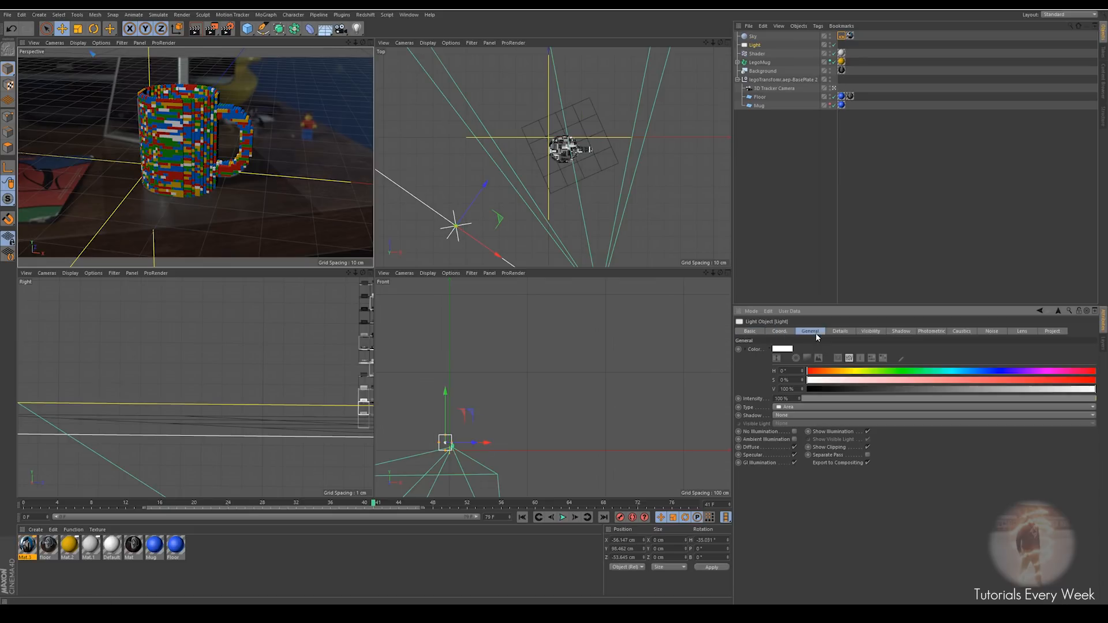
click(786, 416)
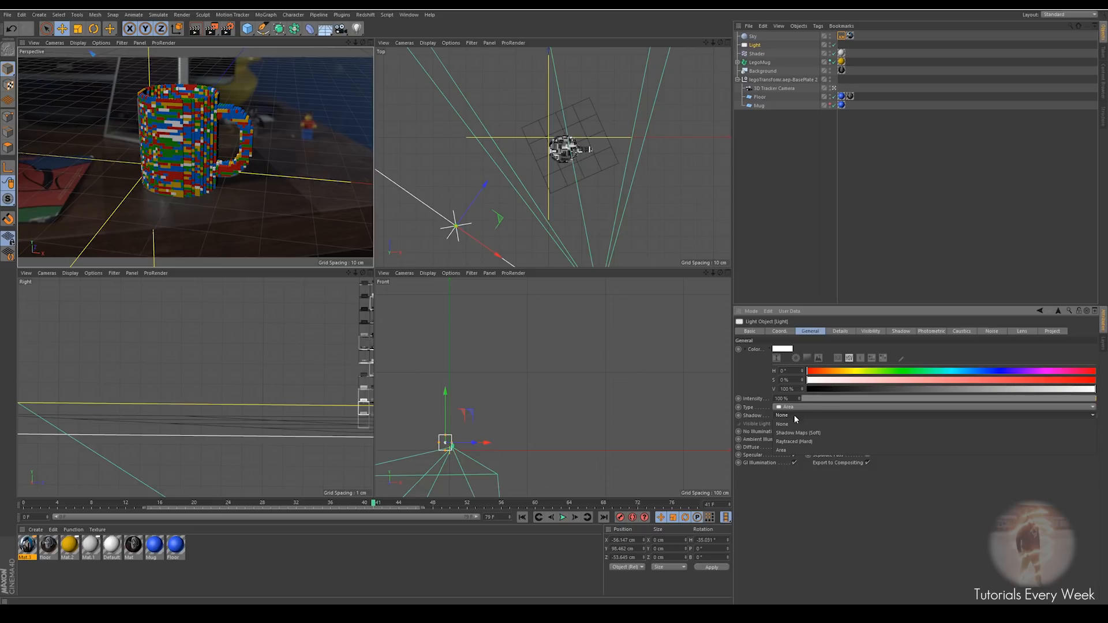
click(795, 411)
drag(789, 399, 764, 399)
text(125)
key(Return)
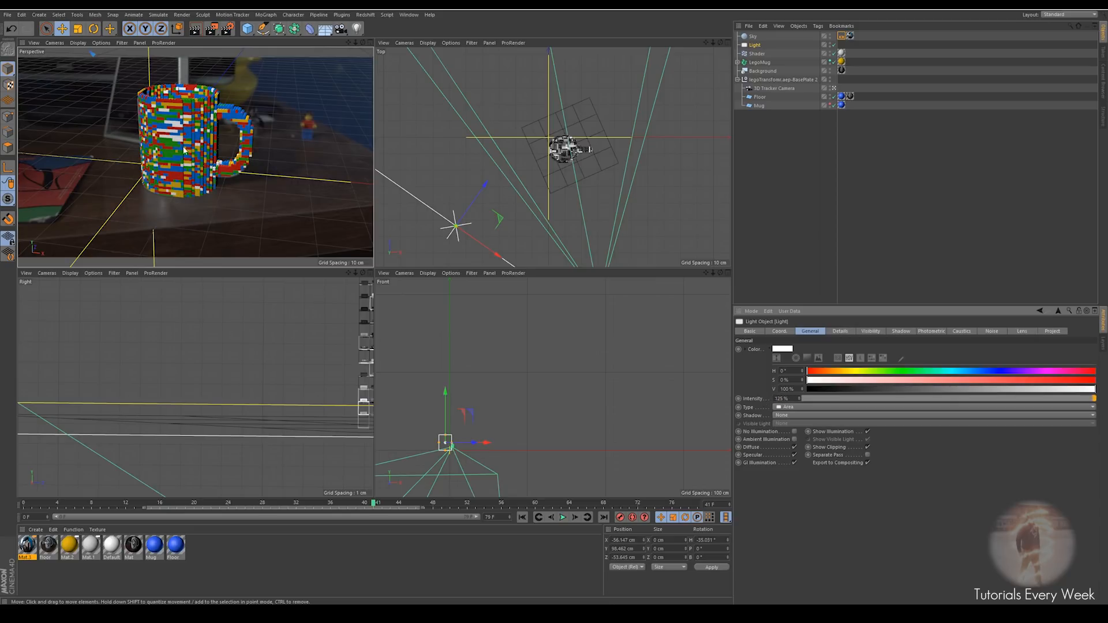
click(871, 330)
click(224, 203)
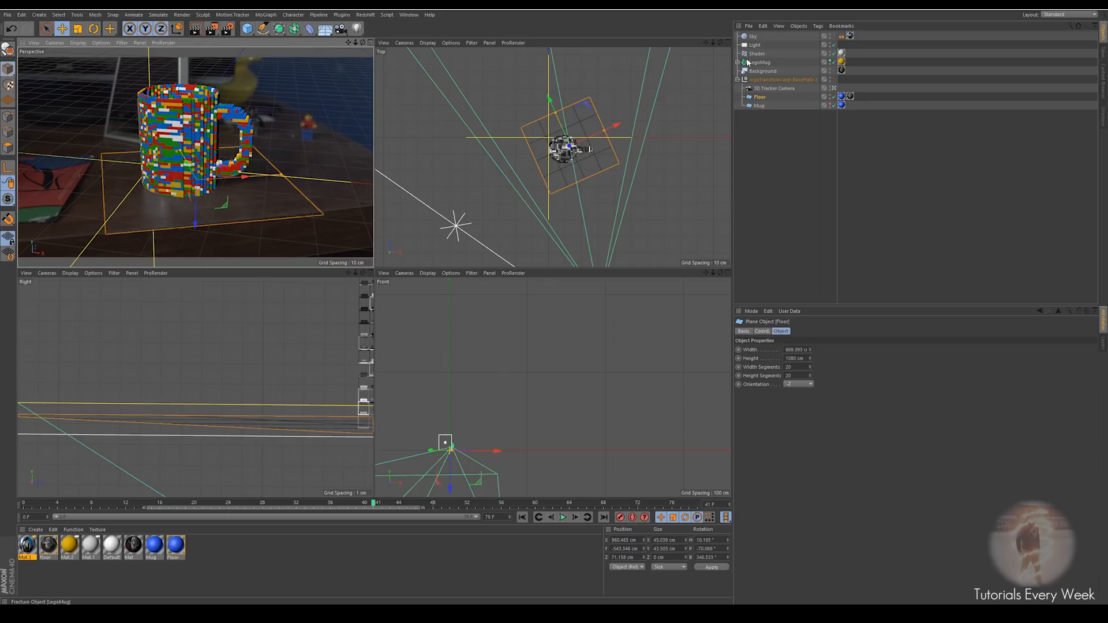
Add the Floor plane to the exclusion list of the Sky's compositing tag, in Exclude mode
click(754, 36)
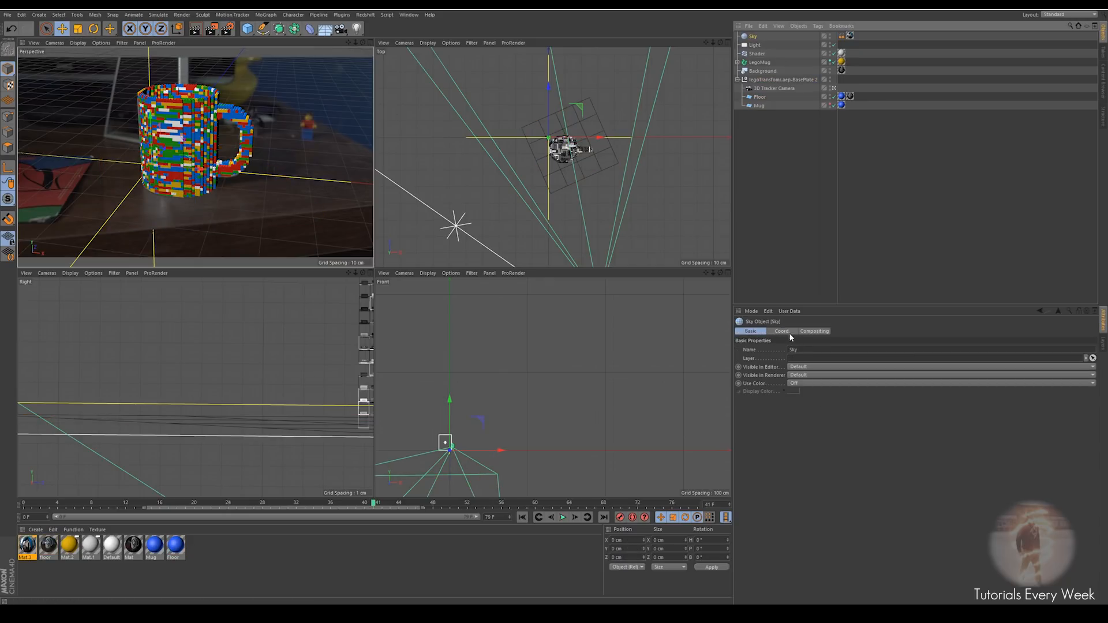
click(814, 332)
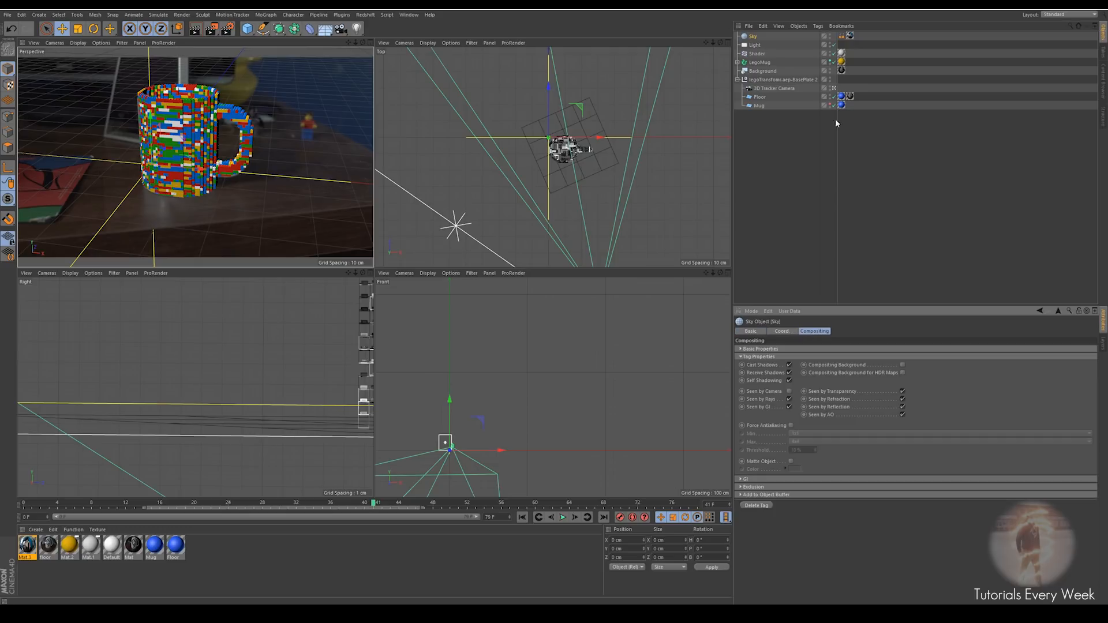
click(844, 37)
click(884, 332)
click(864, 331)
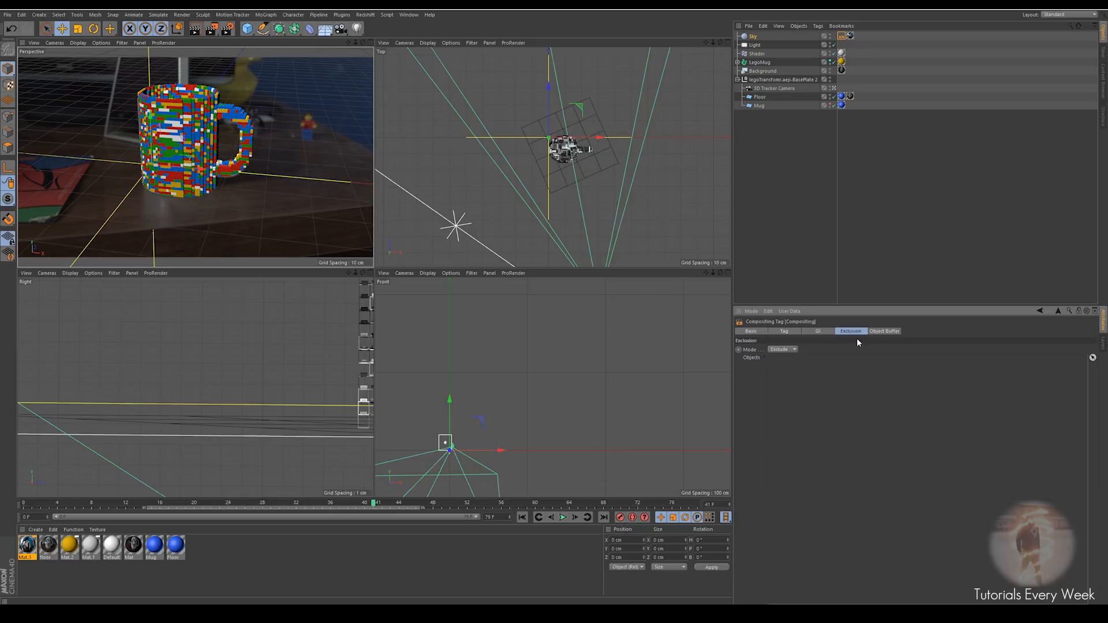
drag(761, 97, 799, 393)
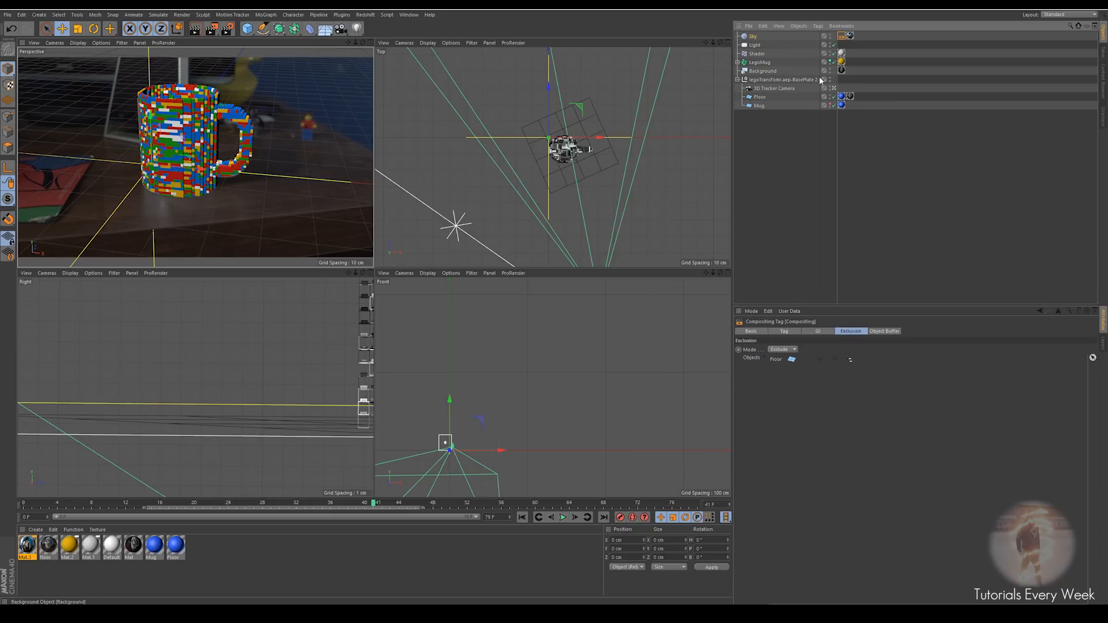
Delete the blue material tag from the Floor plane and recheck the Sky's compositing exclusions
click(841, 98)
key(Delete)
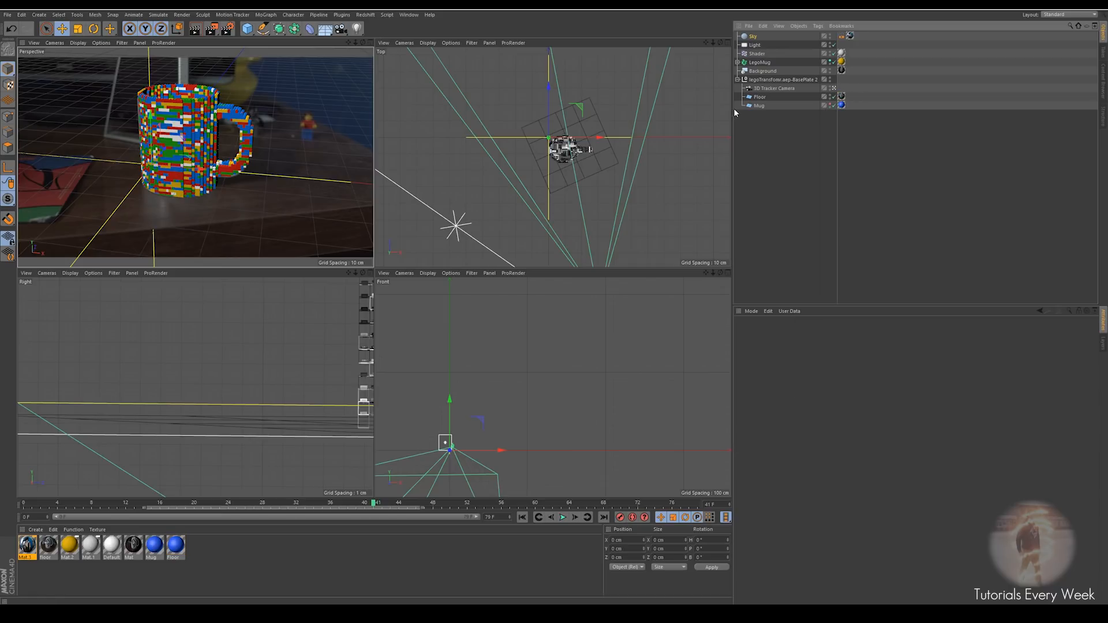
click(851, 36)
click(842, 35)
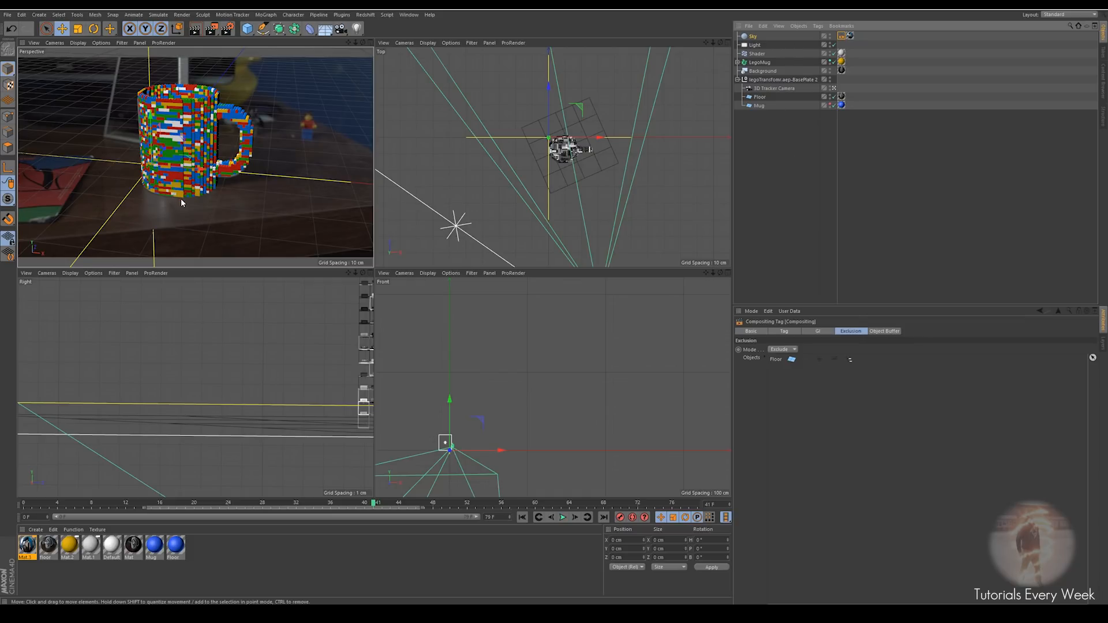
click(191, 132)
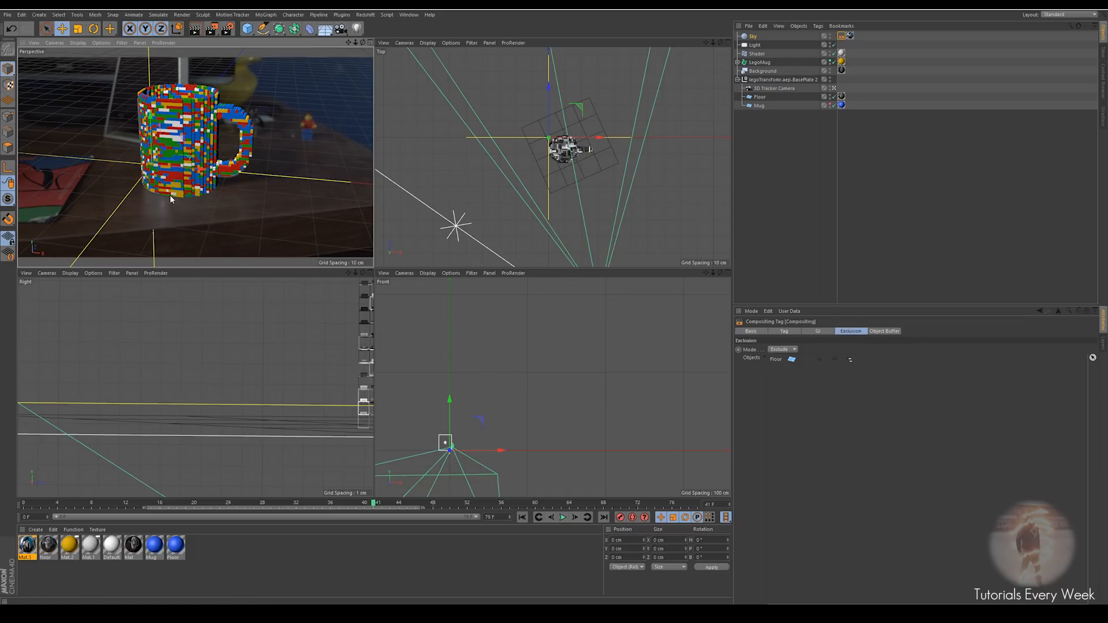
Turn off saving in the render settings and add the Global Illumination and Ambient Occlusion effects
click(229, 30)
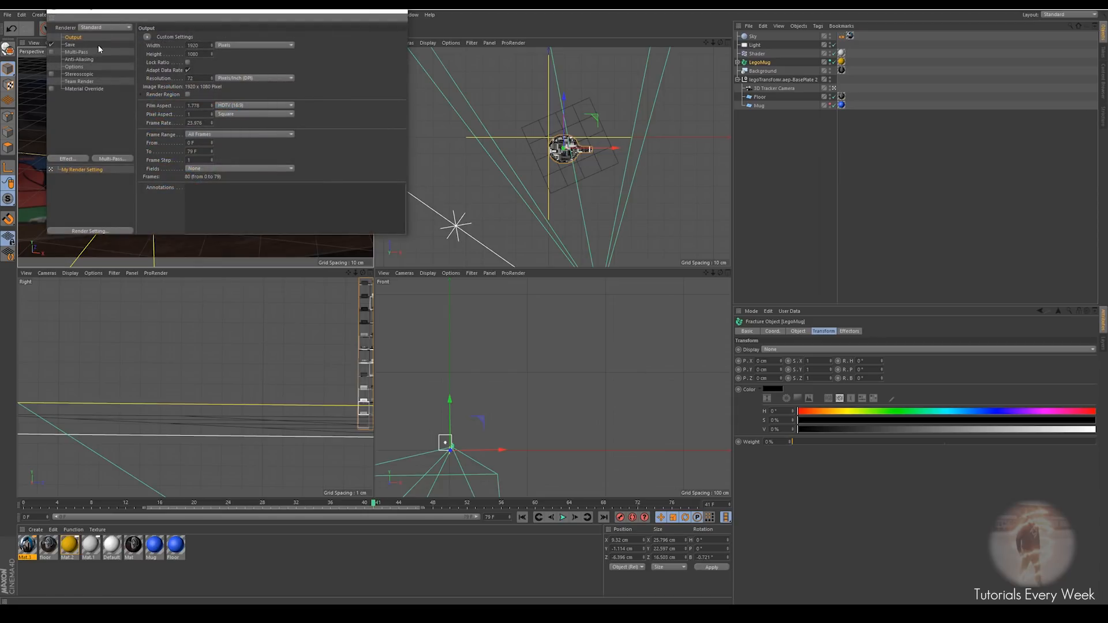
click(52, 44)
click(75, 159)
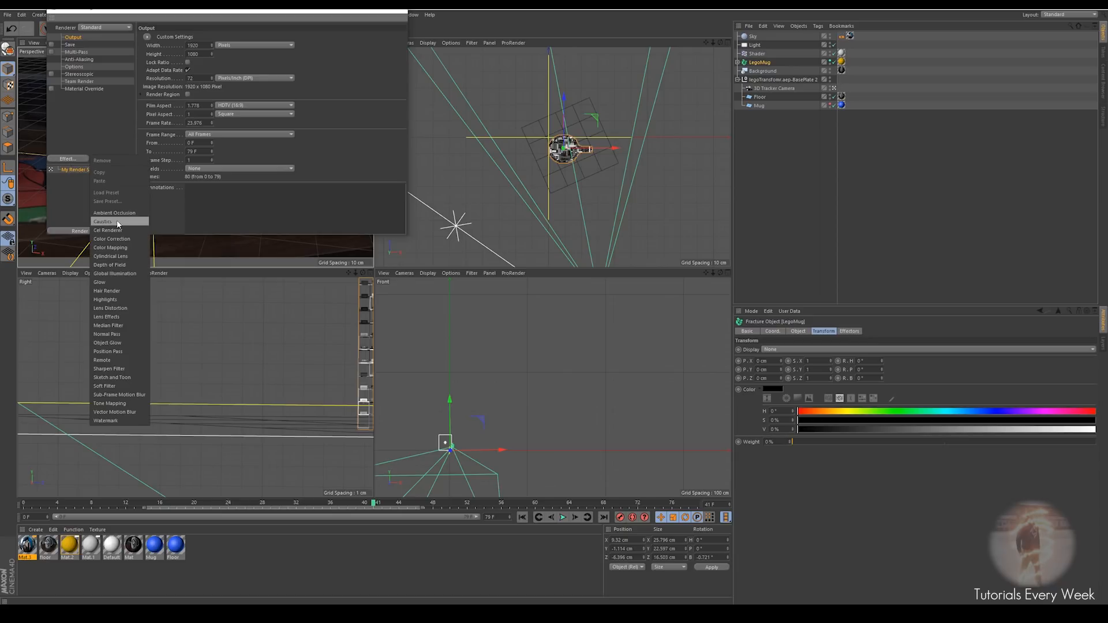
click(116, 274)
click(75, 160)
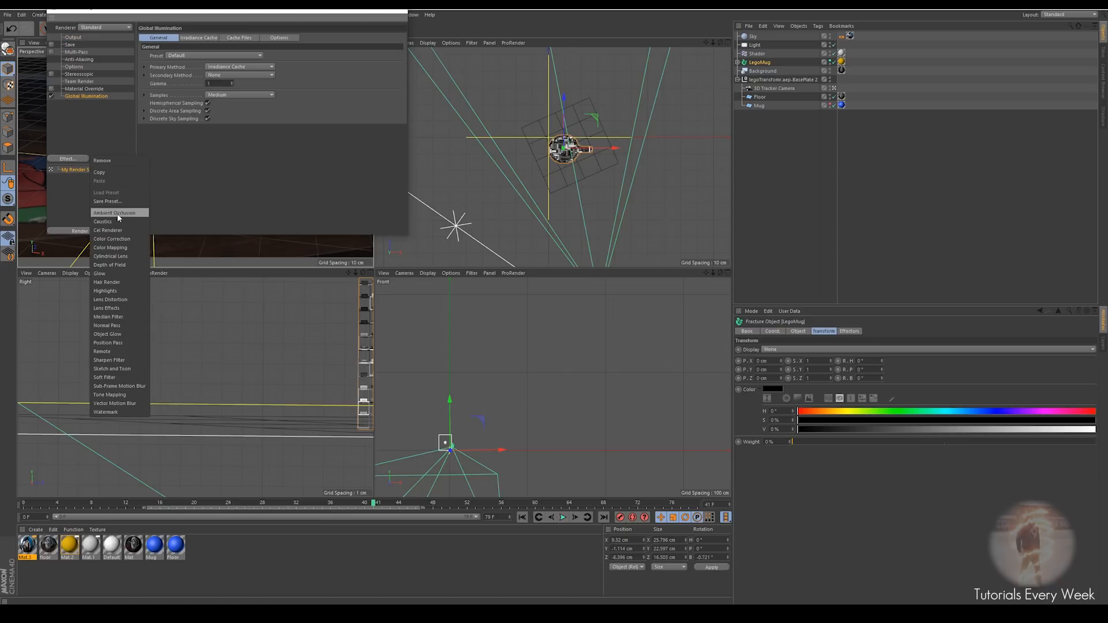
click(118, 216)
Set the Global Illumination samples to Low
click(84, 97)
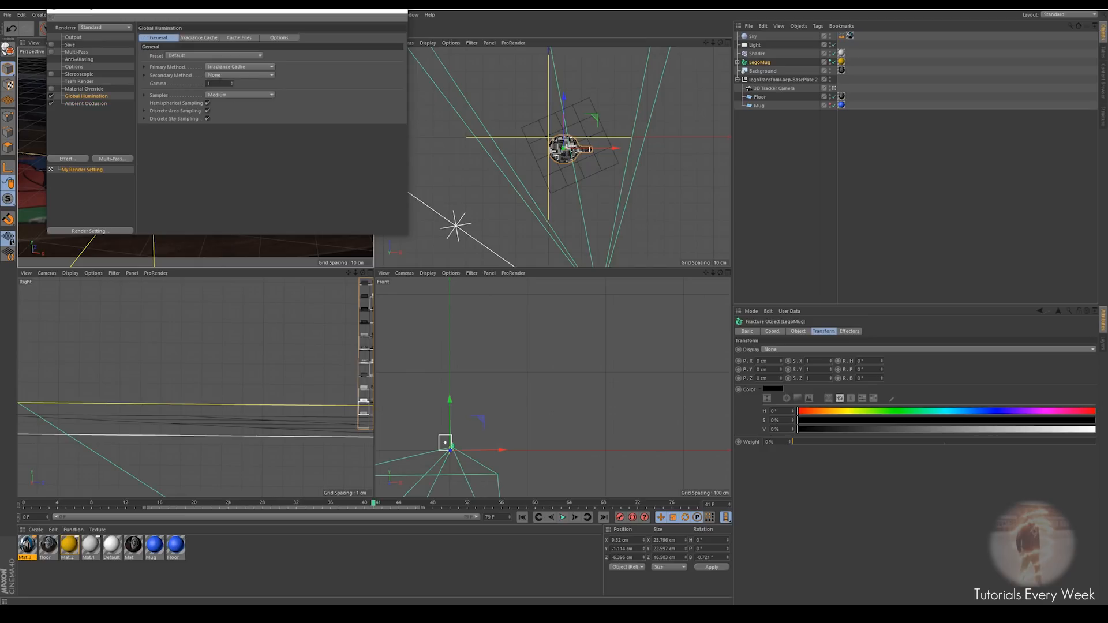
click(216, 95)
click(214, 116)
Switch the renderer to Physical, with the Adaptive sampler and Low sampling quality
click(95, 29)
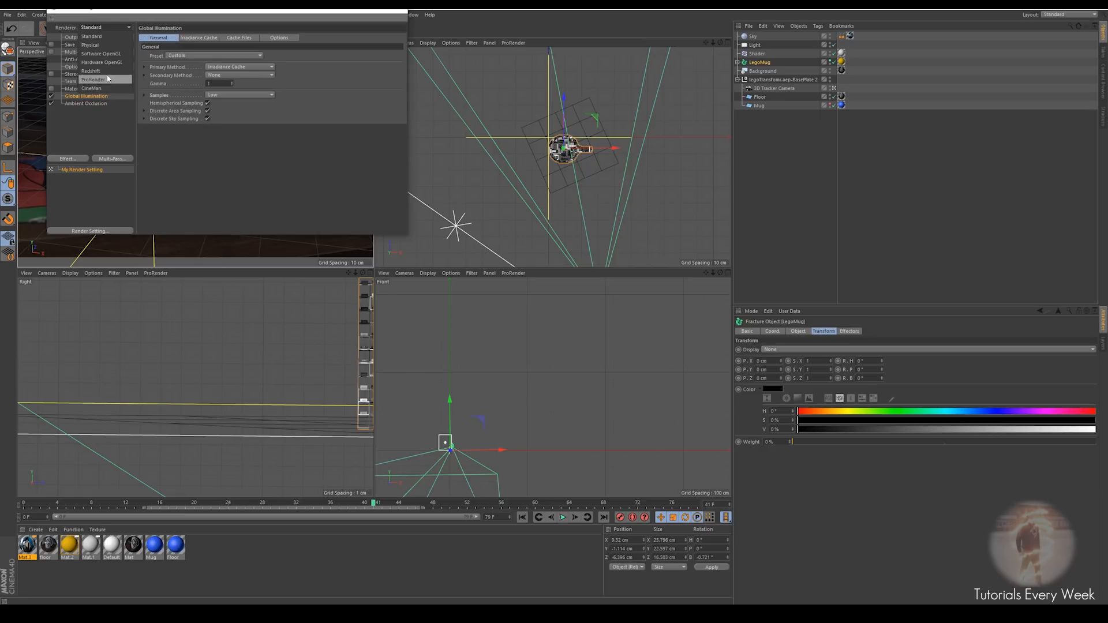
click(93, 46)
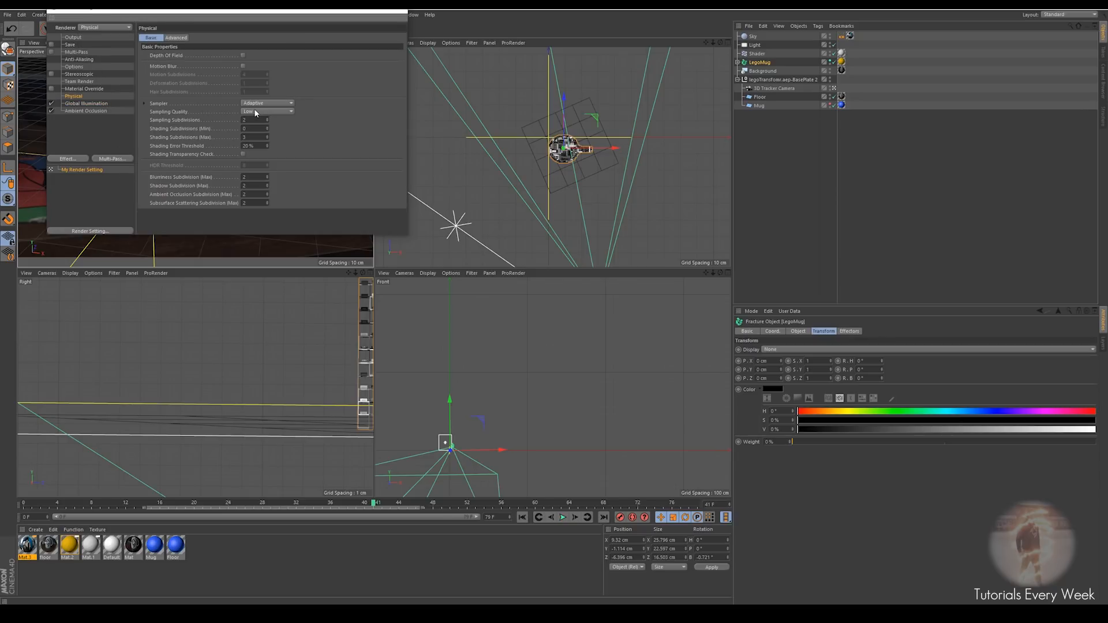
click(254, 108)
click(255, 121)
click(258, 104)
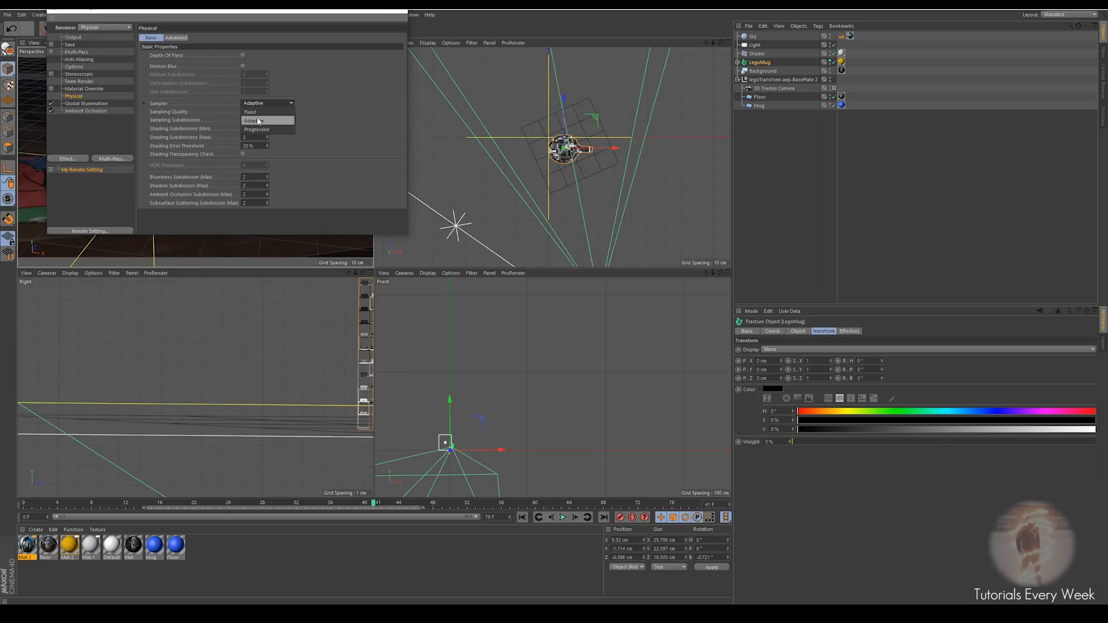
click(265, 107)
click(259, 104)
click(259, 120)
click(260, 111)
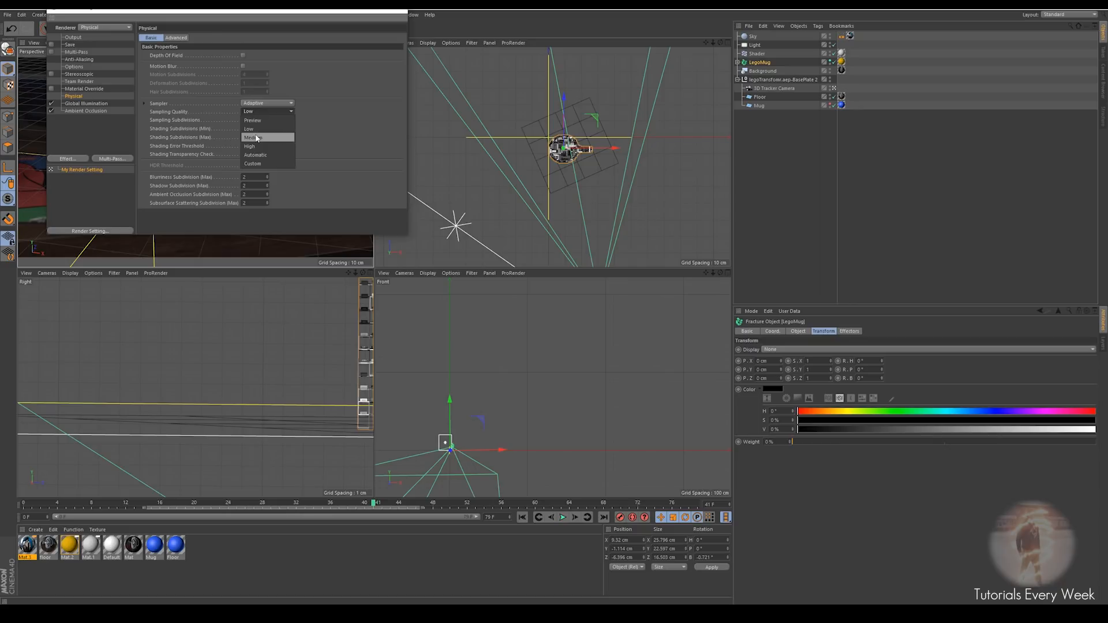
click(338, 114)
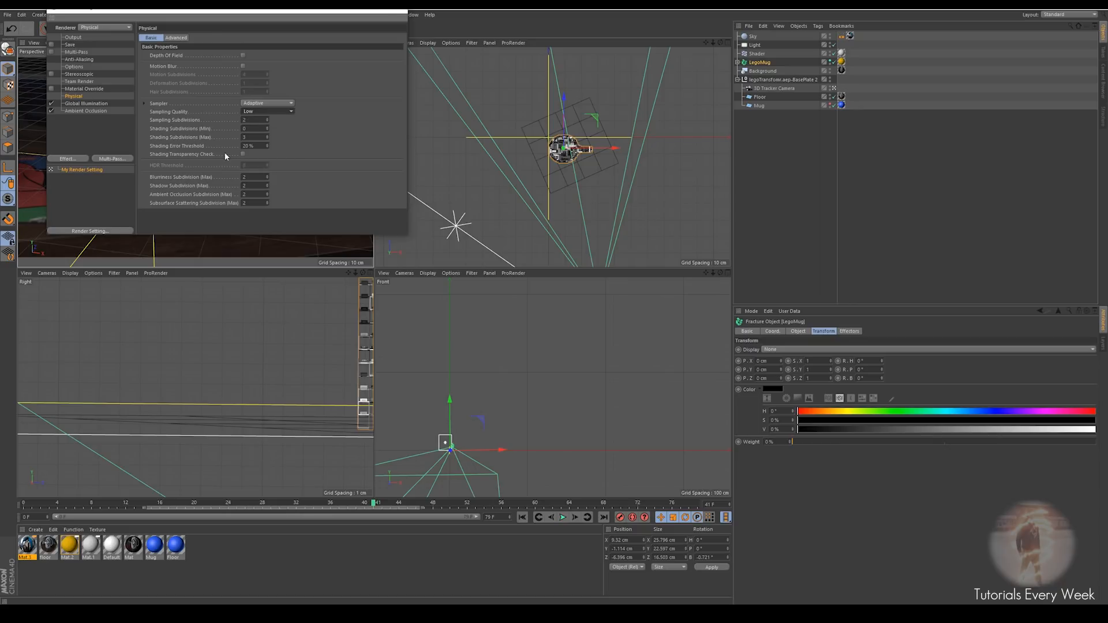
click(402, 11)
Test-render the project in the Picture Viewer without saving, inspect the mug, and stop the render
click(222, 190)
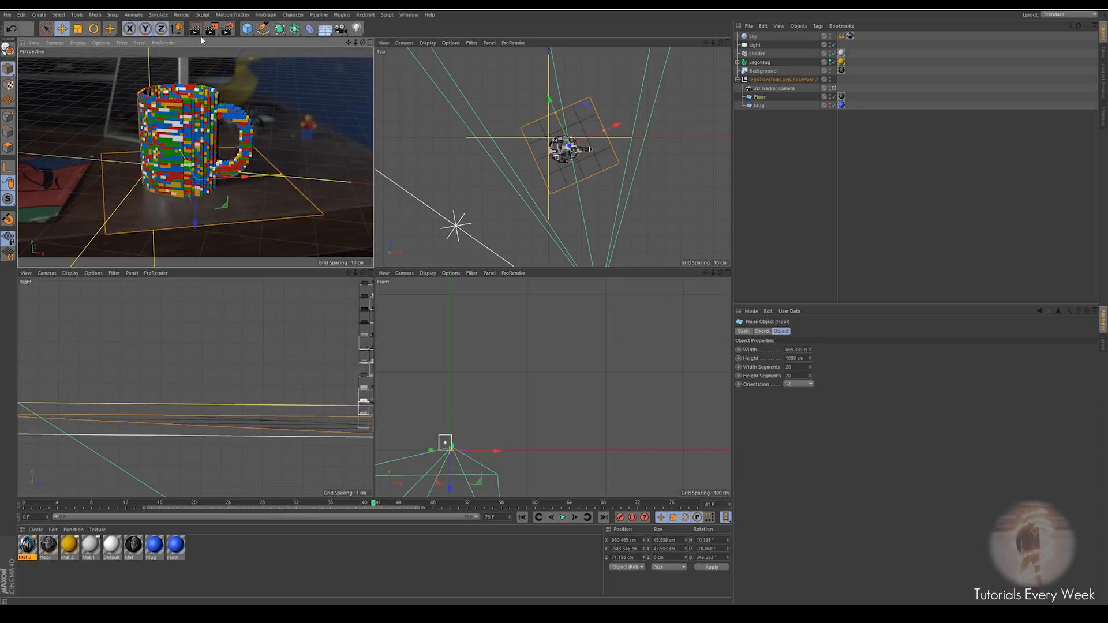
click(211, 29)
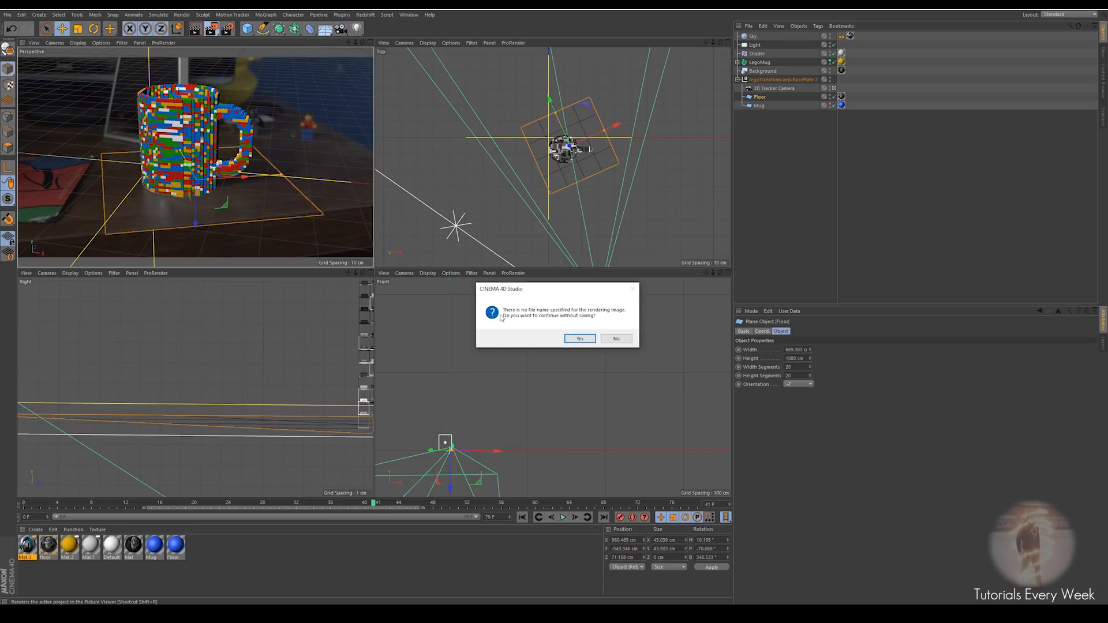
click(580, 339)
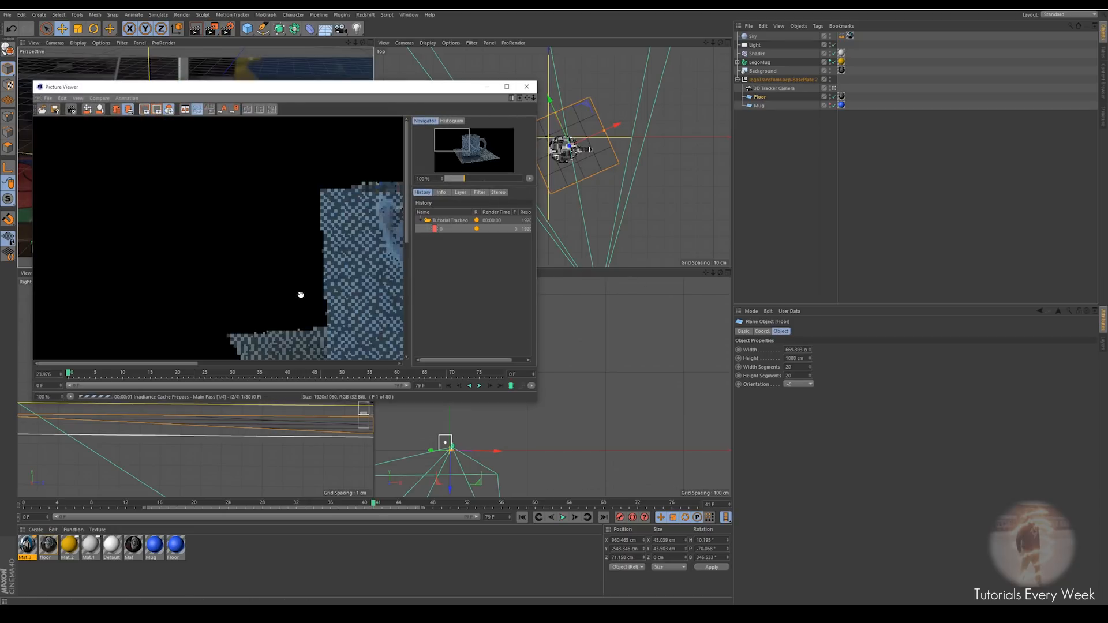
scroll(306, 292, down, 2)
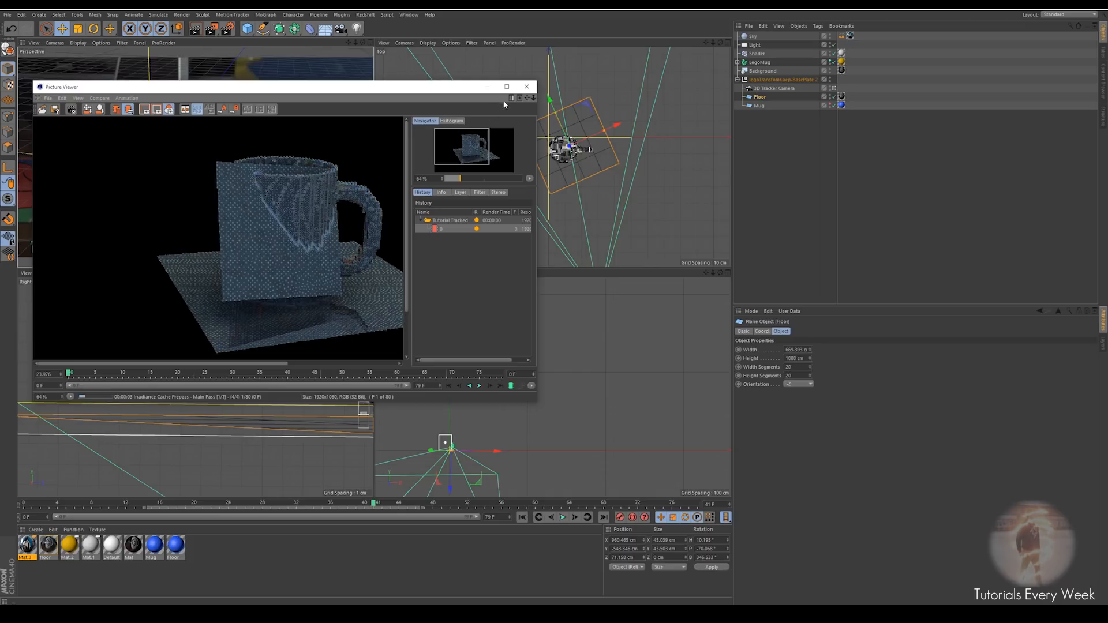
click(526, 87)
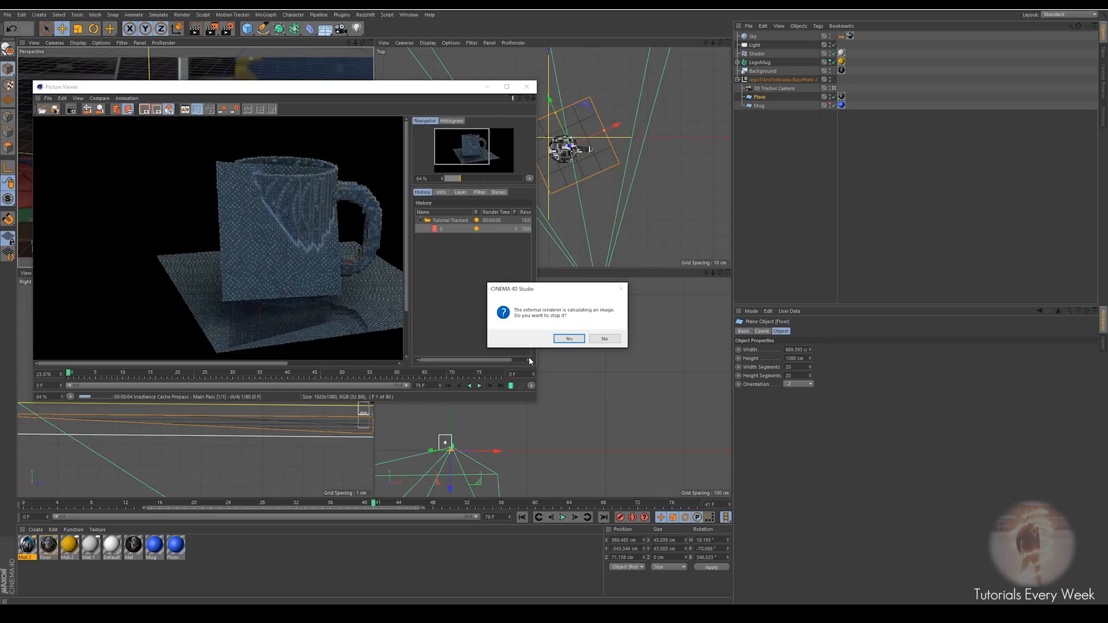
click(569, 338)
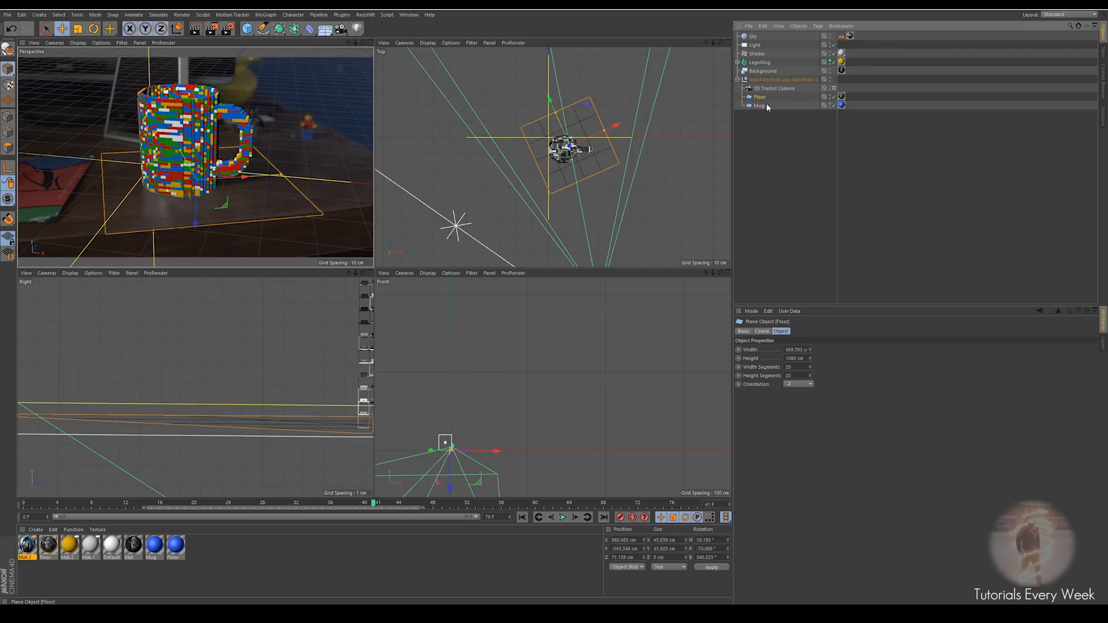
Hide the Mug plane from rendering and start another test render
click(829, 106)
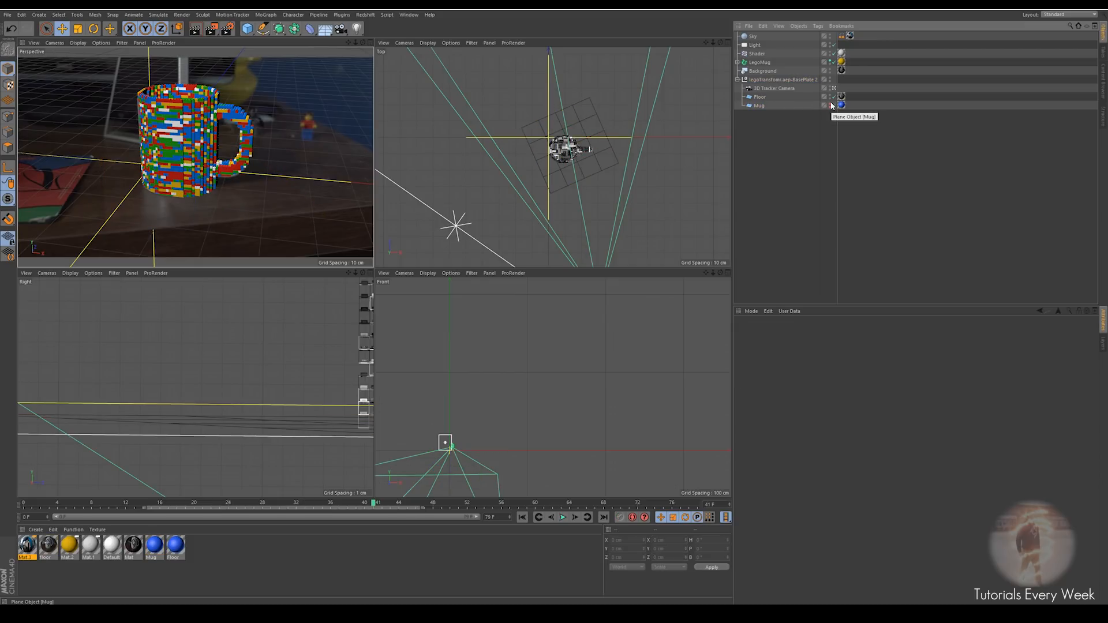
click(211, 28)
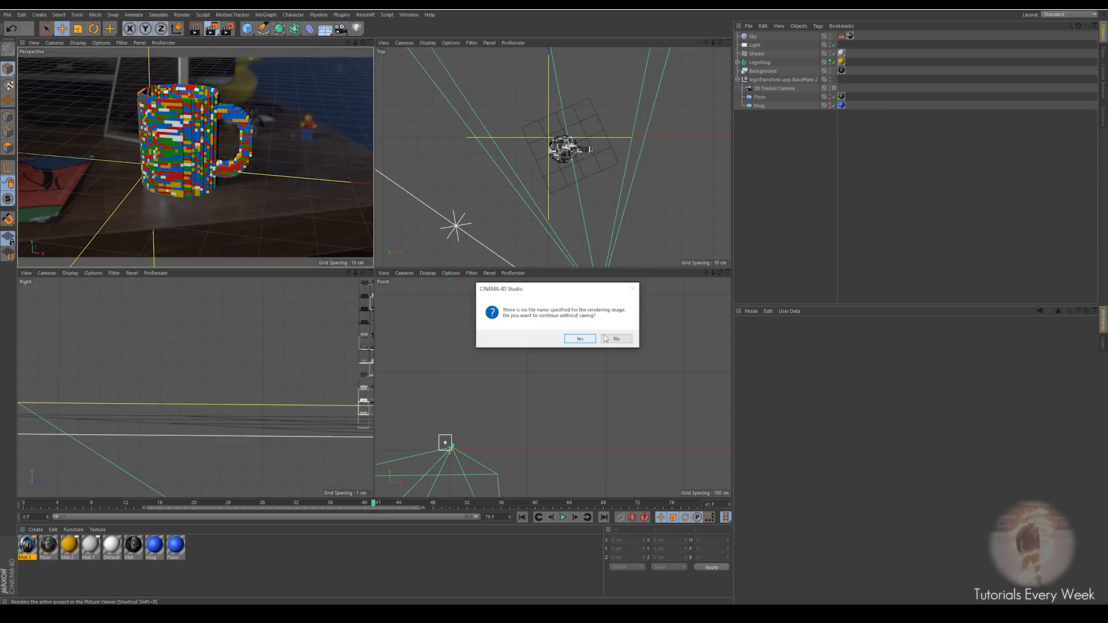
click(579, 339)
Set the render output resolution to 1280 x 720 pixels
click(227, 28)
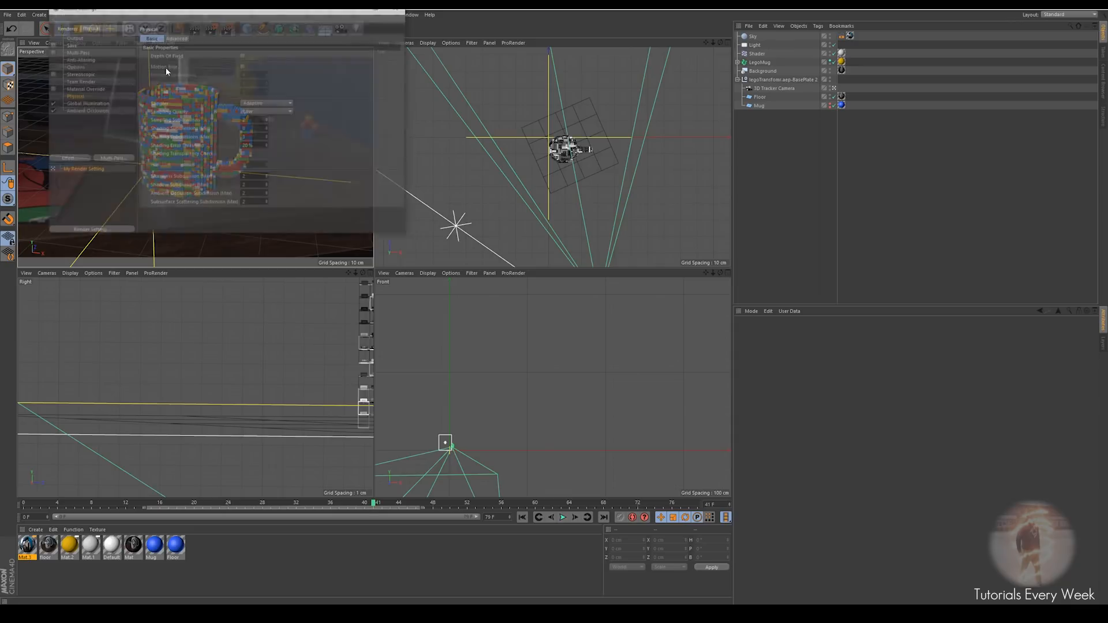
click(72, 44)
click(73, 37)
double_click(192, 45)
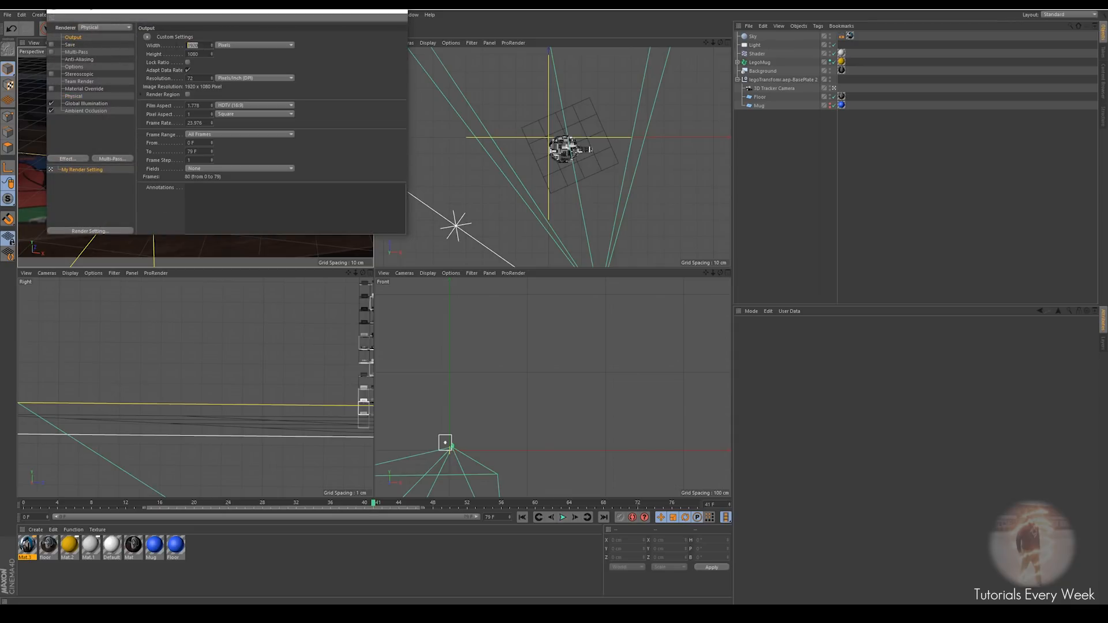
text(1280)
key(Return)
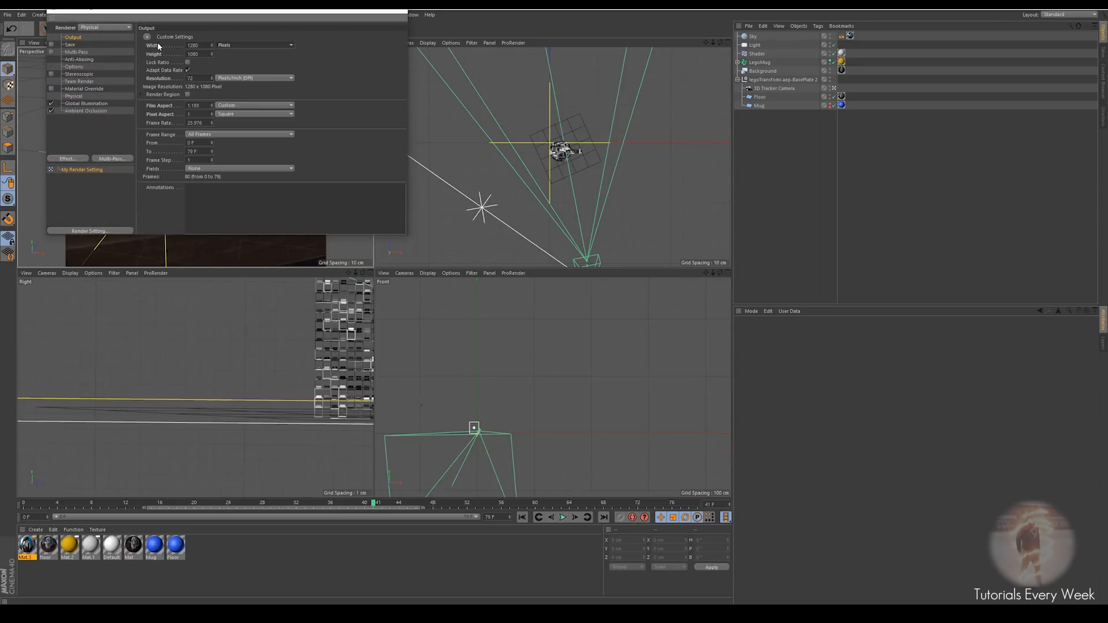
double_click(192, 53)
text(720)
key(Return)
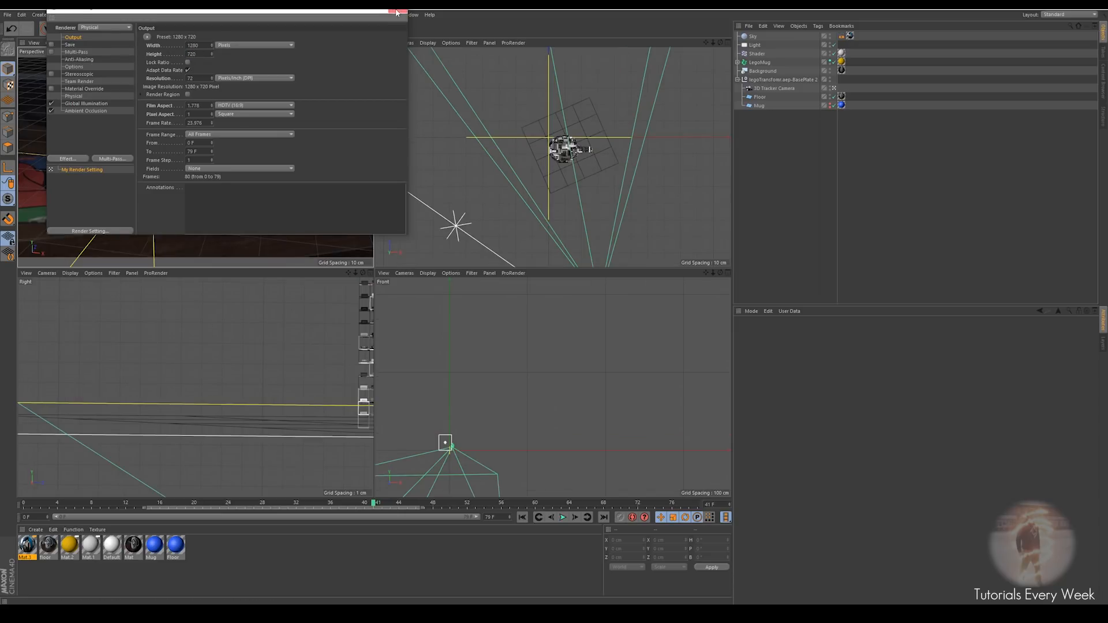
click(399, 13)
Set the render output's frame range to Current Frame and close the render settings
click(228, 30)
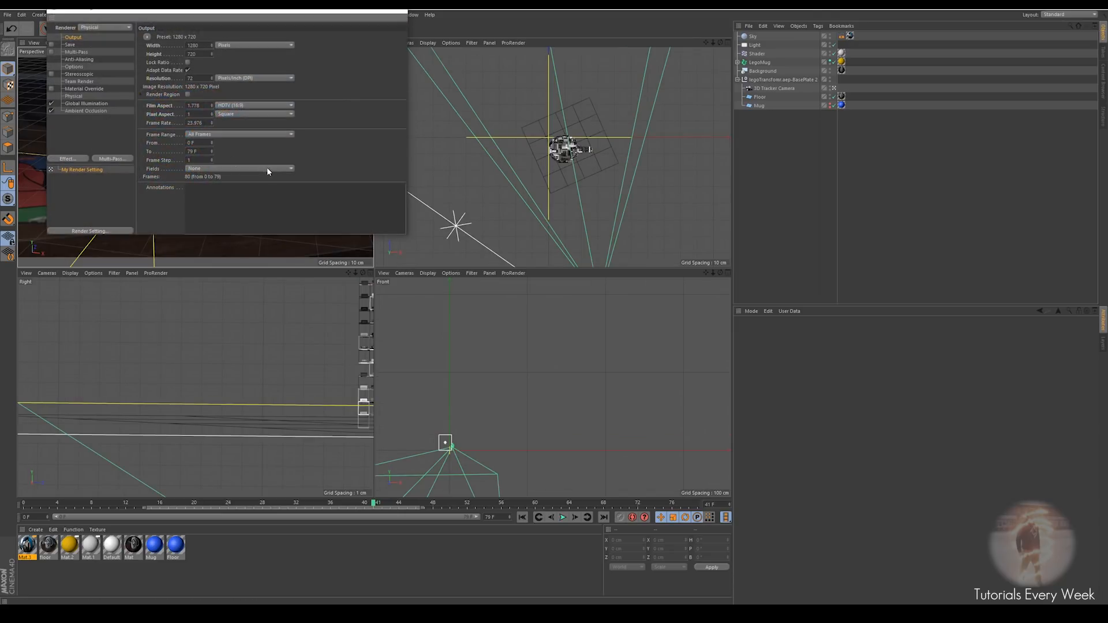
click(207, 134)
click(202, 151)
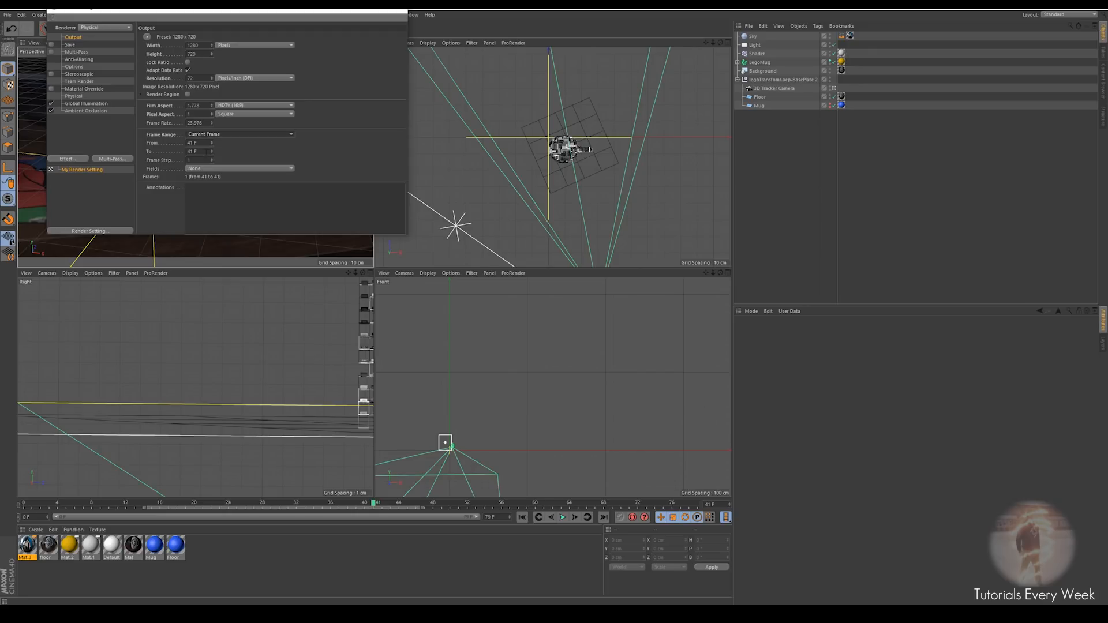
click(202, 134)
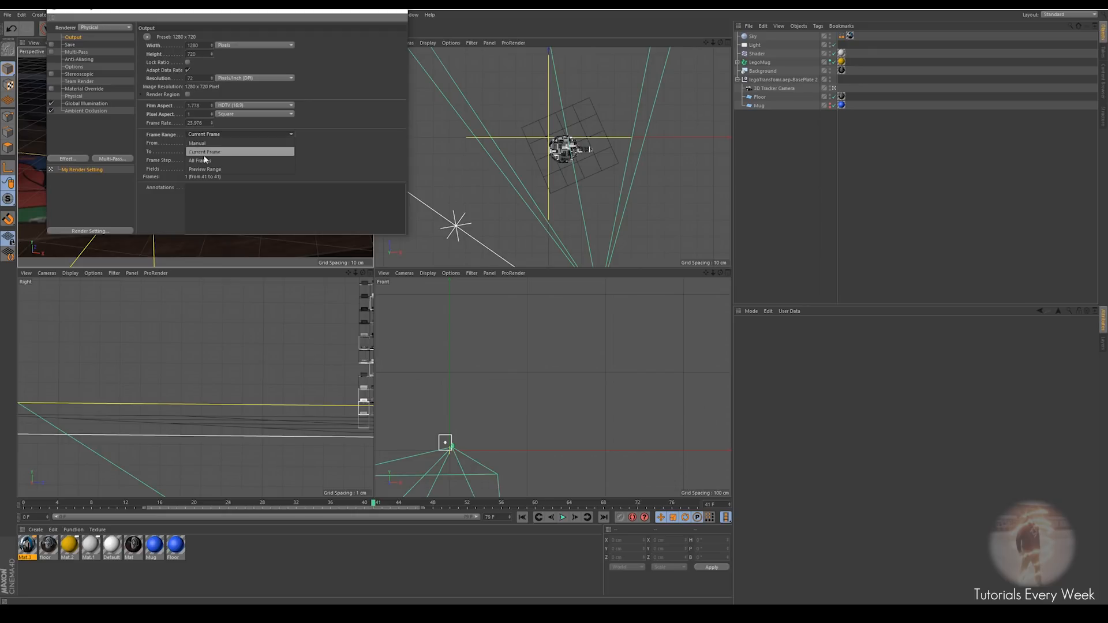
click(375, 17)
click(402, 14)
Test-render the current frame in the Picture Viewer and inspect the mug and its contact with the table
click(211, 28)
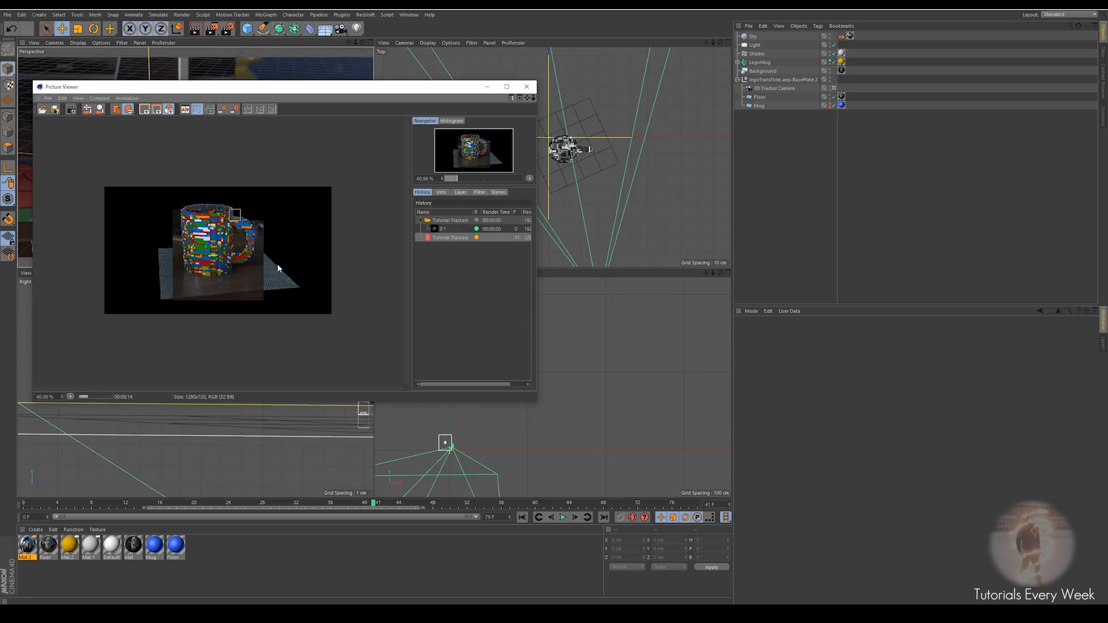
scroll(242, 302, up, 3)
drag(267, 351, 258, 316)
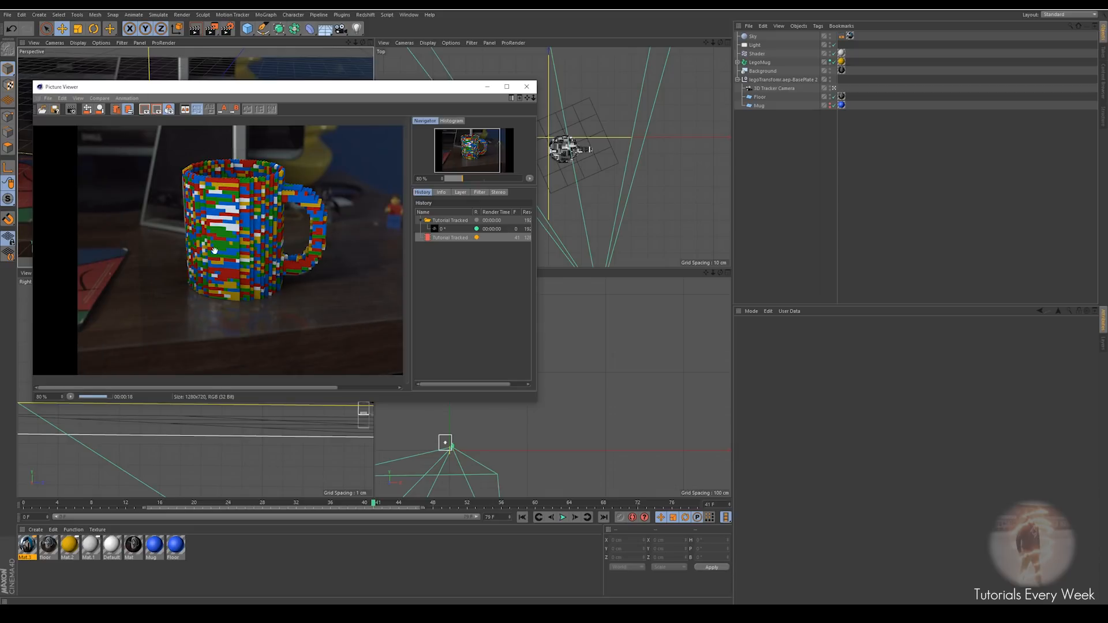
scroll(210, 257, down, 3)
scroll(210, 260, up, 3)
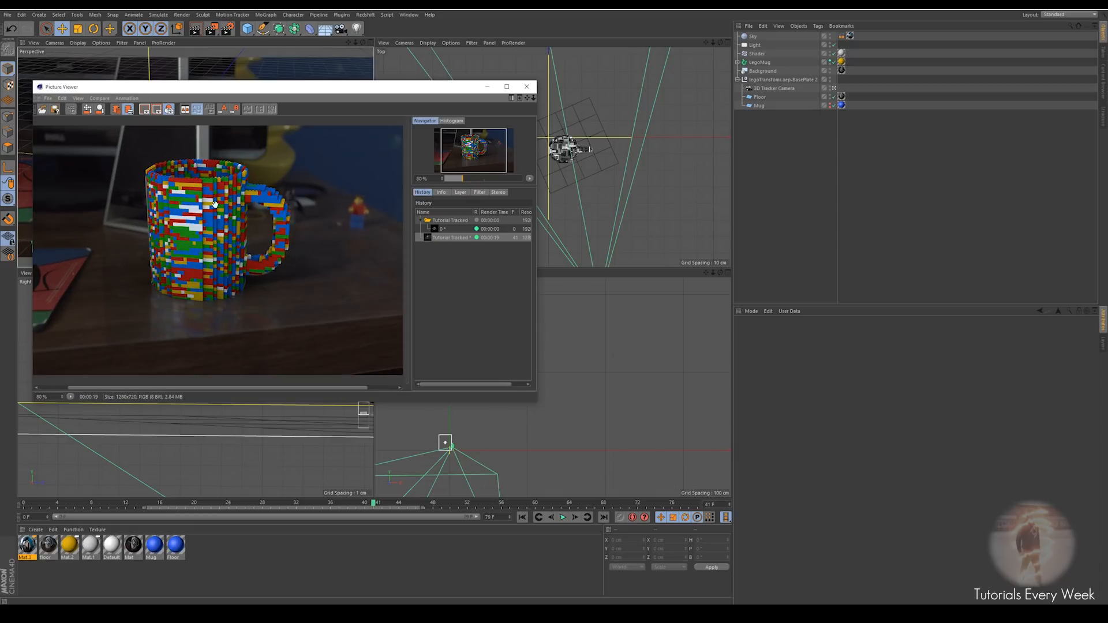
scroll(222, 230, down, 3)
scroll(178, 245, up, 2)
scroll(231, 211, up, 2)
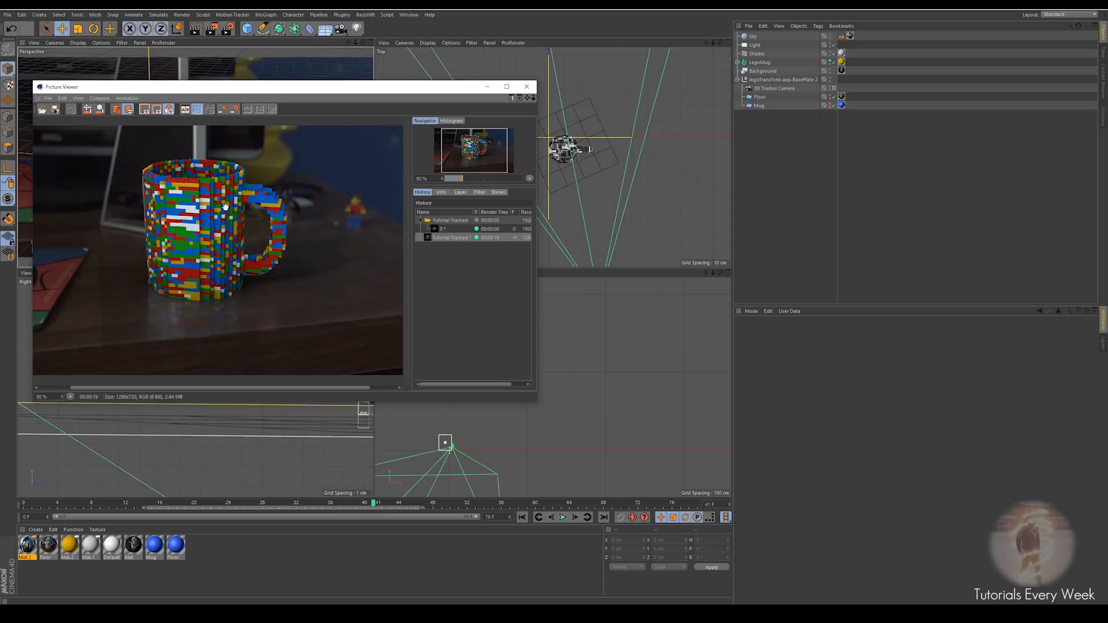
scroll(226, 207, up, 1)
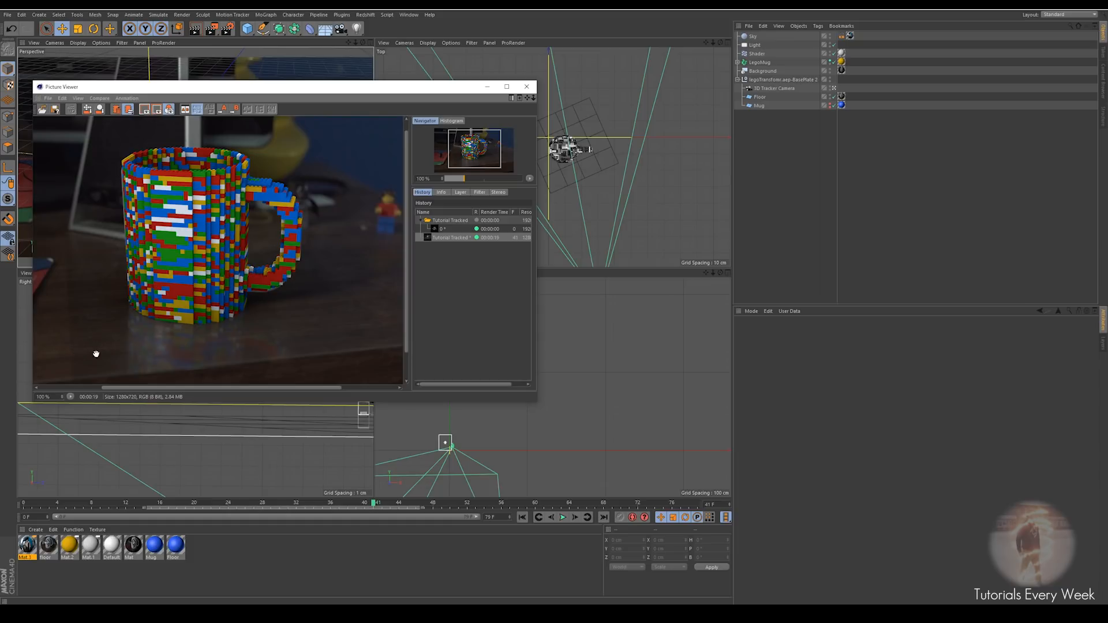
Add a Compositing tag to the Floor plane, disabling Cast Shadows and Receive Shadows and enabling Compositing Background
click(760, 97)
right_click(758, 97)
mouse_move(837, 101)
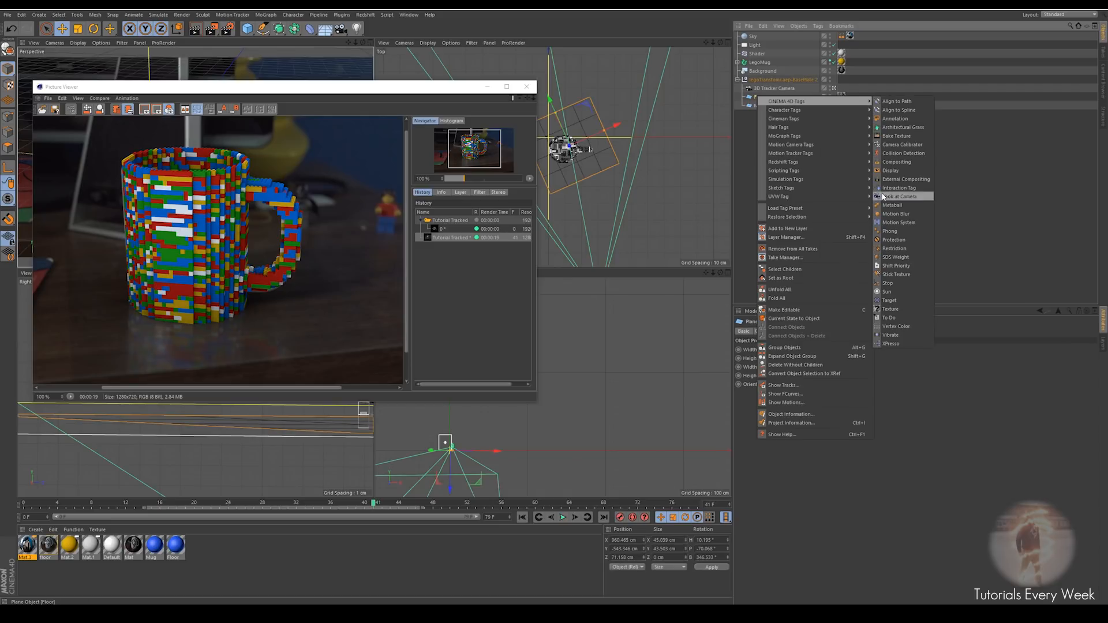
click(892, 163)
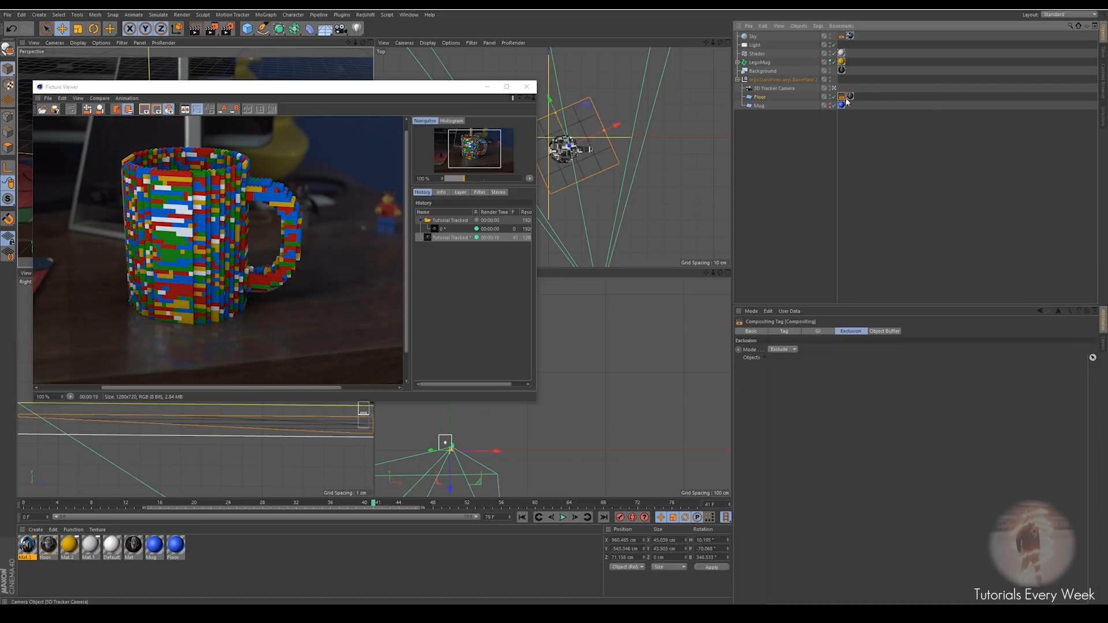
click(806, 332)
click(785, 331)
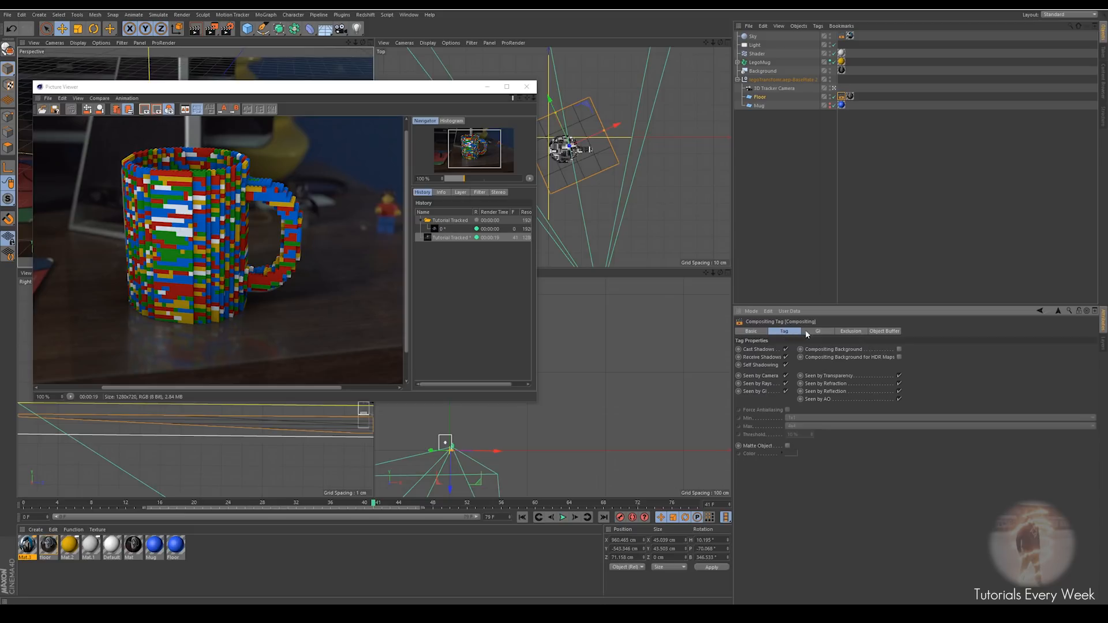
click(786, 358)
Test-render the frame with the Floor's compositing settings, inspect the mug and table, and close the Picture Viewer
click(211, 28)
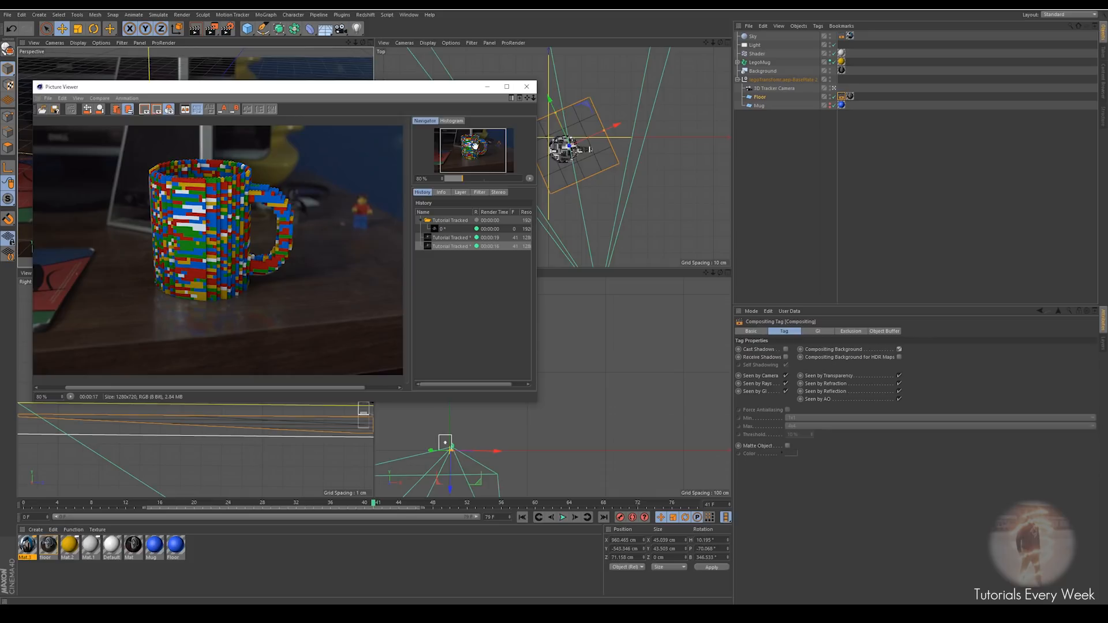
scroll(154, 243, down, 2)
scroll(200, 228, up, 1)
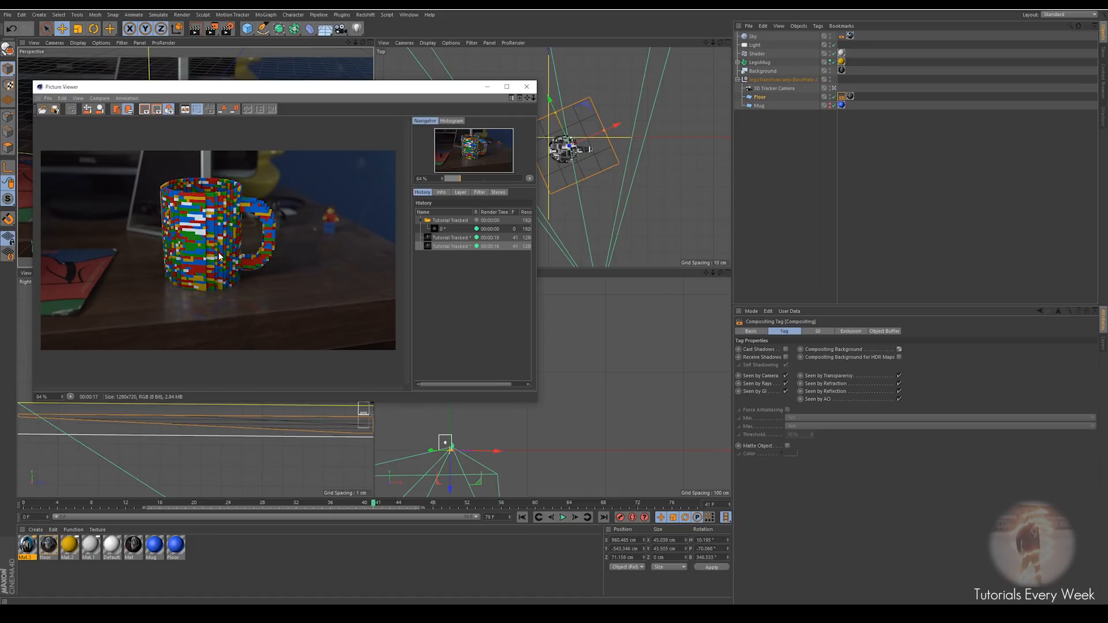
scroll(220, 257, up, 2)
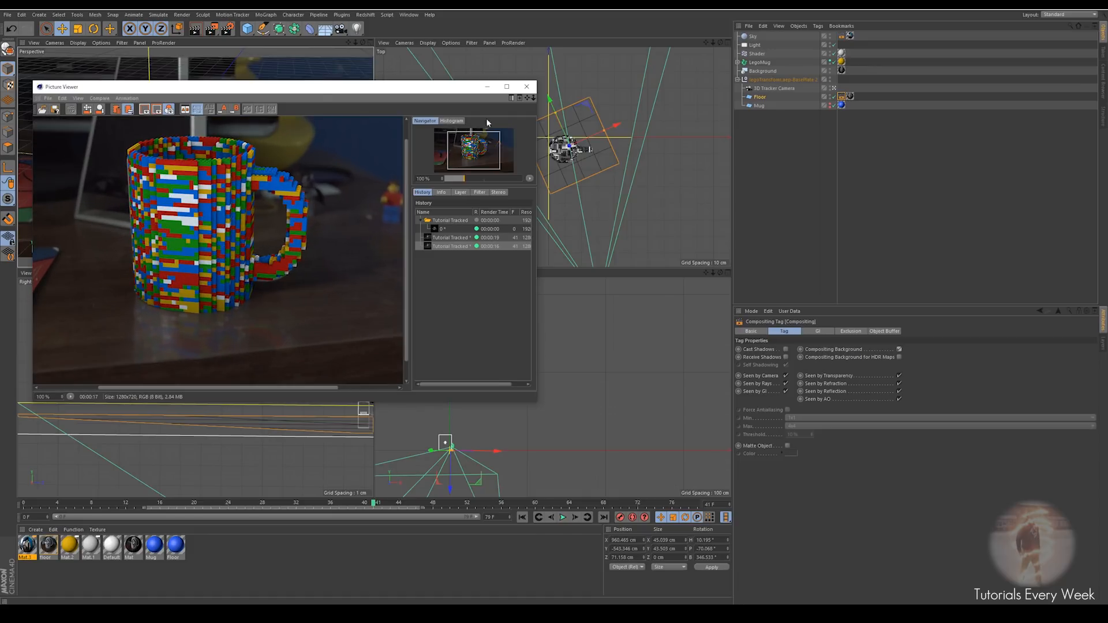
click(527, 88)
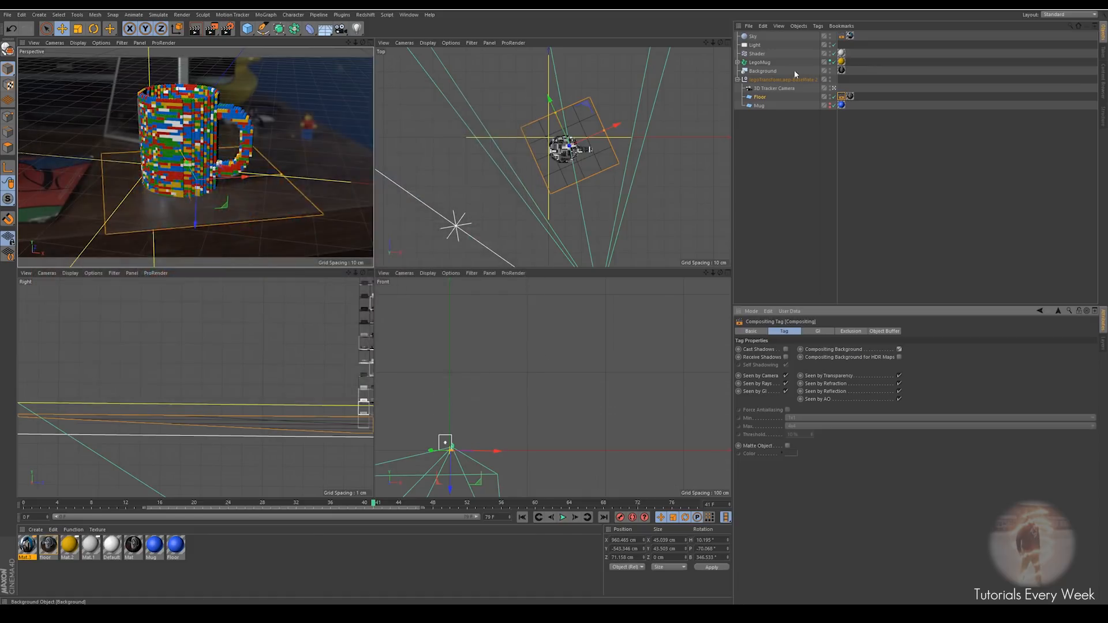
Add a Compositing tag to the LegoMug object and enable Object Buffer 1 on it
click(762, 80)
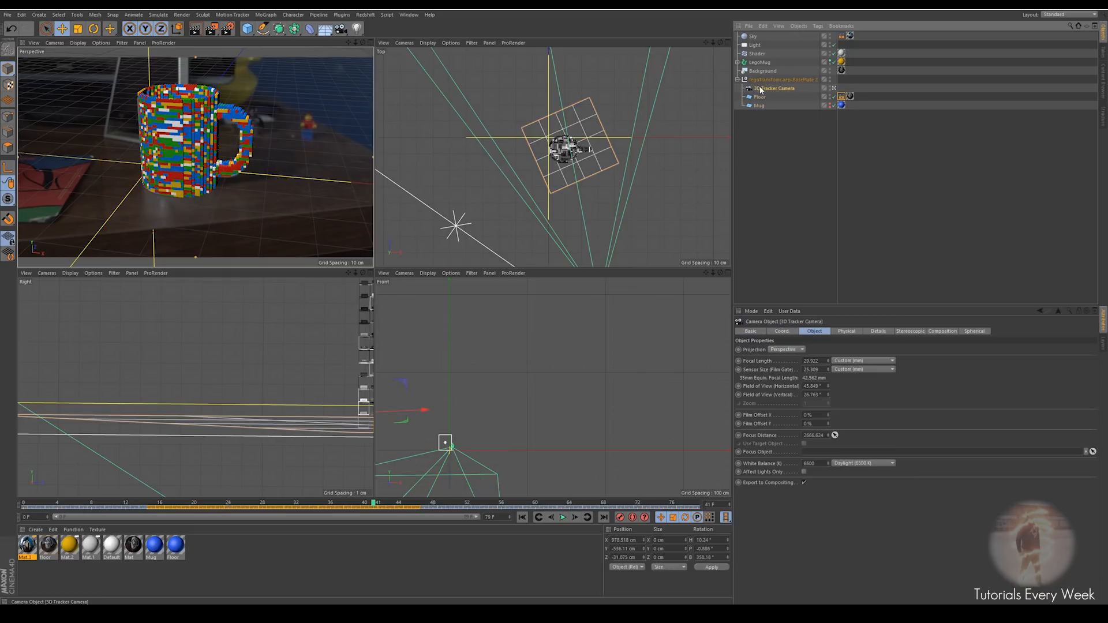
click(759, 62)
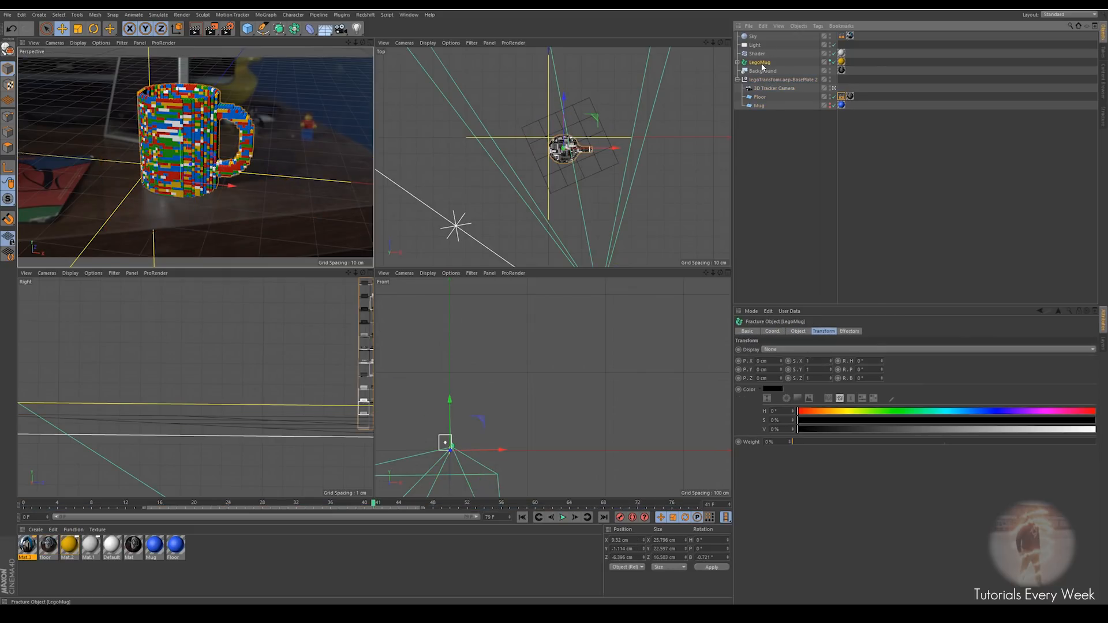
right_click(762, 64)
mouse_move(793, 70)
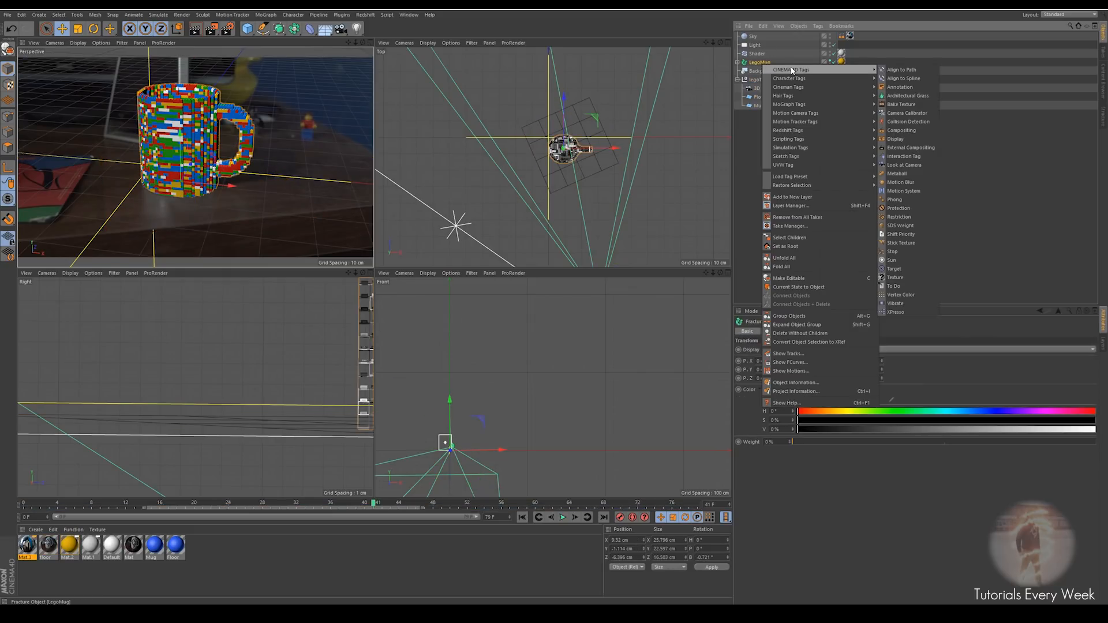
click(900, 131)
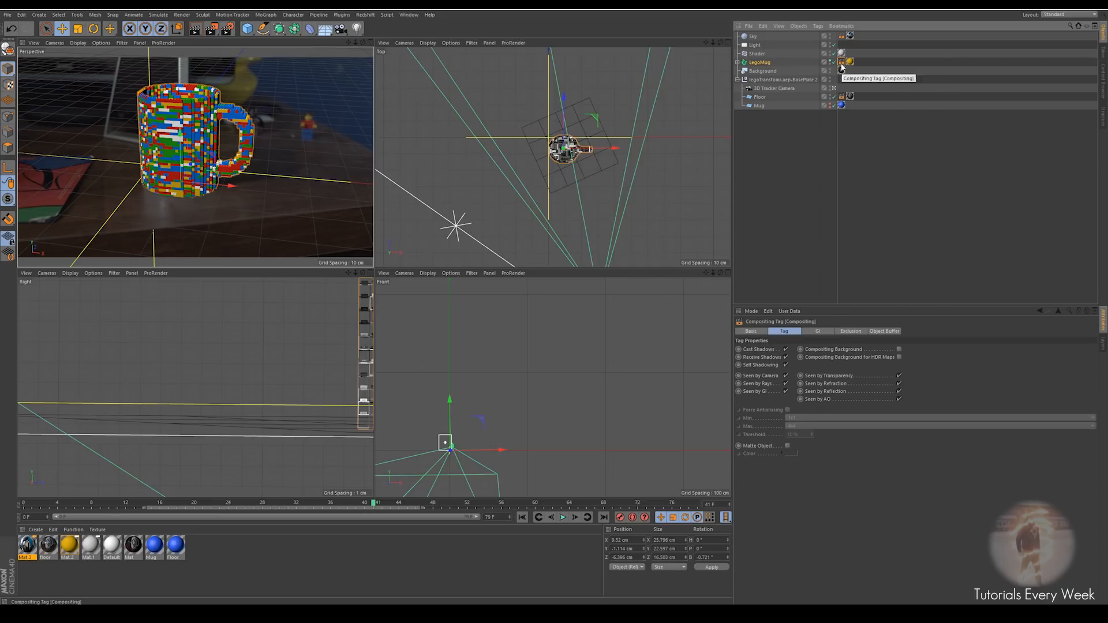
click(878, 332)
click(763, 350)
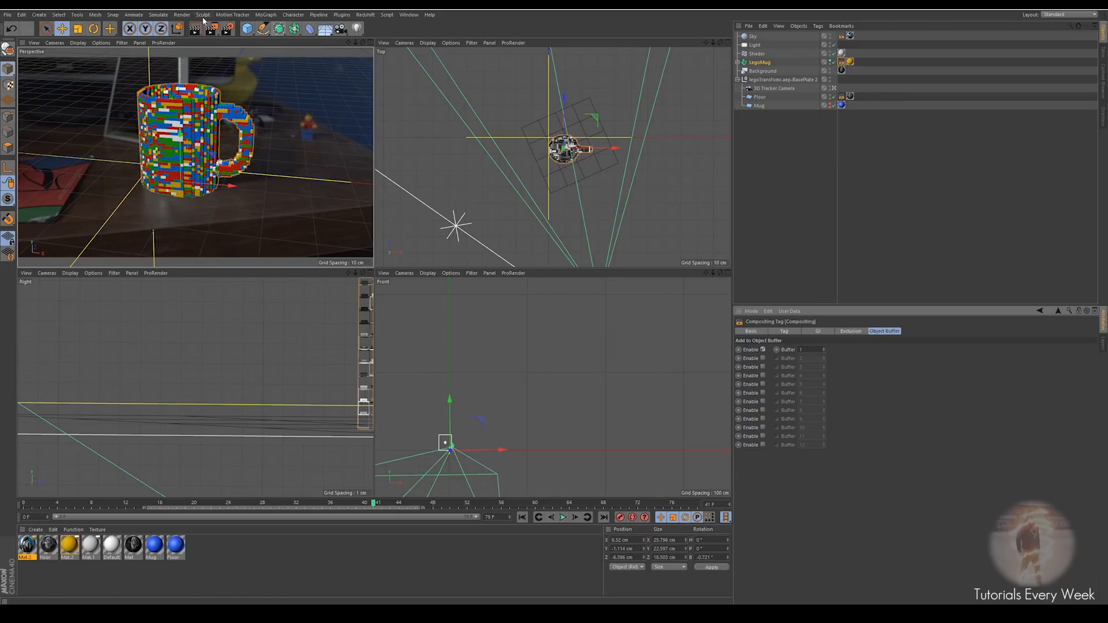
Enable Multi-Pass rendering, add Object Buffer and Reflection passes, and close the render settings
click(227, 29)
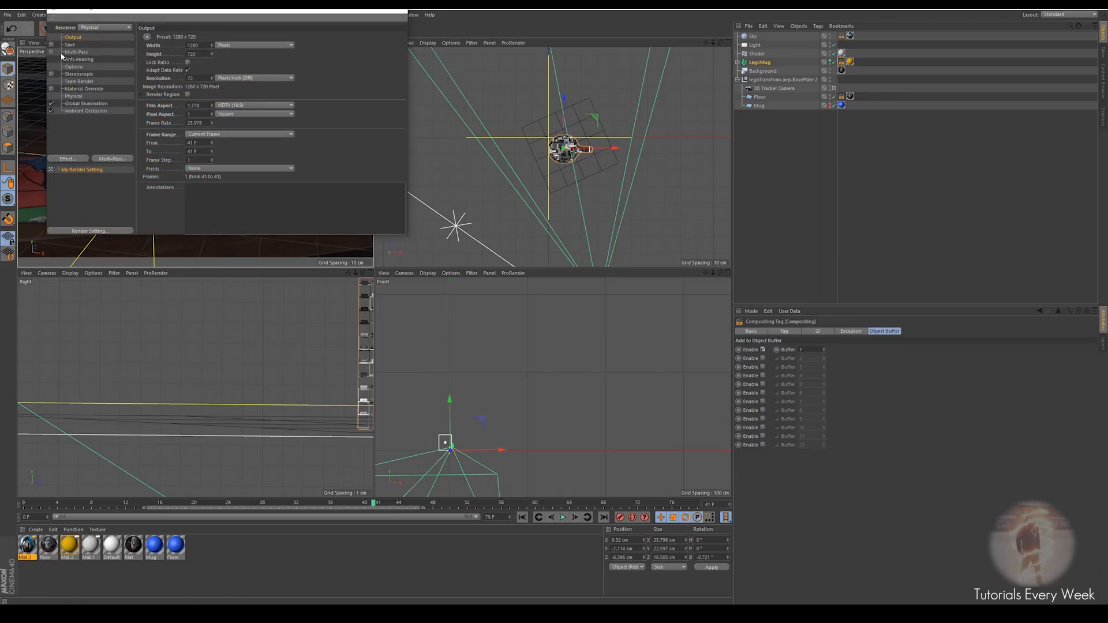
click(51, 51)
click(113, 158)
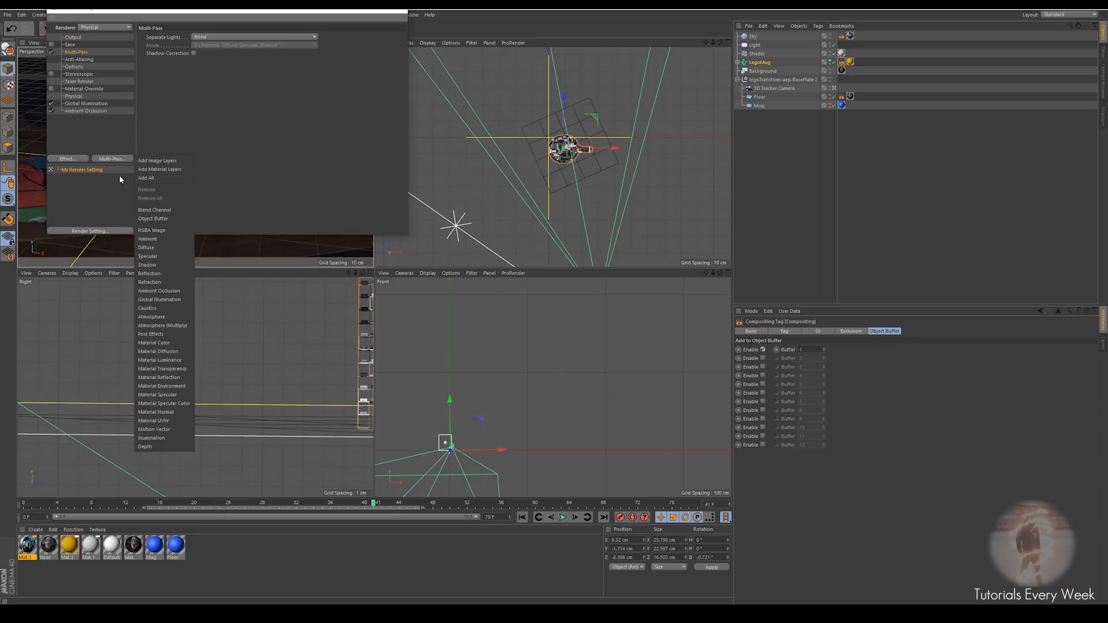
click(155, 219)
click(122, 160)
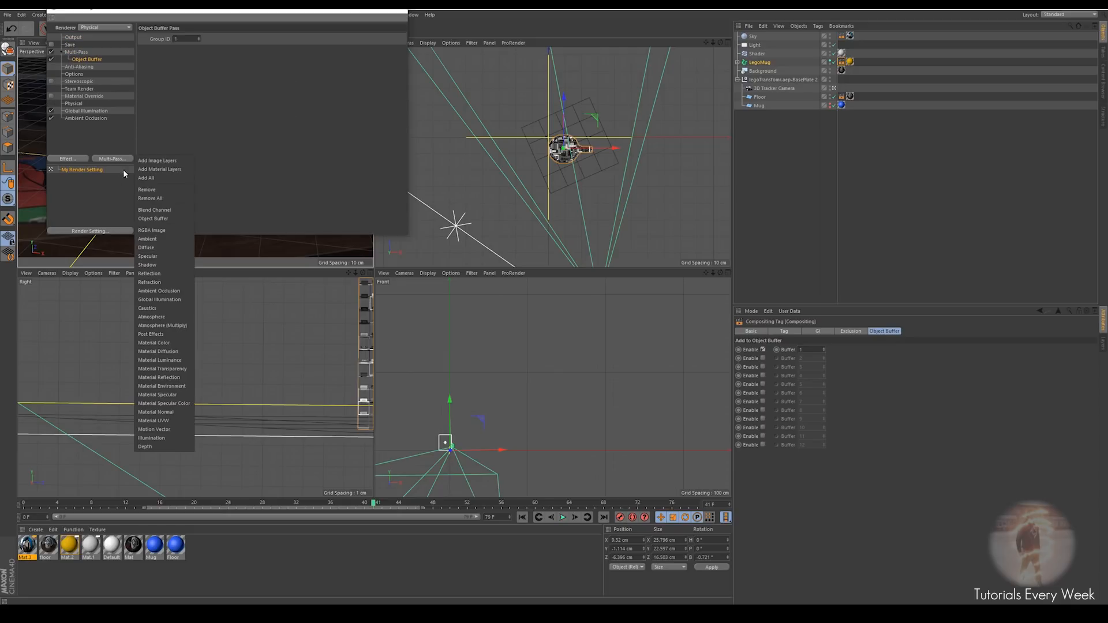
click(149, 273)
click(85, 60)
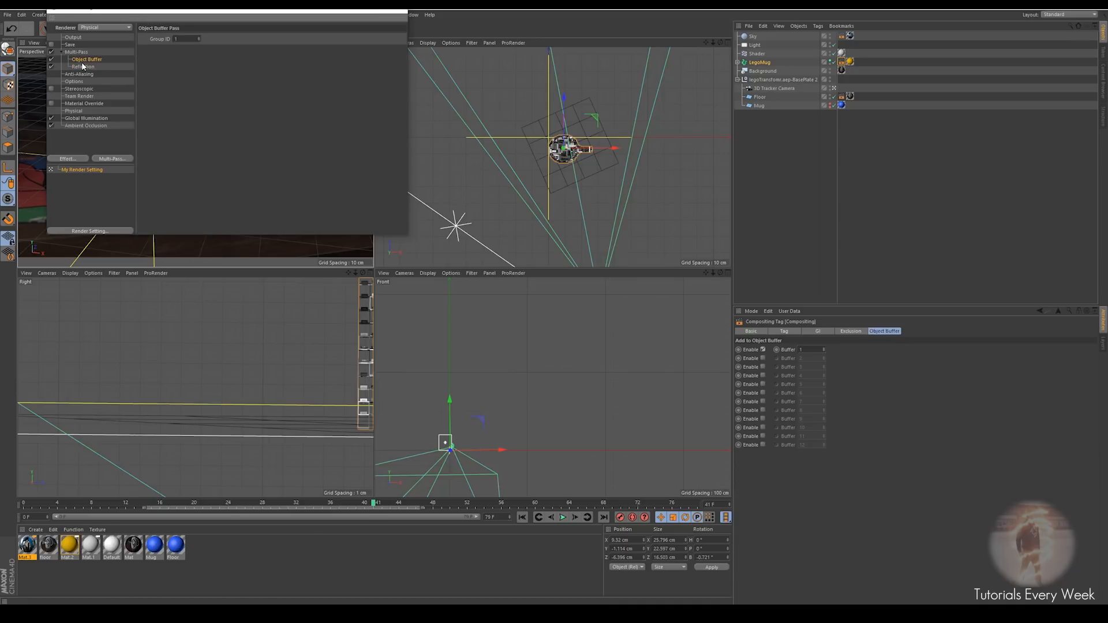
click(84, 66)
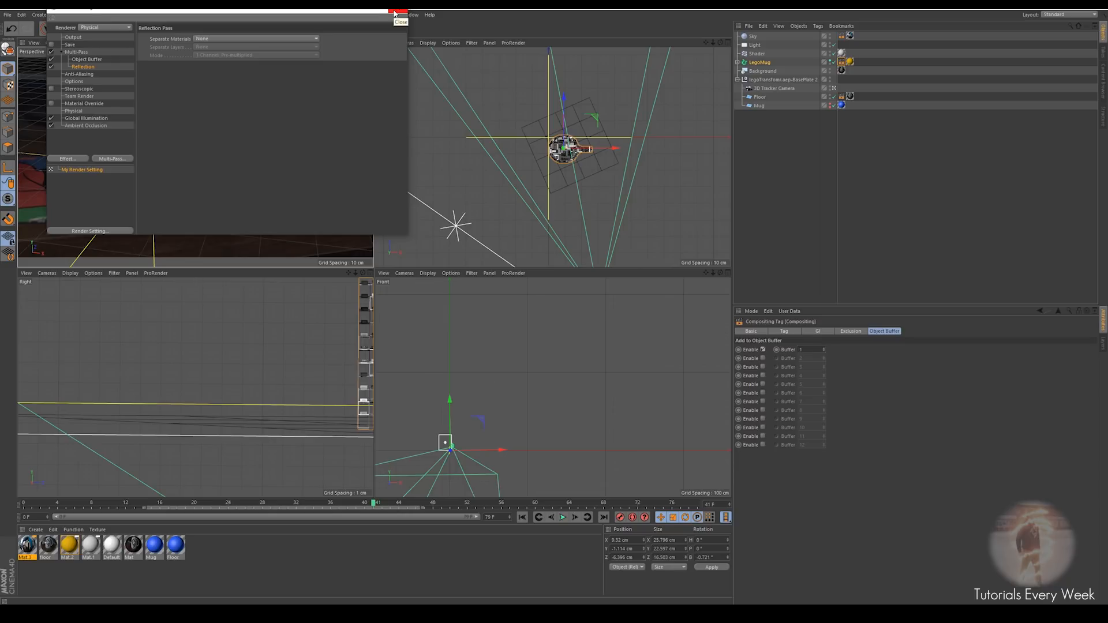
click(395, 12)
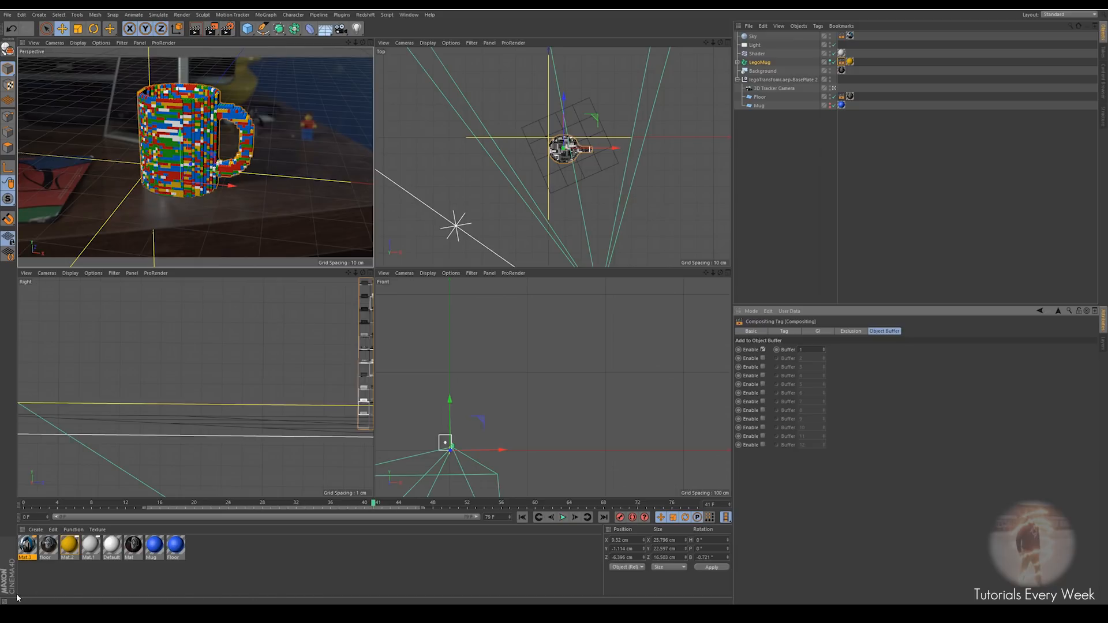
Enable Reflectance on the yellow Mat.2 material and replace its default specular layer with a GGX layer
click(90, 545)
double_click(69, 546)
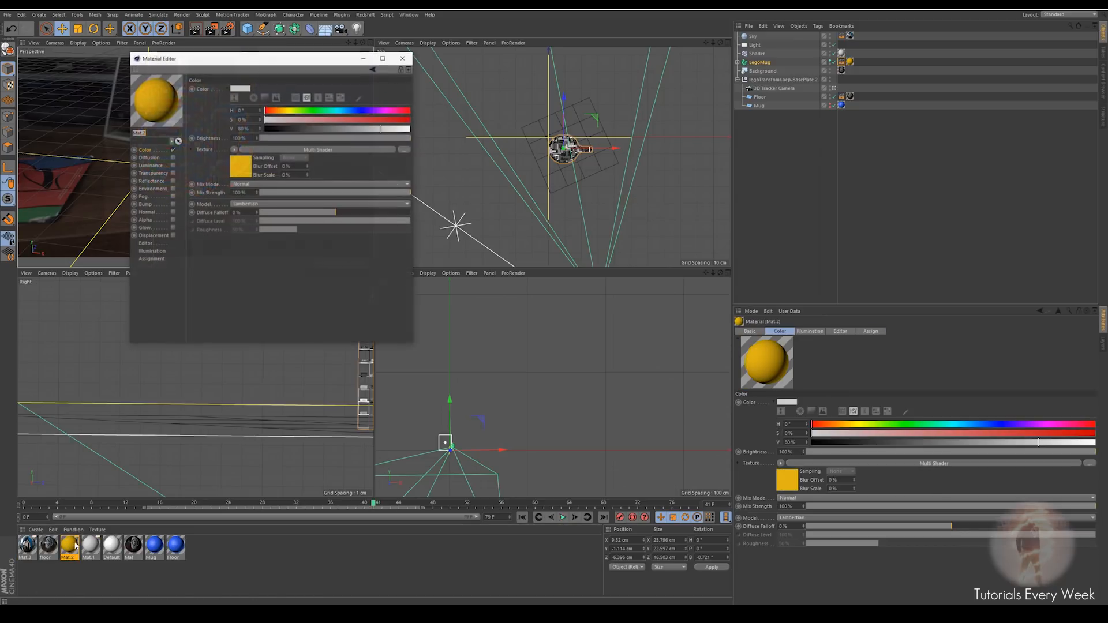
click(173, 180)
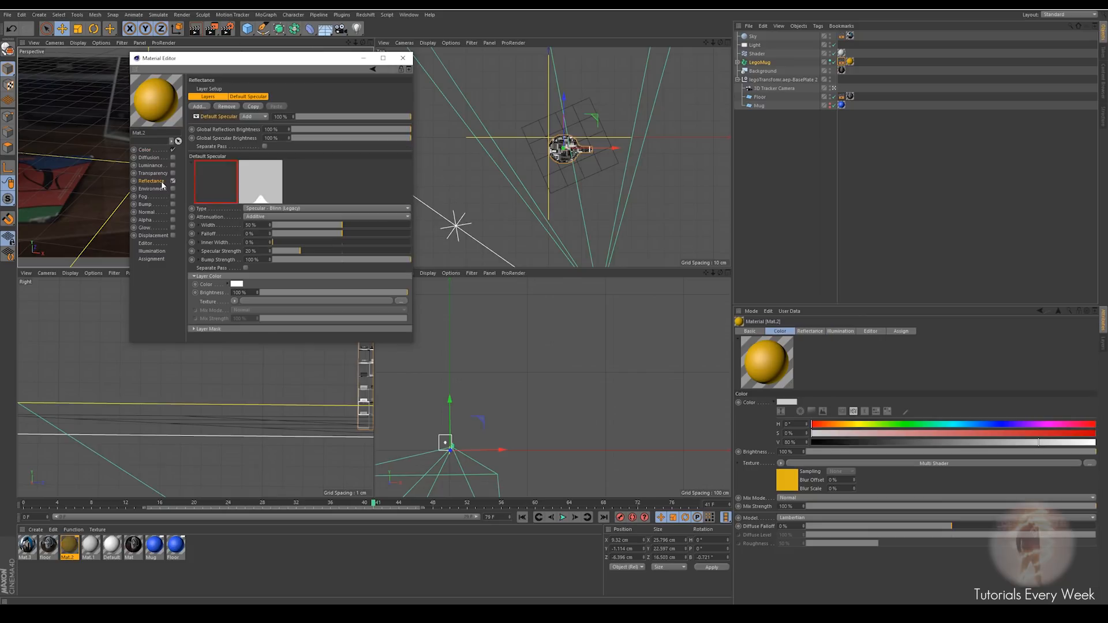
drag(277, 63, 409, 96)
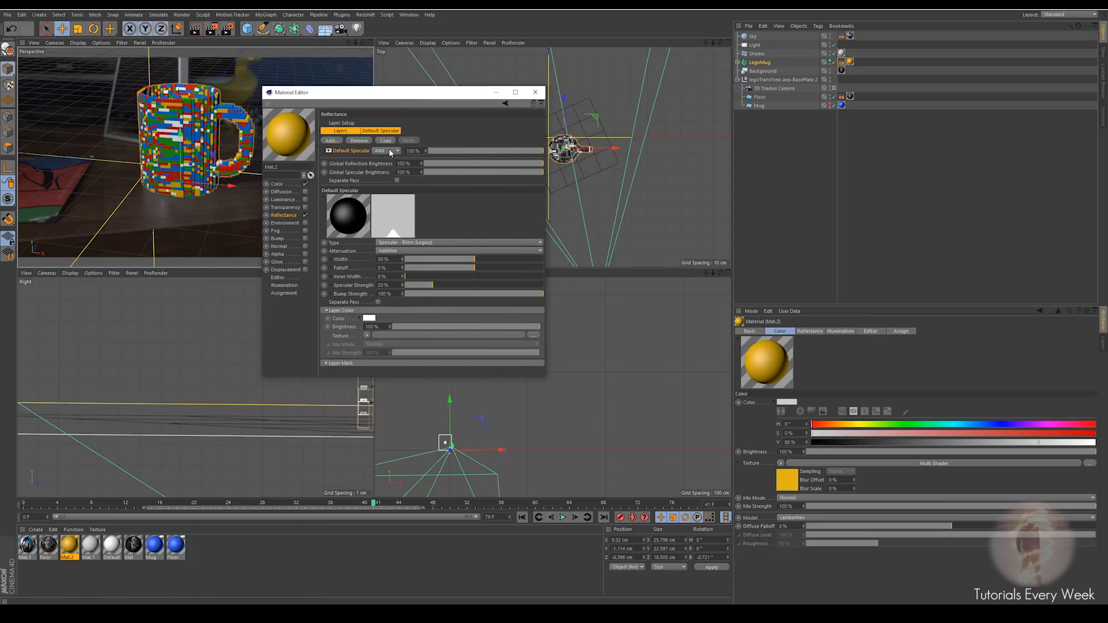
click(357, 141)
click(333, 141)
click(364, 152)
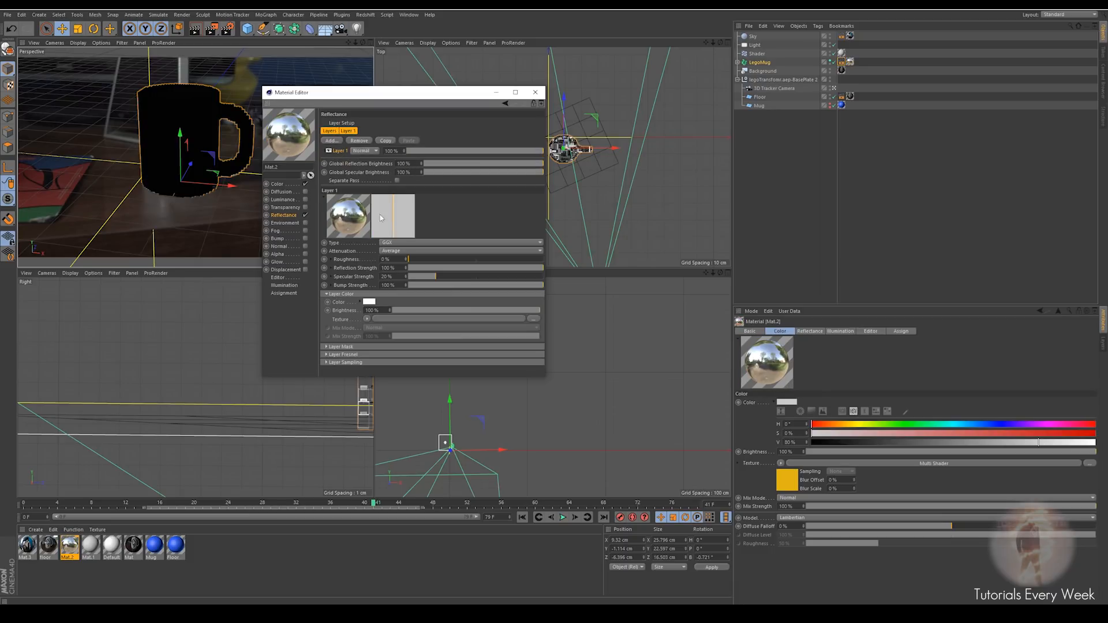
Set the reflectance layer's Fresnel to Dielectric with the PET preset, and its roughness to 4%
click(343, 355)
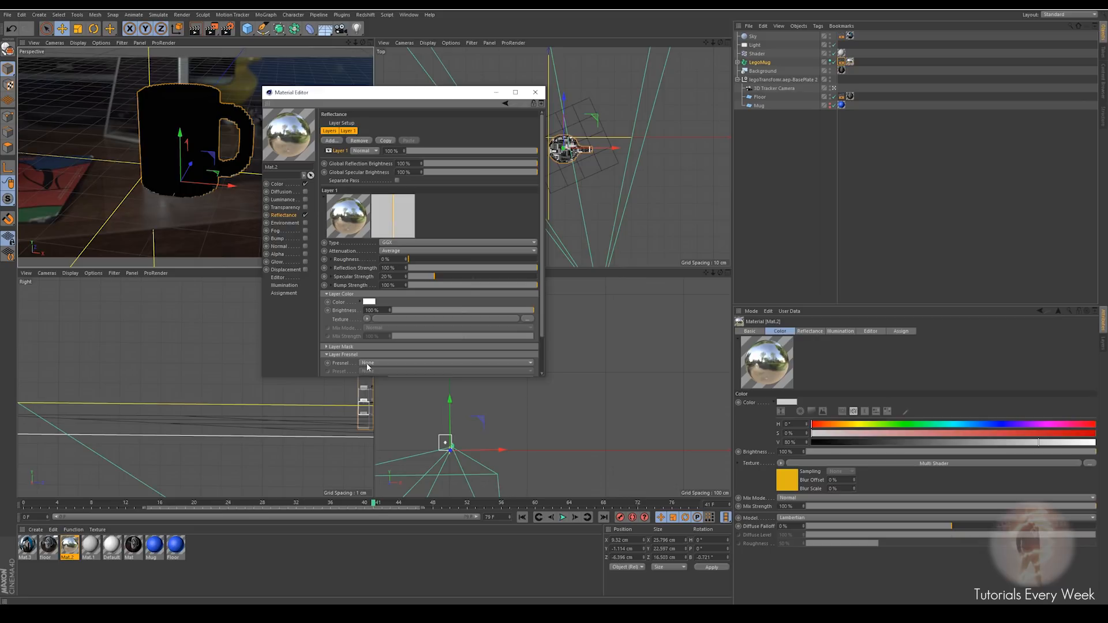
click(366, 363)
click(363, 374)
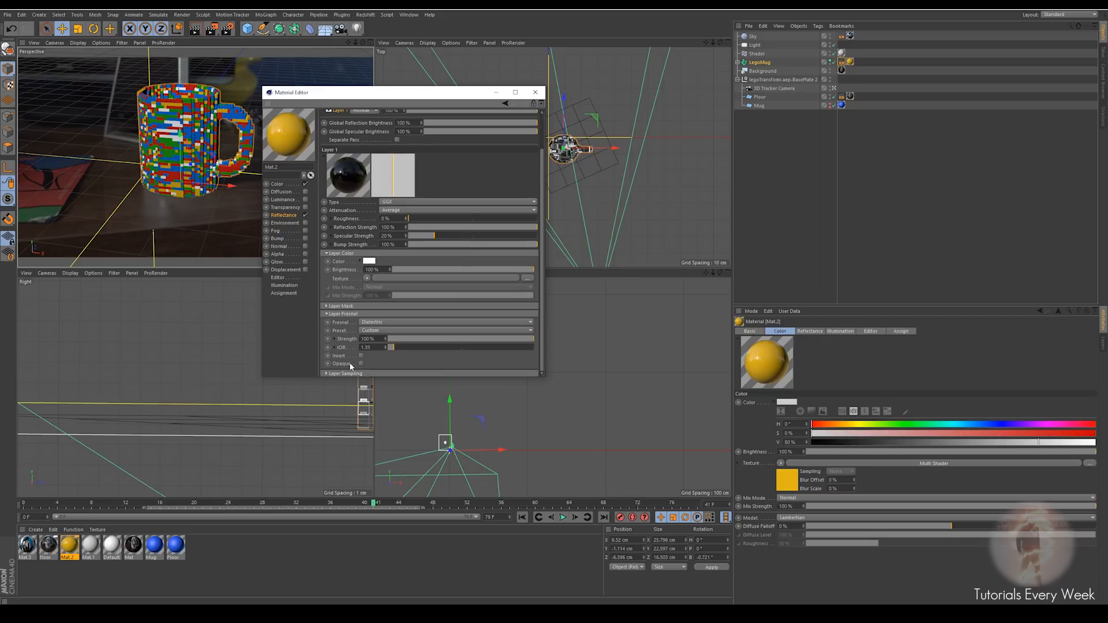
click(382, 330)
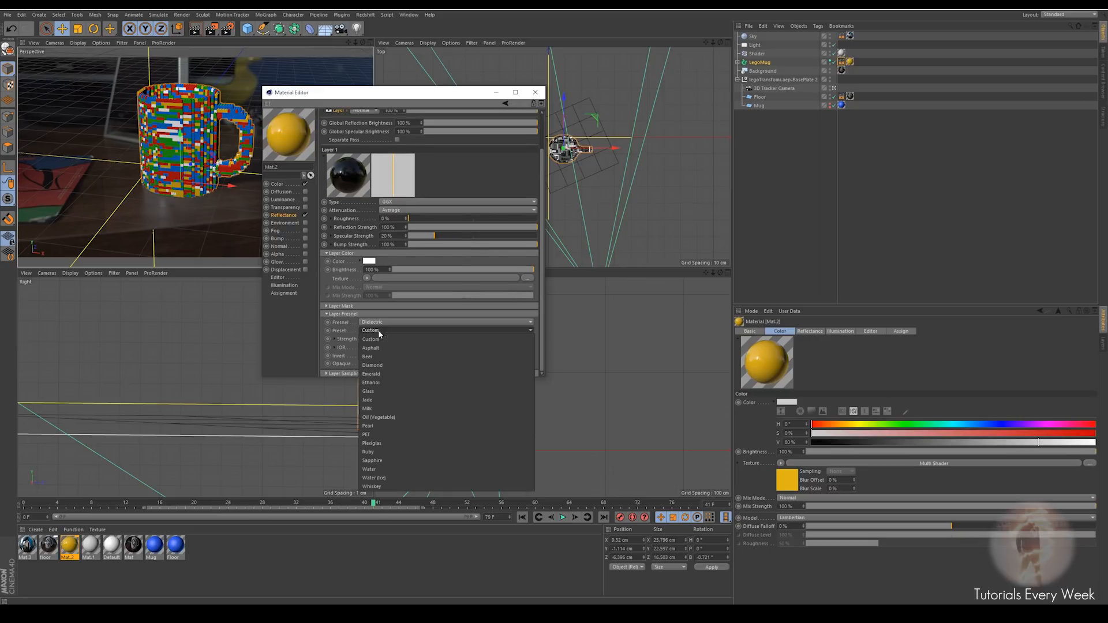
click(370, 437)
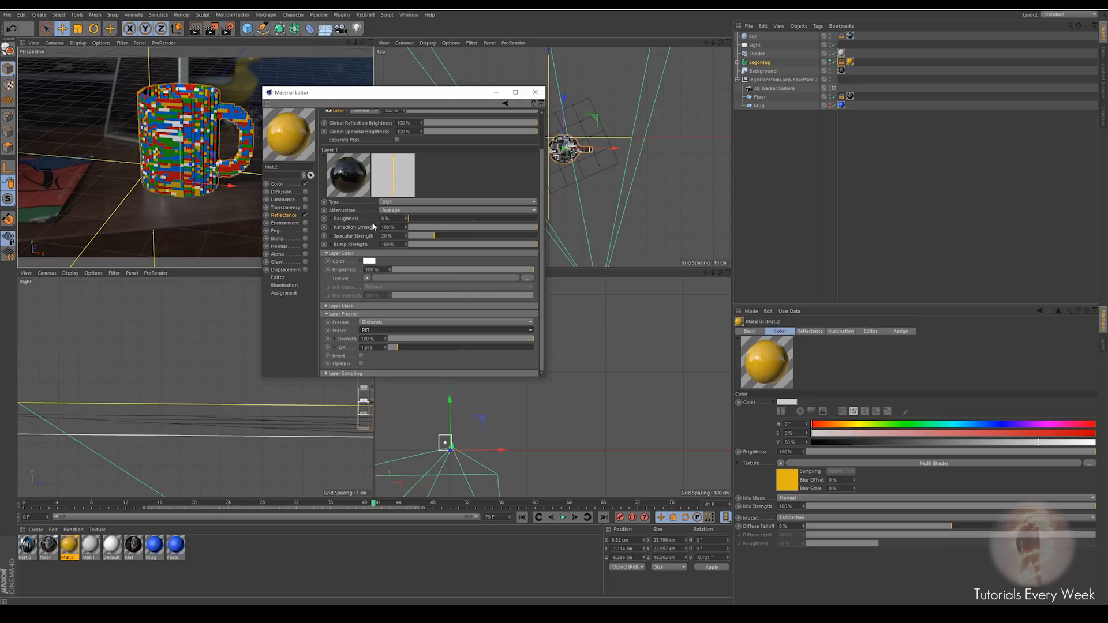
drag(408, 220, 414, 224)
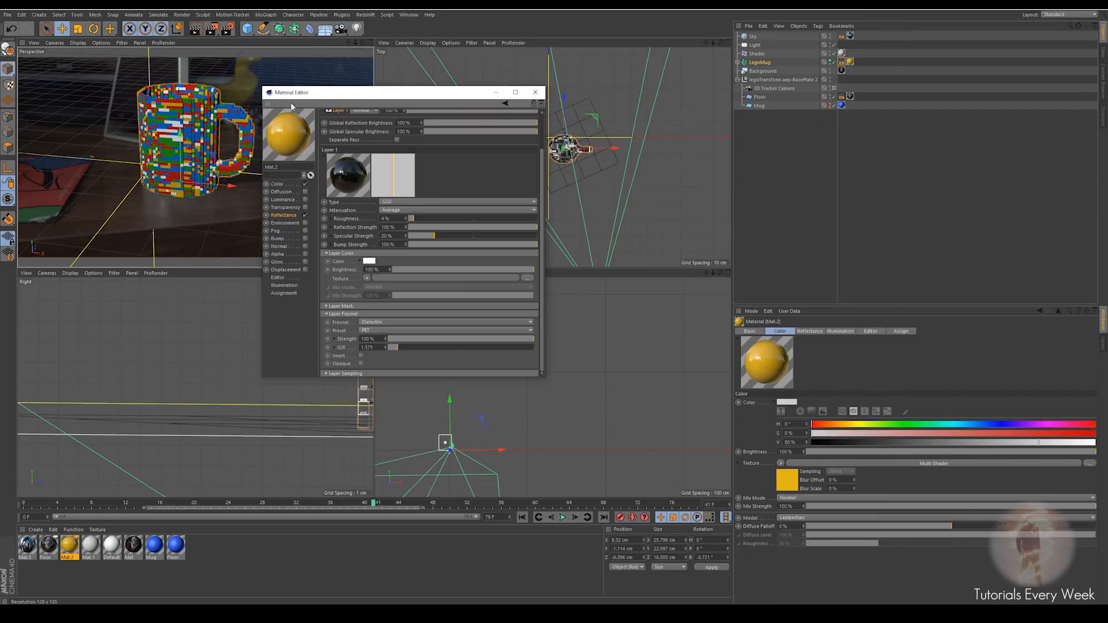
Close the material editor and add a Plain effector to the LegoMug fracture object
drag(322, 93, 339, 115)
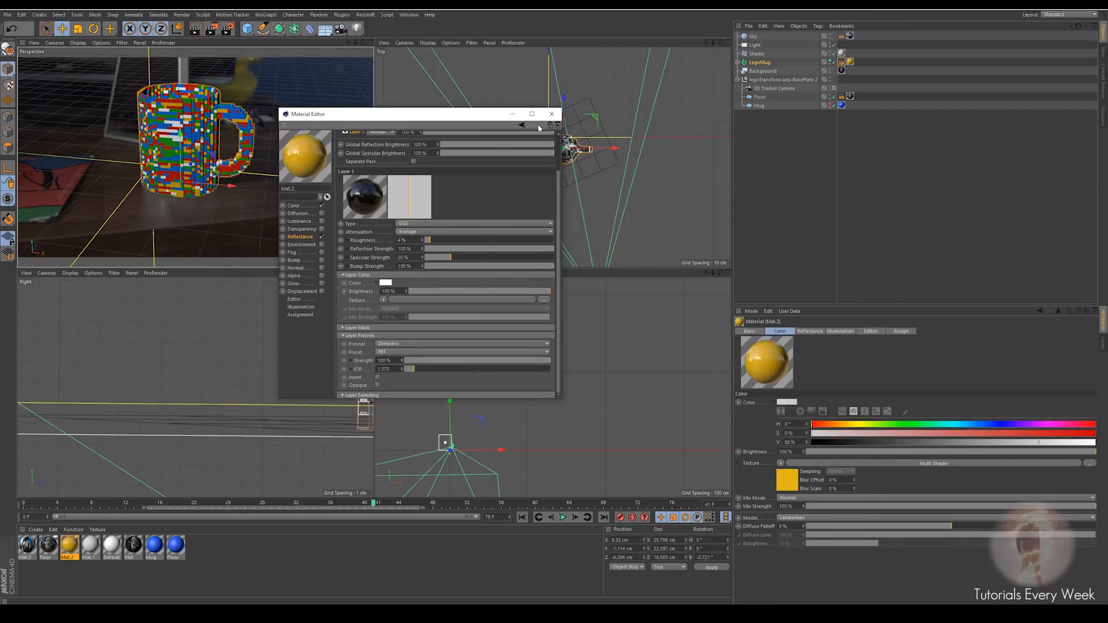
click(552, 114)
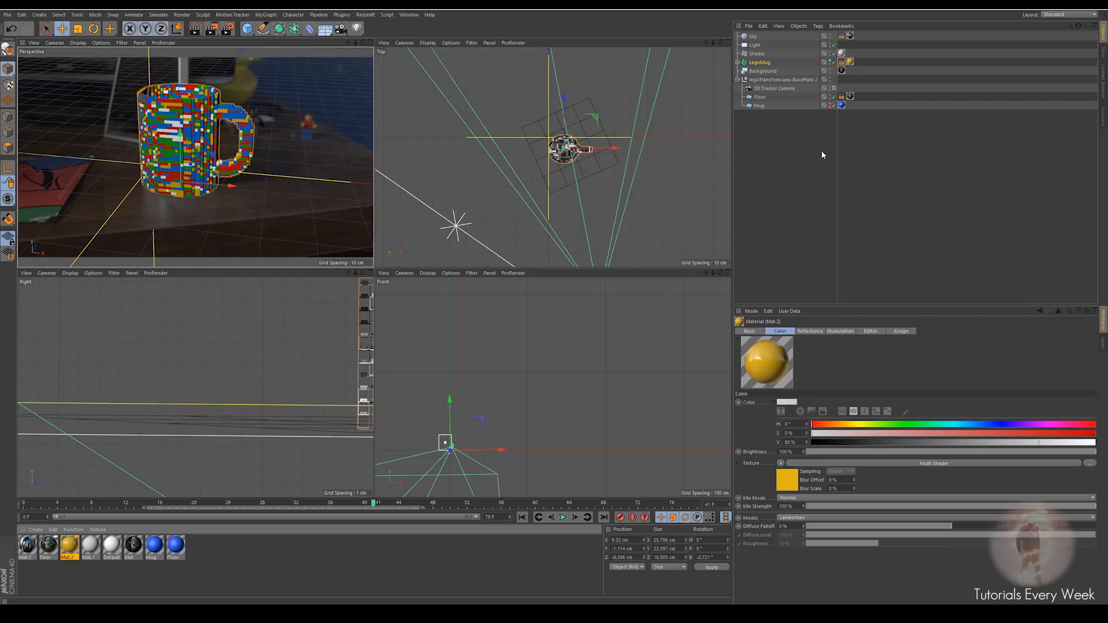
click(758, 63)
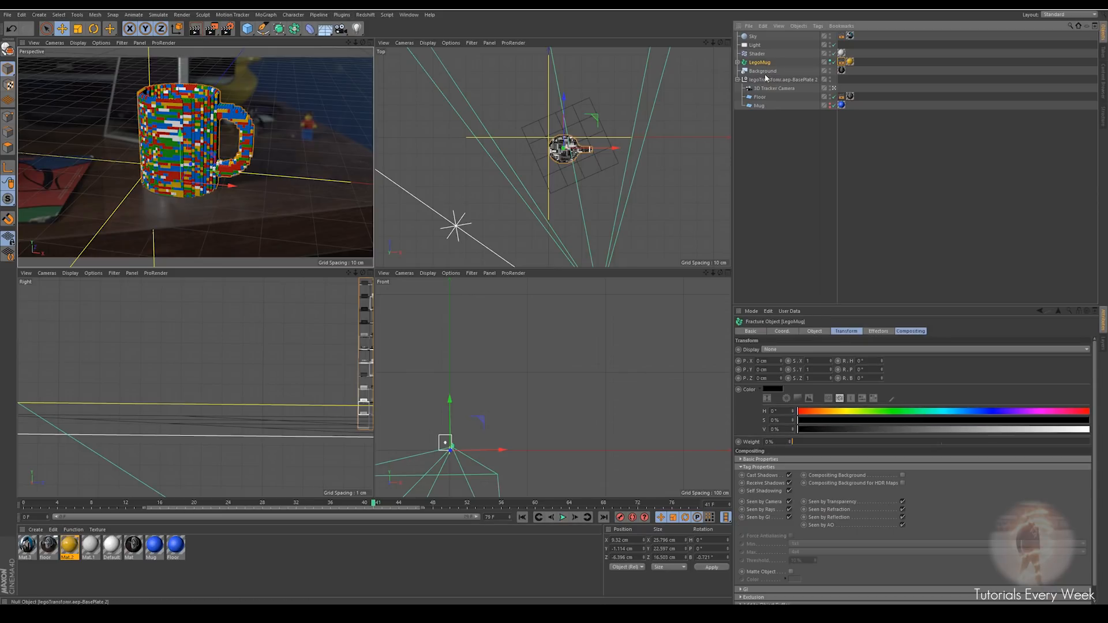
click(318, 15)
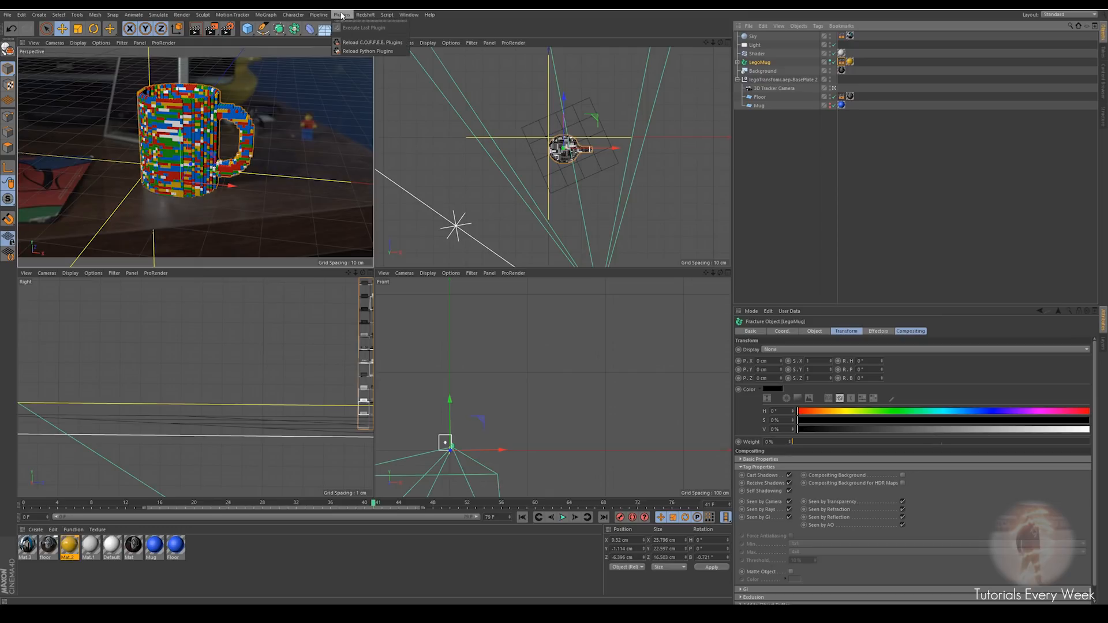
click(266, 15)
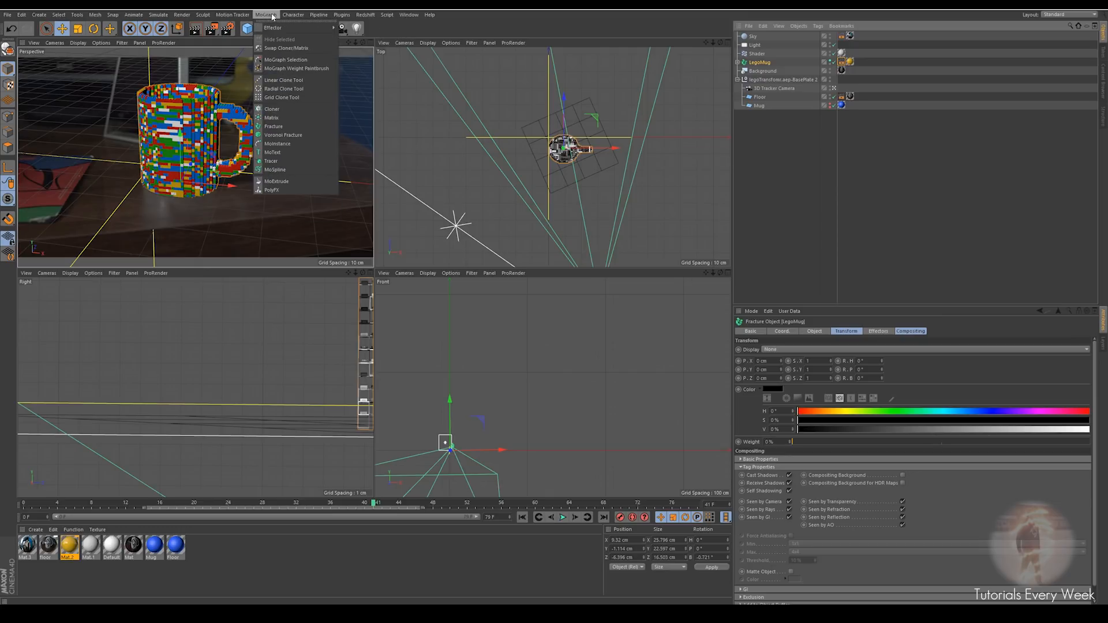
mouse_move(306, 28)
click(353, 39)
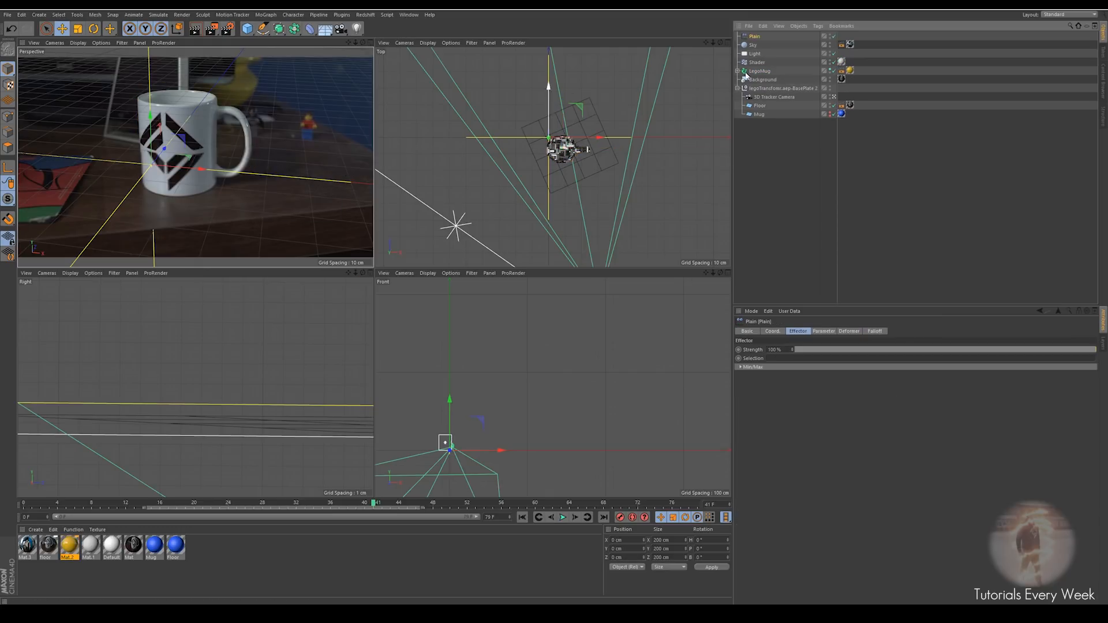
Turn off the Plain effector's position effect and enable uniform scaling instead
click(821, 331)
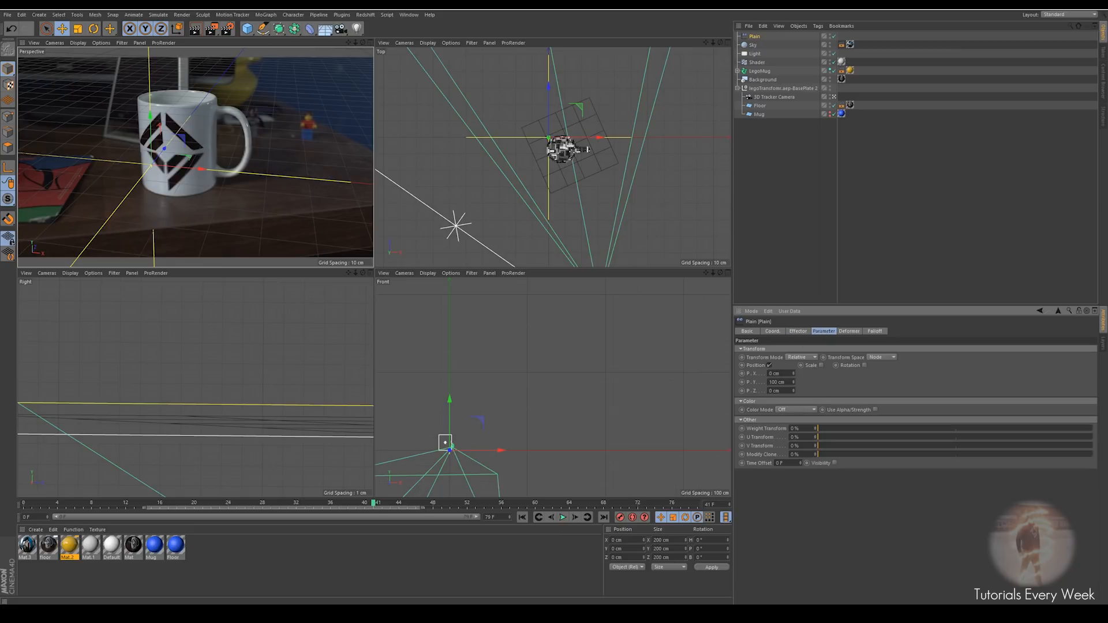
click(769, 366)
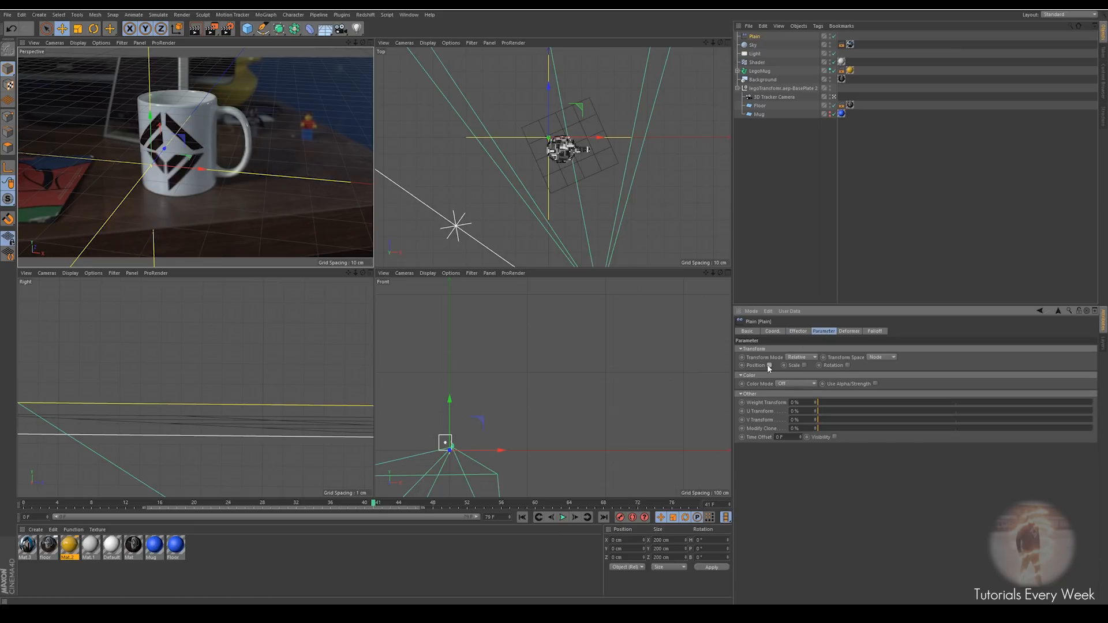
click(805, 366)
click(826, 400)
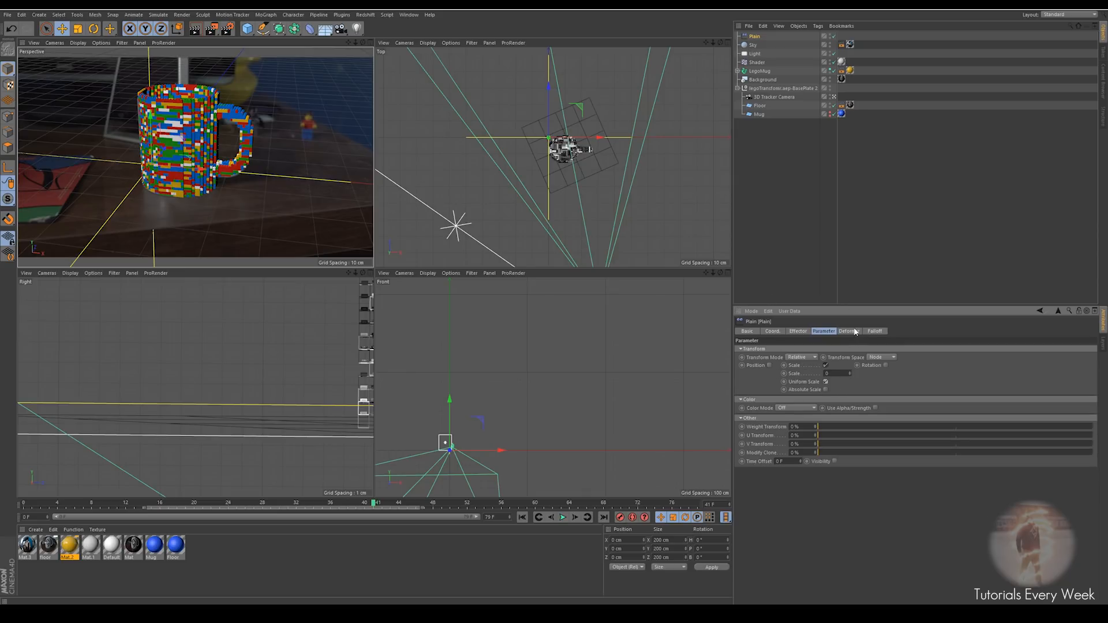
Give the Plain effector a Box falloff sized 20 cm on all three axes
click(873, 332)
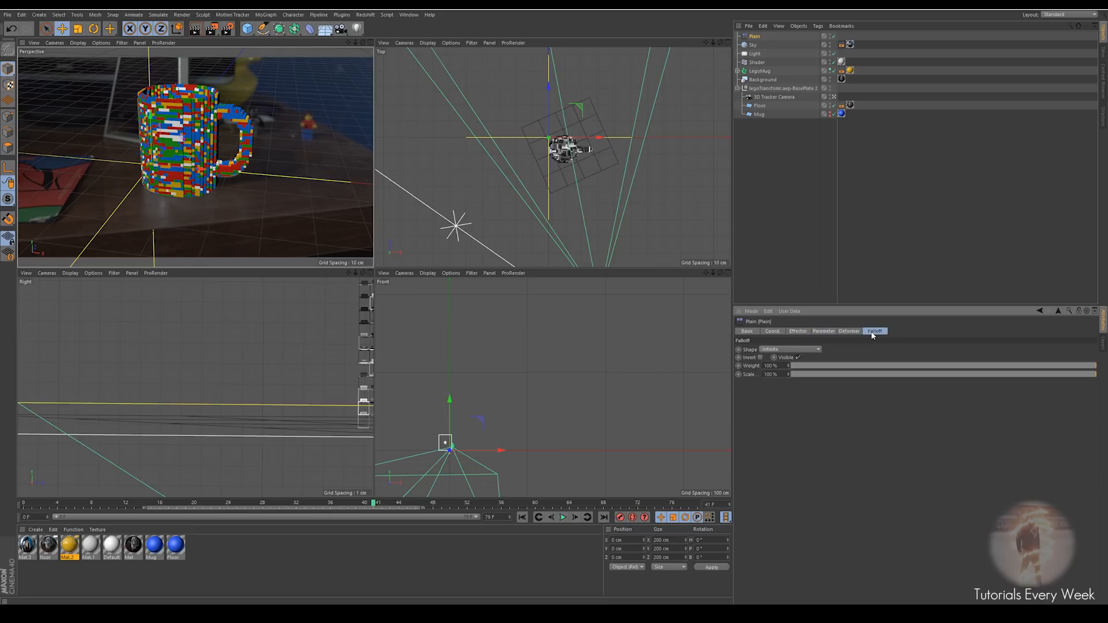
click(789, 349)
click(774, 368)
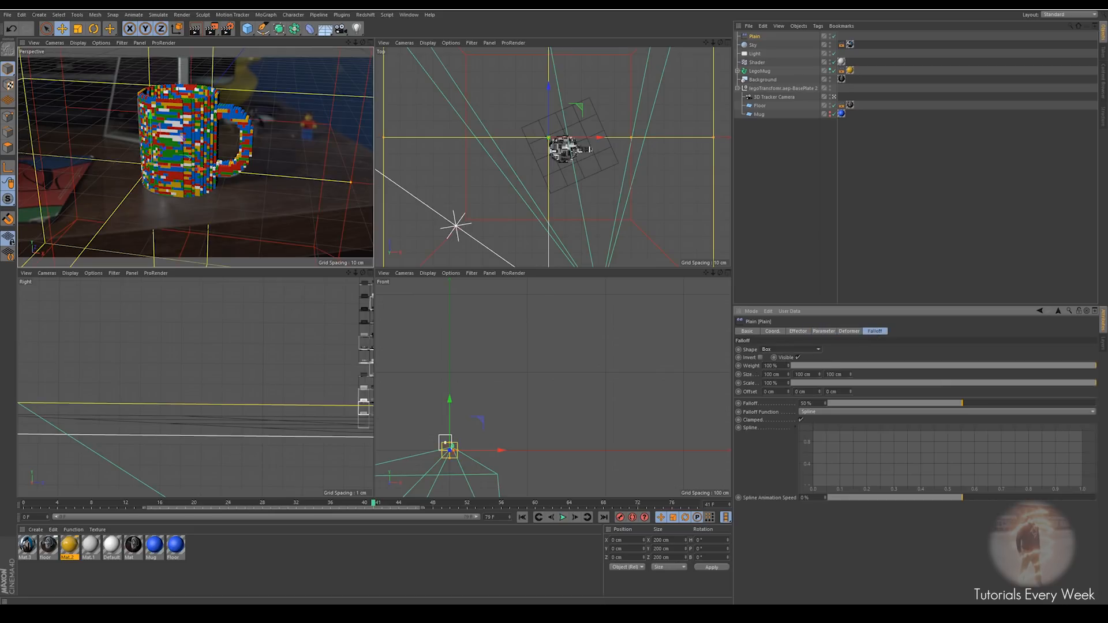
double_click(772, 375)
text(20)
key(Tab)
text(20)
key(Tab)
text(20)
key(Return)
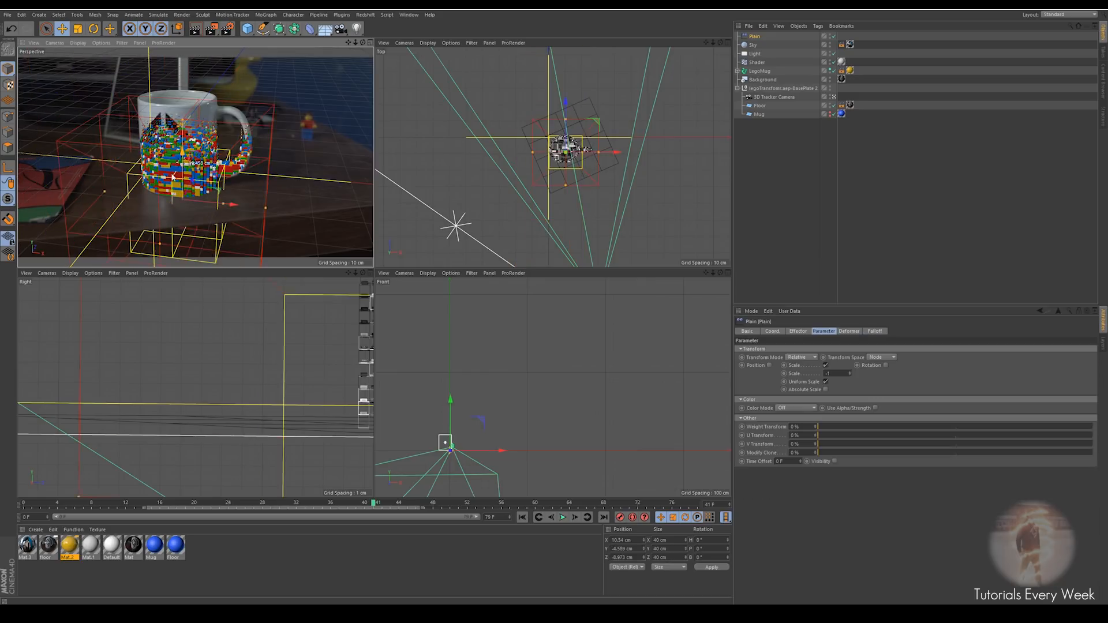
Invert the Plain effector's falloff and lower the effector beneath the mug, to about Y -24 cm
drag(181, 150, 180, 211)
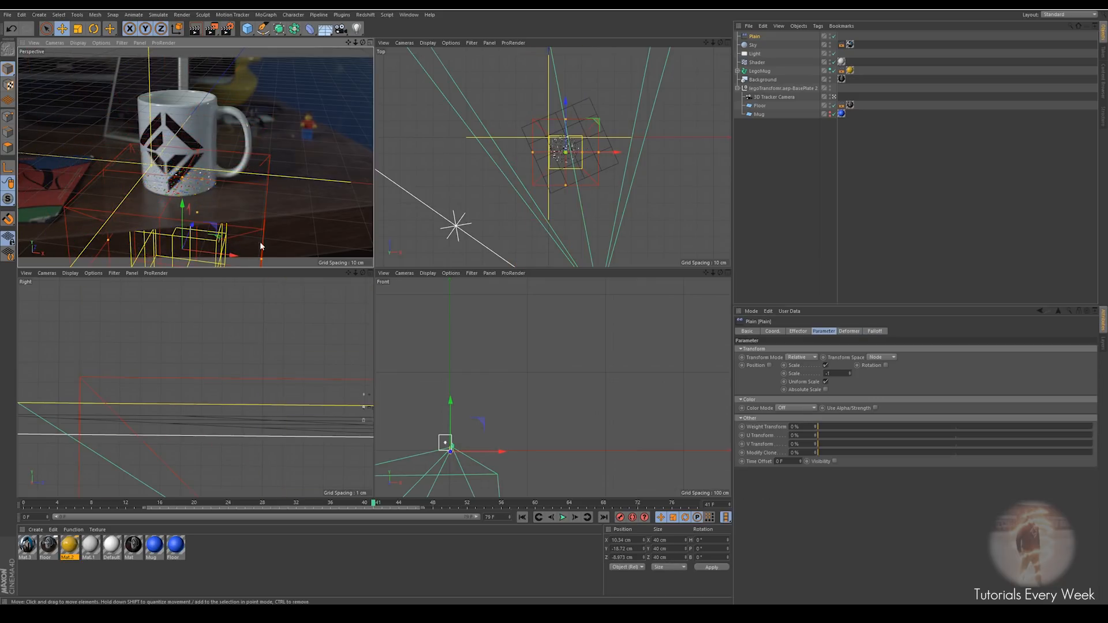
click(875, 332)
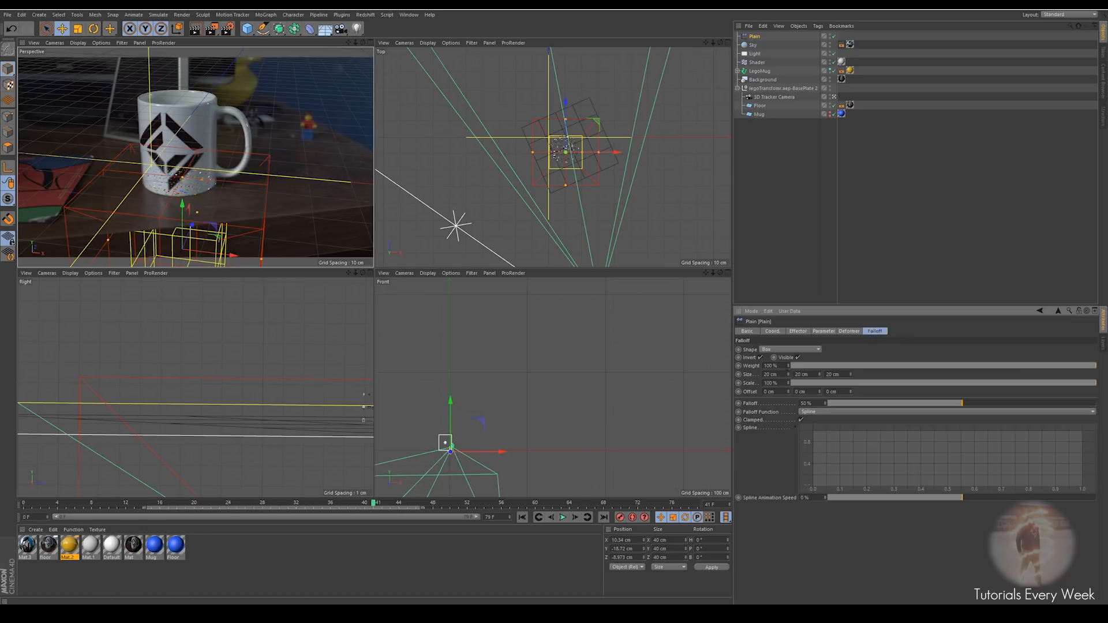
click(760, 358)
drag(181, 205, 201, 229)
Turn on autokeying at frame 13 and keyframe the effector's starting position below the mug
drag(380, 508, 138, 506)
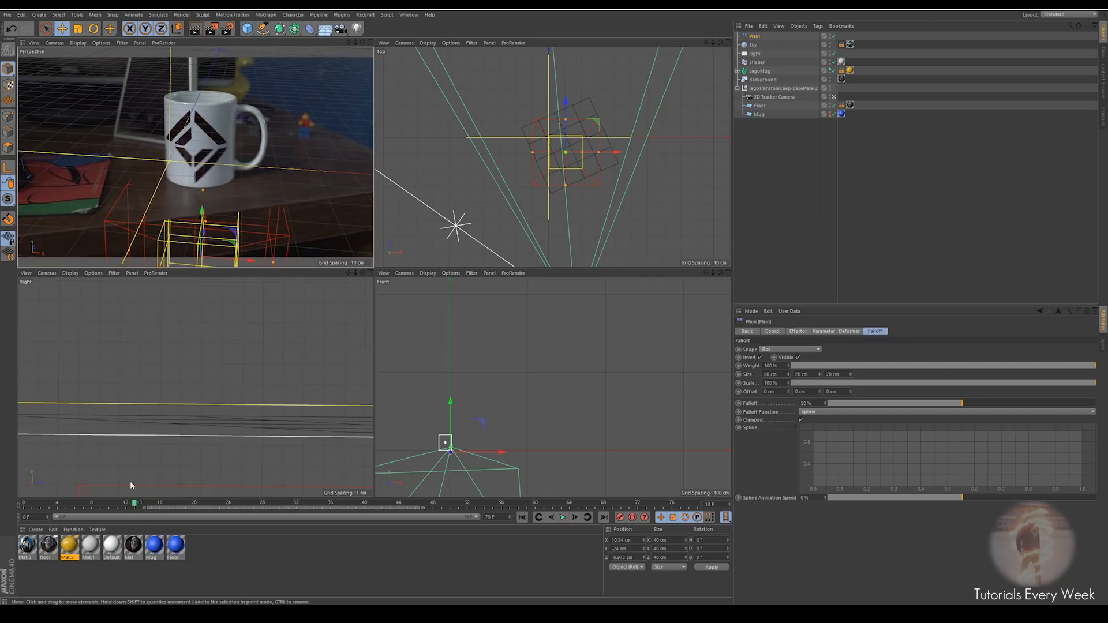
click(622, 519)
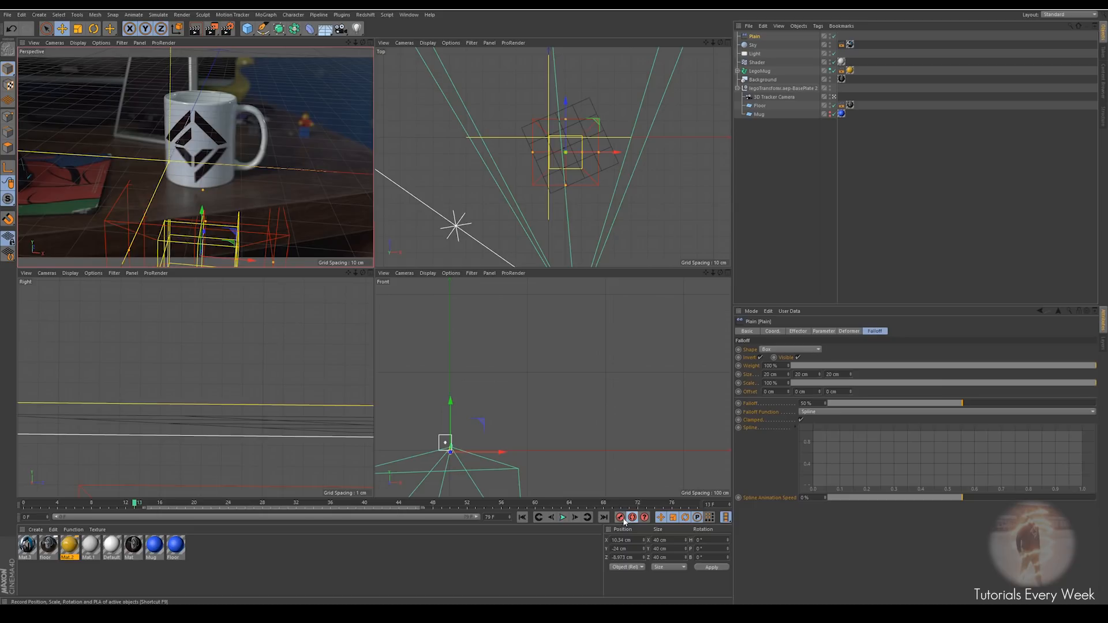
drag(203, 213, 202, 211)
At frame 44, raise the effector until its falloff box encloses the mug, and set the box's Y size to 23 cm
drag(134, 506, 399, 506)
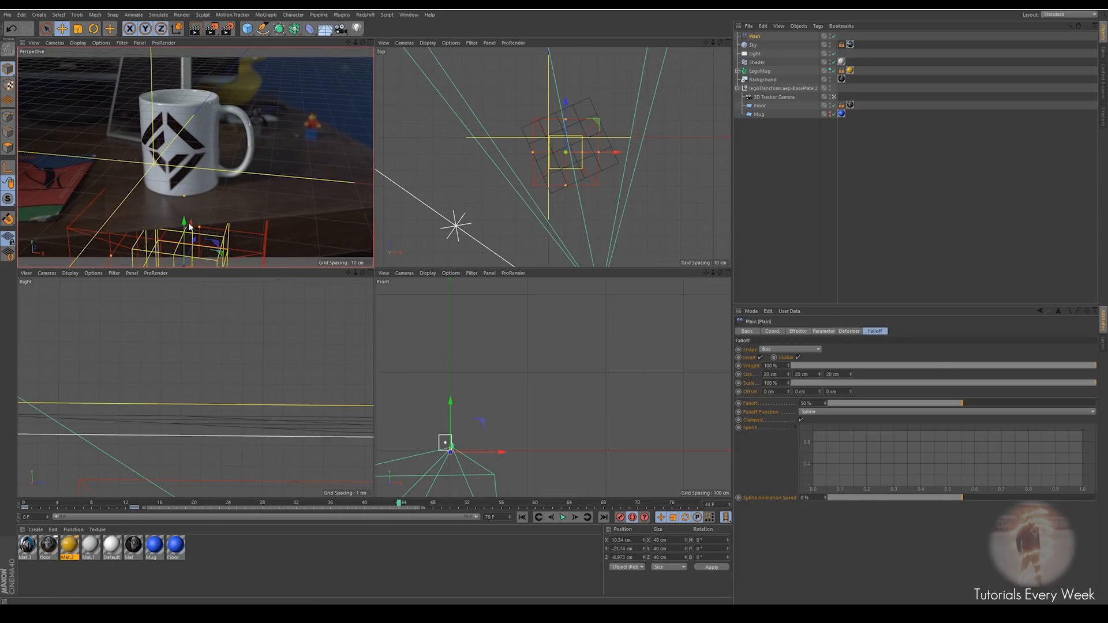
drag(186, 223, 158, 96)
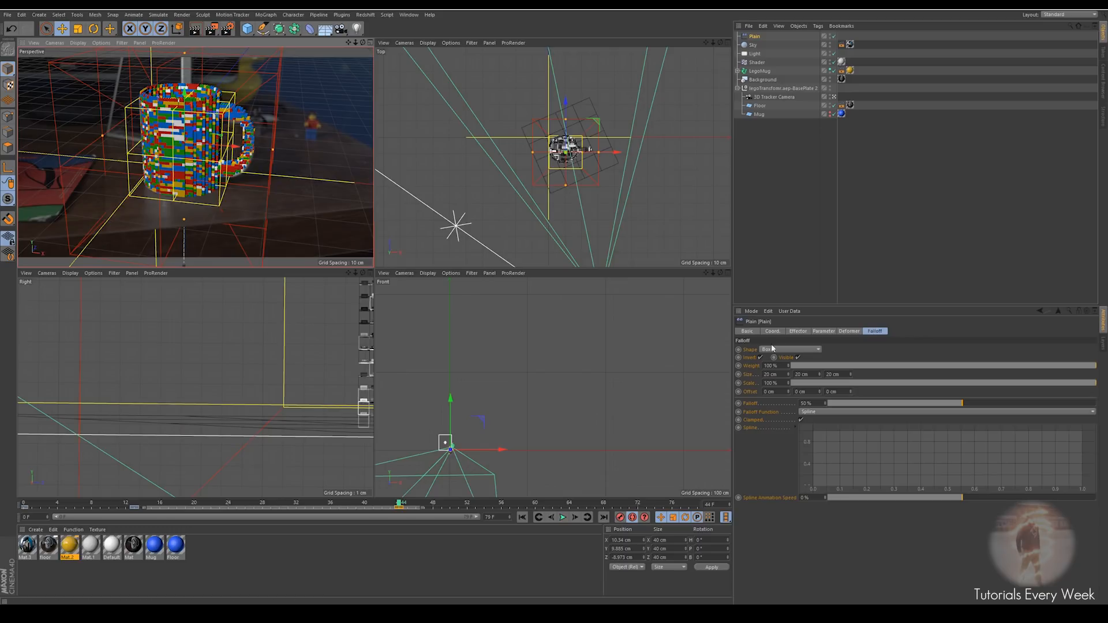
drag(820, 375, 820, 369)
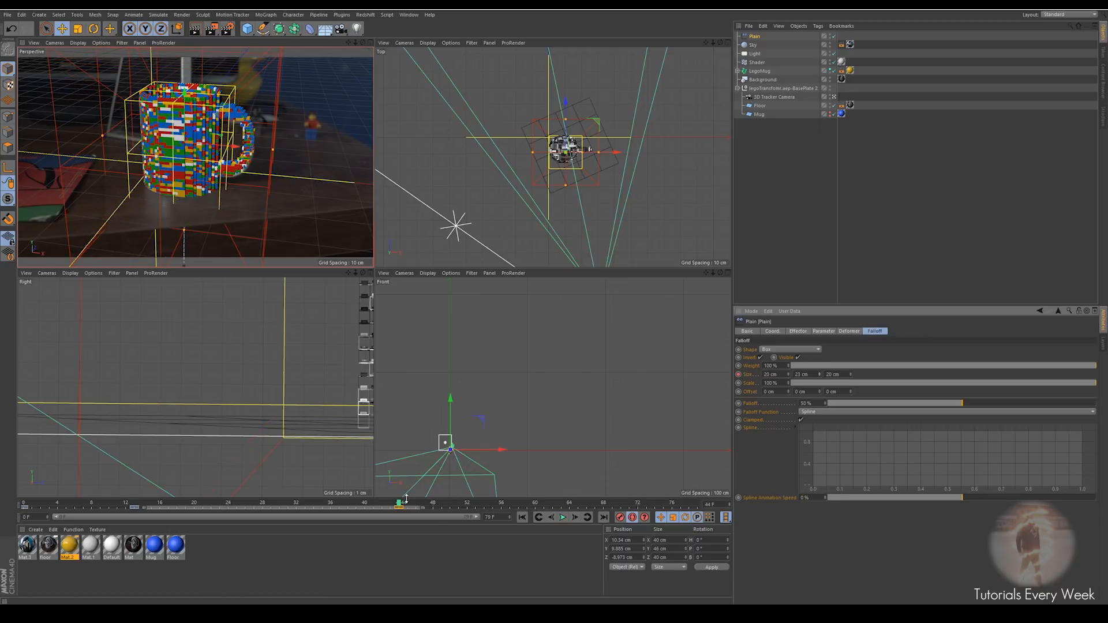
Enable the Plain effector's position effect with a Y offset of 1 cm and preview the transformation up to frame 50
drag(401, 505, 284, 500)
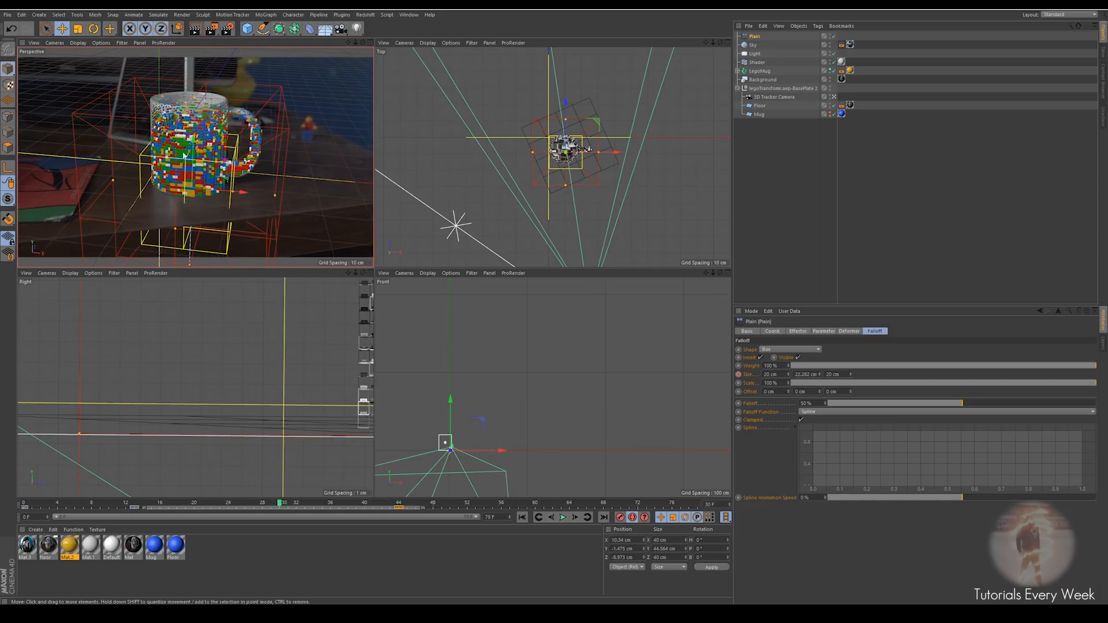
scroll(183, 142, up, 3)
scroll(183, 142, up, 2)
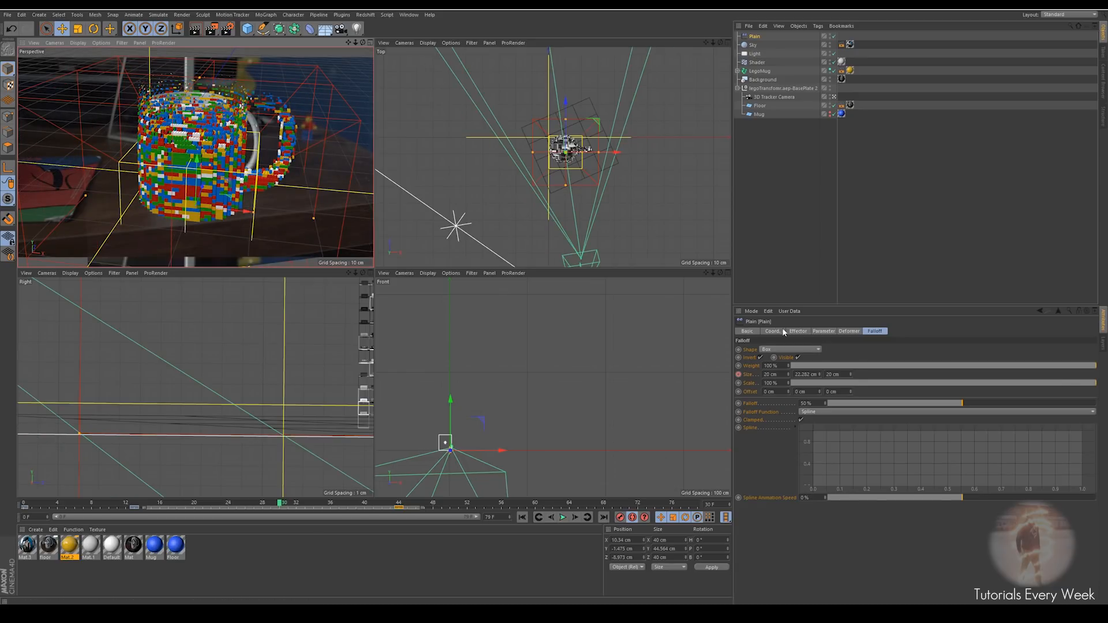
click(798, 331)
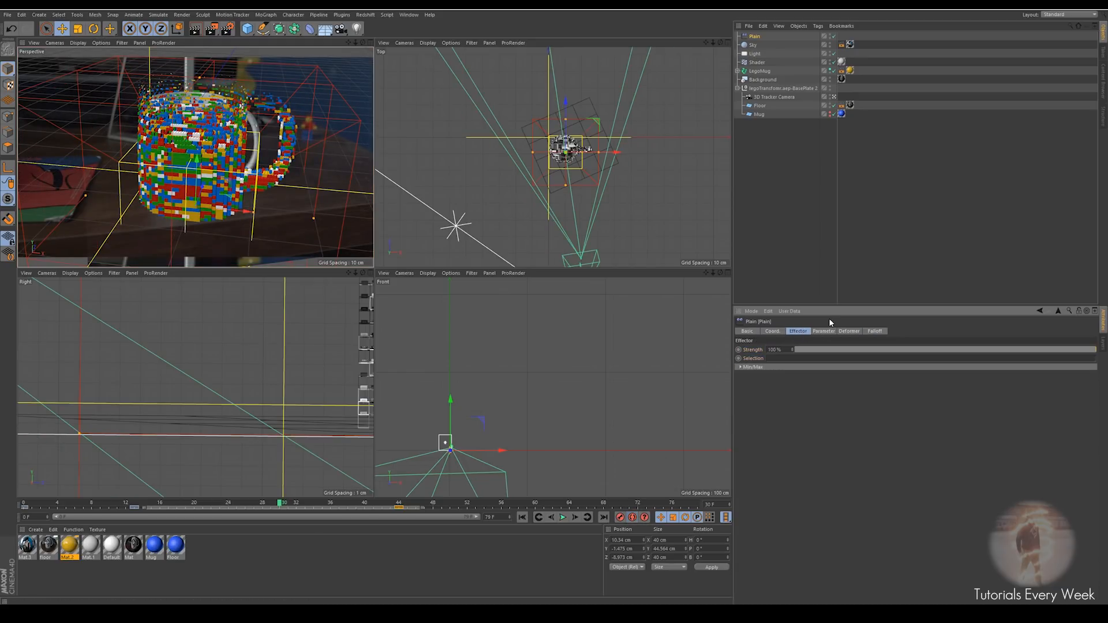
click(823, 331)
click(770, 365)
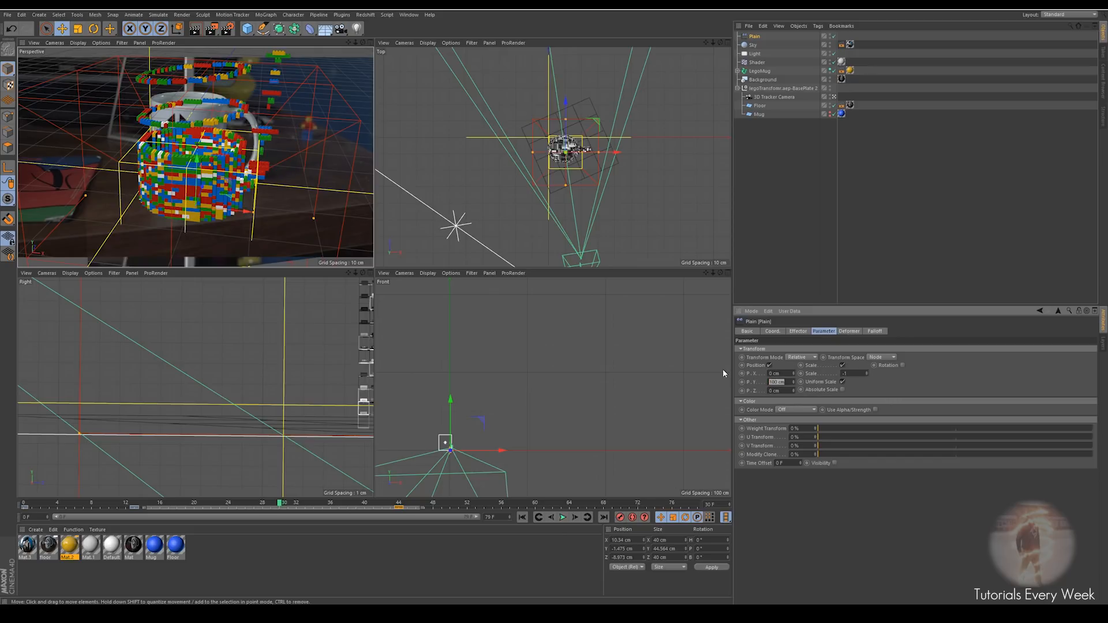
text(1)
key(Return)
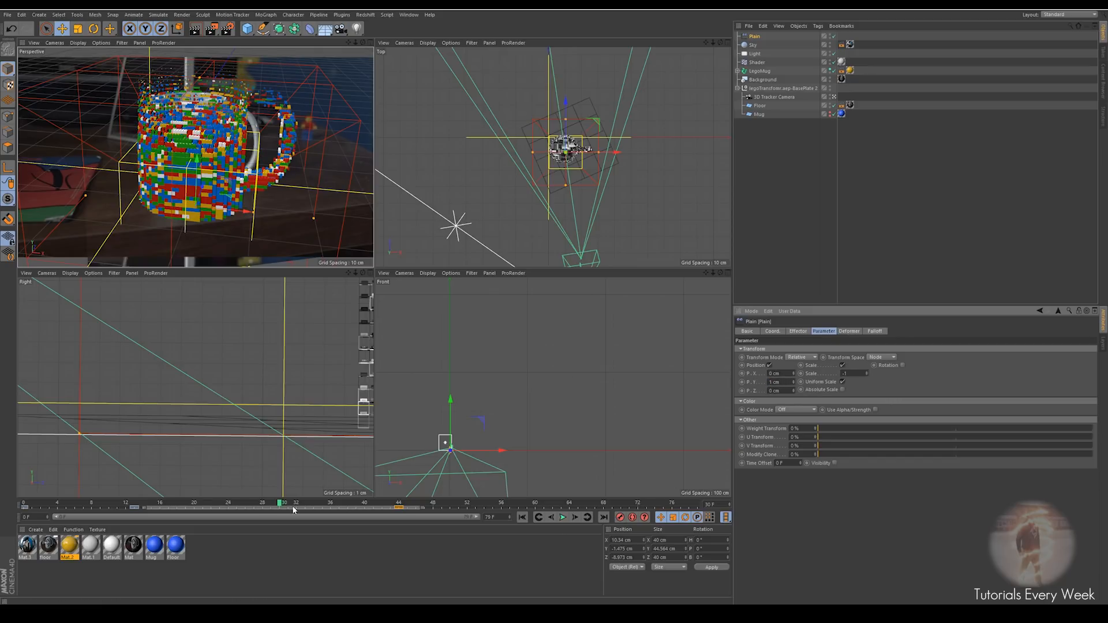
drag(278, 508, 451, 524)
click(801, 193)
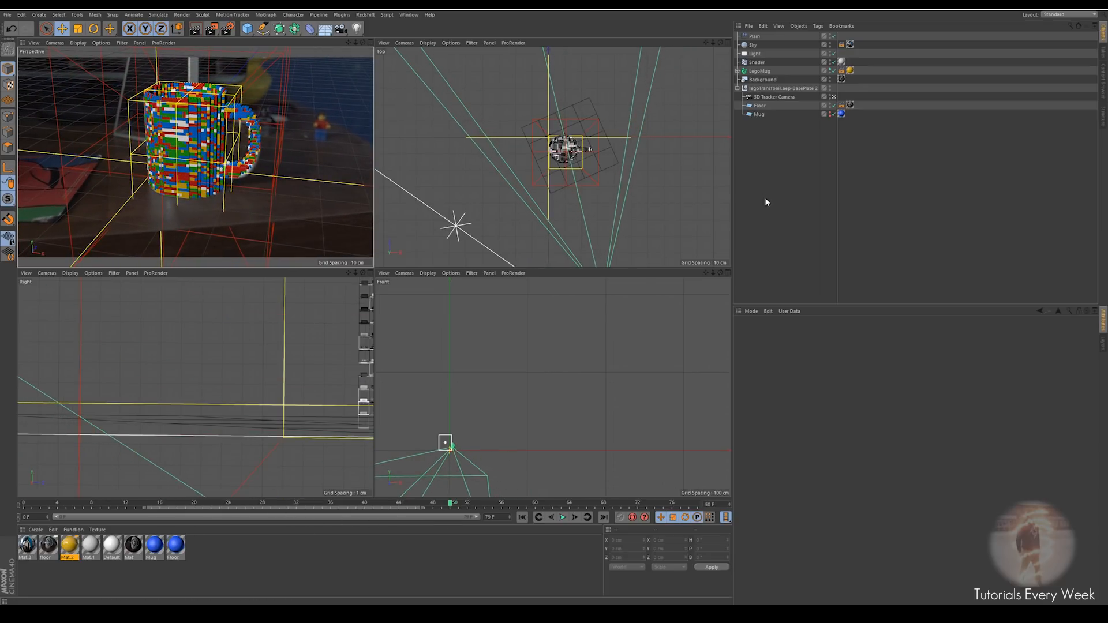
Review the multi-pass entries in the render settings and enable saving of the rendered images
click(227, 30)
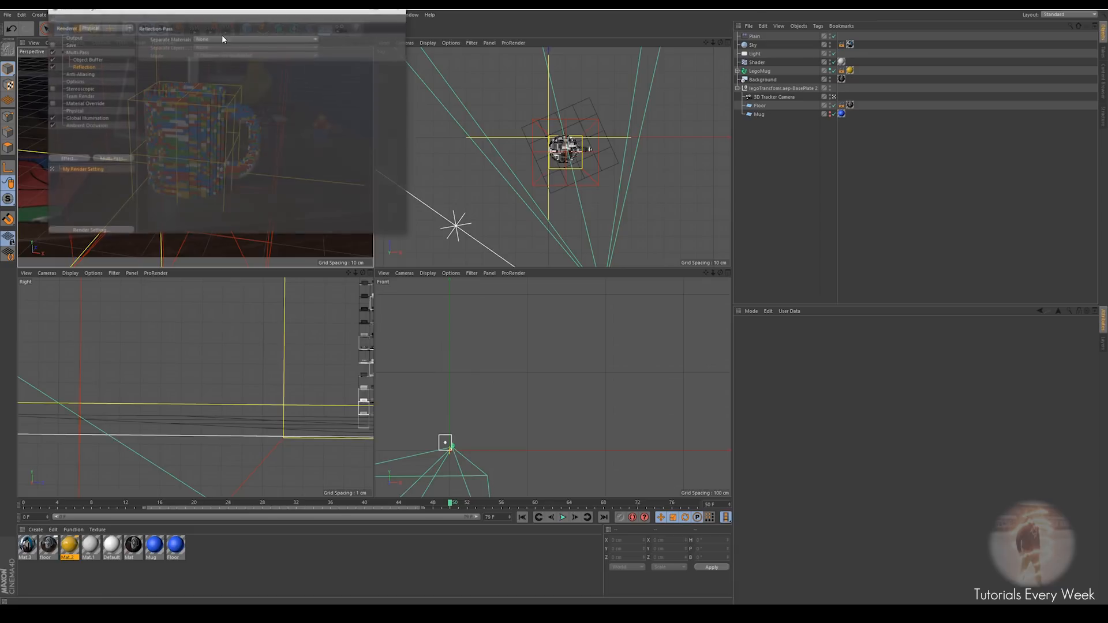
click(78, 53)
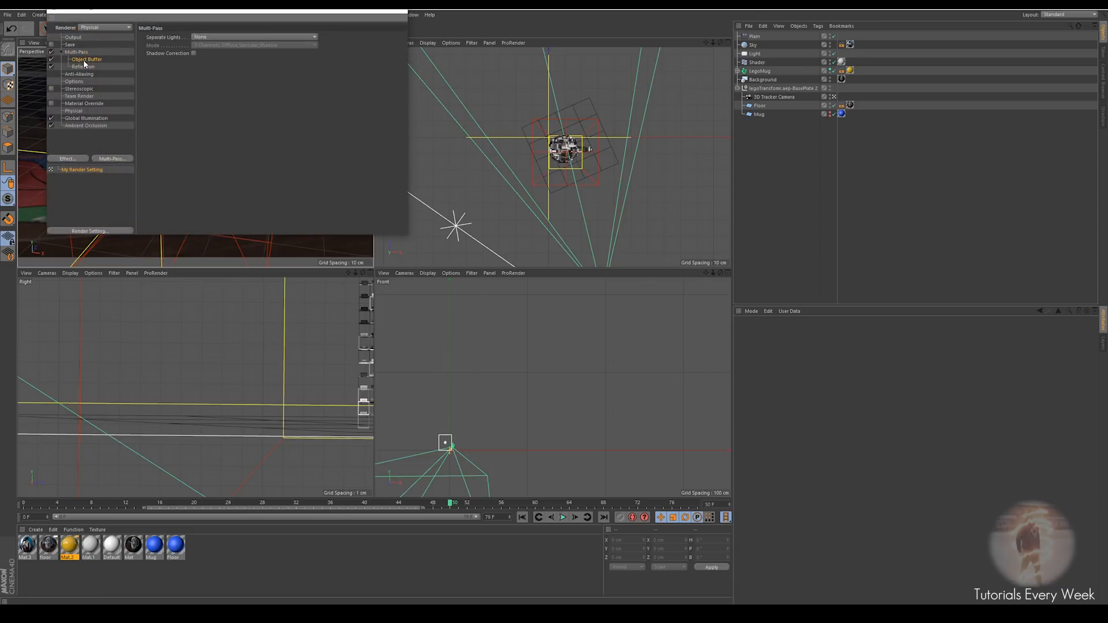
click(84, 67)
click(75, 52)
click(69, 45)
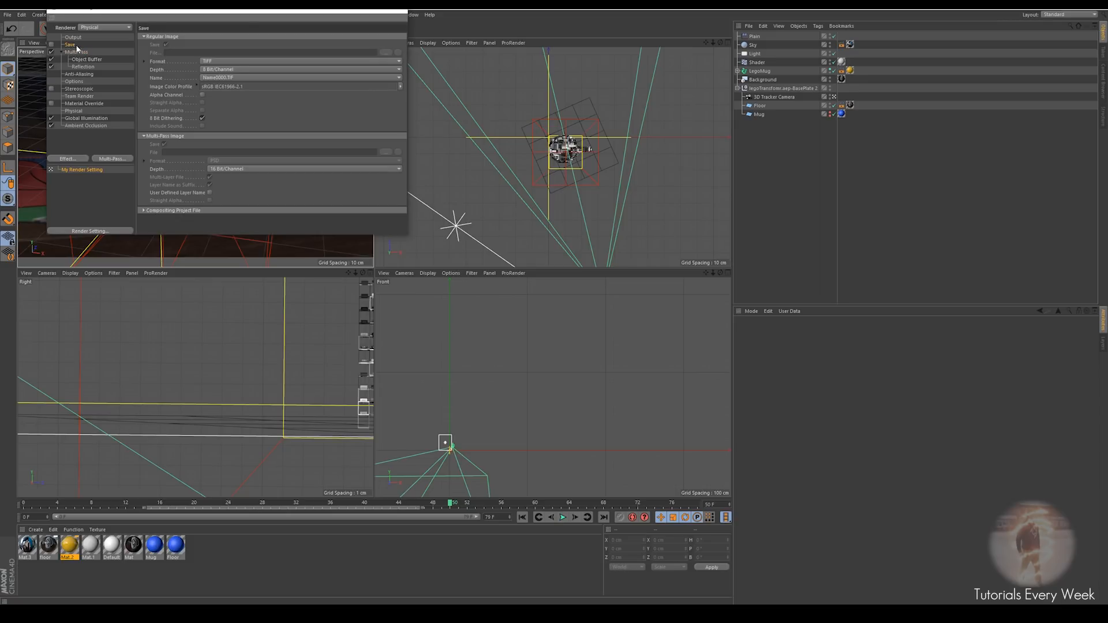
click(52, 44)
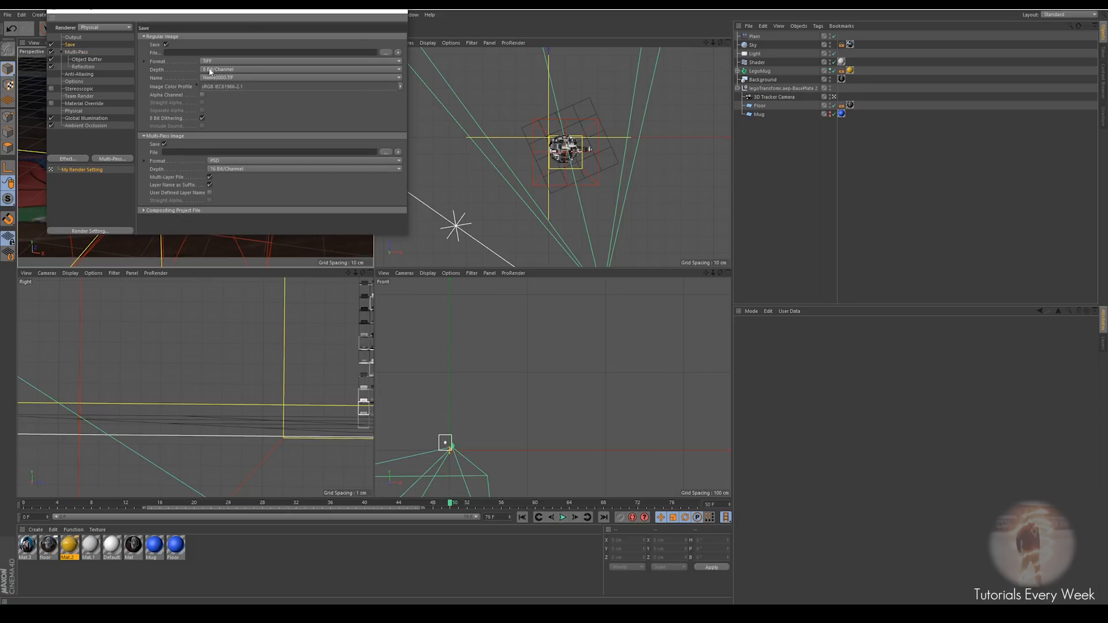
Create a folder named "render" in LegoTransform's Tutorial folder for the regular image output
click(388, 52)
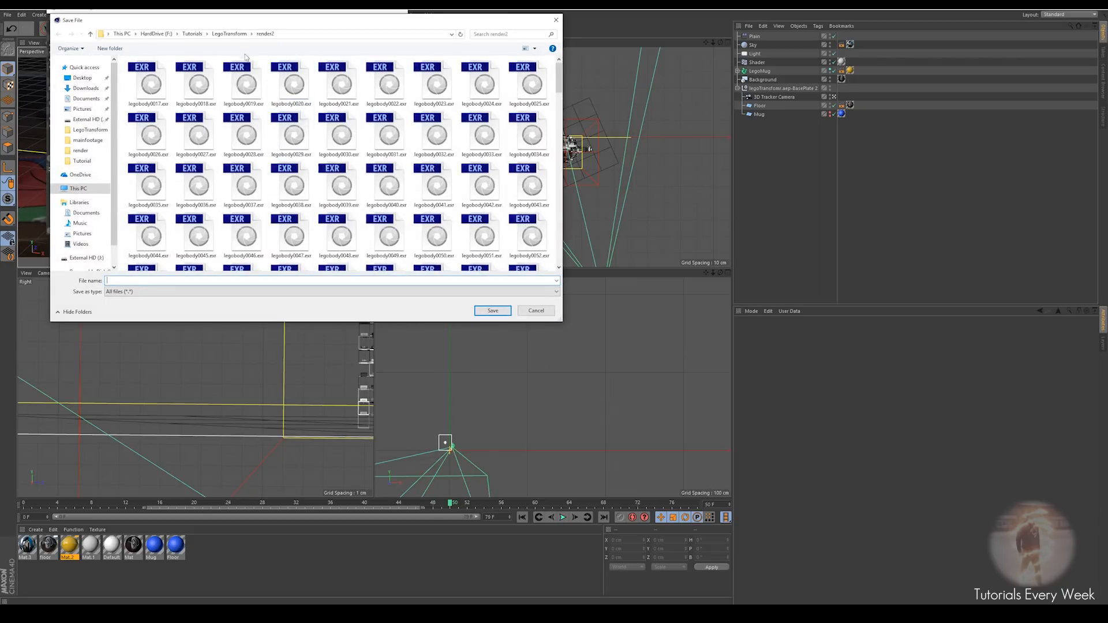
click(229, 34)
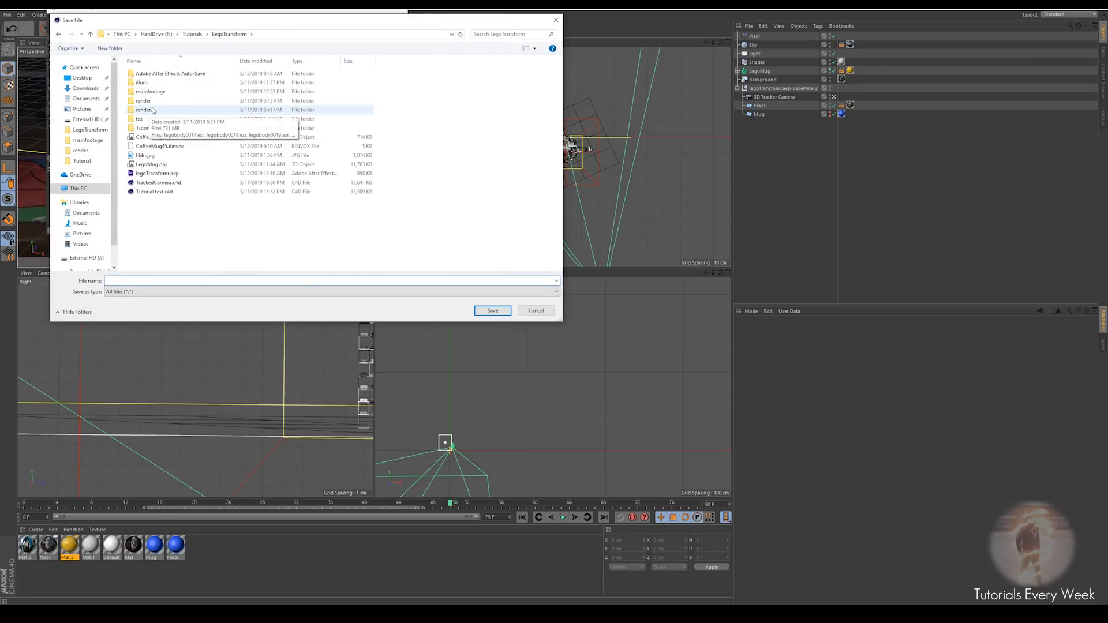
double_click(174, 129)
right_click(197, 167)
mouse_move(217, 253)
click(324, 257)
text(render)
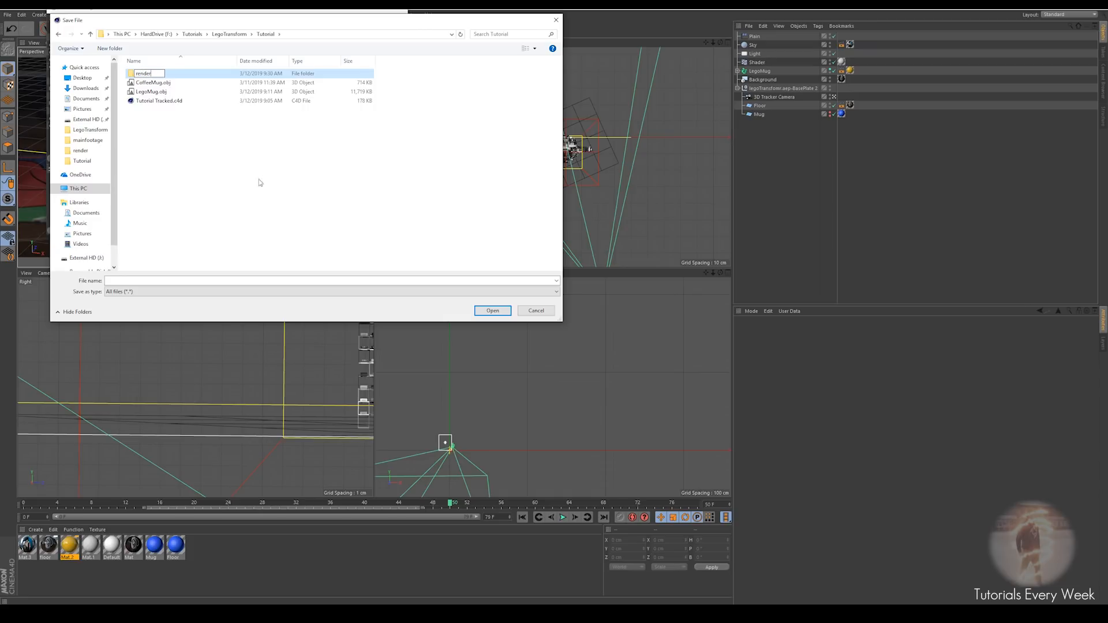
key(Return)
Set the regular image output file to "main render" inside the new render folder
key(Return)
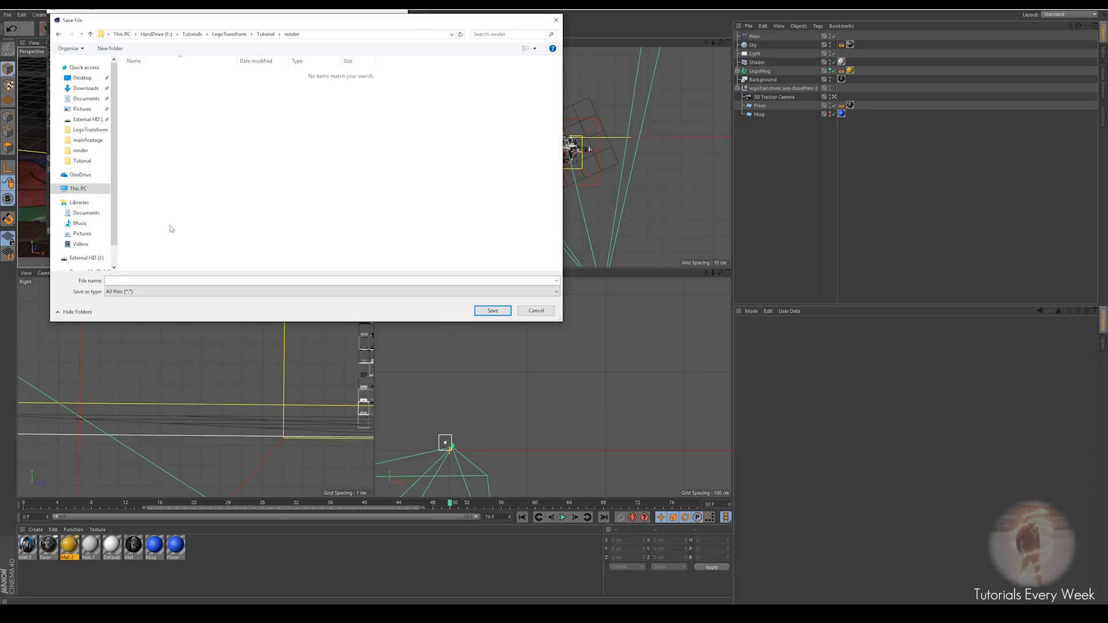
click(119, 282)
text(main render)
key(Return)
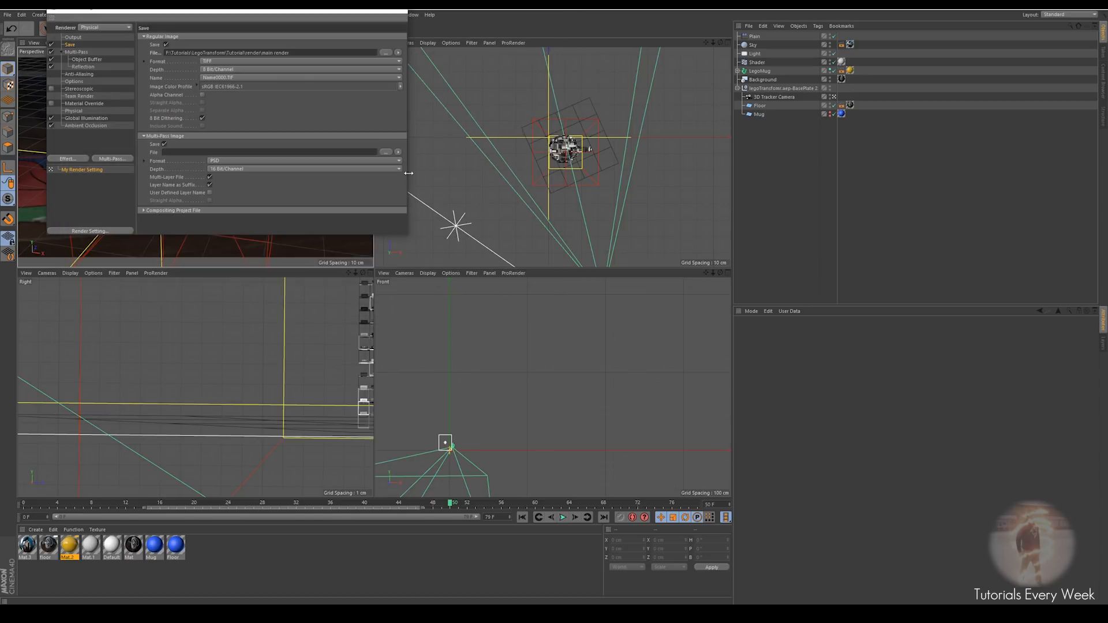
Set the multi-pass image format to PNG and its output file to "mult" in the render folder
click(236, 160)
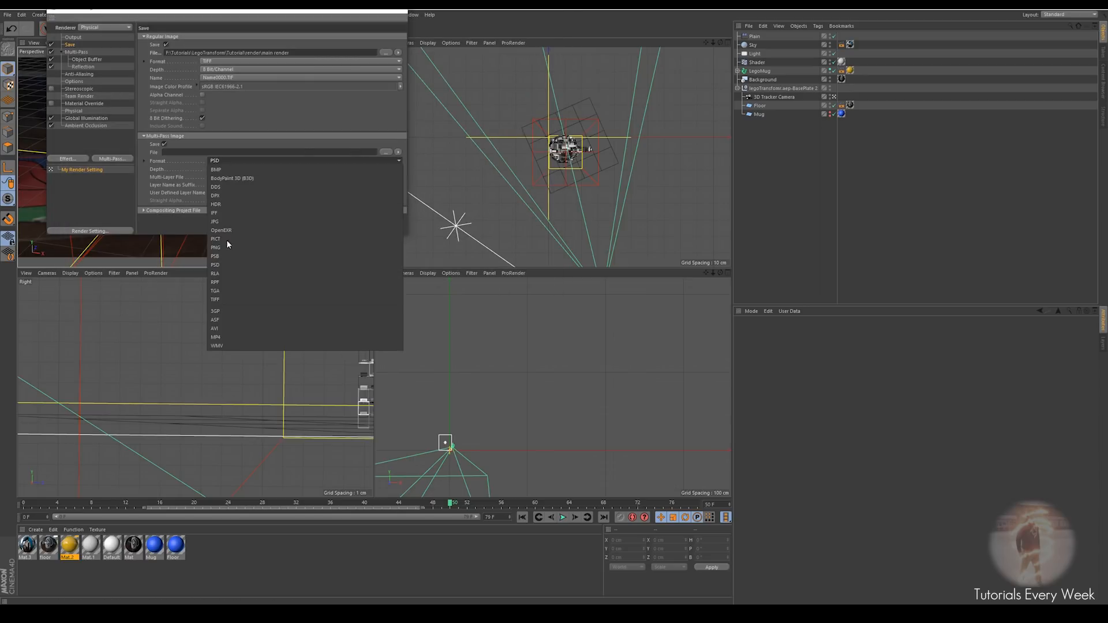
click(224, 247)
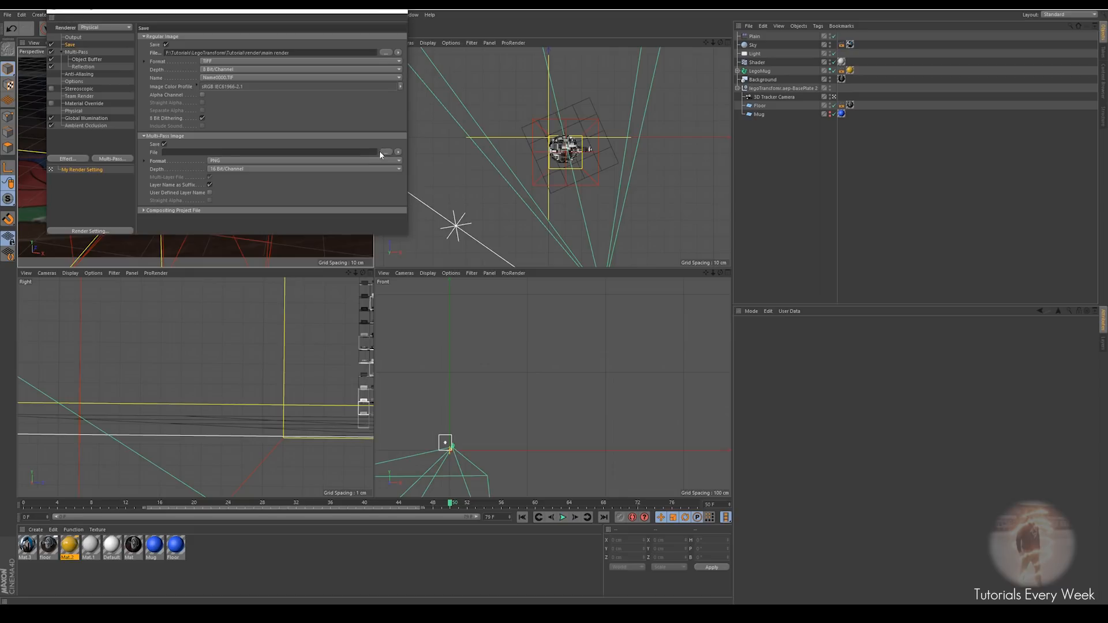
click(381, 152)
click(143, 282)
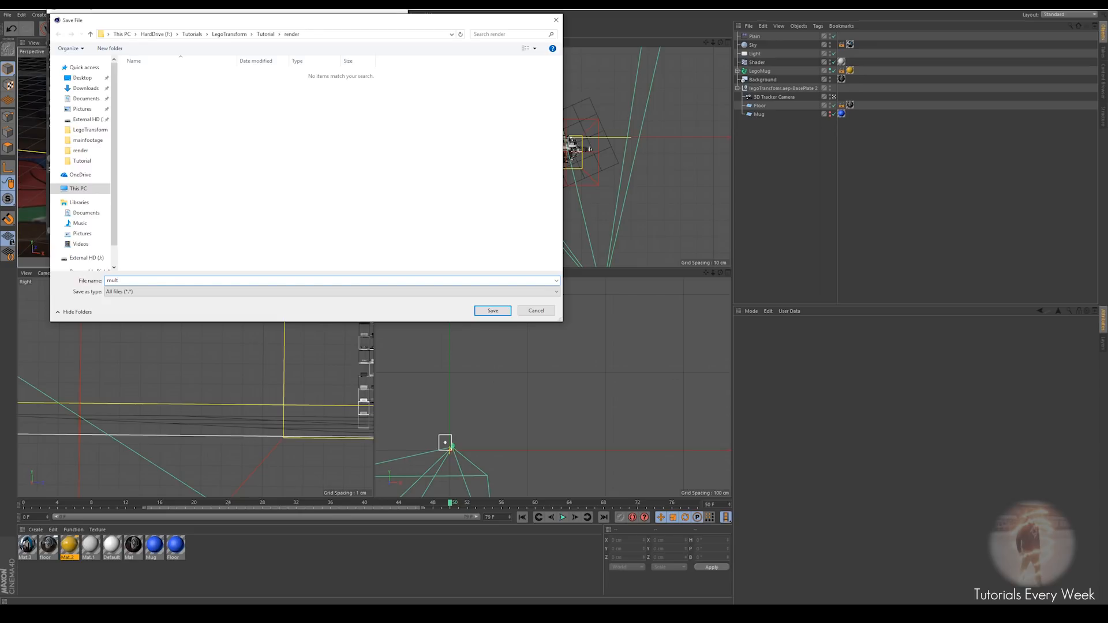
text(mult)
click(493, 310)
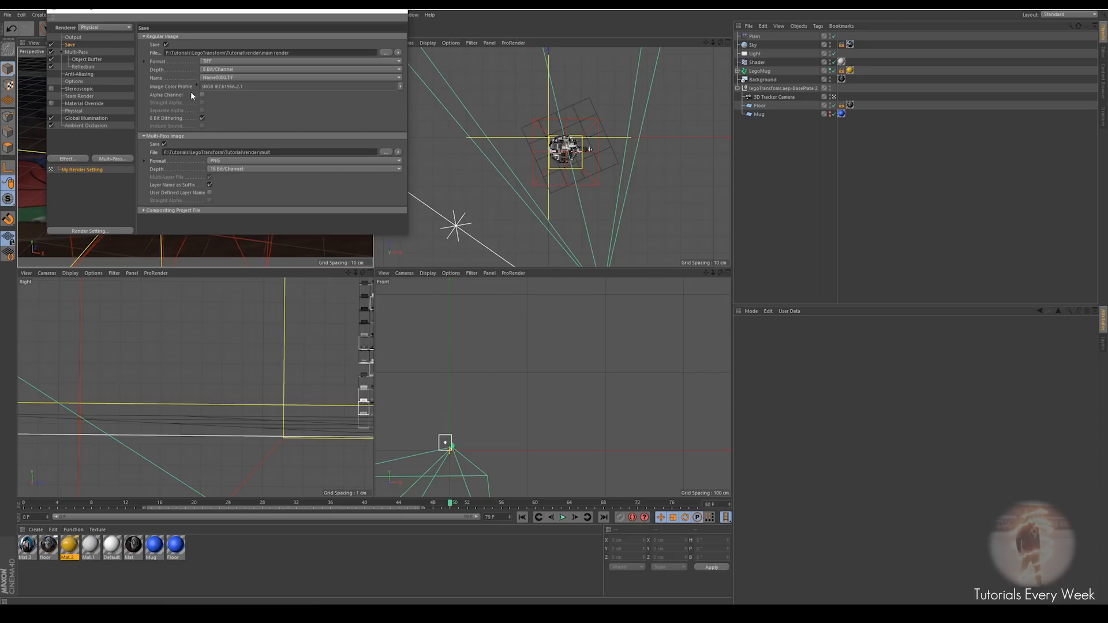
Set the regular image output format to PNG and close the render settings
click(211, 62)
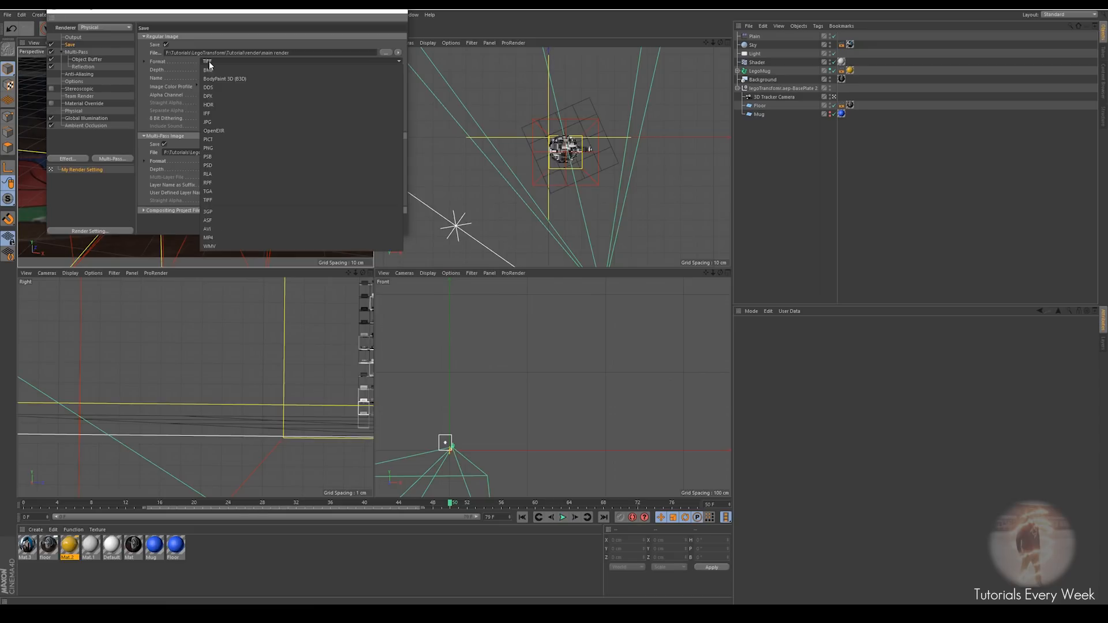
click(212, 149)
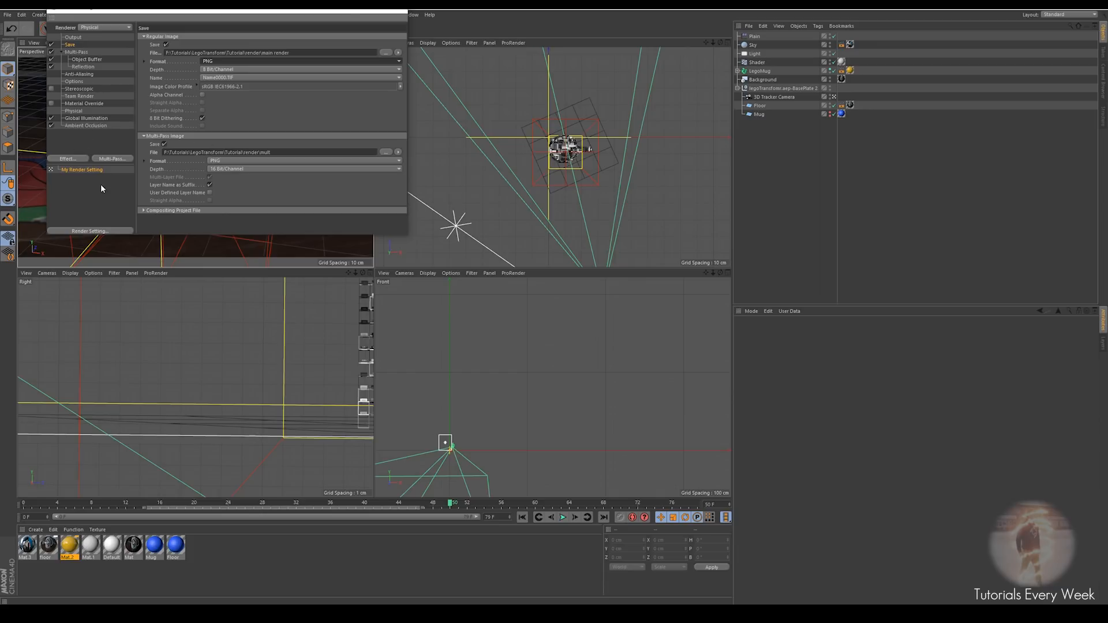
click(403, 11)
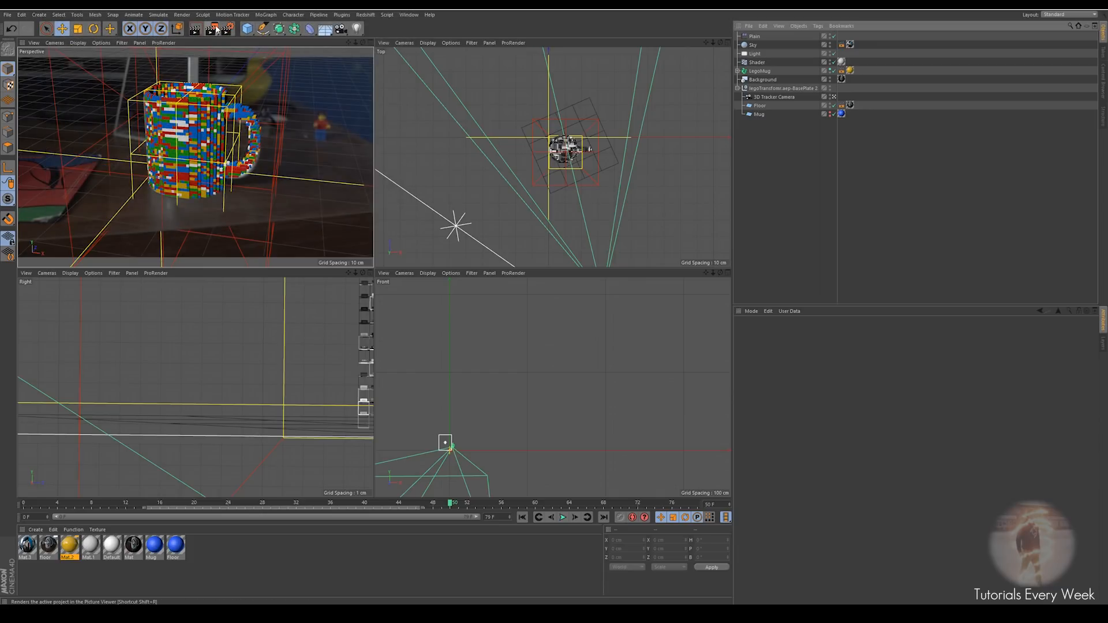
Render the current frame to the Picture Viewer and inspect the brick mug and its handle up close with the layer list open
click(211, 28)
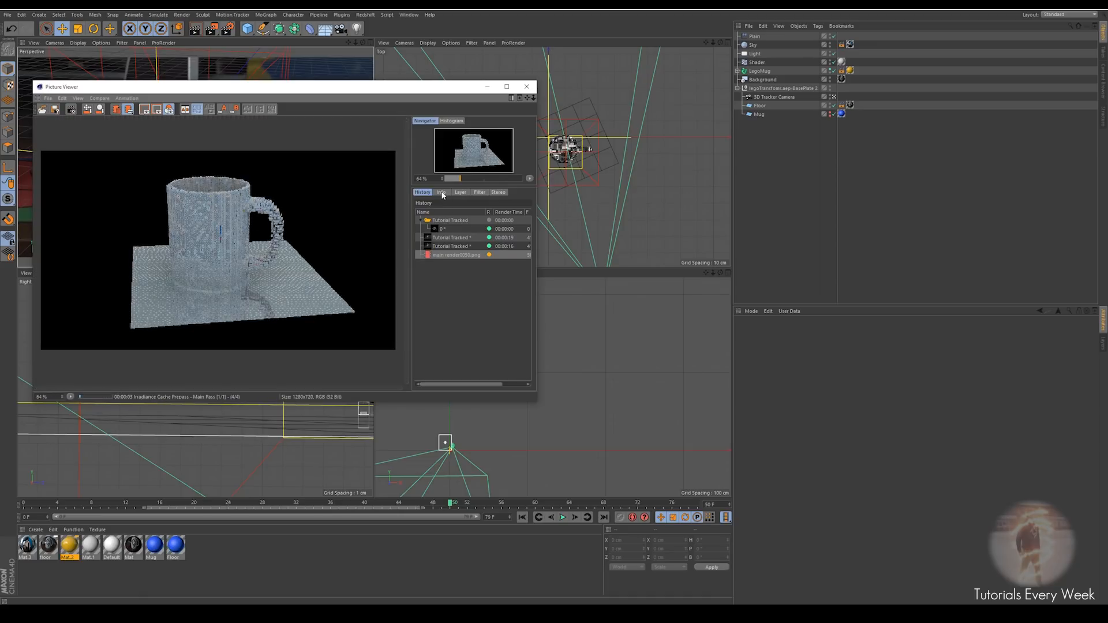
click(462, 194)
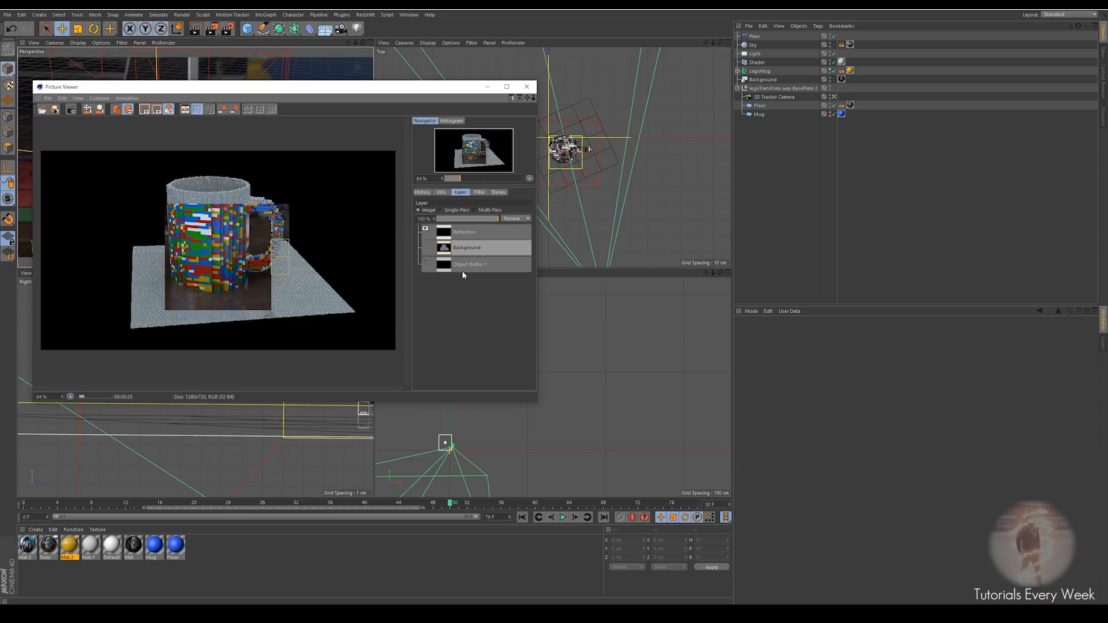
scroll(272, 239, up, 2)
scroll(272, 254, down, 1)
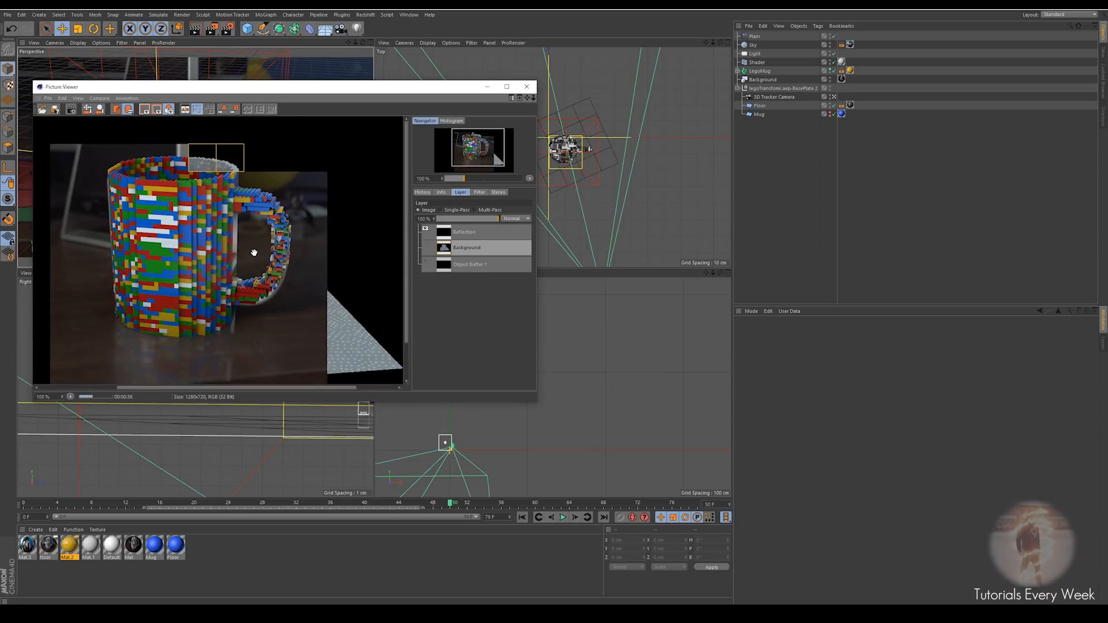
scroll(254, 254, up, 2)
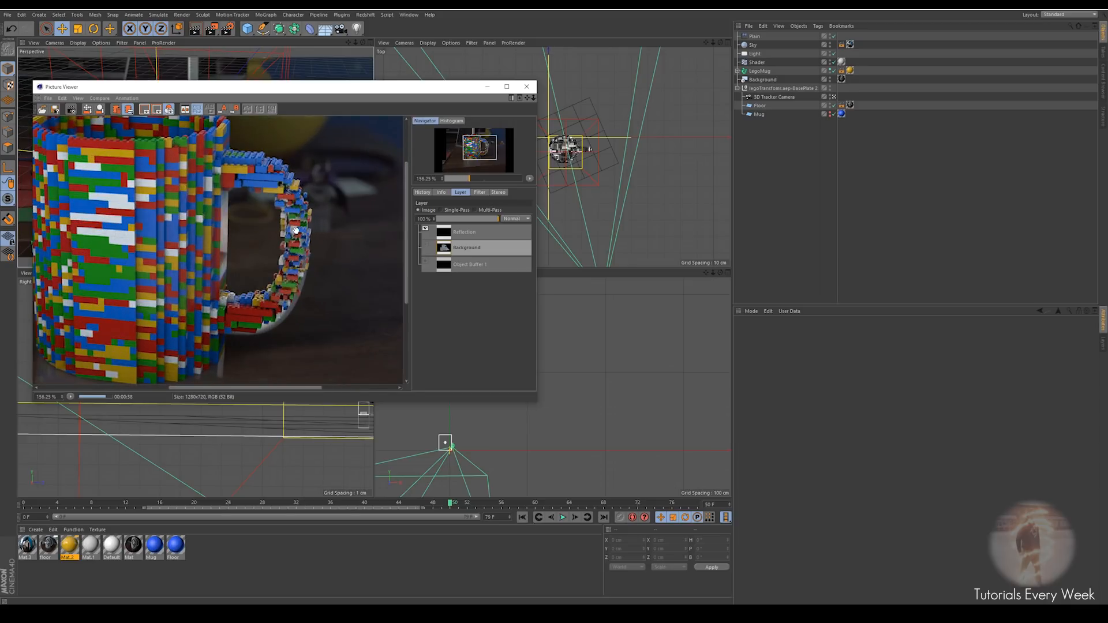
scroll(172, 242, down, 2)
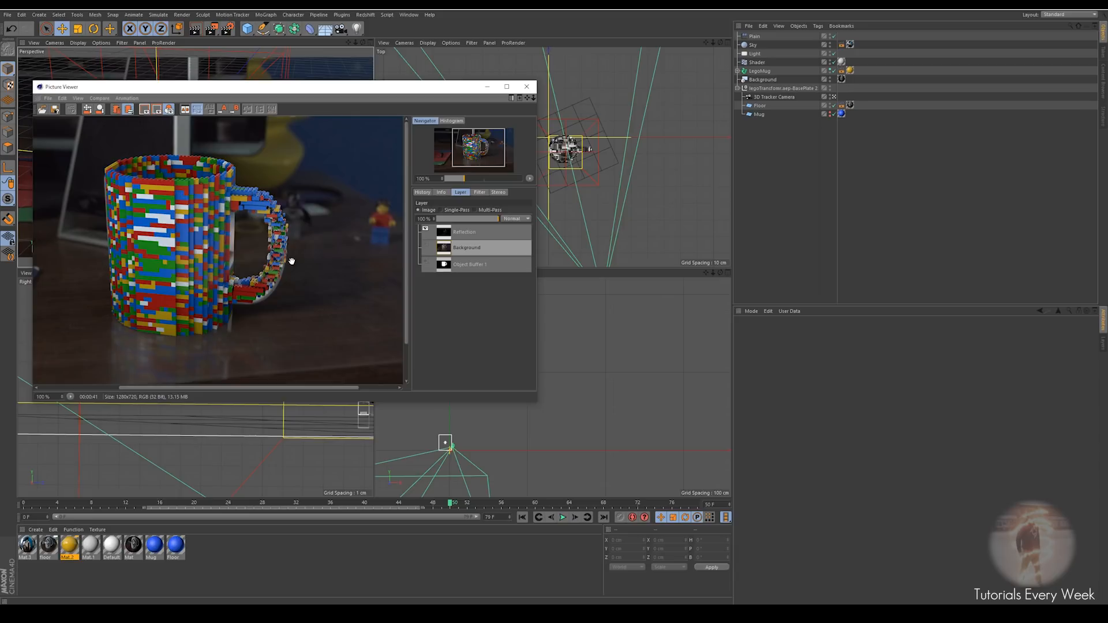
Check the Object Buffer 1, Background and Reflection passes individually in single-pass view, and close the Picture Viewer
click(458, 266)
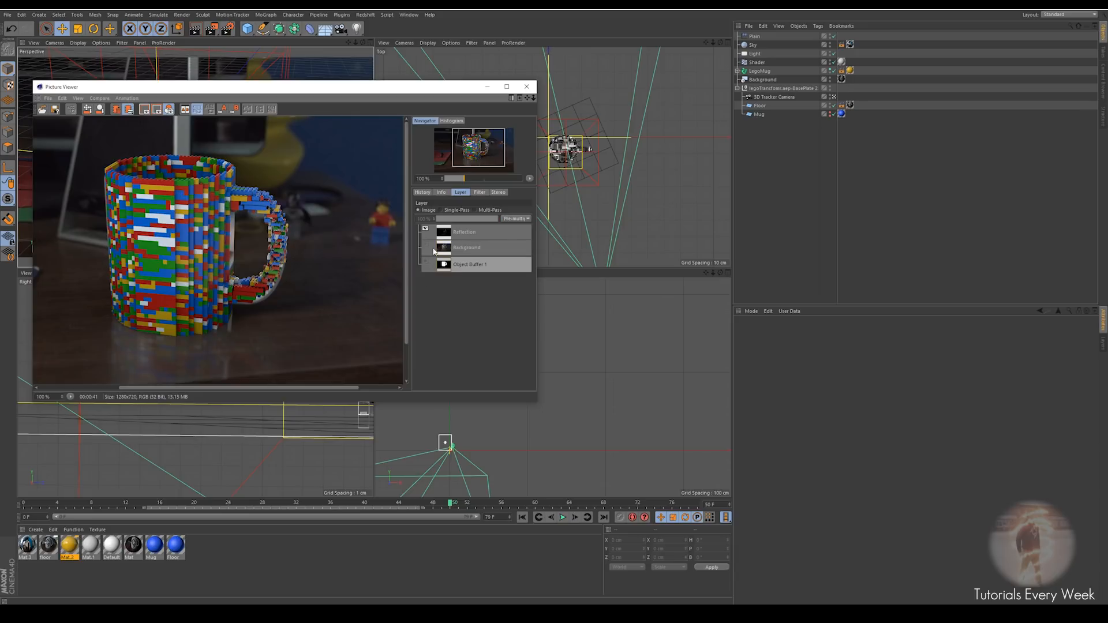
click(441, 210)
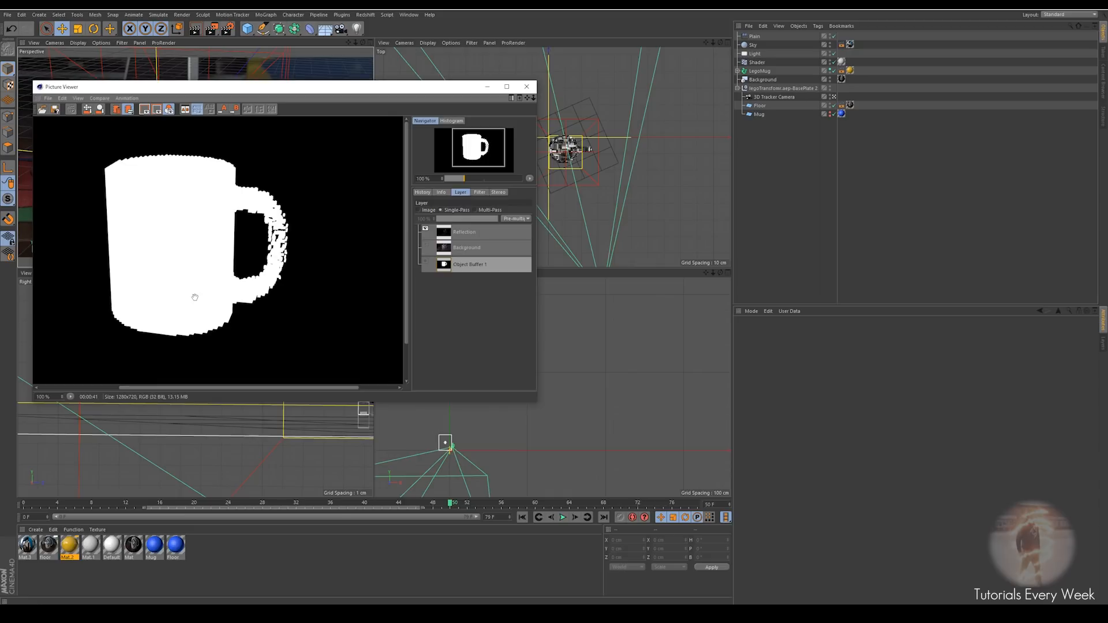
click(467, 248)
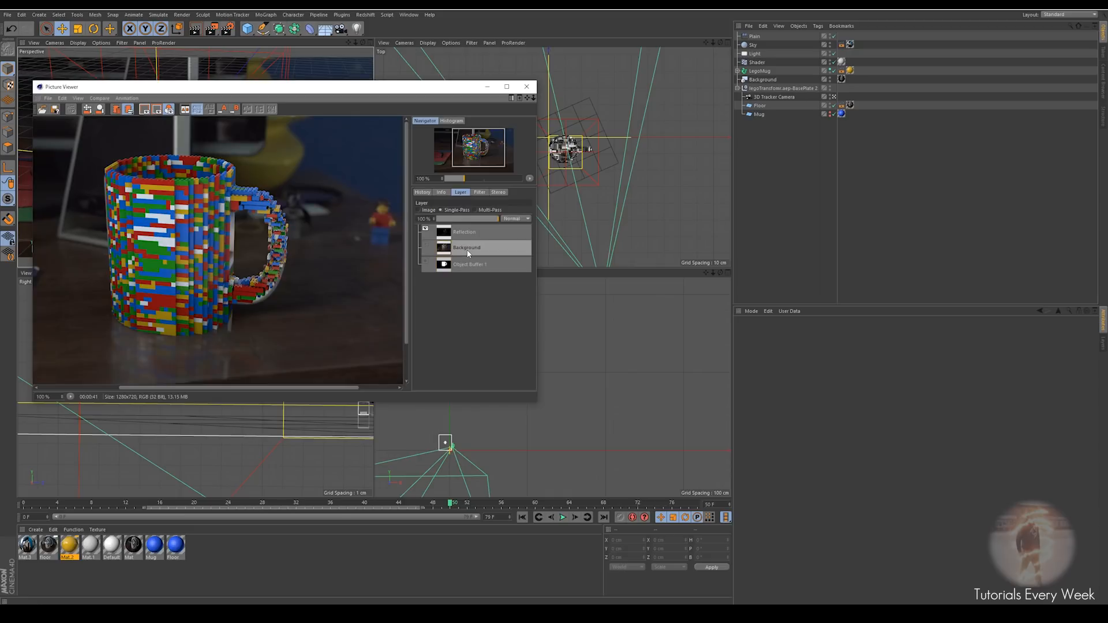
click(466, 232)
scroll(199, 335, down, 1)
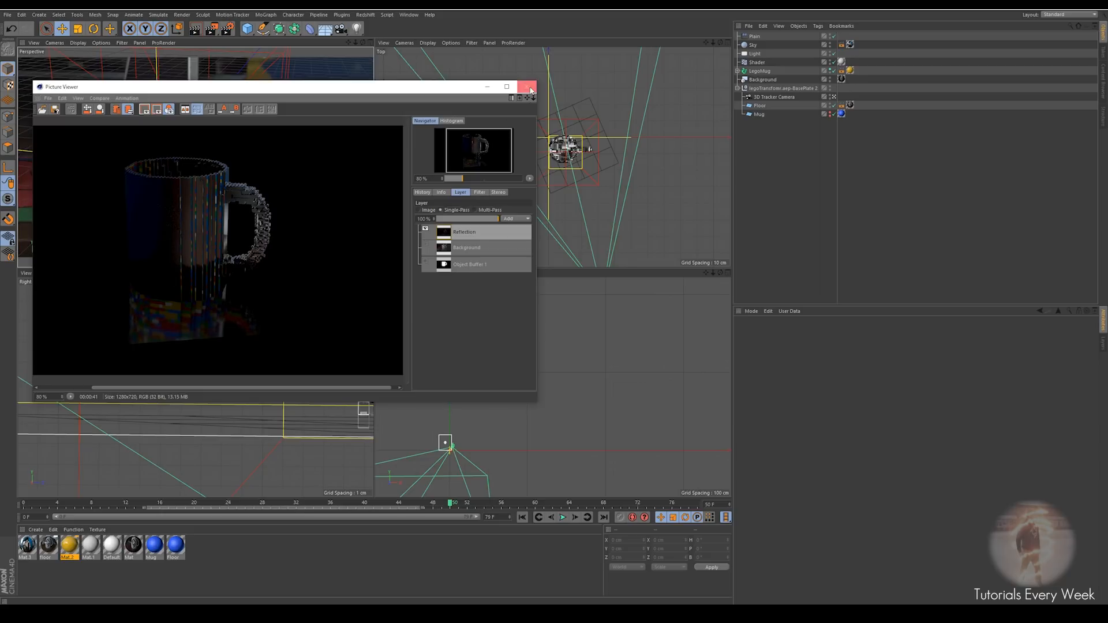
click(529, 87)
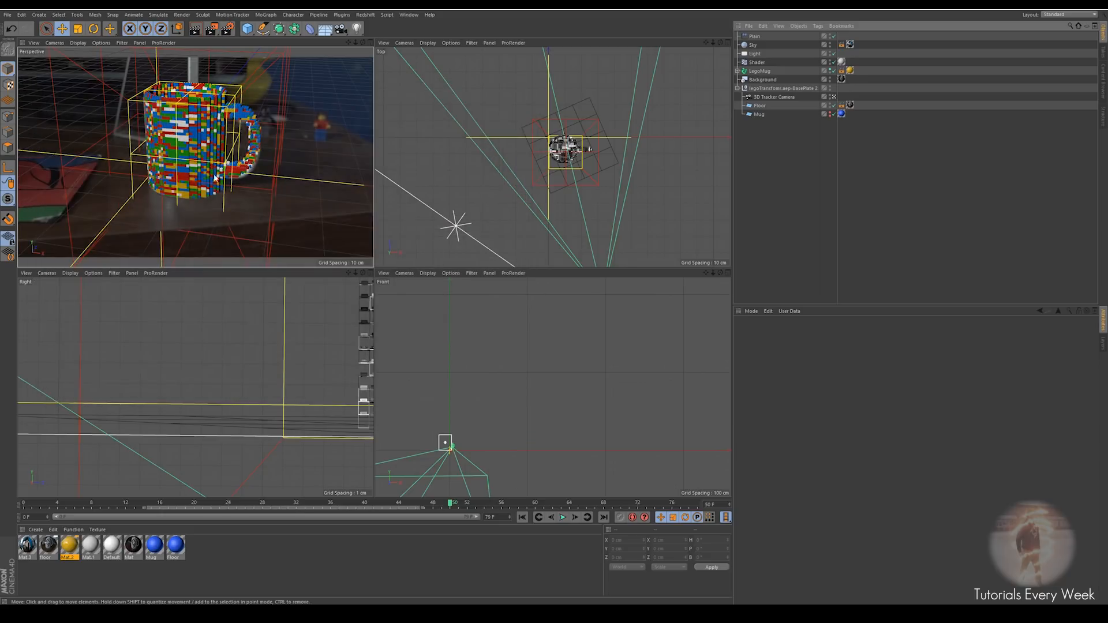
Review the Plain effector's falloff settings while scrubbing the mug's brick build-up back through frame 44 to frame 26
click(235, 153)
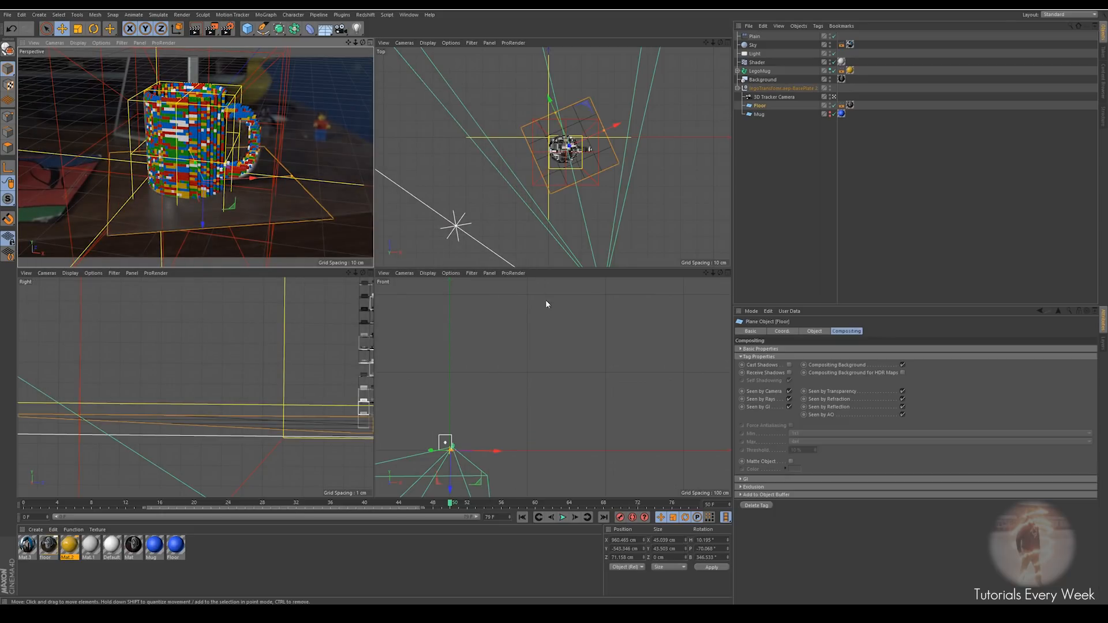
click(756, 37)
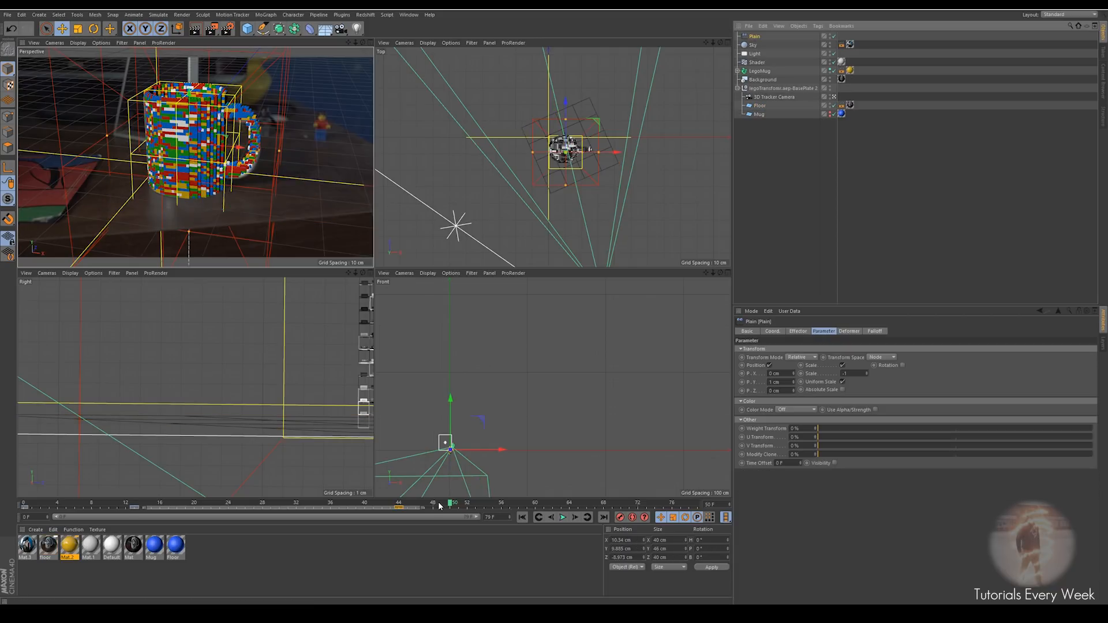
drag(451, 504, 399, 504)
drag(228, 147, 262, 155)
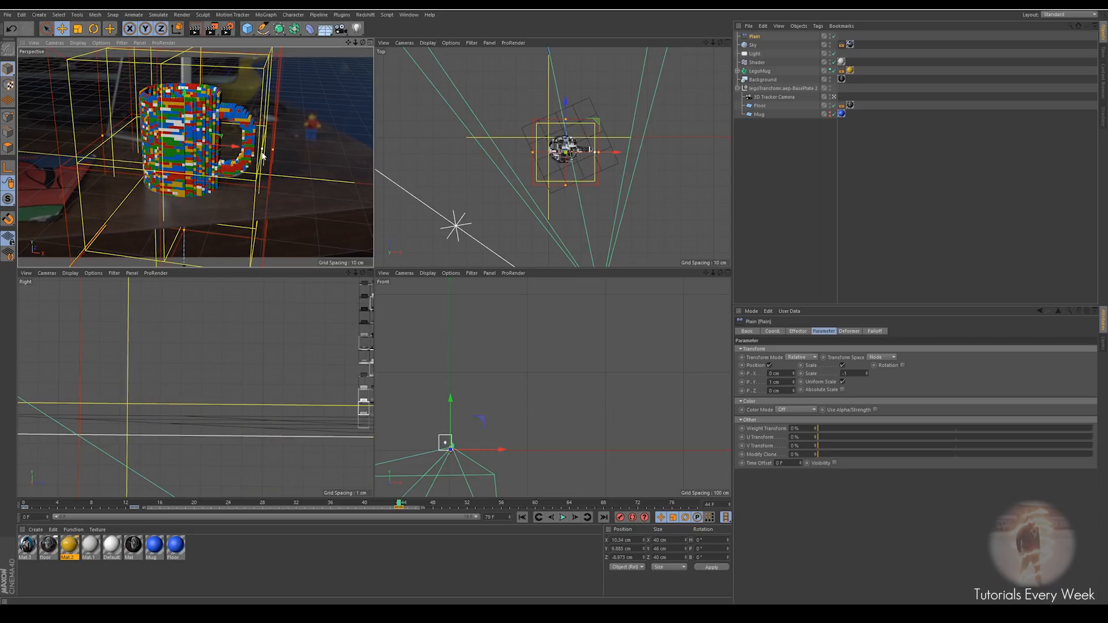
click(846, 332)
click(872, 332)
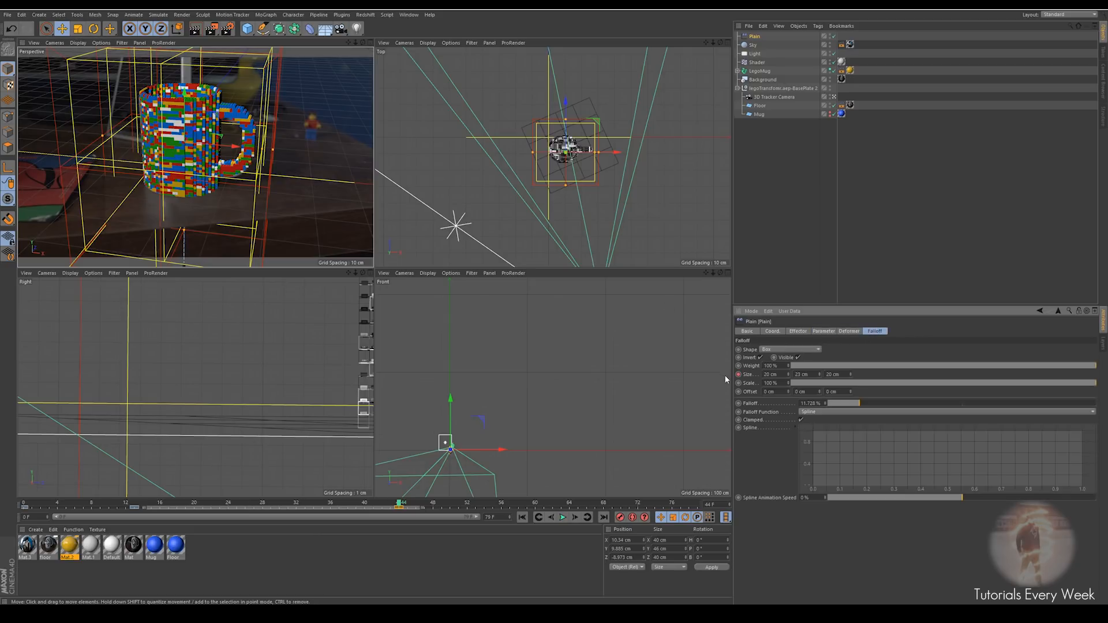
drag(399, 505, 250, 496)
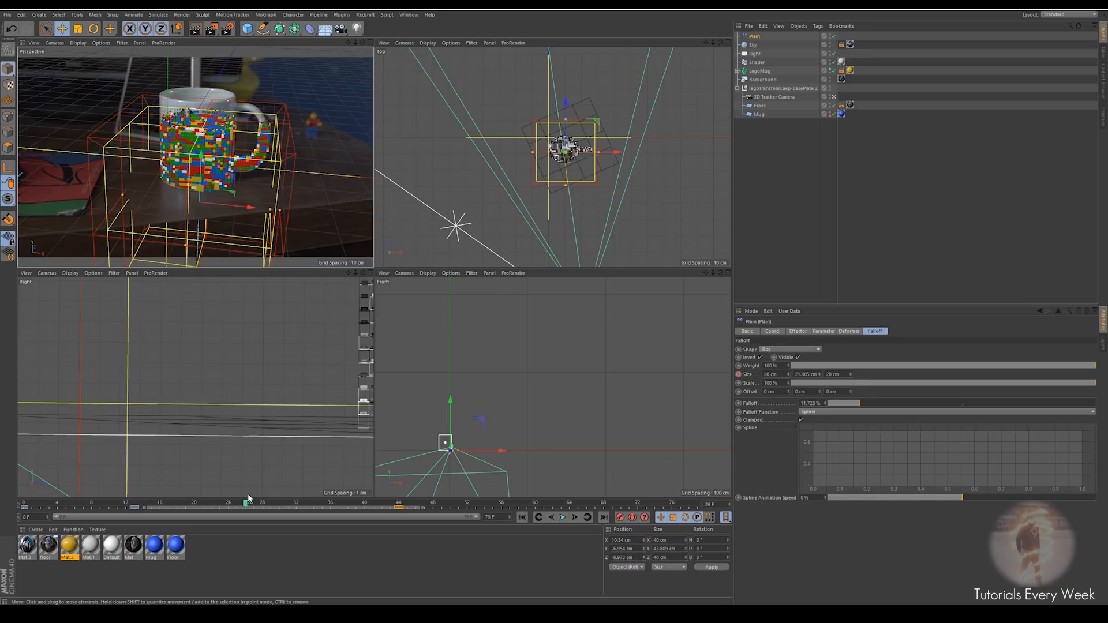
Set the render output size to 1920 x 1080 pixels
click(227, 28)
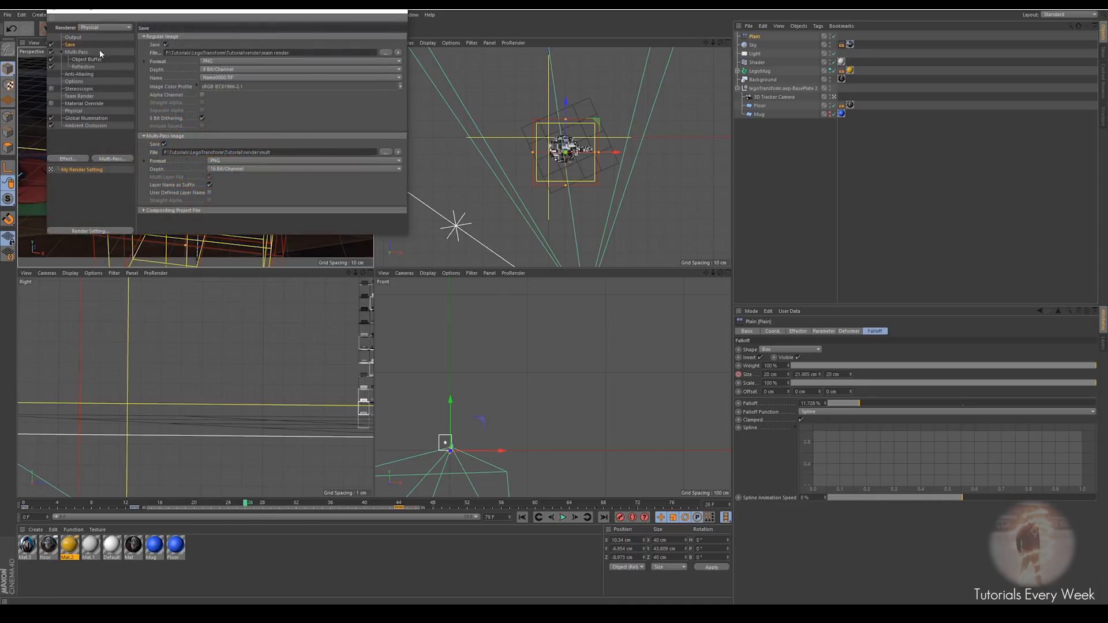
click(75, 37)
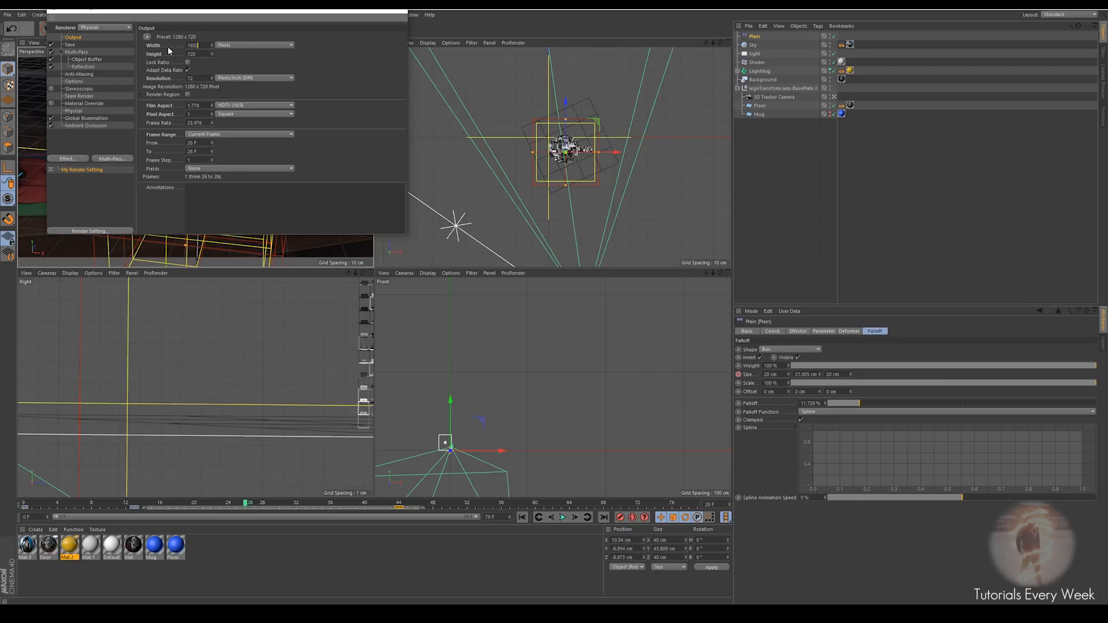
key(Tab)
text(1080)
key(Return)
Set the render's frame range to Manual, from frame 14 to frame 79
click(199, 135)
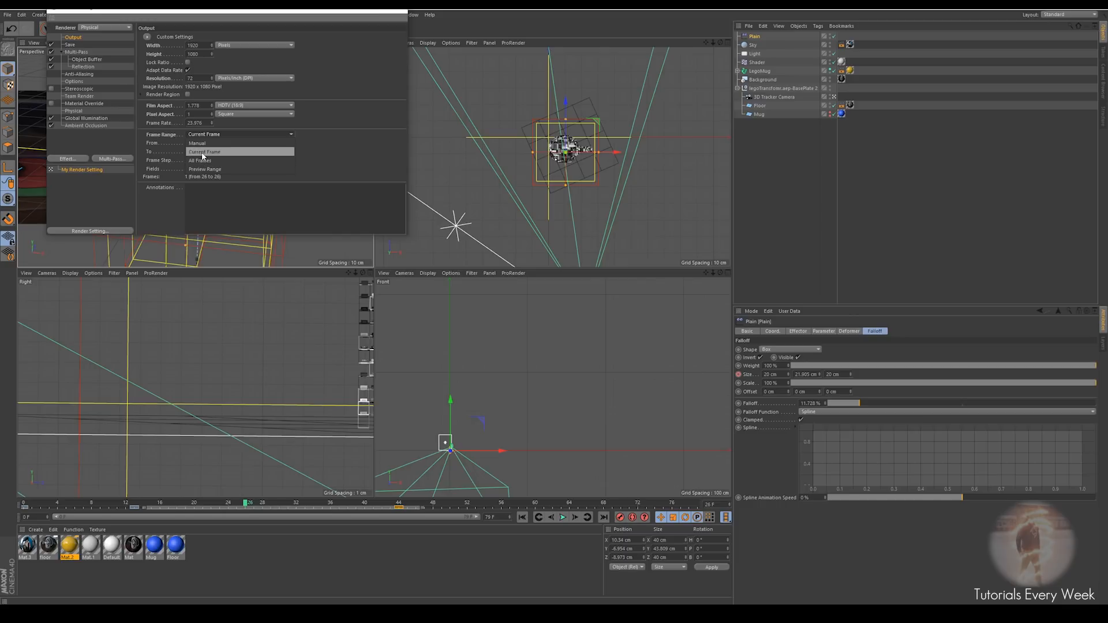
click(203, 154)
click(207, 139)
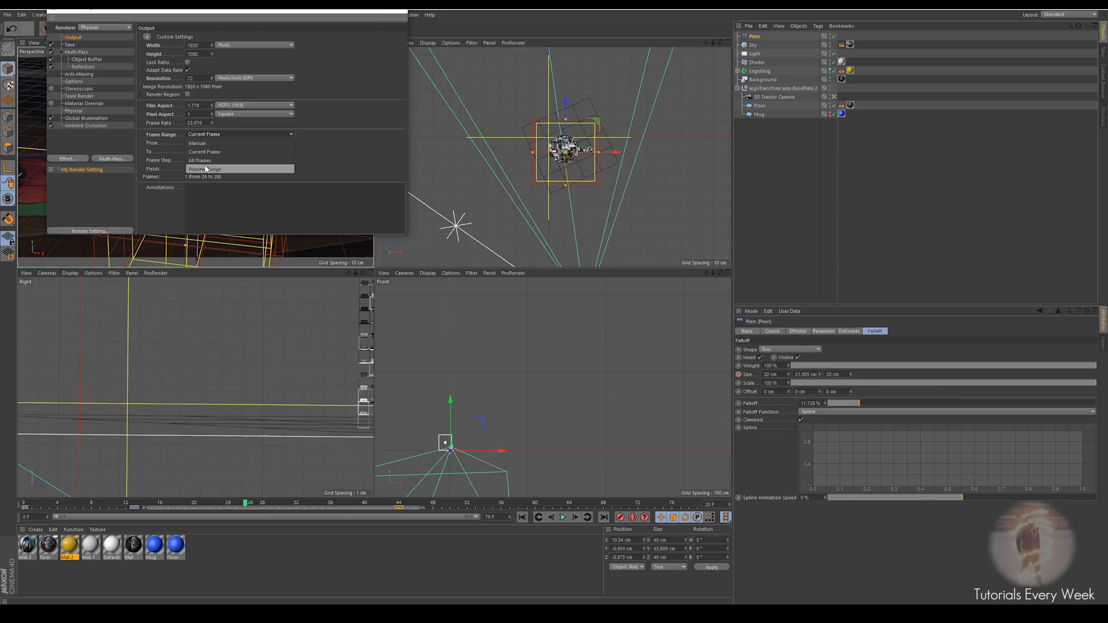
click(197, 143)
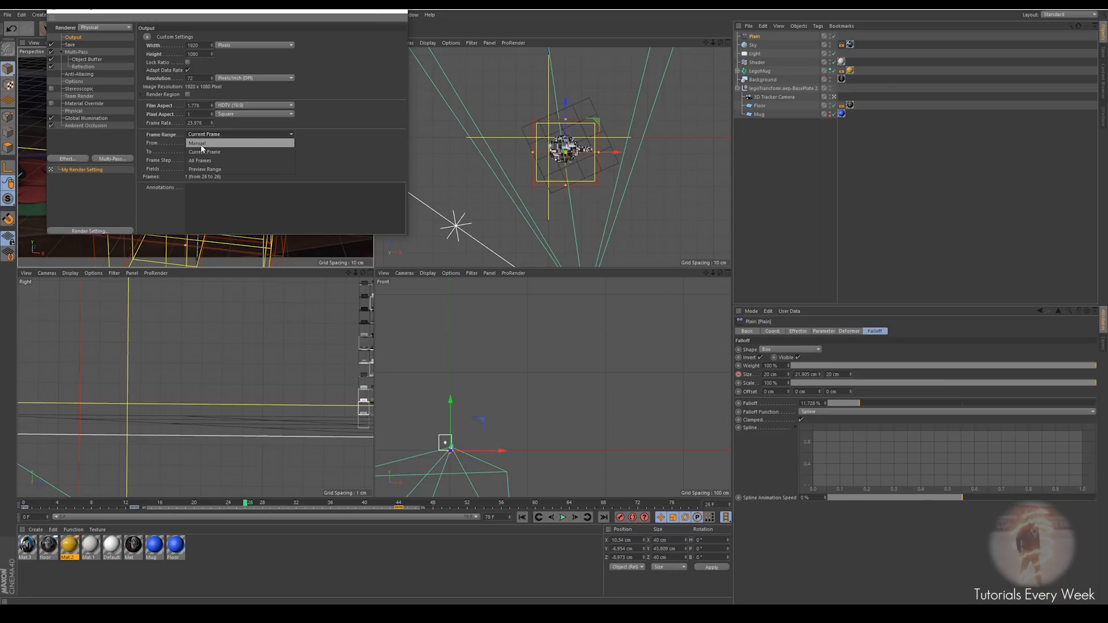
click(191, 142)
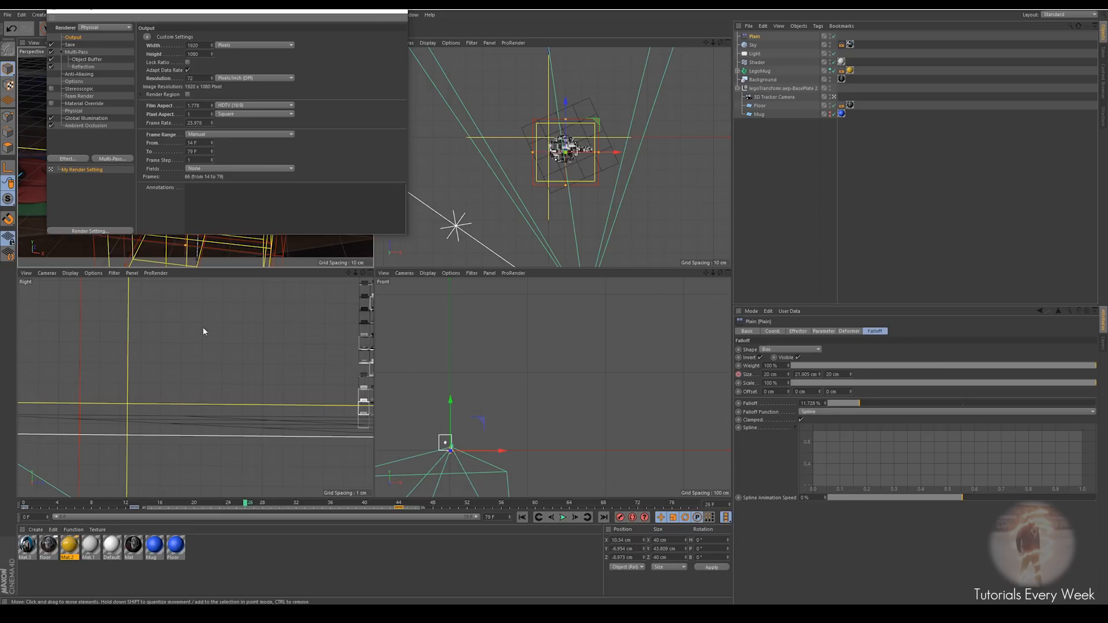
Choose the Physical renderer's sampling quality and start rendering the frame range to the Picture Viewer
click(73, 111)
click(266, 111)
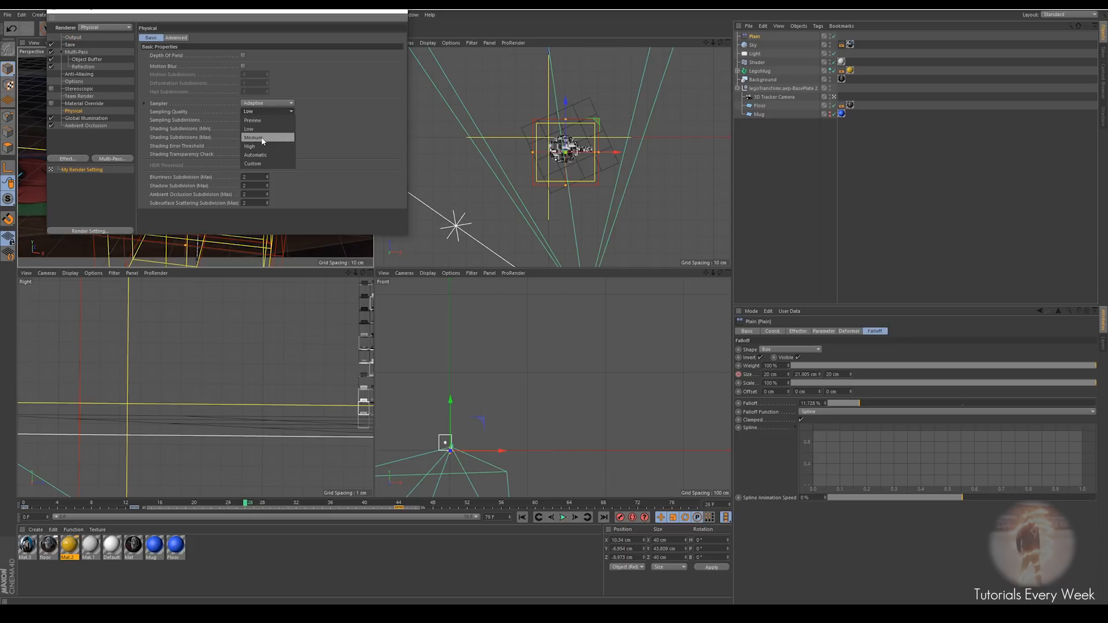
click(267, 120)
click(403, 11)
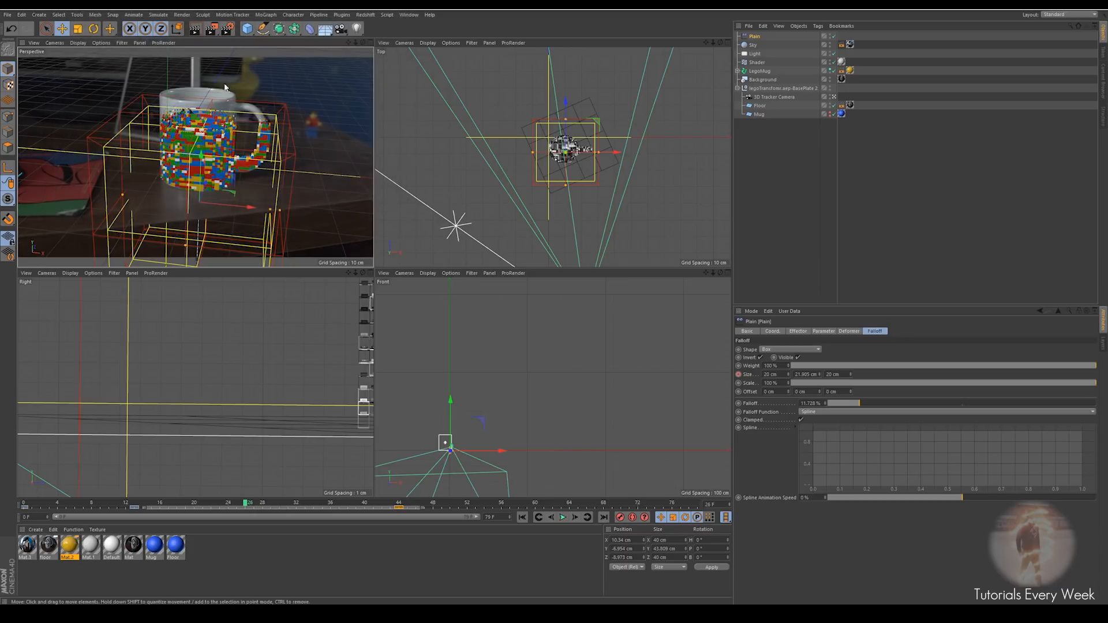
click(211, 30)
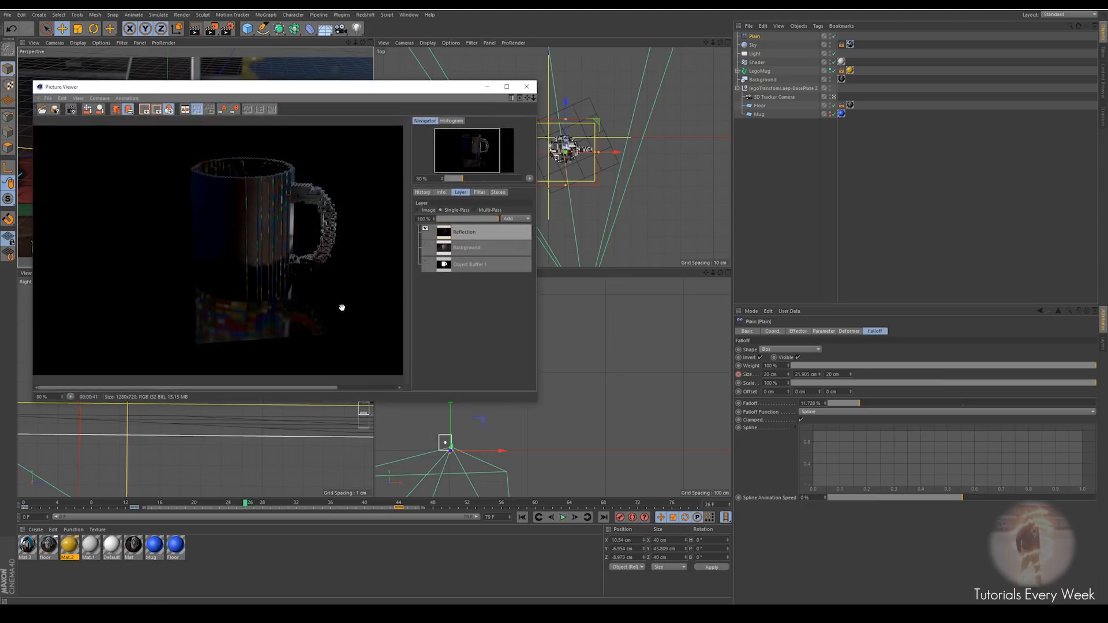
scroll(329, 315, down, 4)
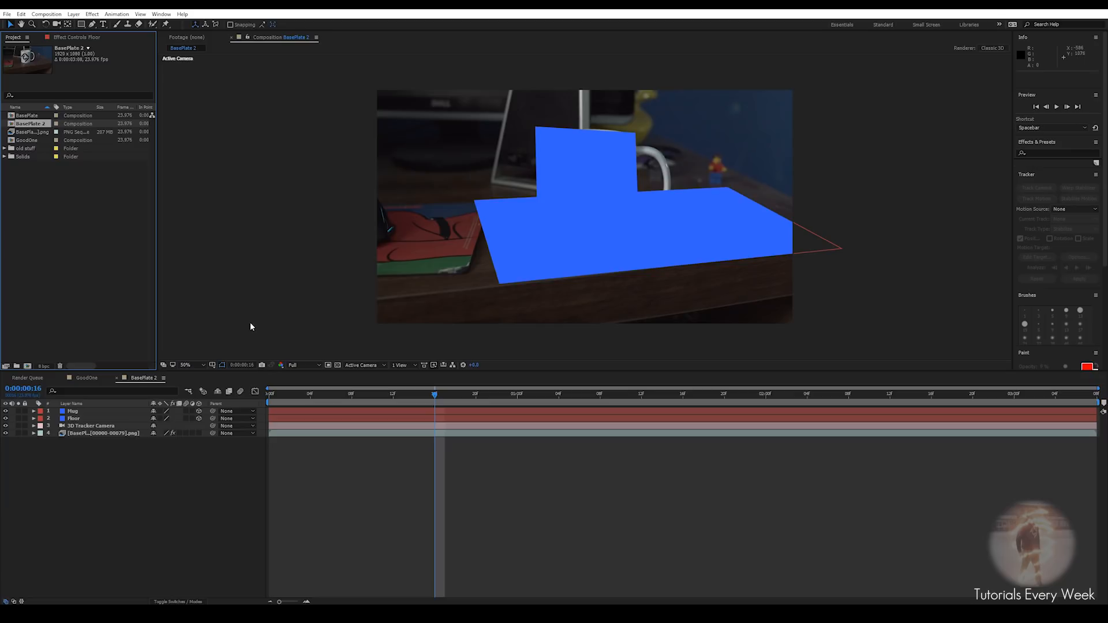
Import the legobody EXR files from the LegoTransform render2 folder as an OpenEXR sequence
double_click(31, 191)
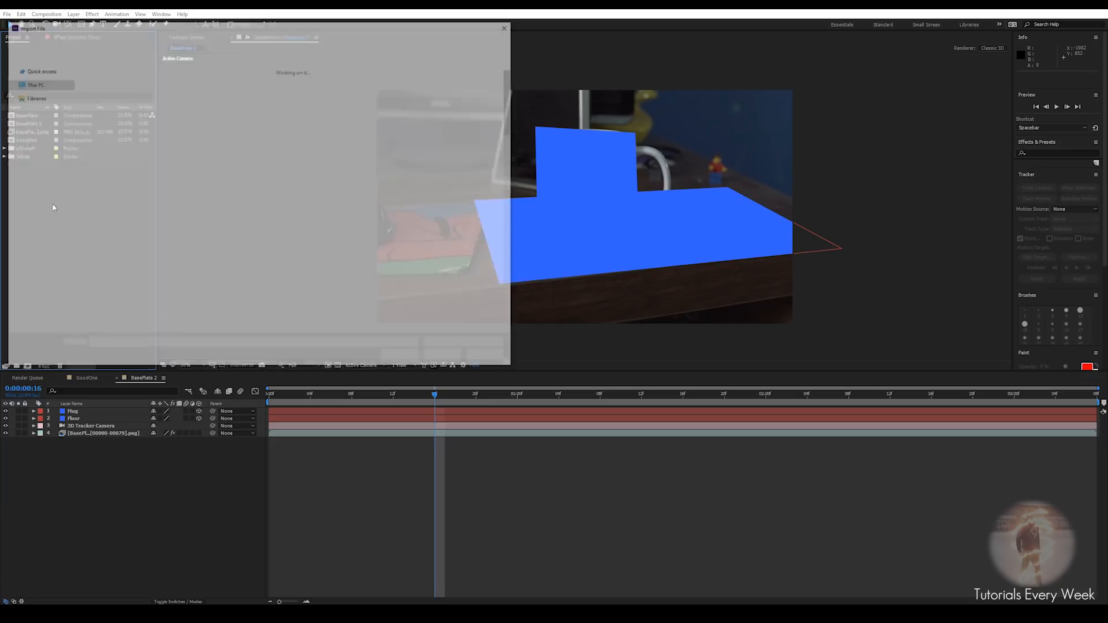
click(183, 38)
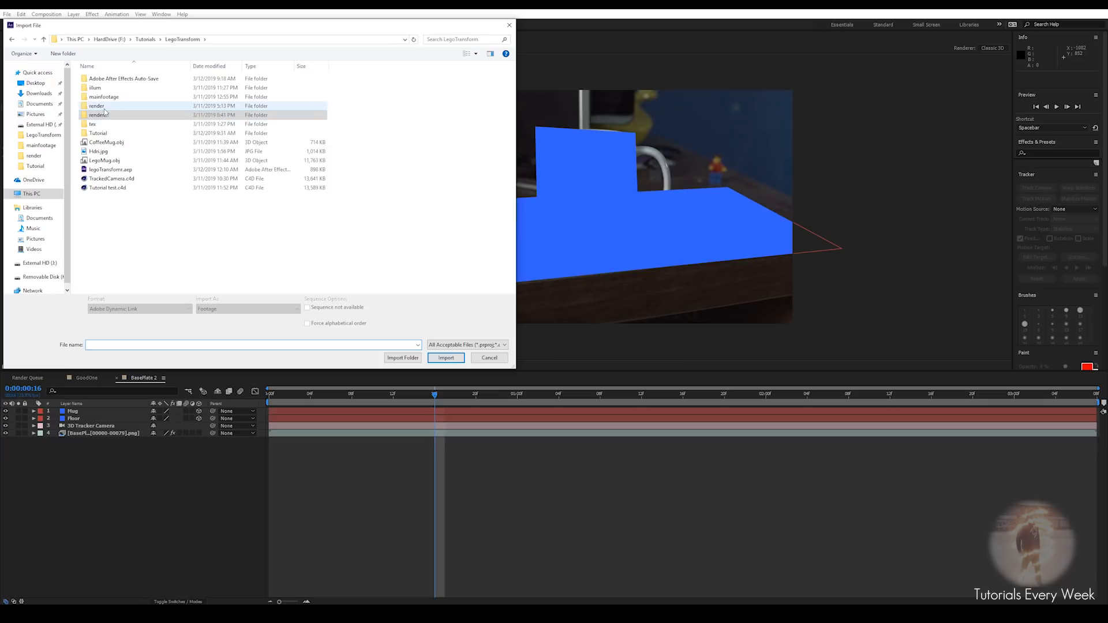
double_click(98, 132)
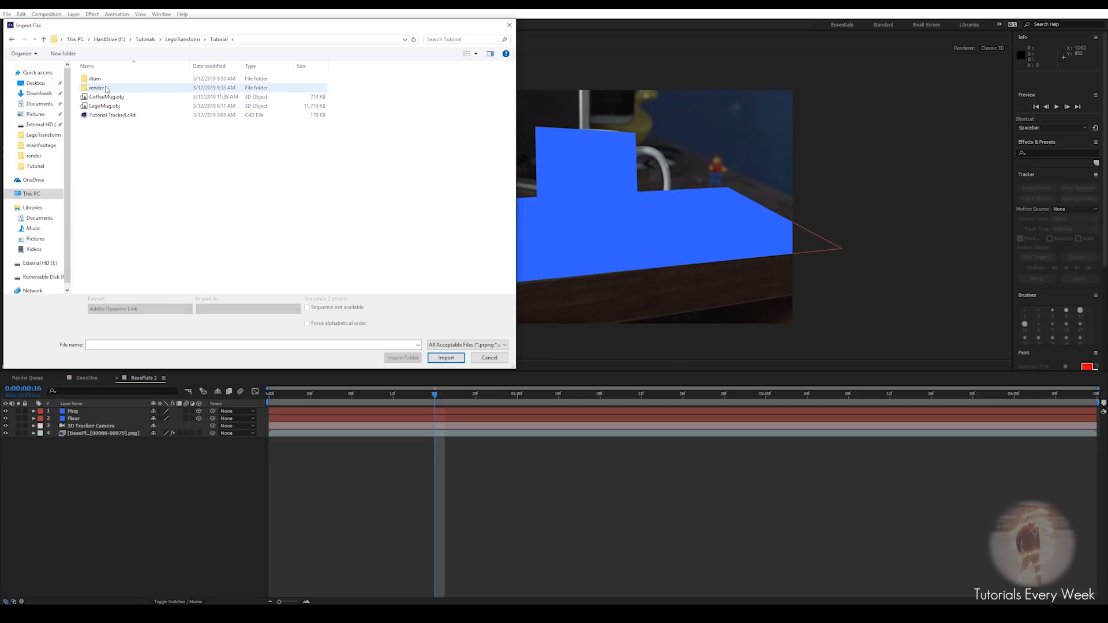
key(alt+Left)
double_click(104, 115)
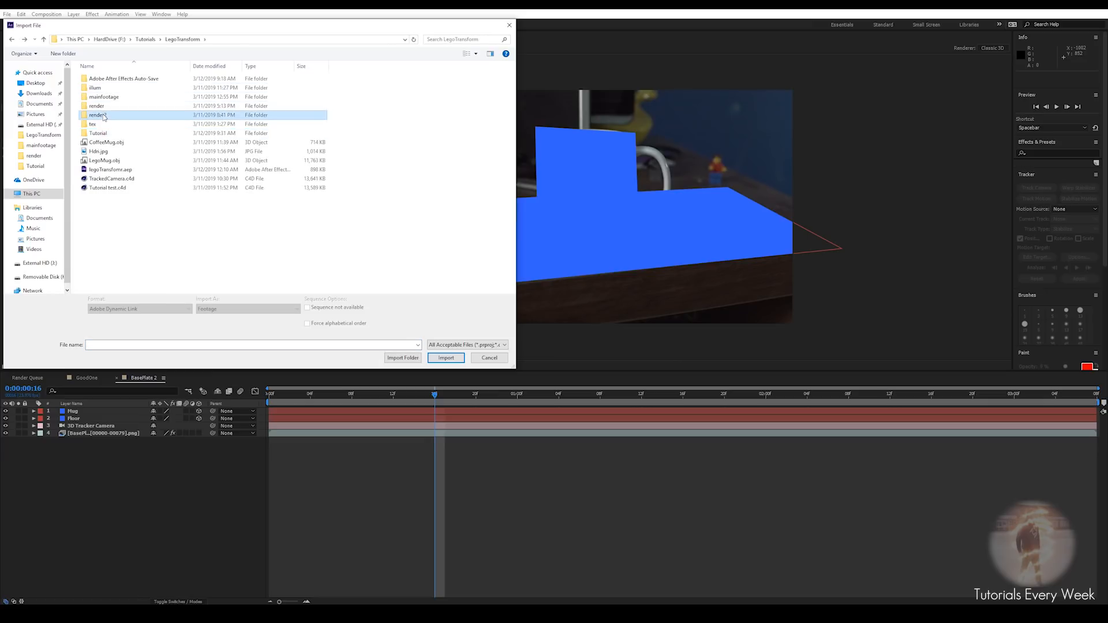
click(107, 98)
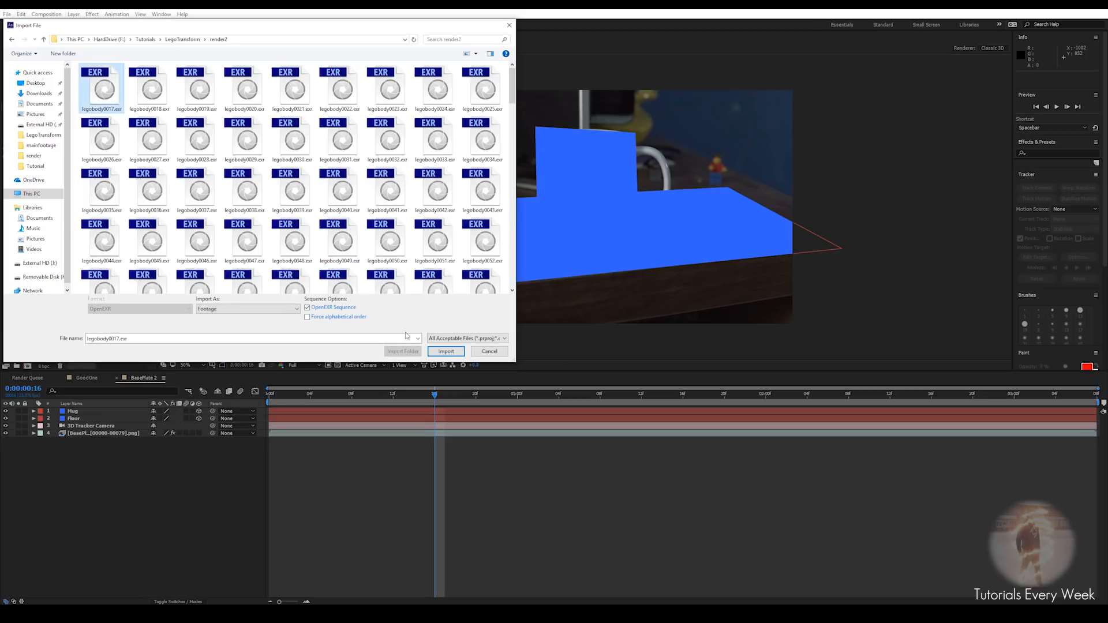
click(444, 357)
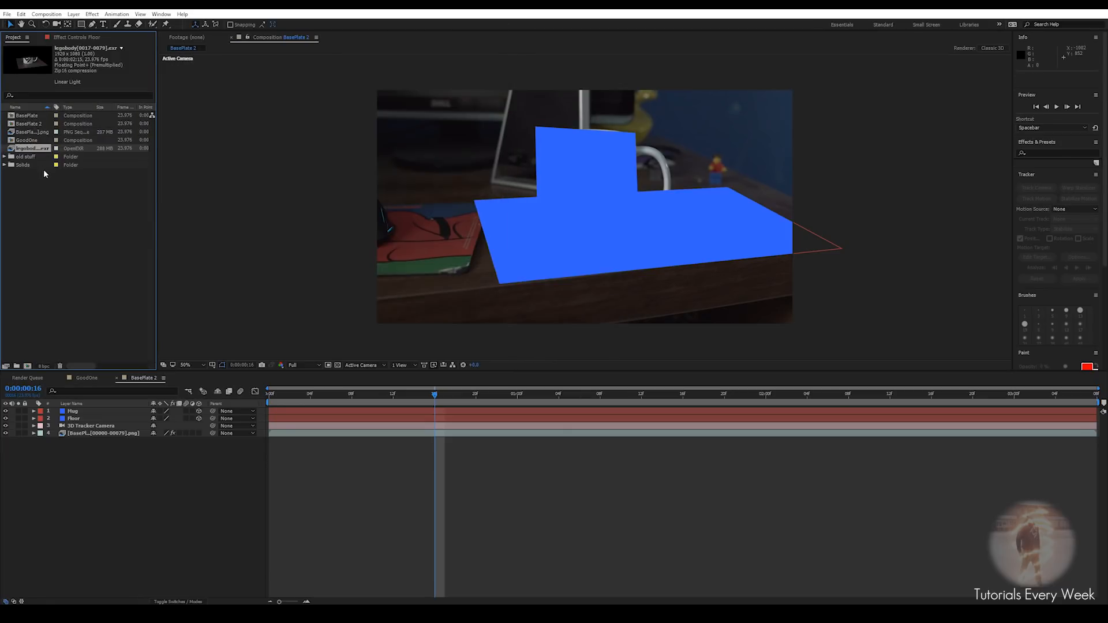
Import the multpass_object_1 and multpass_refl passes from the render2 folder as PNG sequences
double_click(37, 170)
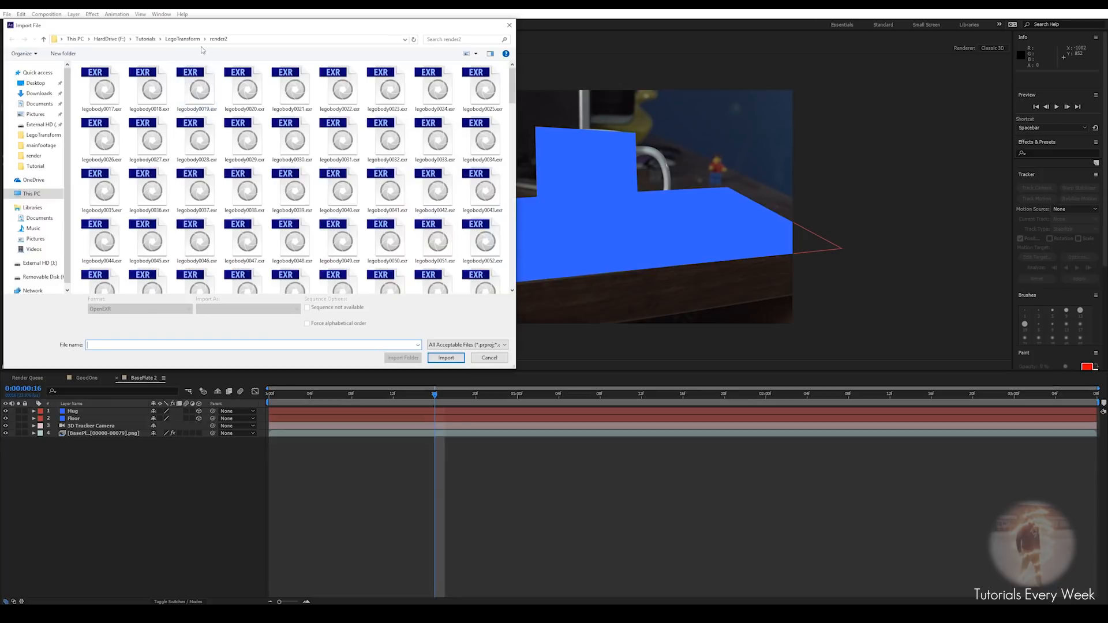
scroll(289, 173, down, 10)
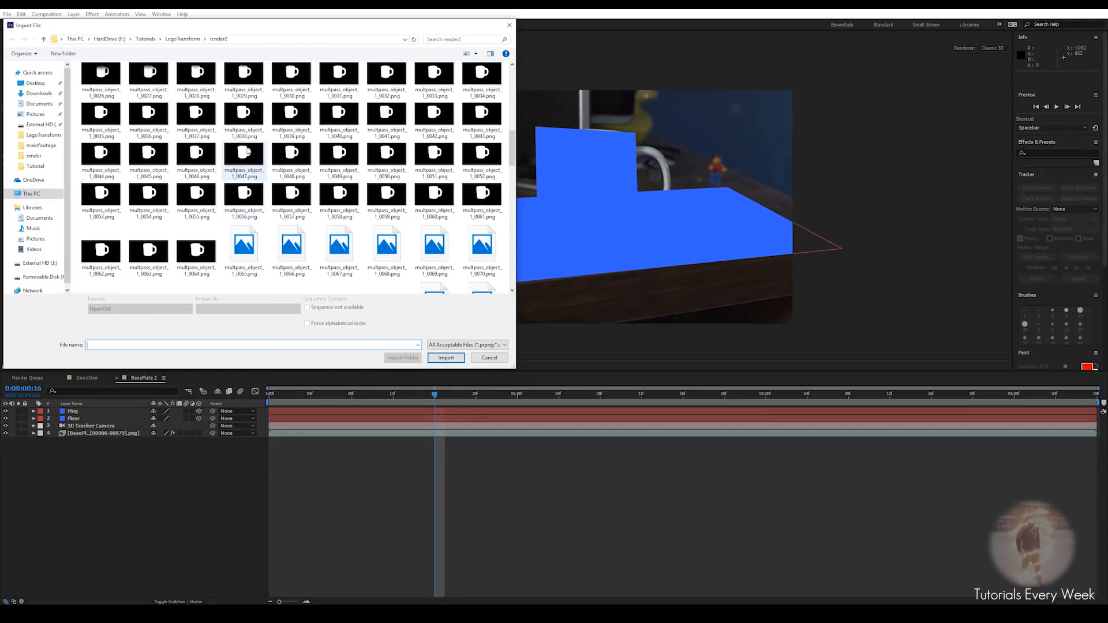
click(243, 118)
click(446, 351)
key(ctrl+i)
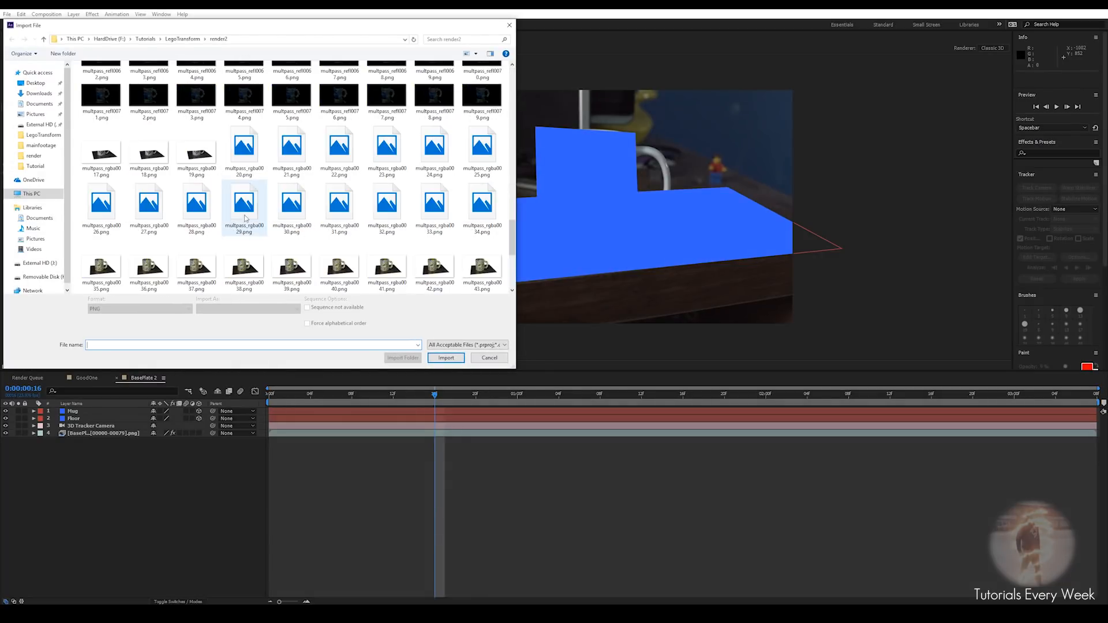
click(244, 157)
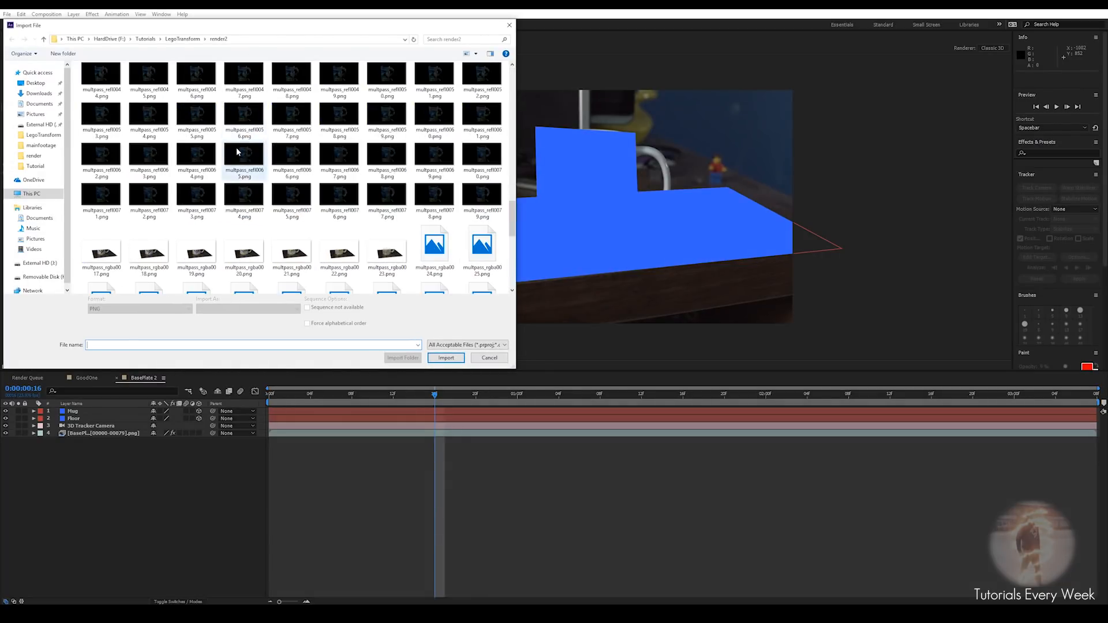
click(445, 352)
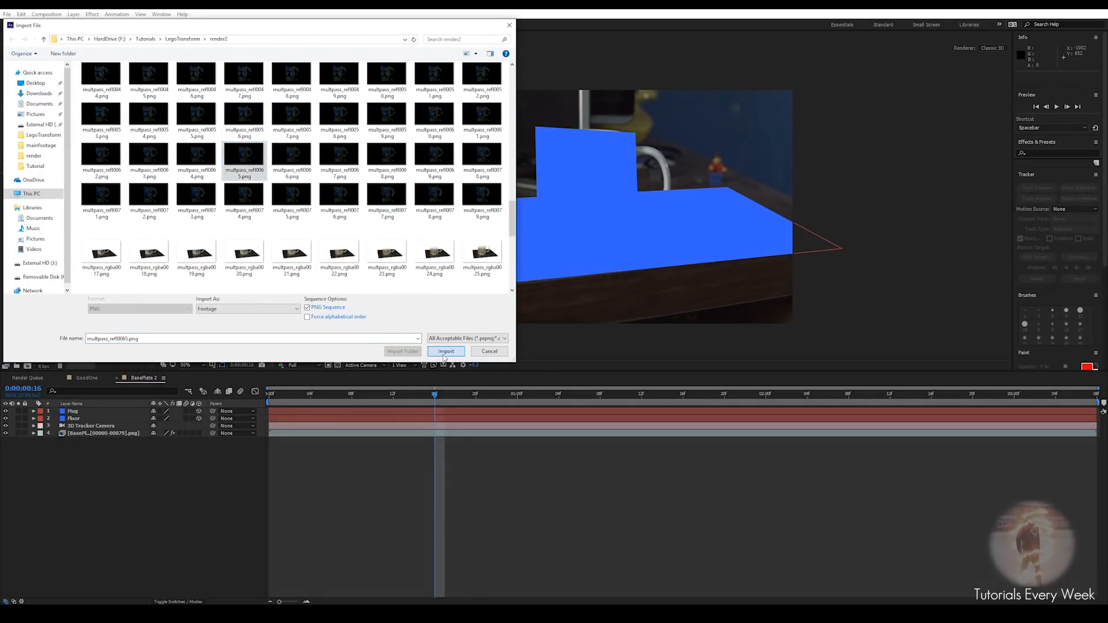
Rename the legobody EXR footage Main and the multpass_object_1 sequence alpha in the project
click(26, 149)
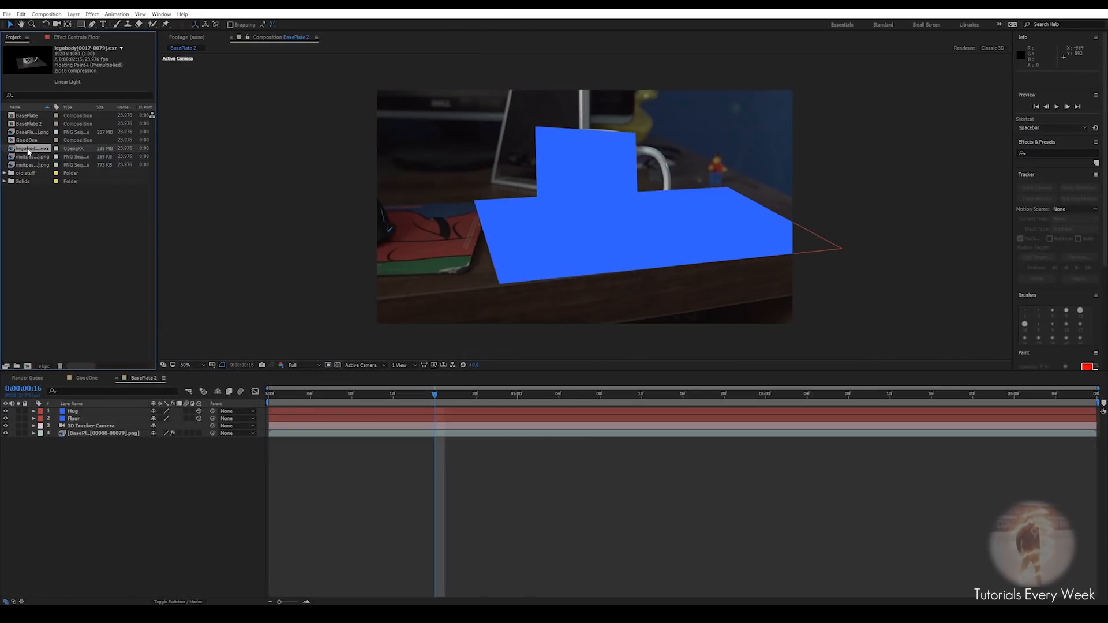
key(Return)
text(Main)
key(Return)
click(35, 156)
key(Return)
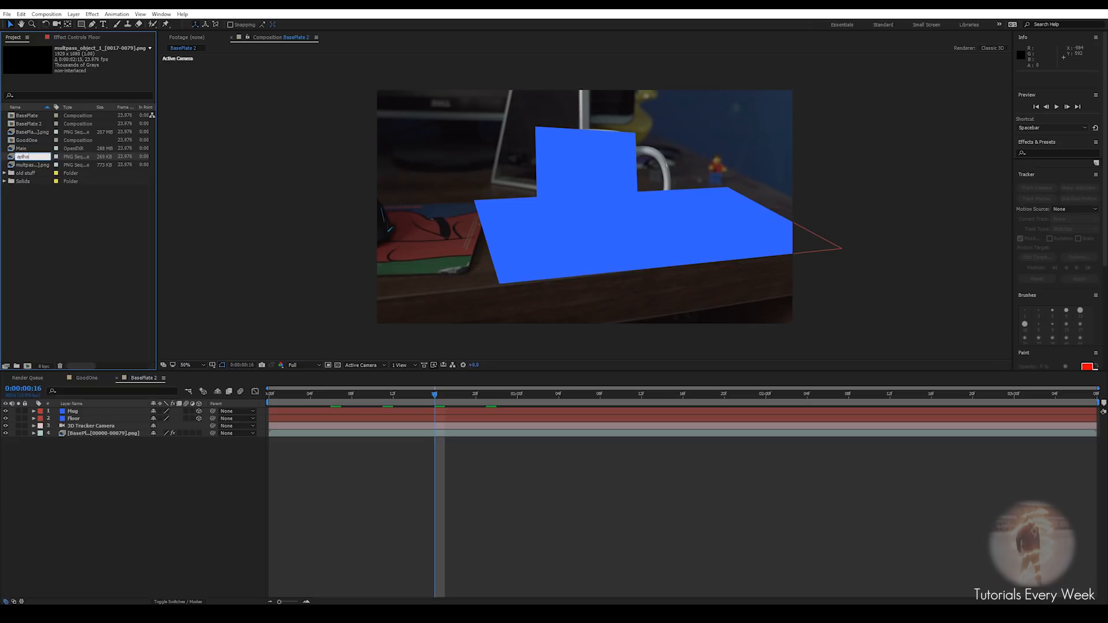
text(alpha)
key(Return)
Rename the multpass_refl PNG sequence reflection in the project
click(35, 165)
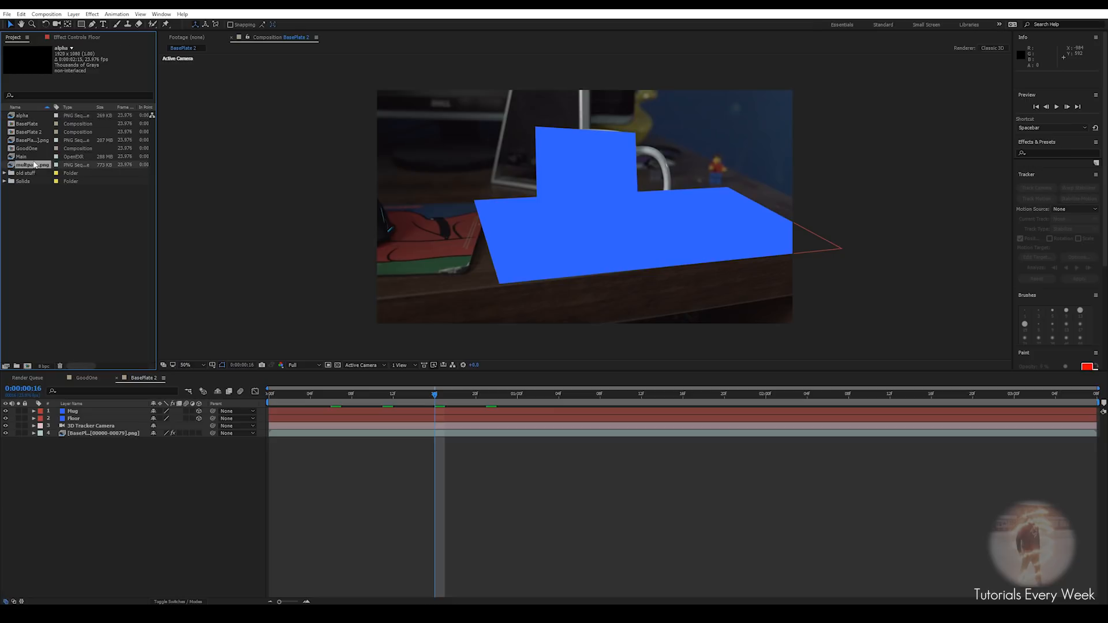
key(Return)
text(reflection)
key(Return)
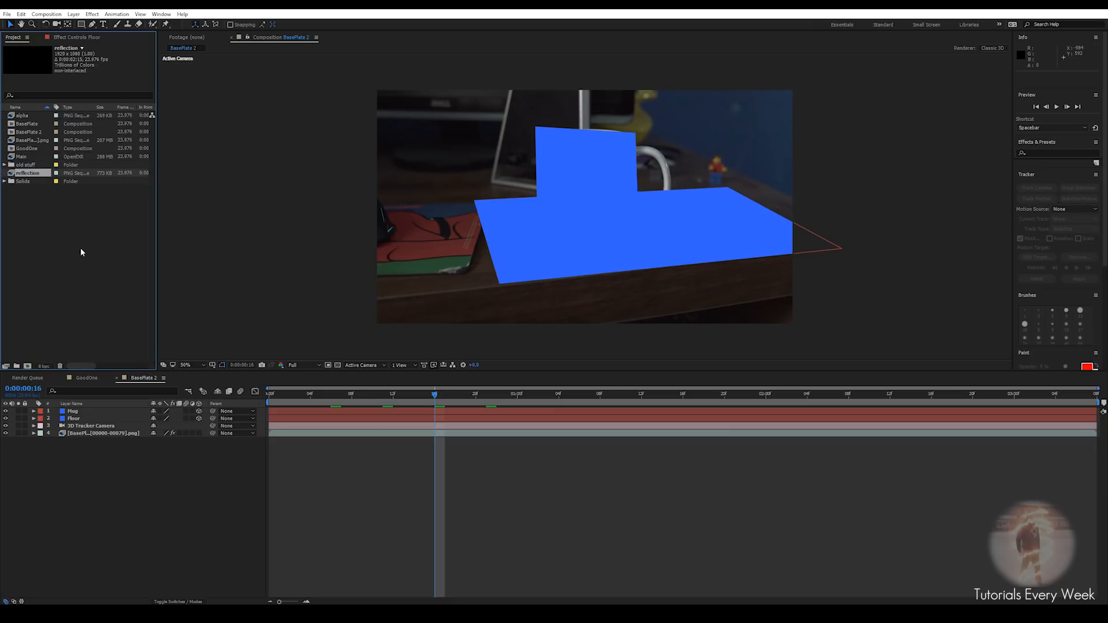
Hide the Mug and Floor layers and add the alpha, Main and reflection sequences above them in BasePlate 2
click(6, 419)
click(6, 412)
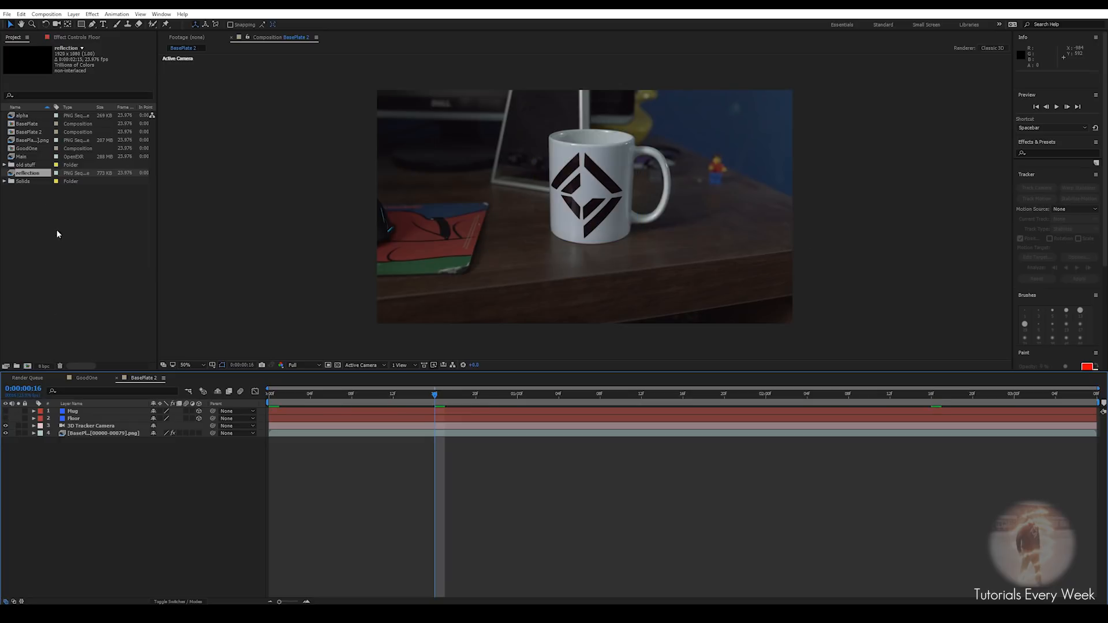
click(25, 115)
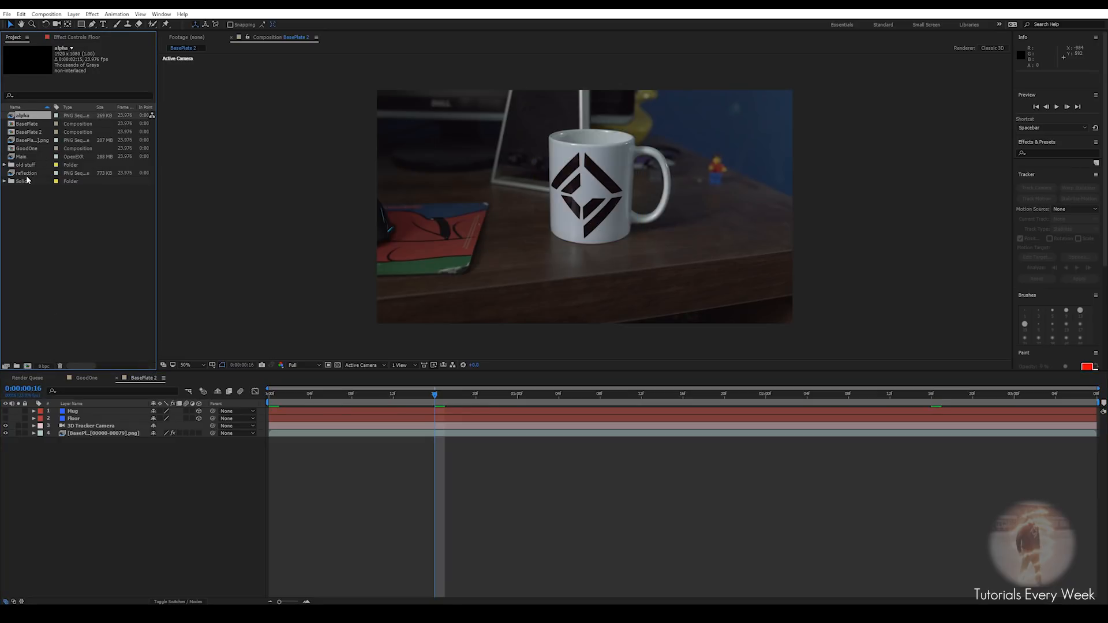
ctrl+click(25, 159)
ctrl+click(27, 174)
drag(24, 158, 81, 414)
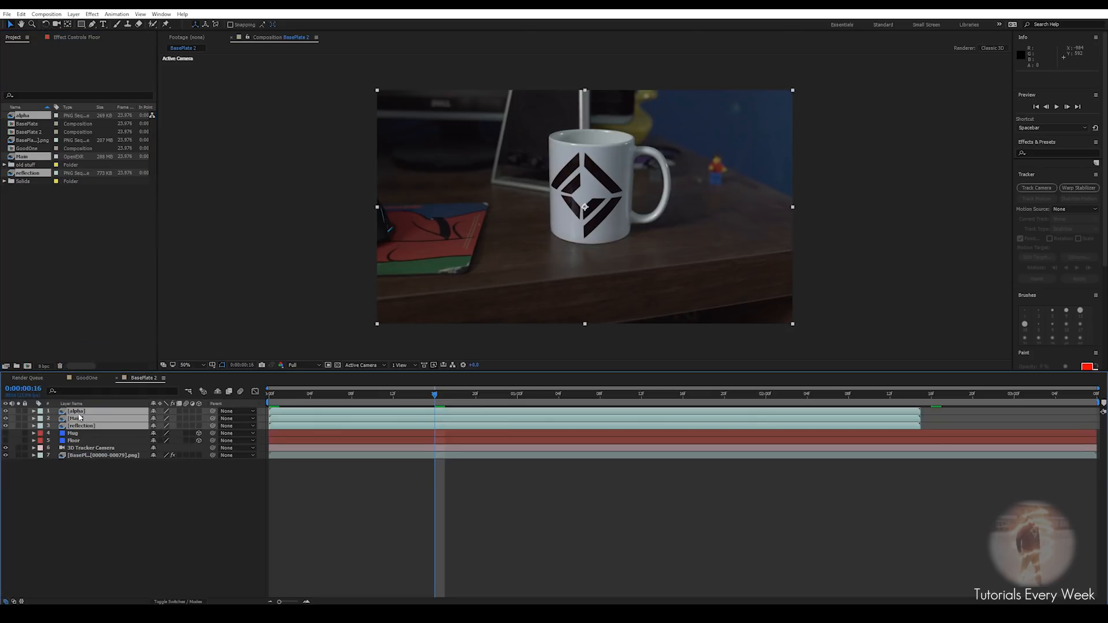
Shift the alpha, Main and reflection layers to start at frame 17 and end with the composition
drag(298, 418, 470, 430)
click(471, 467)
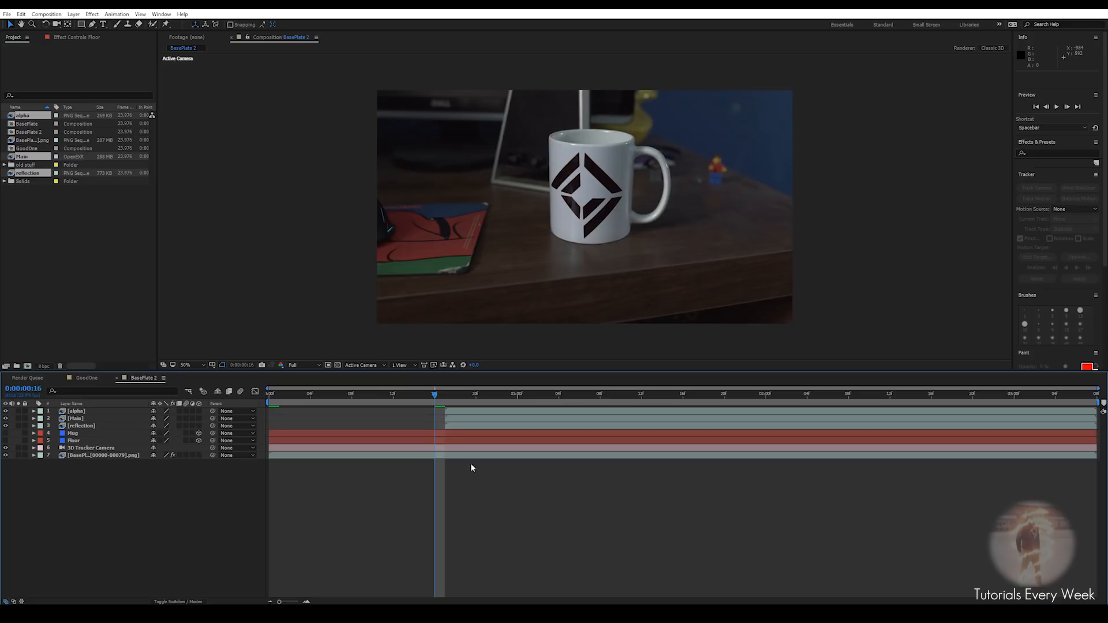
Set the Main layer's track matte to Luma Matte using the alpha layer, with the playhead at 0:00:02:01
click(82, 419)
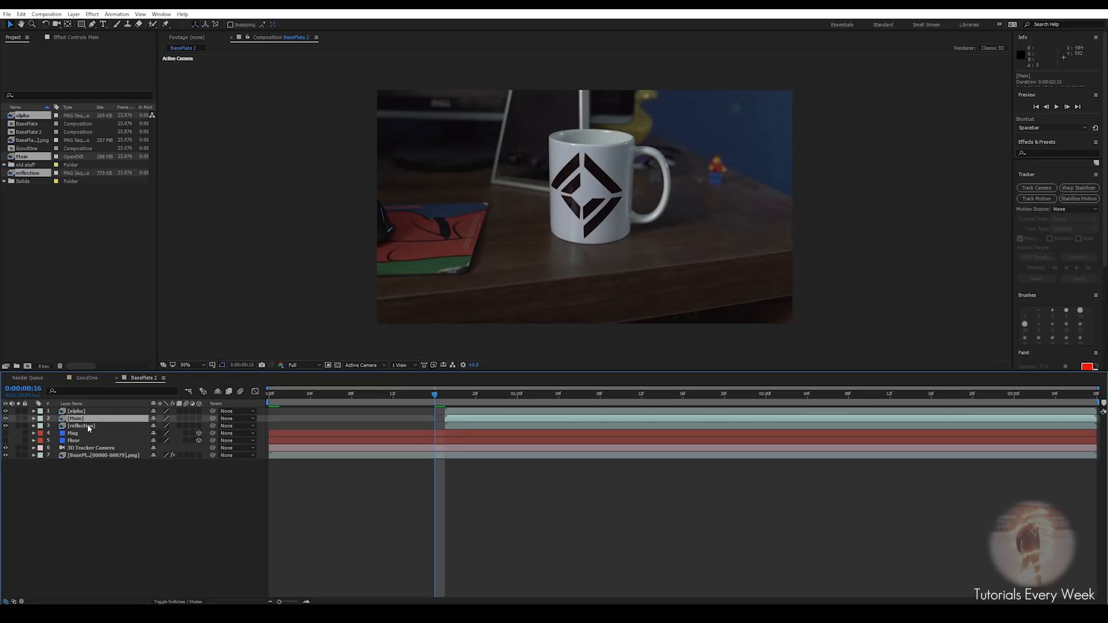
drag(431, 404, 776, 407)
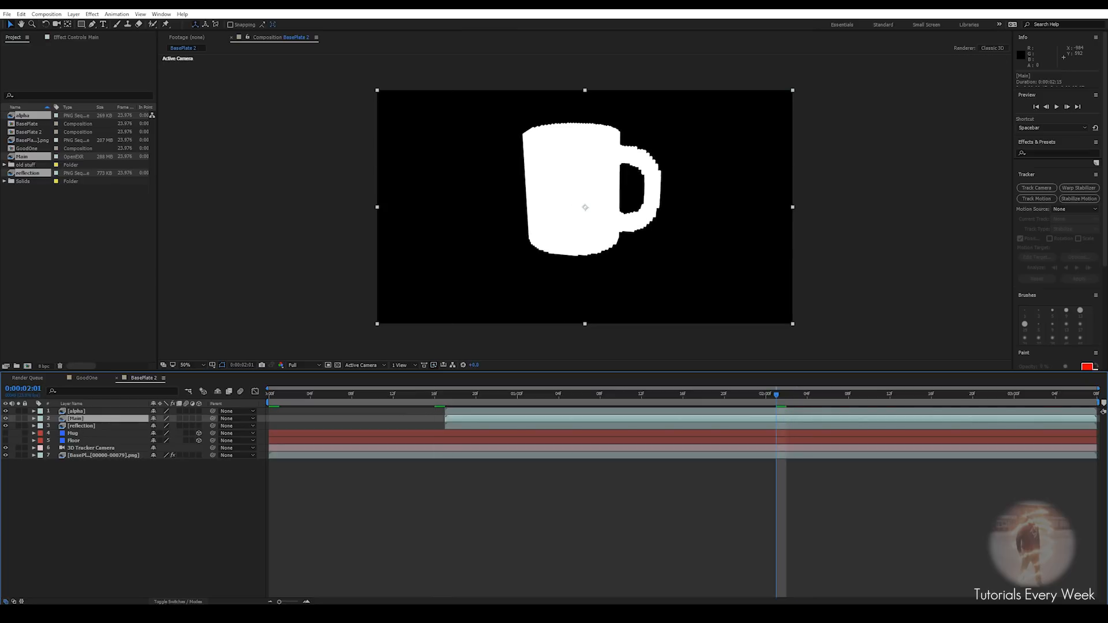
click(178, 601)
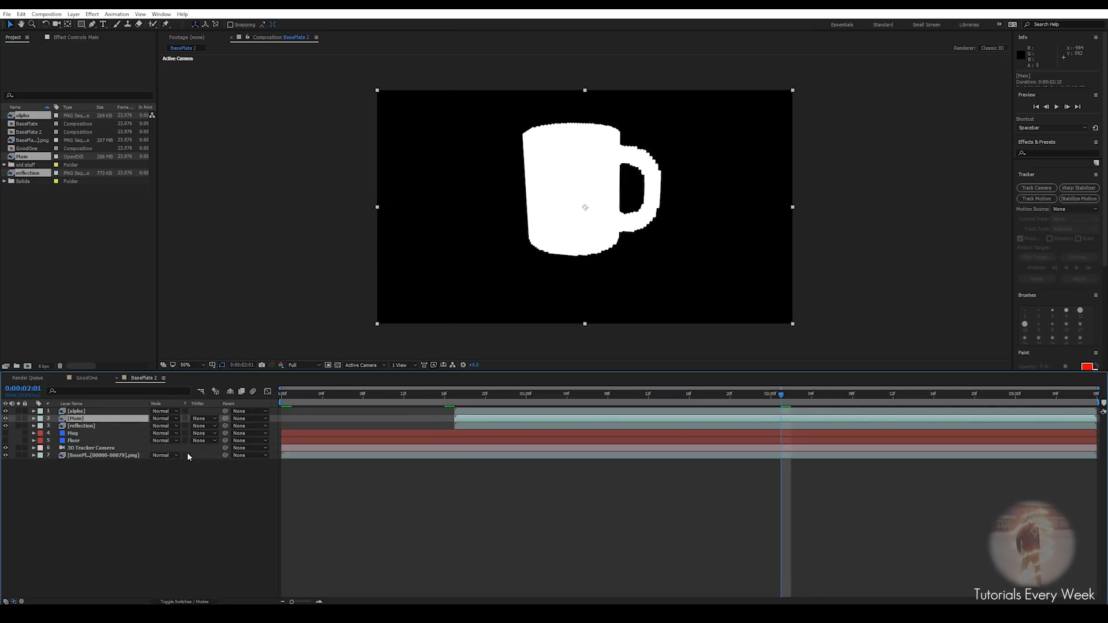
click(205, 418)
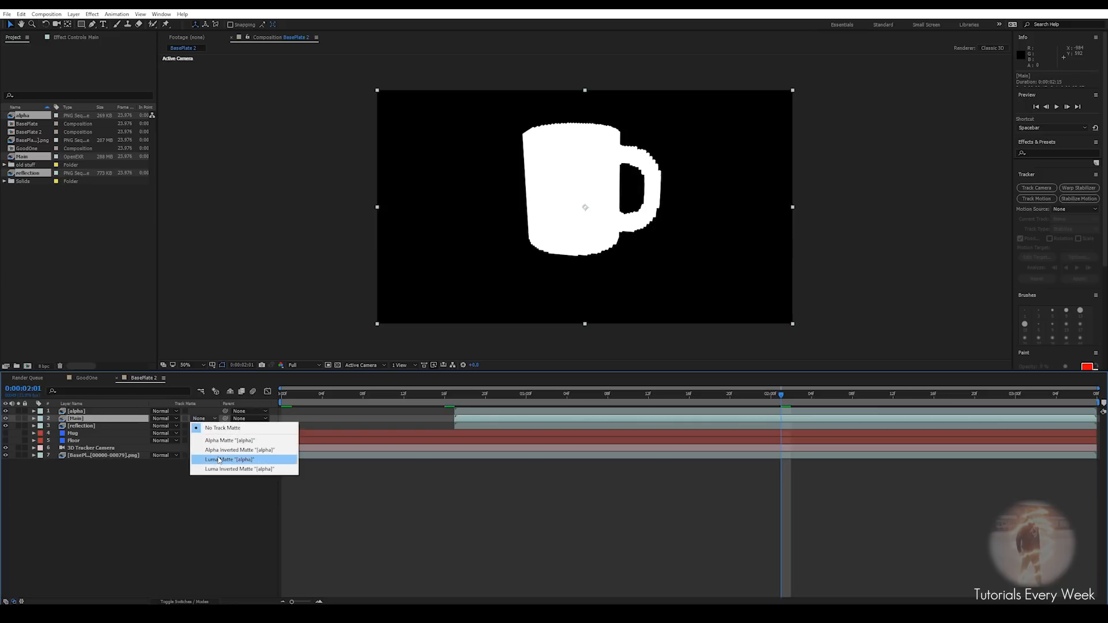
click(220, 460)
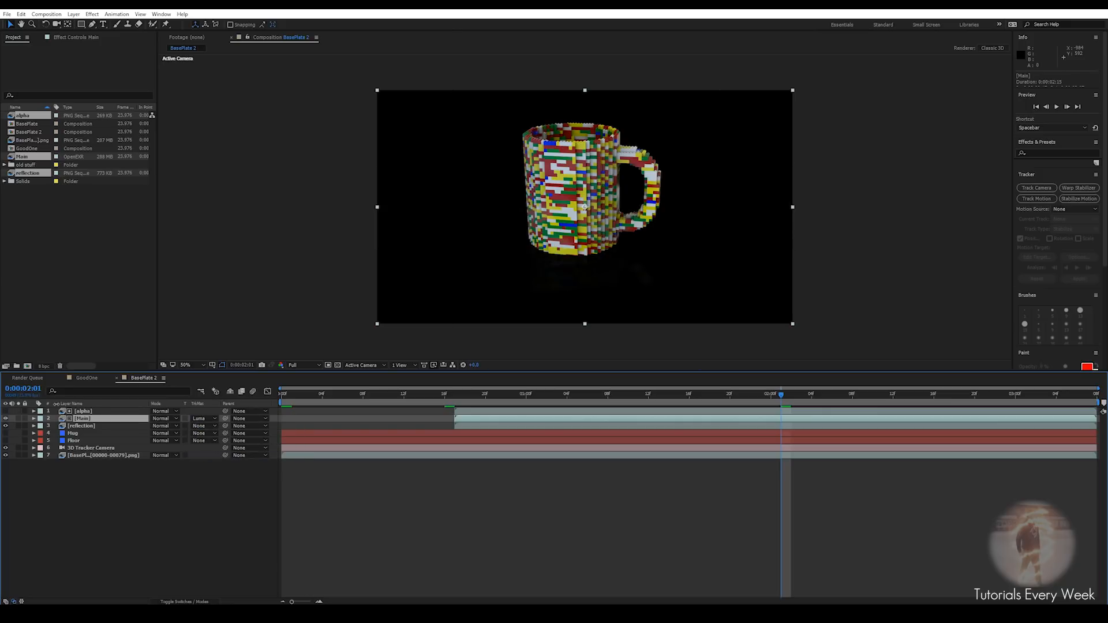
Place the reflection layer at the top of the layer stack and set its blending mode to Add
click(77, 428)
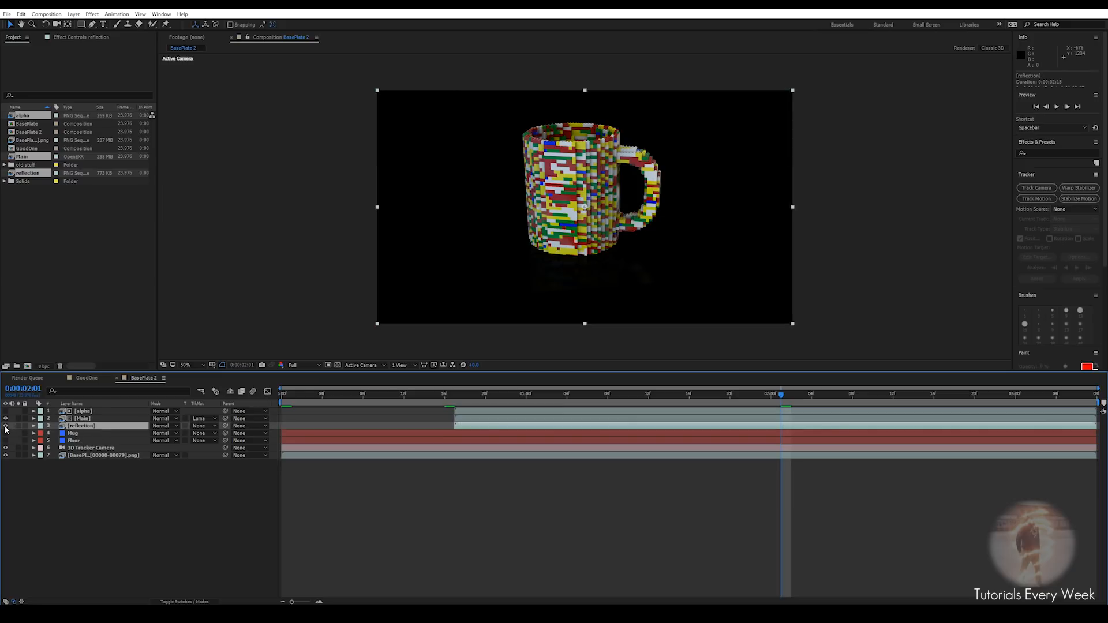
click(6, 426)
drag(75, 427, 80, 409)
click(6, 412)
click(161, 412)
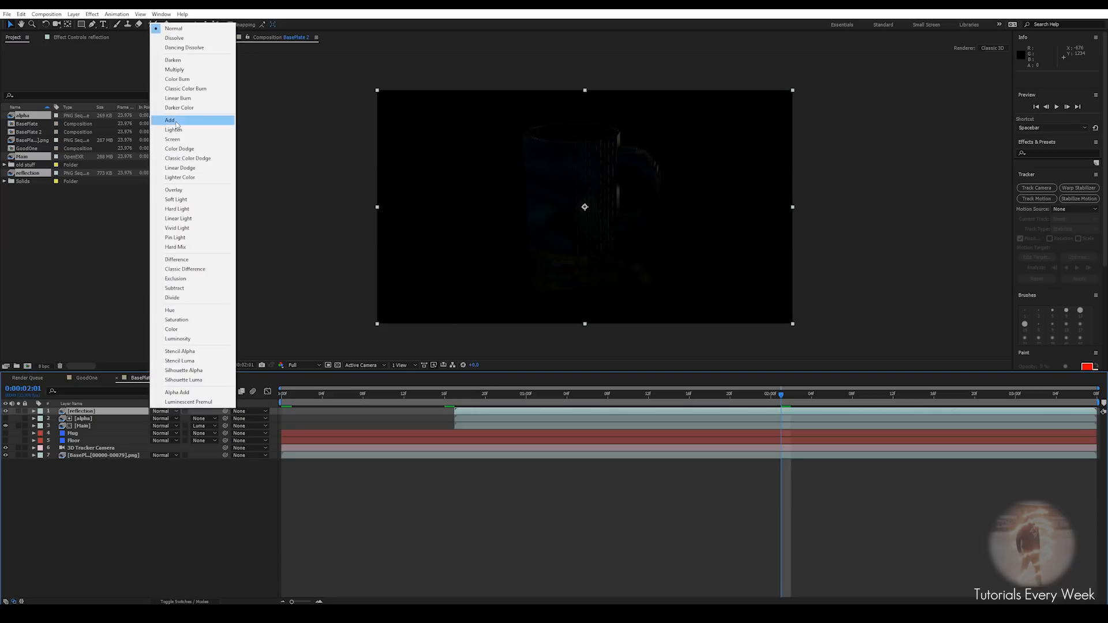
click(170, 120)
Inspect the reflection beneath the Lego mug at 0:00:01:14 and try to increase the reflection layer's opacity
scroll(633, 241, up, 2)
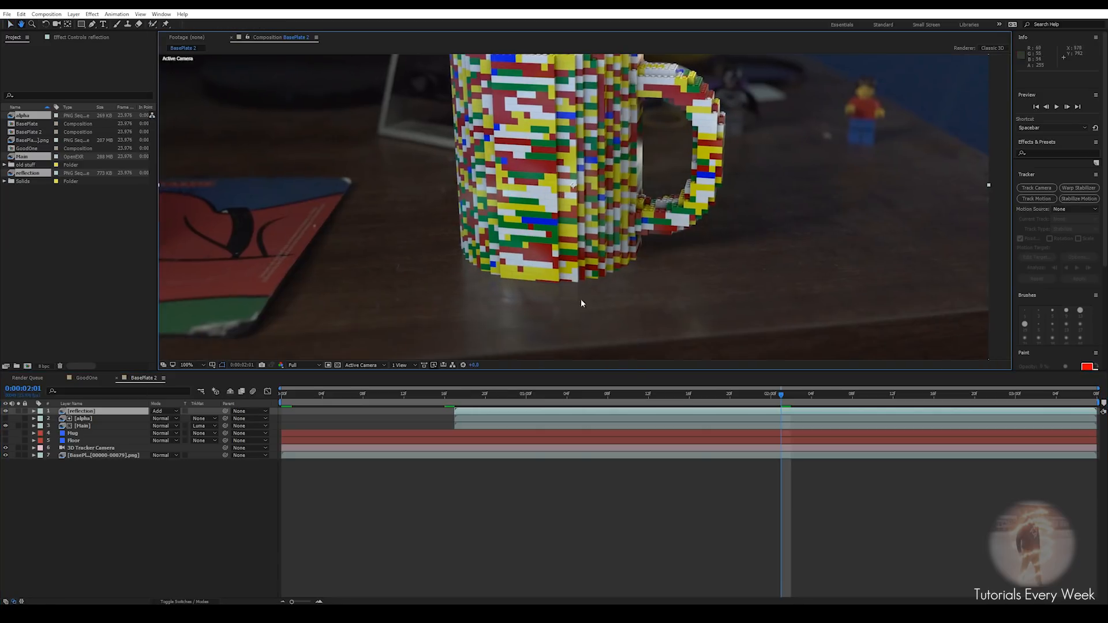
scroll(562, 298, up, 2)
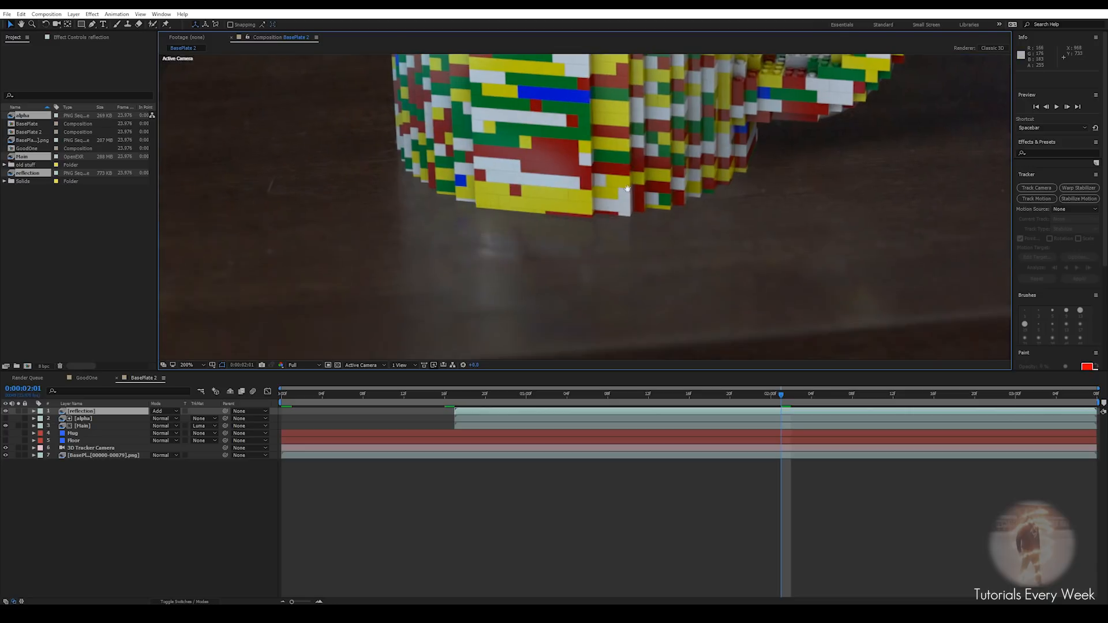
drag(777, 410, 669, 414)
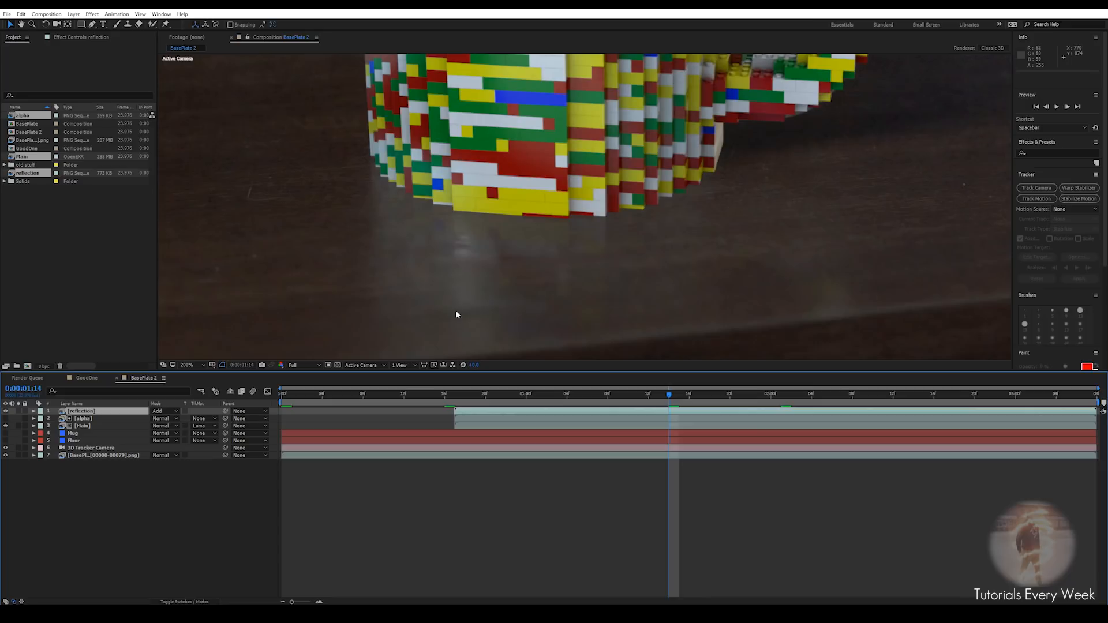
key(t)
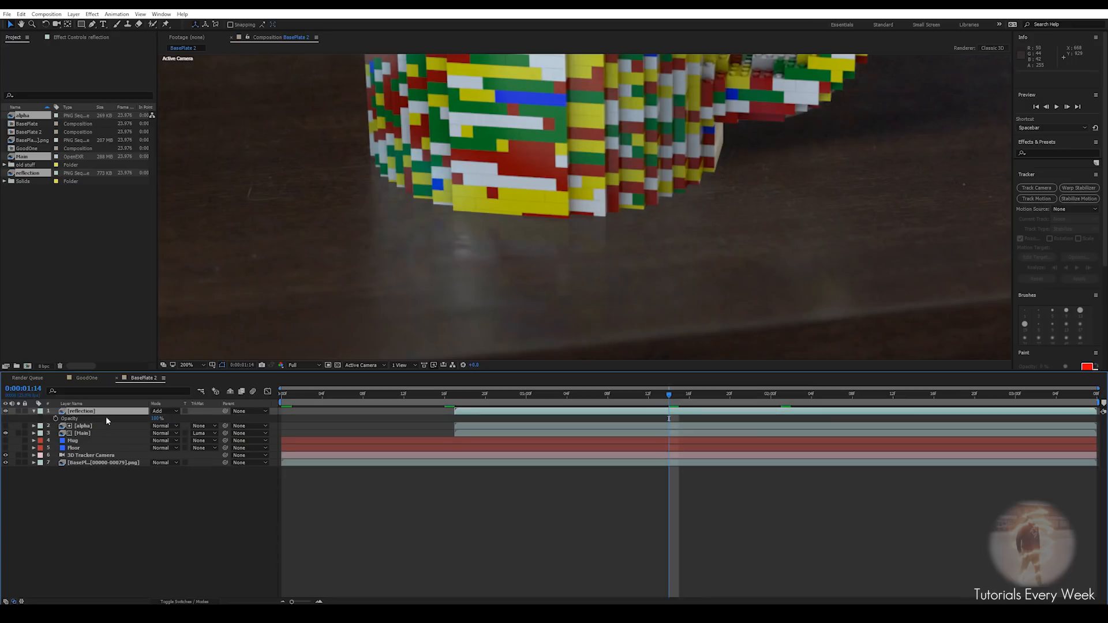
drag(155, 420, 190, 420)
Apply the Exposure effect to the reflection layer and raise its Exposure to about 3.75
key(ctrl+space)
text(exp)
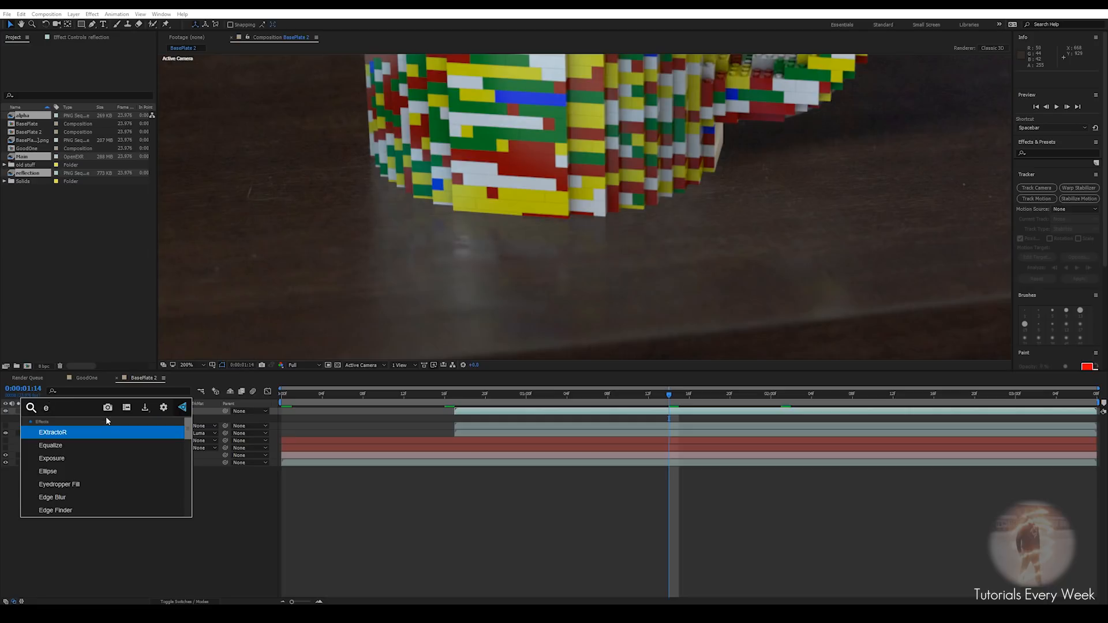
key(Return)
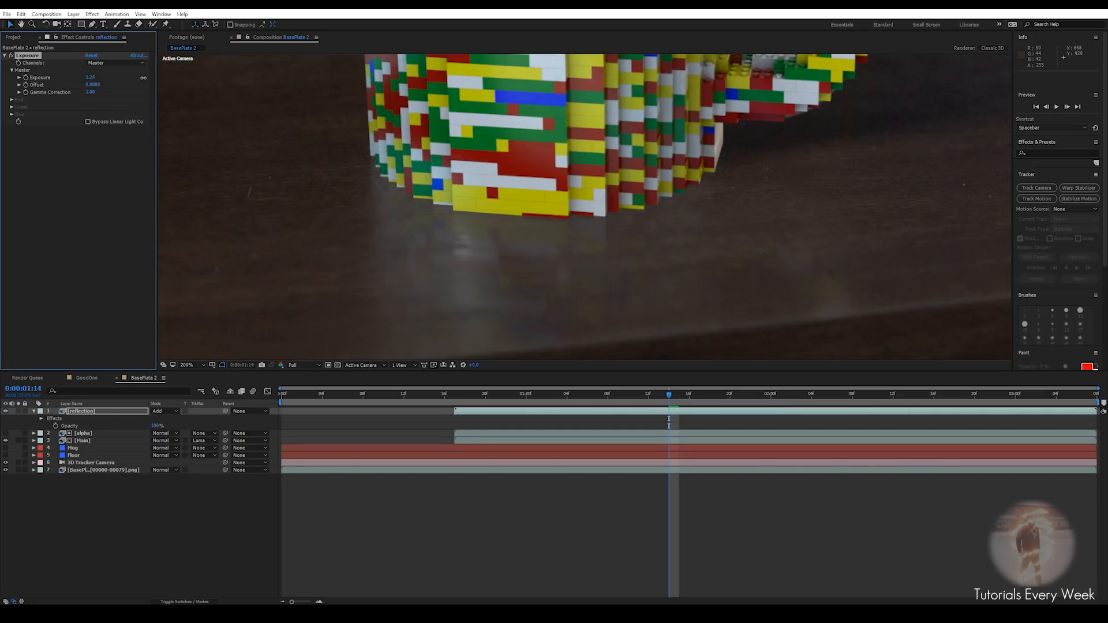
drag(143, 77, 254, 83)
Draw a closed mask on the reflection layer at 0:00:01:15 around the tabletop reflection, curving its upper edge along the mug's base
scroll(516, 295, down, 2)
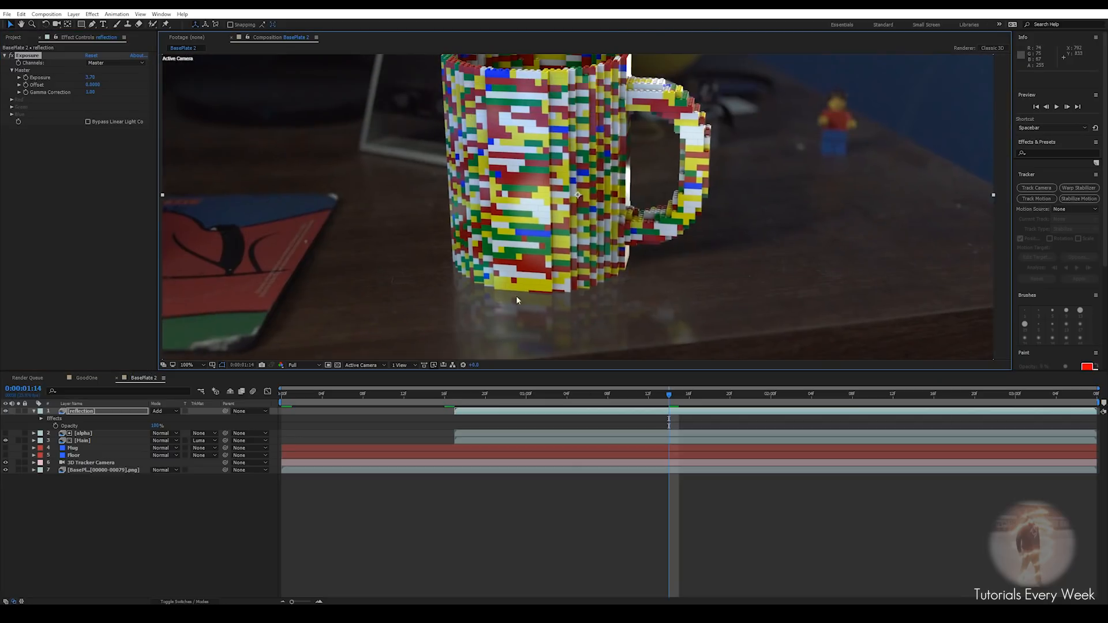
middle_drag(532, 221, 529, 188)
drag(645, 399, 679, 403)
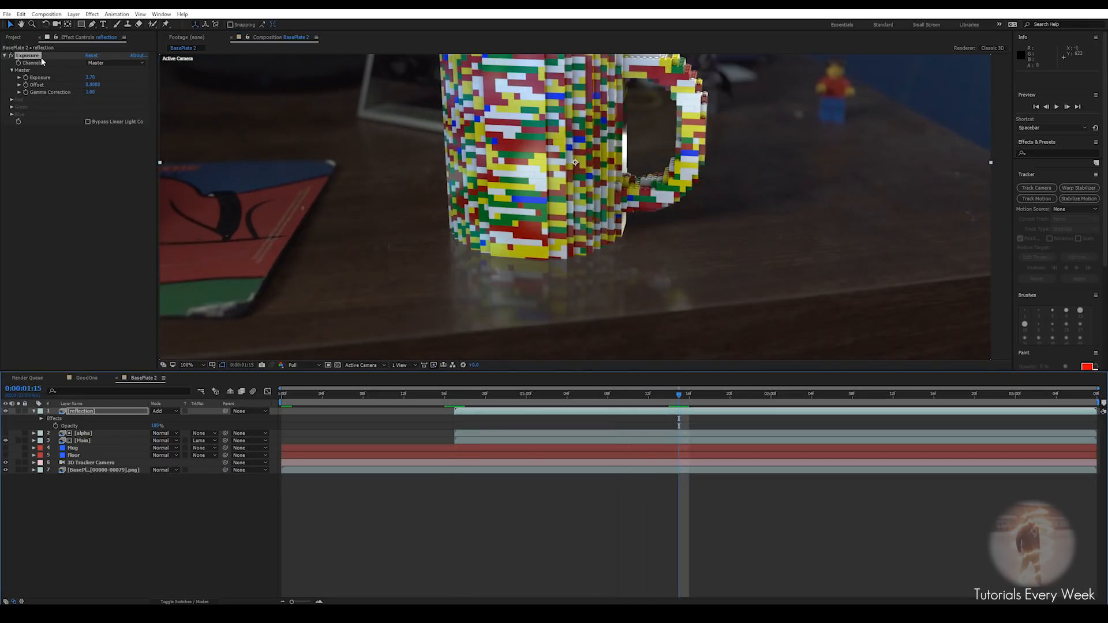
key(g)
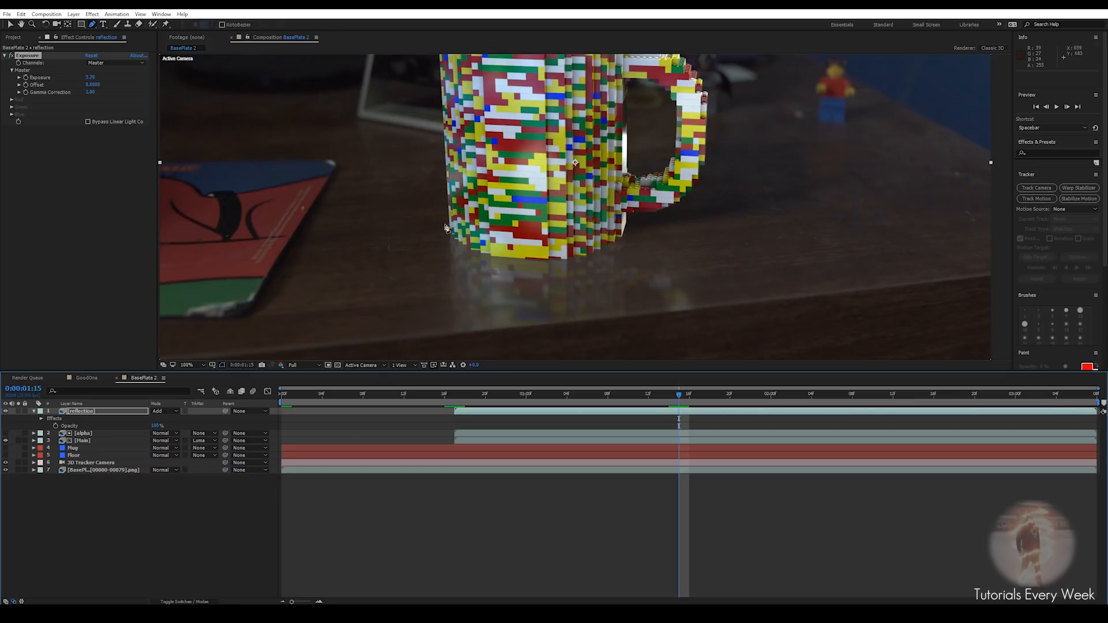
click(445, 224)
drag(627, 223, 658, 247)
click(741, 332)
click(424, 338)
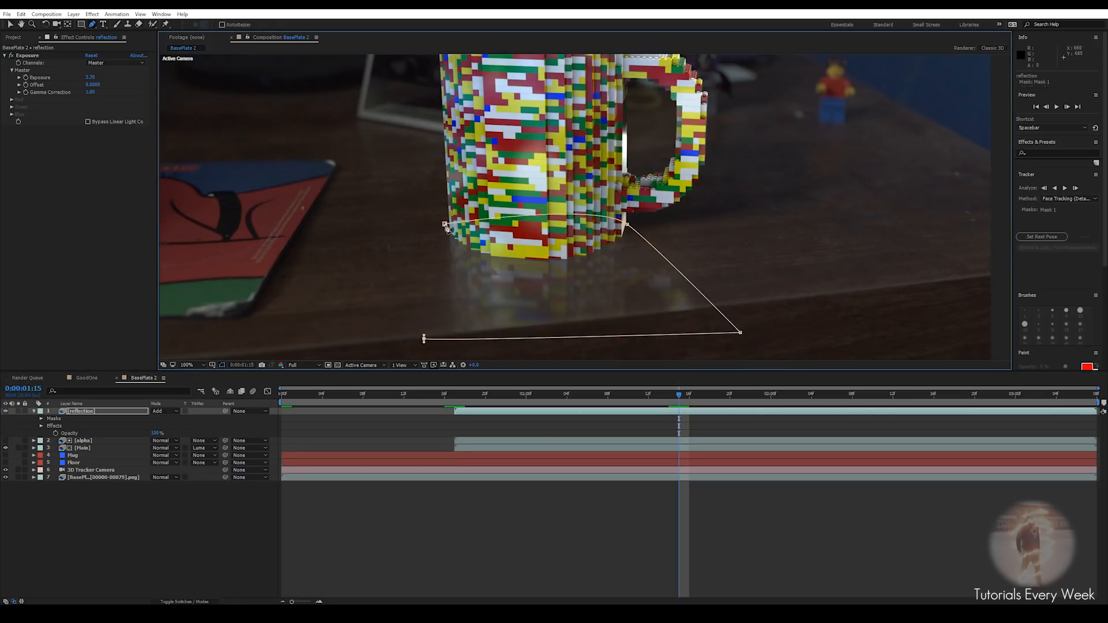
click(445, 225)
click(538, 217)
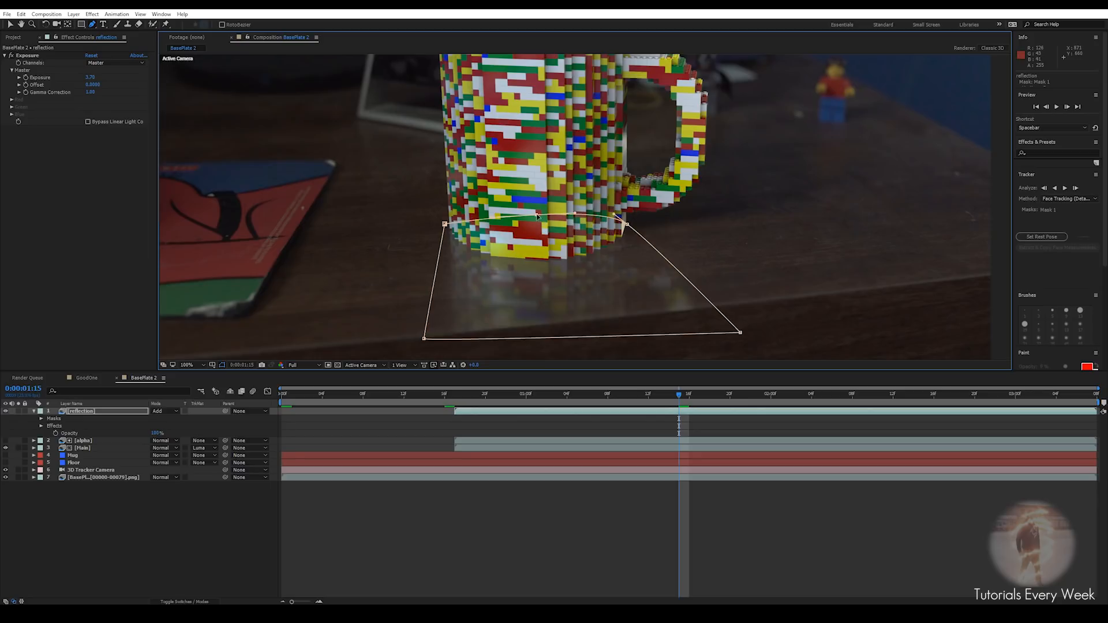
drag(538, 213, 540, 243)
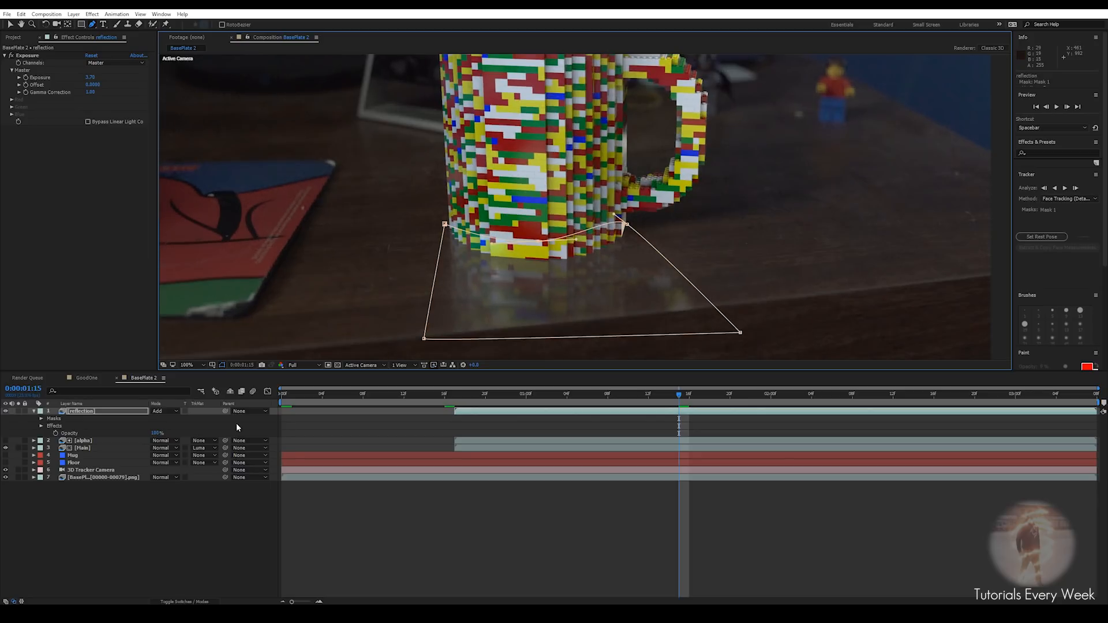
Keyframe the reflection layer's Mask Path at 0:00:01:15, 0:00:01:01 and 0:00:00:17, repositioning the mask to follow the mug's base
key(m)
click(63, 426)
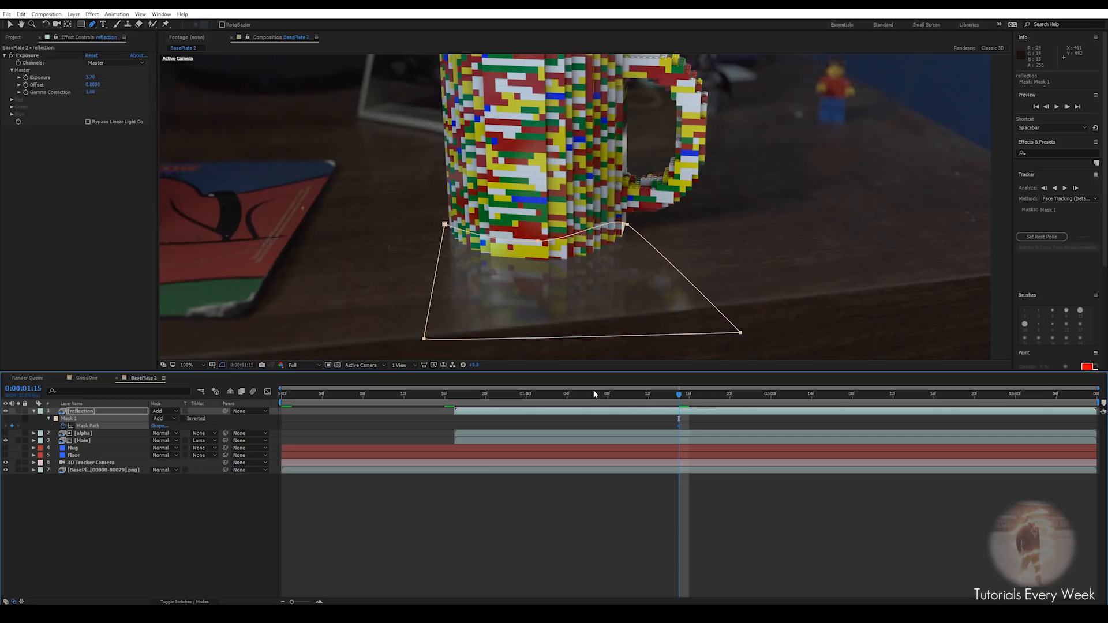
drag(674, 402, 537, 396)
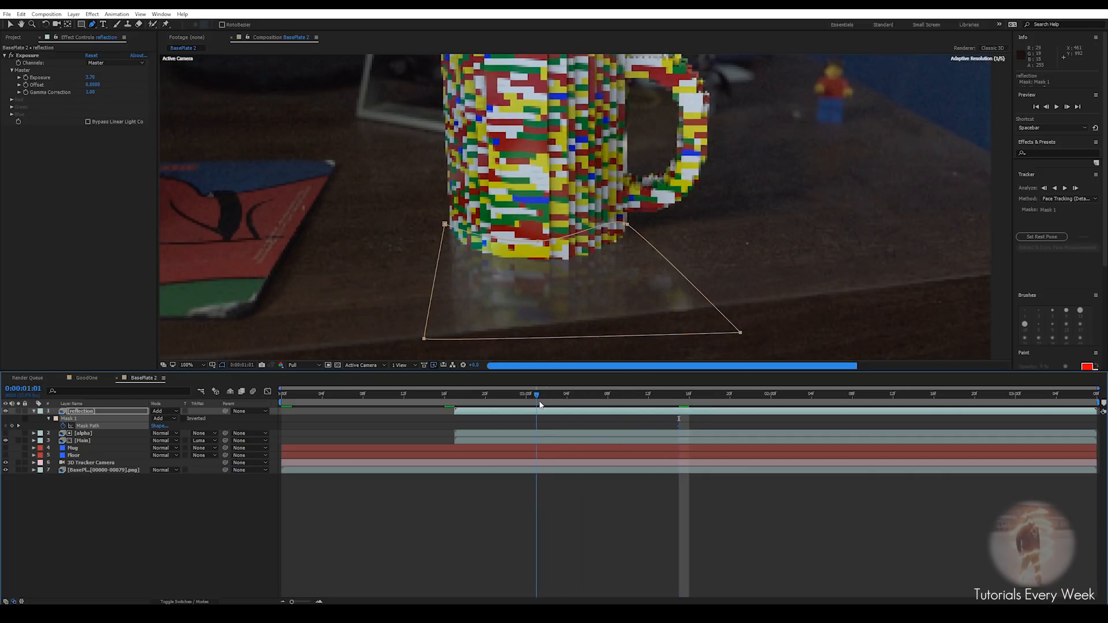
drag(535, 245, 578, 223)
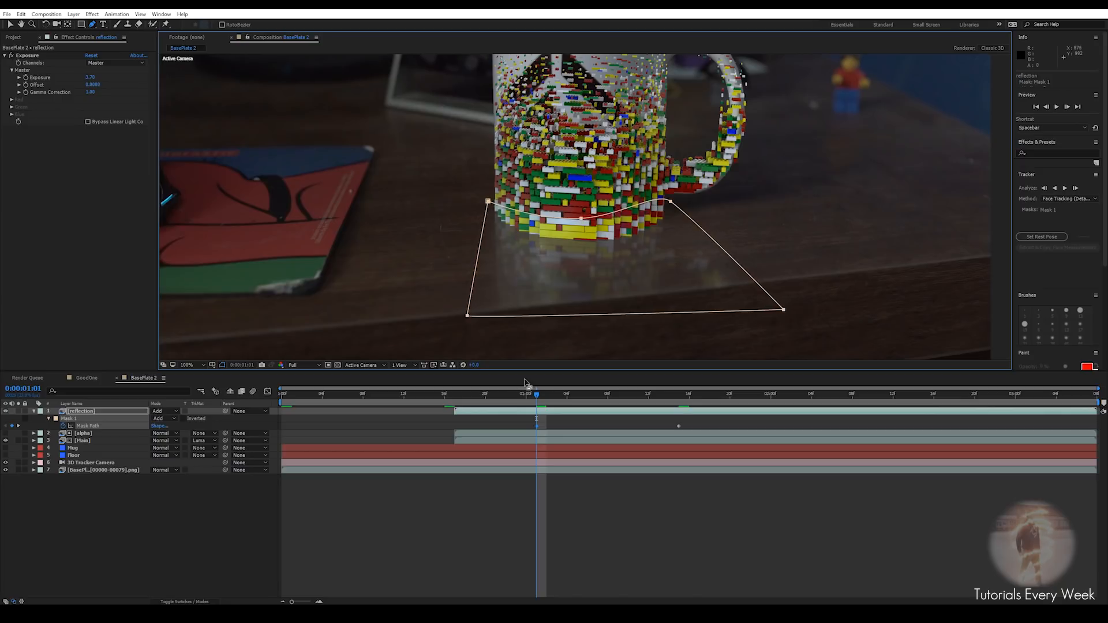
drag(540, 395, 455, 396)
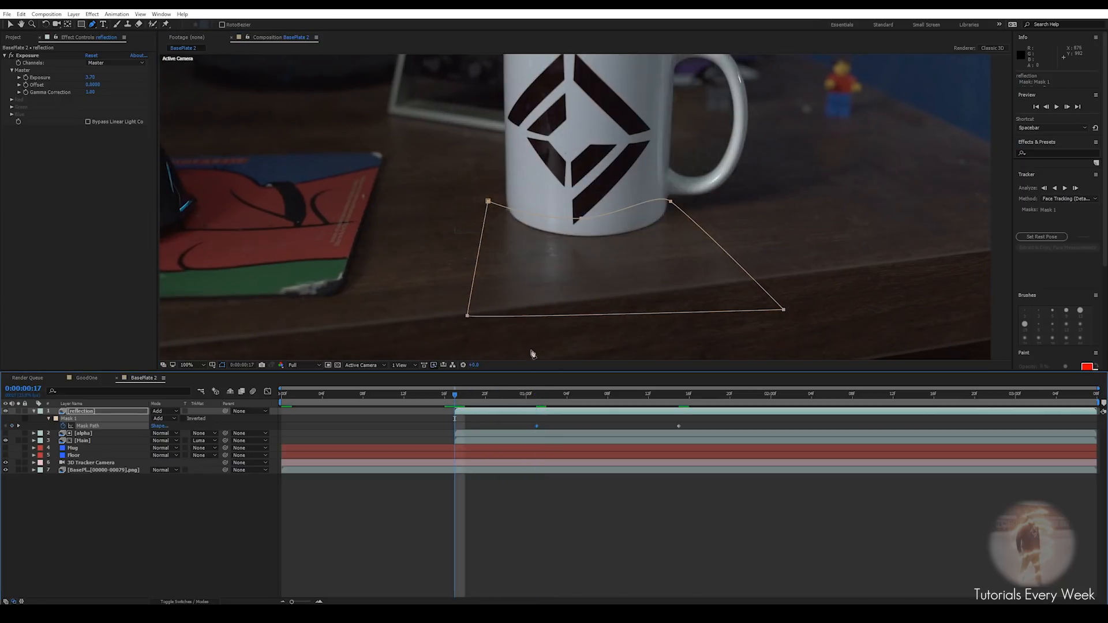
drag(582, 218, 566, 250)
Add further Mask Path keyframes through 0:00:03:07 so the reflection mask keeps following the mug's base
click(760, 395)
key(space)
click(1087, 395)
click(600, 514)
Try lowering the reflection layer's Exposure to about 1.55 at 0:00:03:07
click(83, 411)
drag(91, 78, 96, 81)
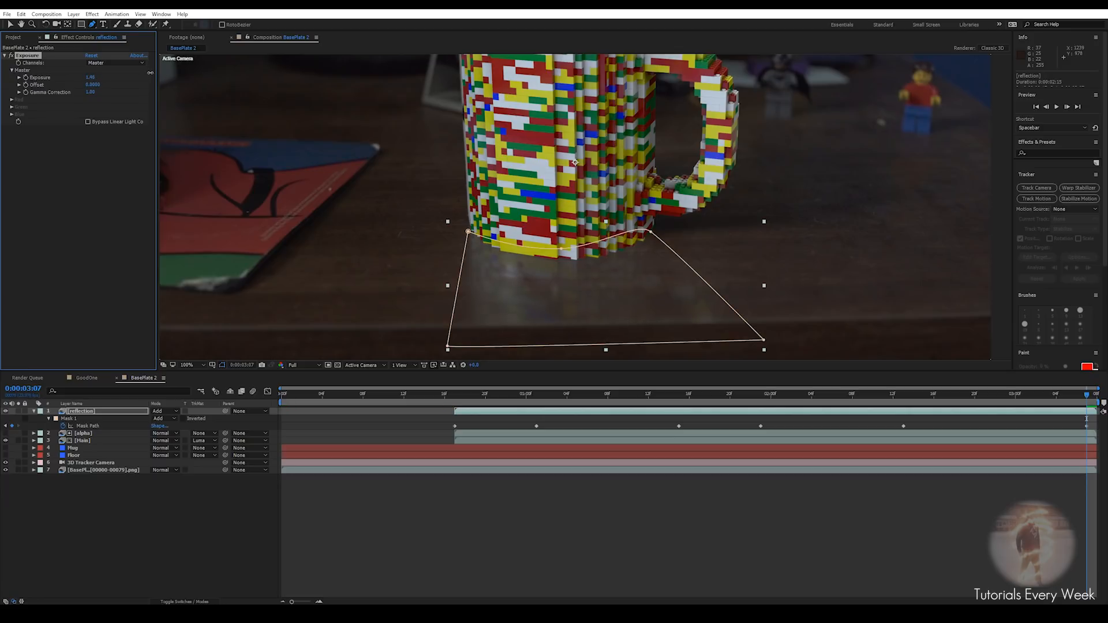
scroll(555, 284, up, 2)
Apply the Fast Blur effect to the reflection layer and try out a stronger Blurriness
click(32, 163)
key(ctrl+space)
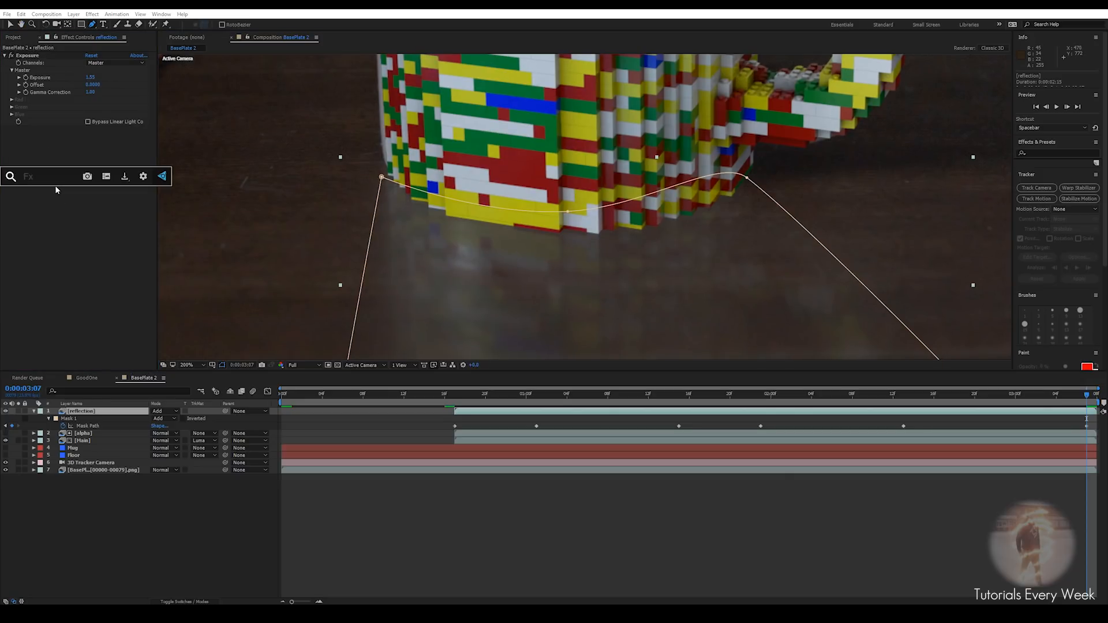
text(fast)
click(24, 202)
key(v)
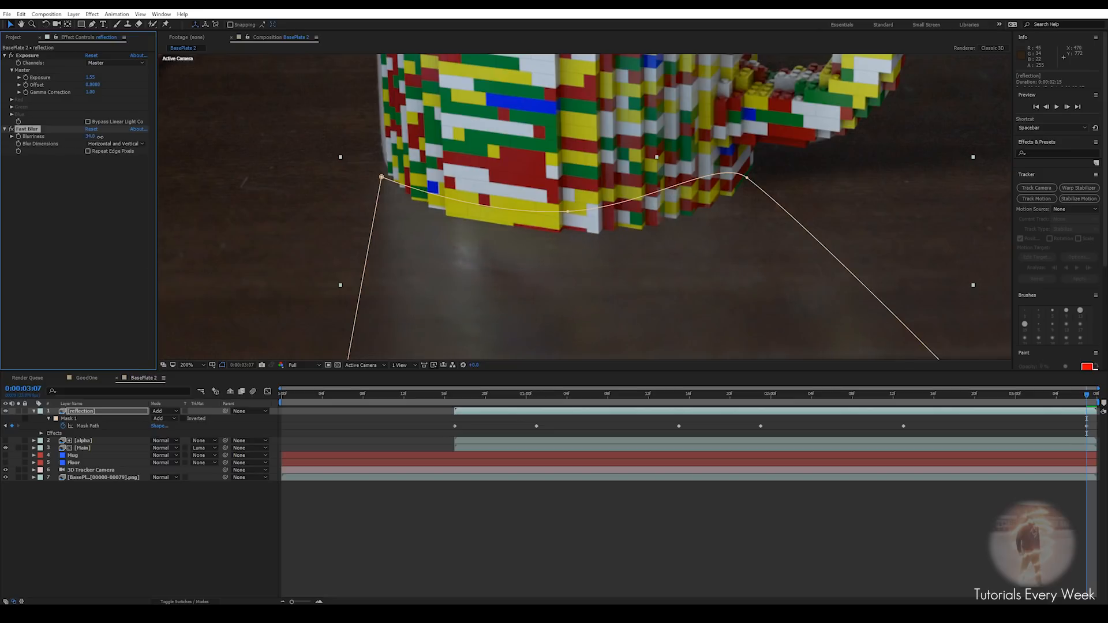
drag(91, 137, 90, 138)
scroll(614, 253, down, 2)
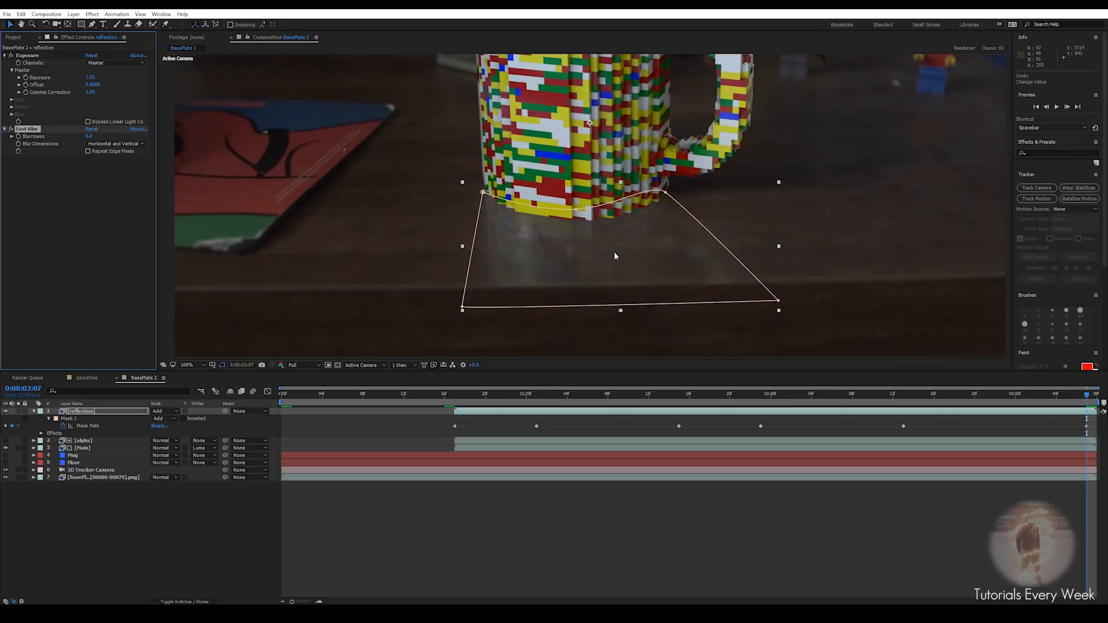
Lower the reflection layer's Exposure to just below 1 and deselect the layer
click(452, 540)
scroll(549, 266, down, 1)
scroll(520, 260, up, 1)
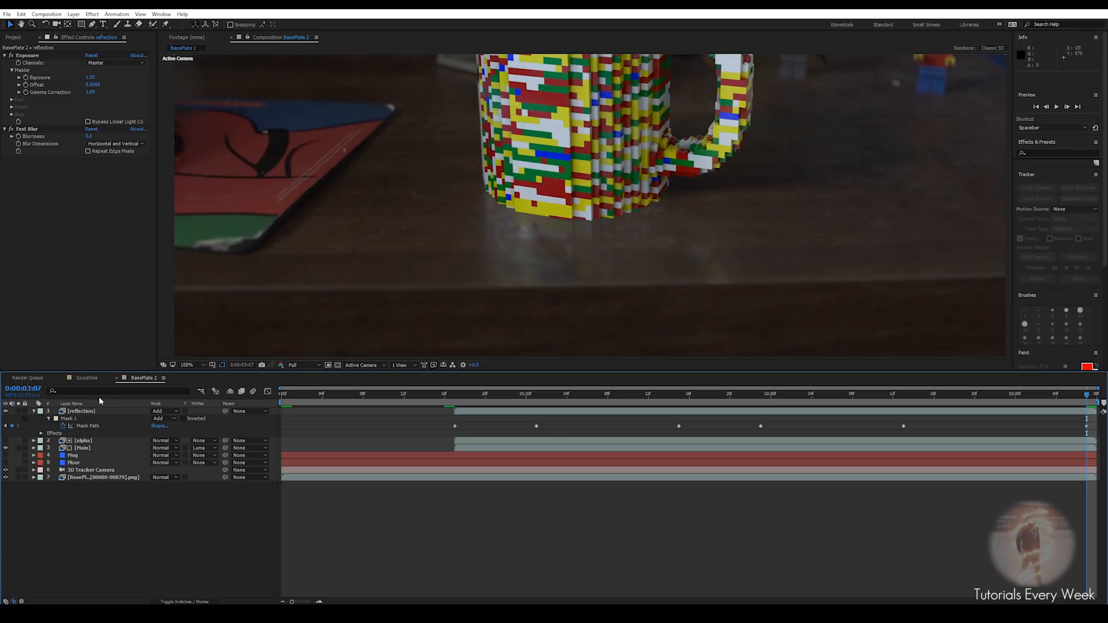
click(78, 78)
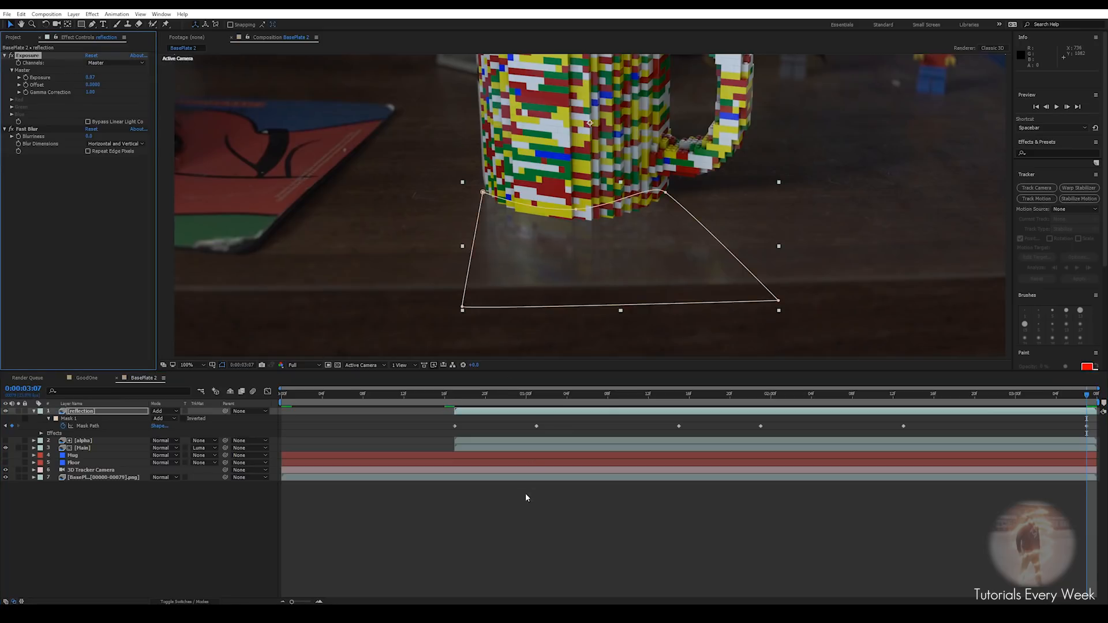
click(528, 488)
Play back the composite from 0:00:00:14 to review how the mug turns into Lego bricks
scroll(522, 290, down, 1)
middle_drag(529, 262, 561, 285)
drag(860, 394, 422, 404)
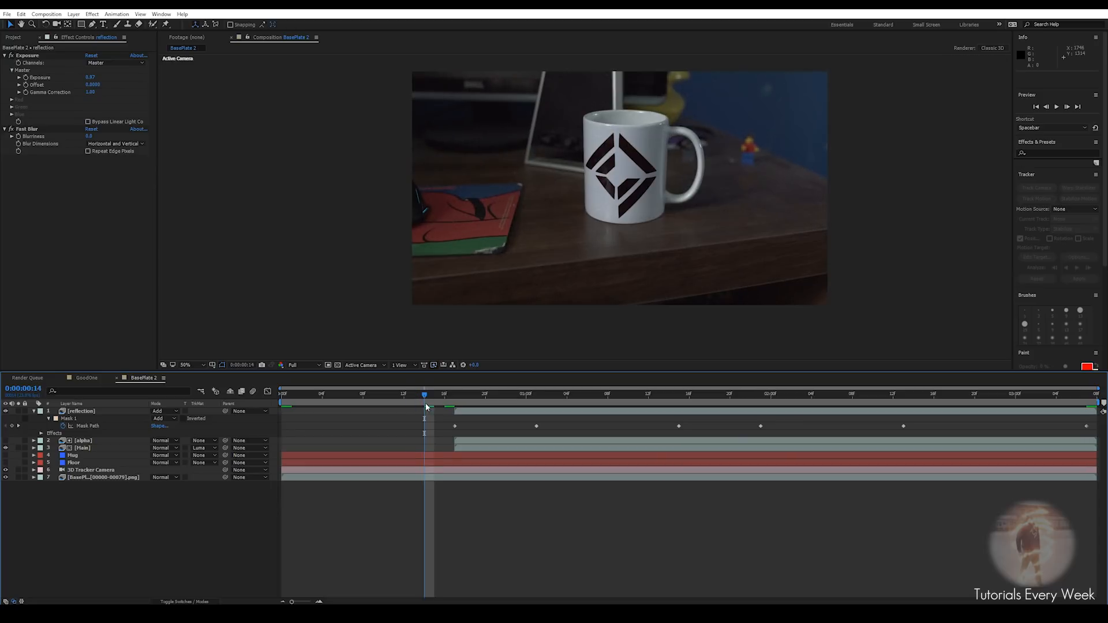
key(space)
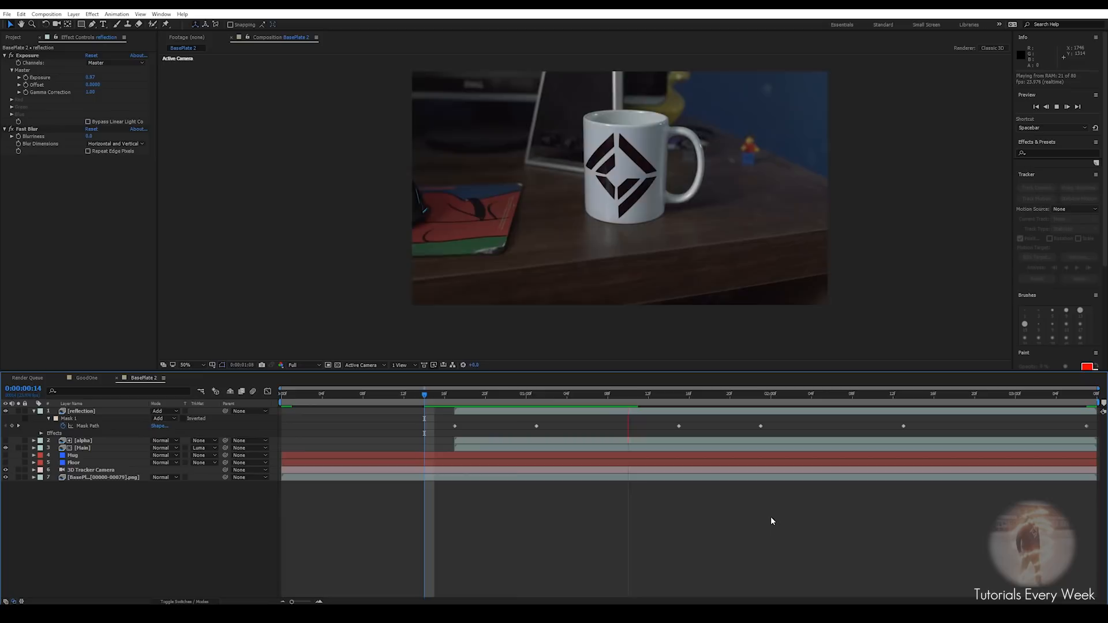
key(space)
Pre-compose the alpha and Main layers into a new composition named "Main lego"
scroll(639, 202, up, 1)
middle_drag(639, 198, 590, 285)
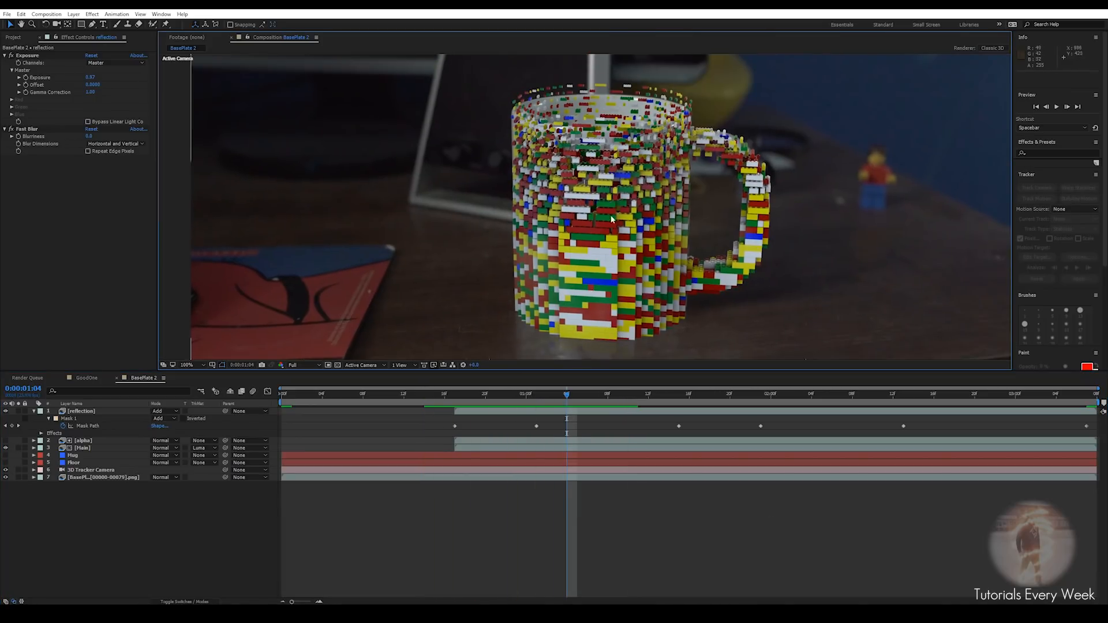
drag(554, 399, 506, 396)
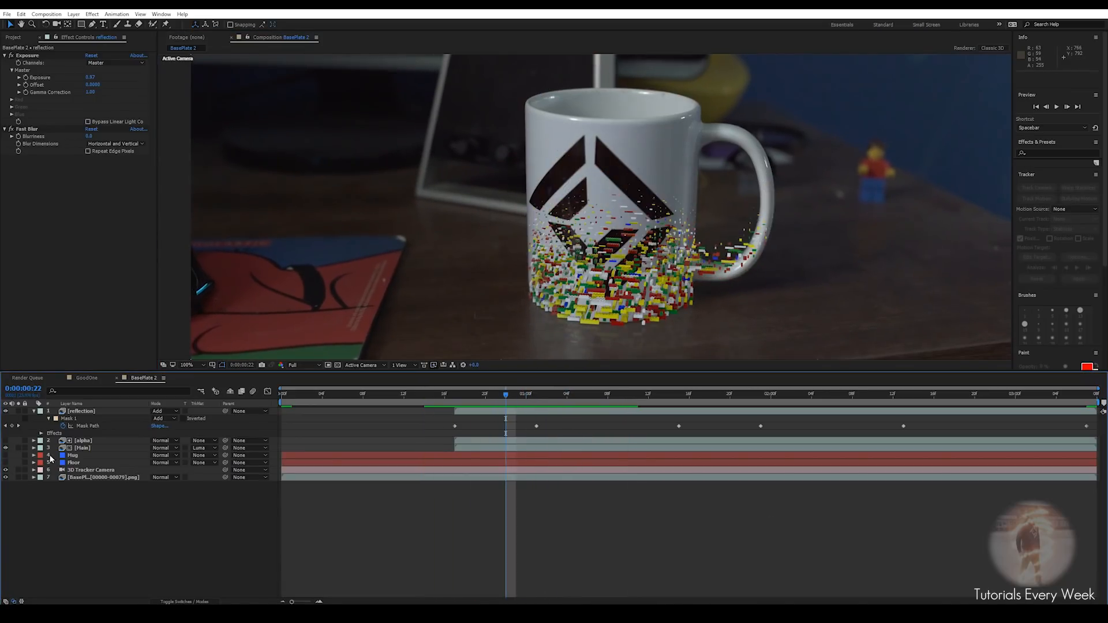
click(90, 452)
shift+click(87, 442)
right_click(87, 442)
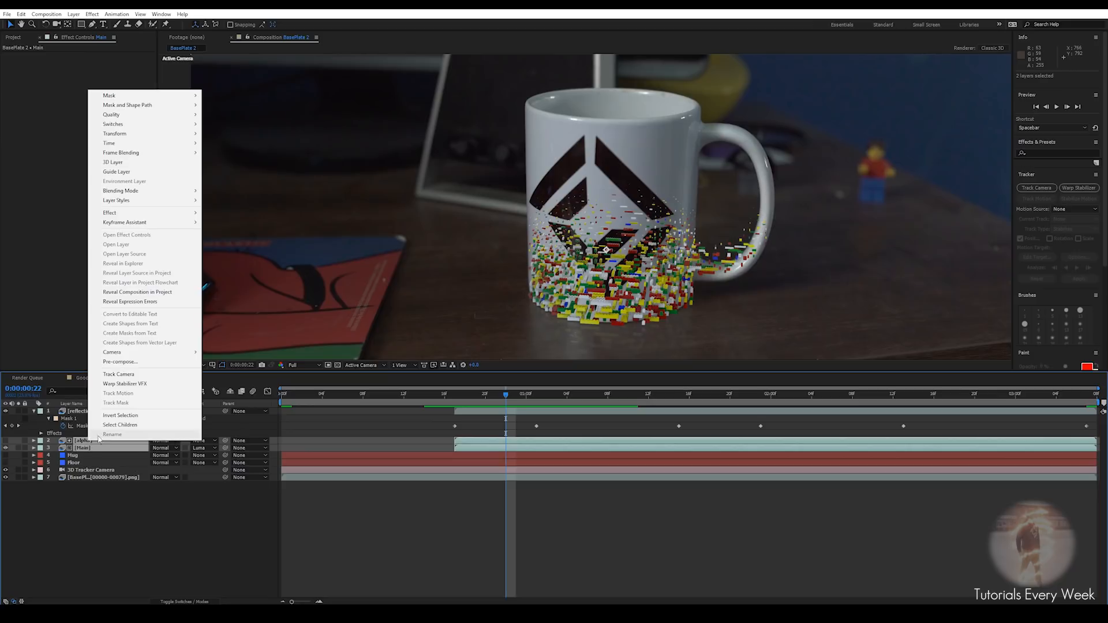
click(124, 363)
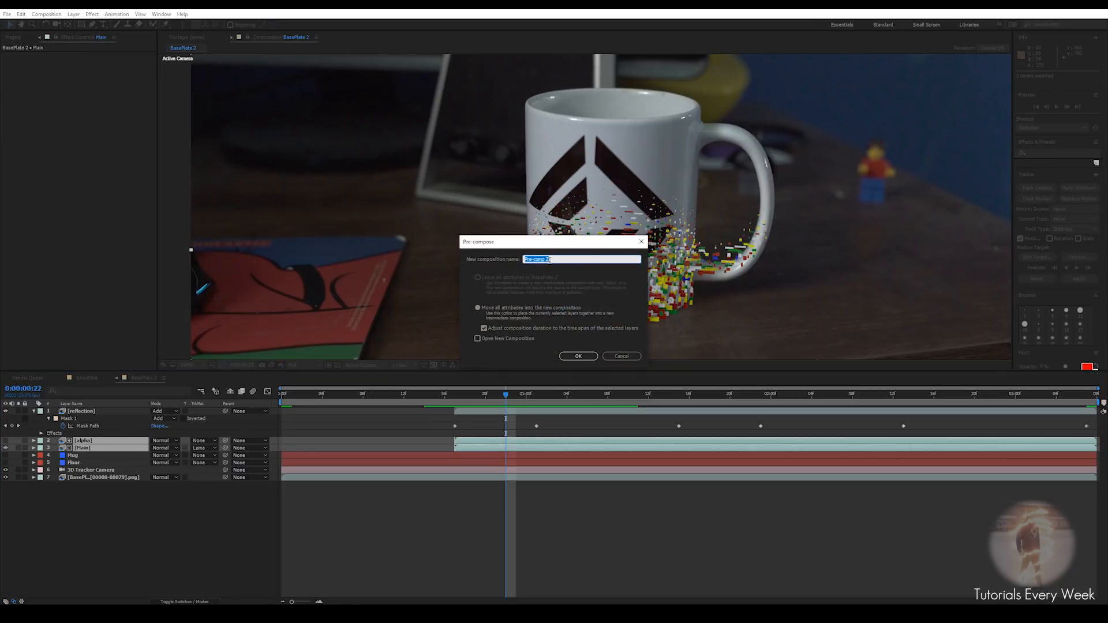
text(Main lego)
key(Return)
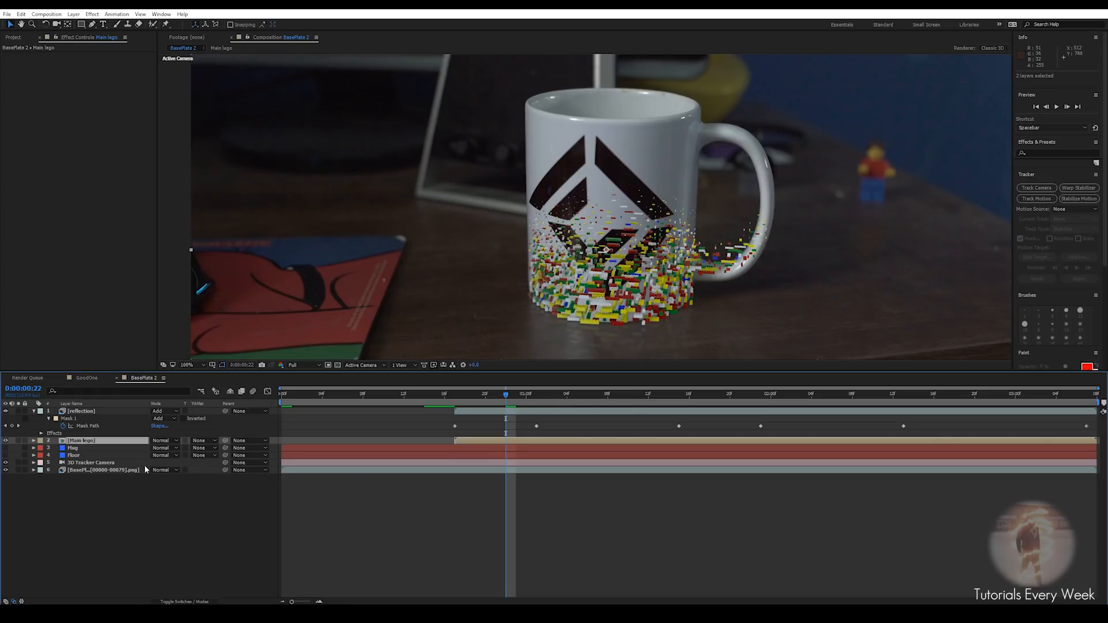
Duplicate the Main lego layer and draw a four-point mask on the copy around the emerging bricks at 0:00:00:19
click(85, 442)
key(ctrl+d)
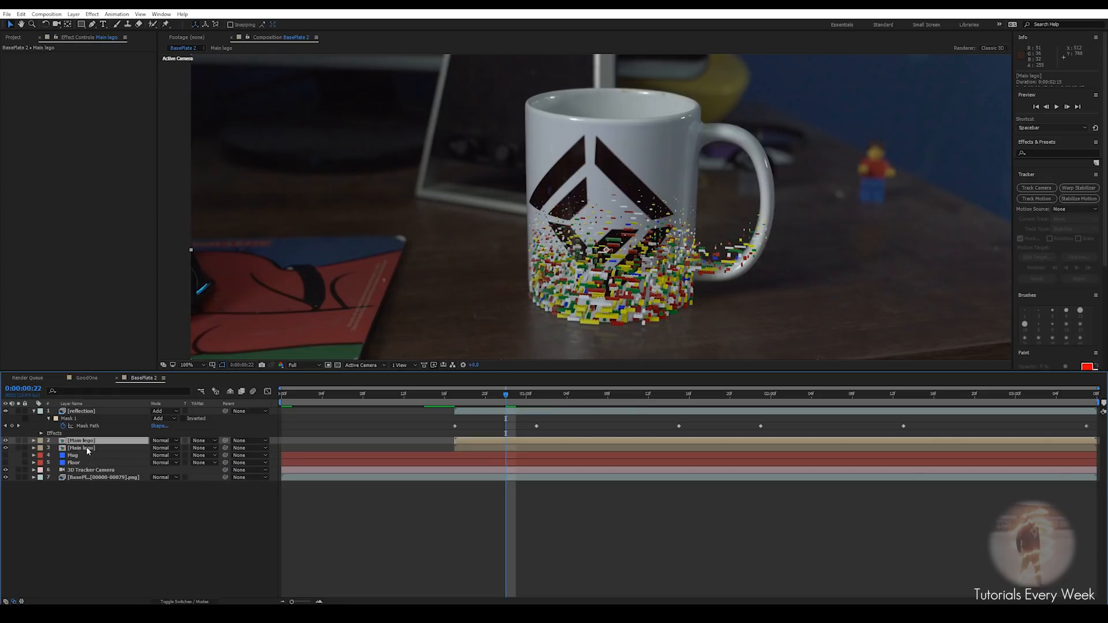
click(92, 24)
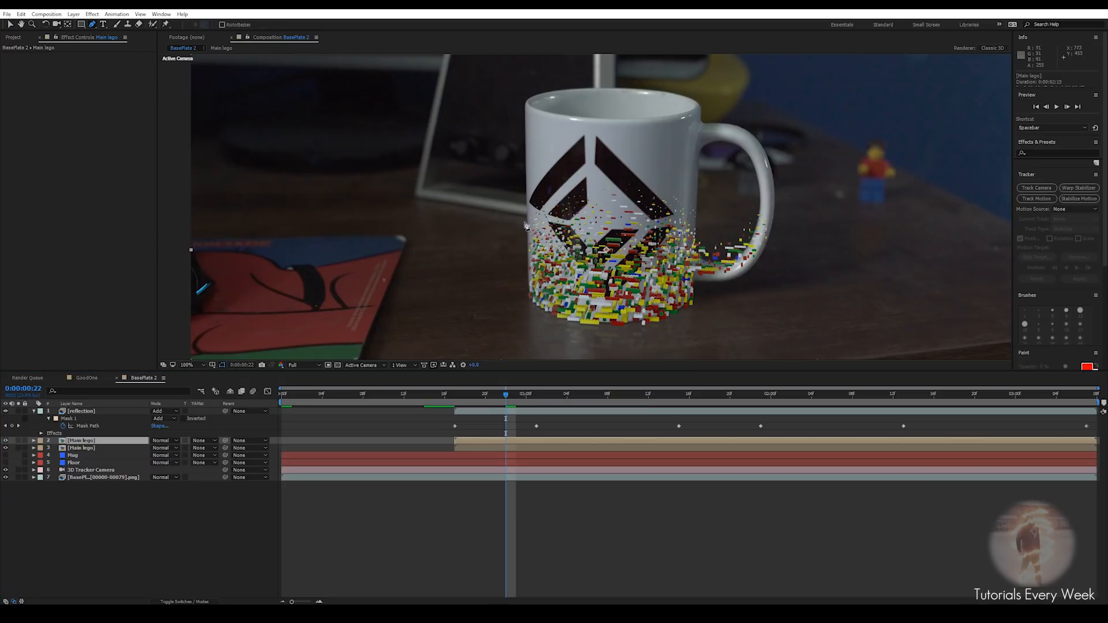
drag(504, 395, 477, 395)
click(527, 253)
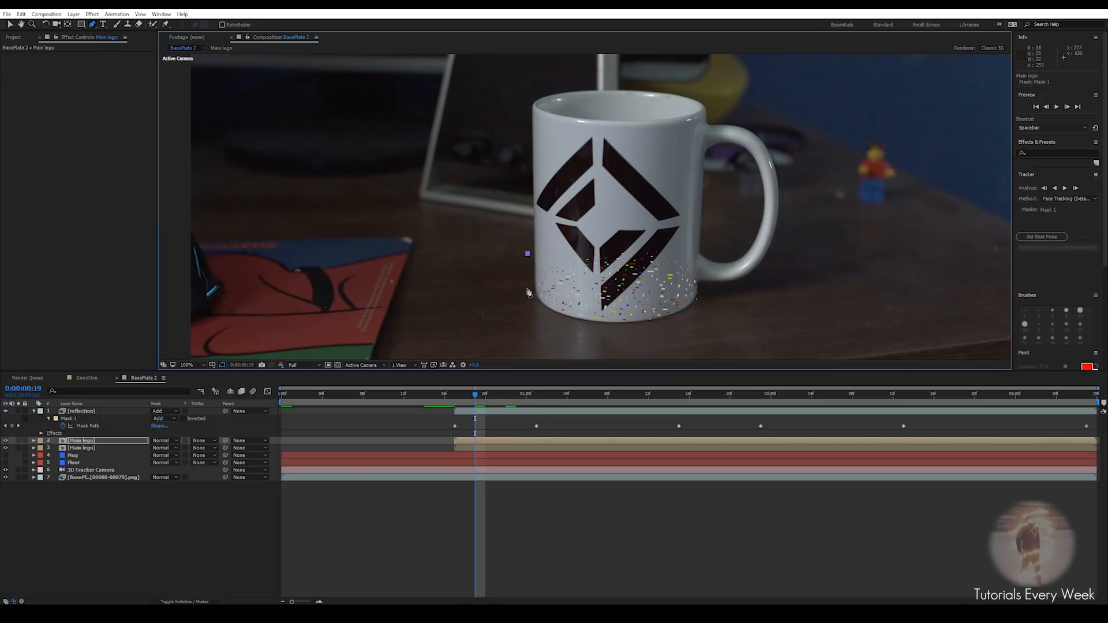
click(527, 292)
click(736, 308)
click(527, 254)
drag(527, 293, 523, 302)
Keyframe the copy's Mask Path from 0:00:00:19 to 0:00:01:09, moving the mask above the mug and widening it there
key(alt+m)
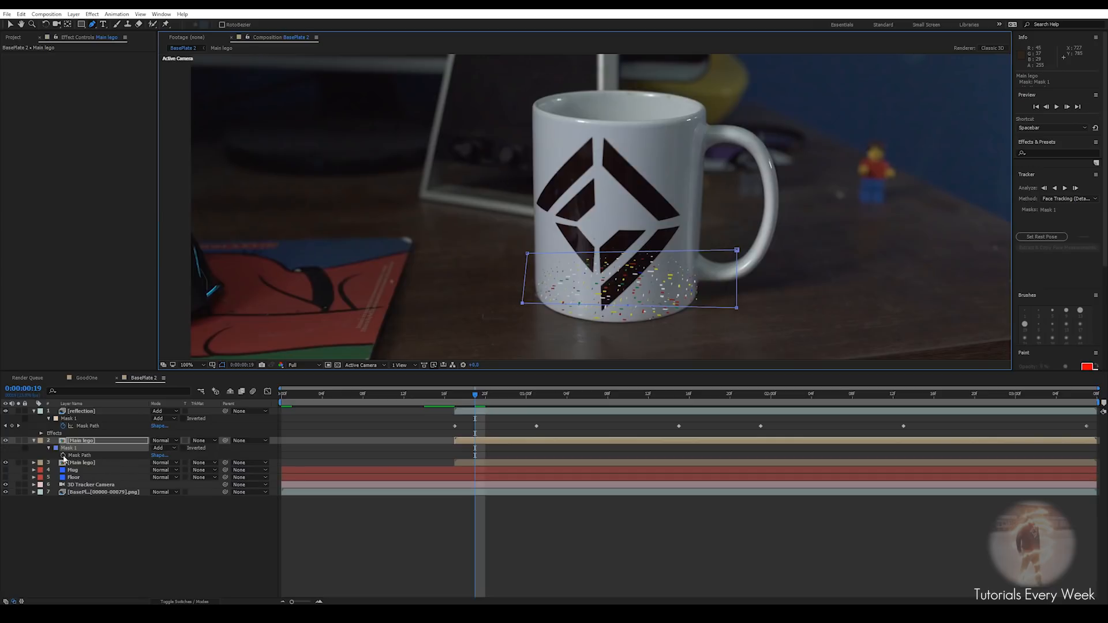
drag(477, 396, 618, 395)
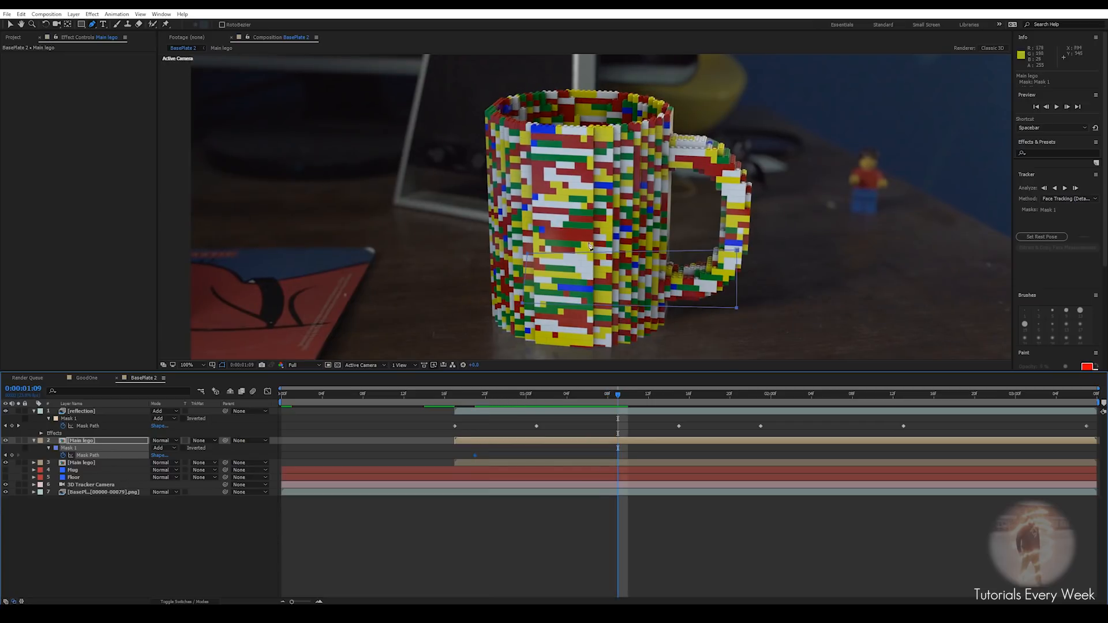
key(v)
drag(613, 256, 567, 65)
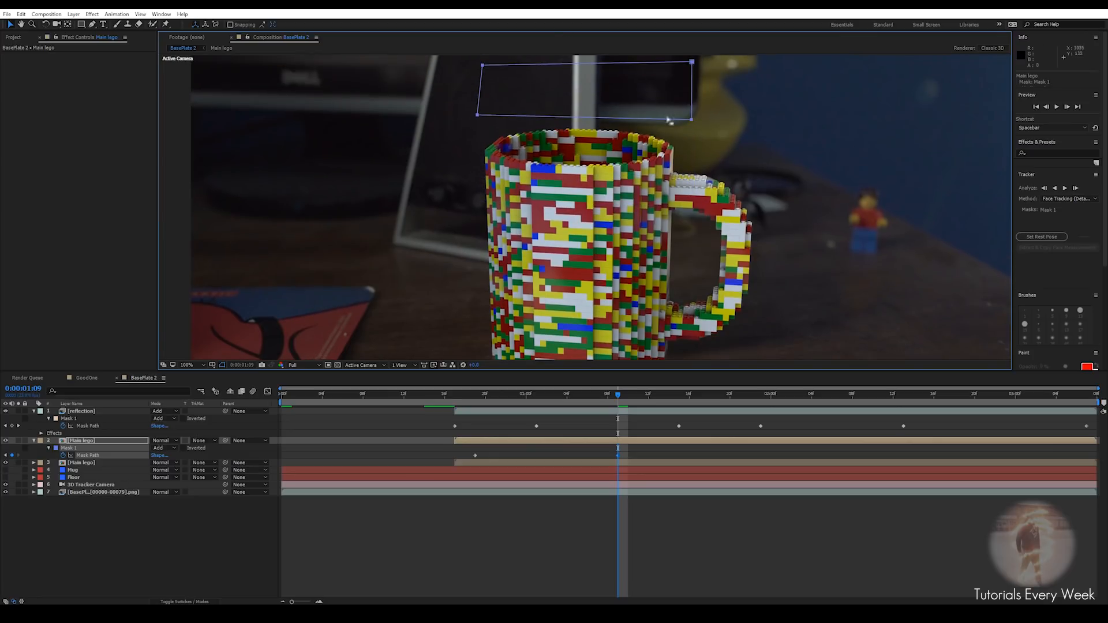
drag(692, 119, 792, 130)
drag(692, 61, 826, 70)
drag(478, 115, 460, 115)
drag(482, 66, 445, 65)
Widen the upper Main lego layer's mask at 0:00:00:23 so it spans the mug and its handle
drag(617, 402, 515, 372)
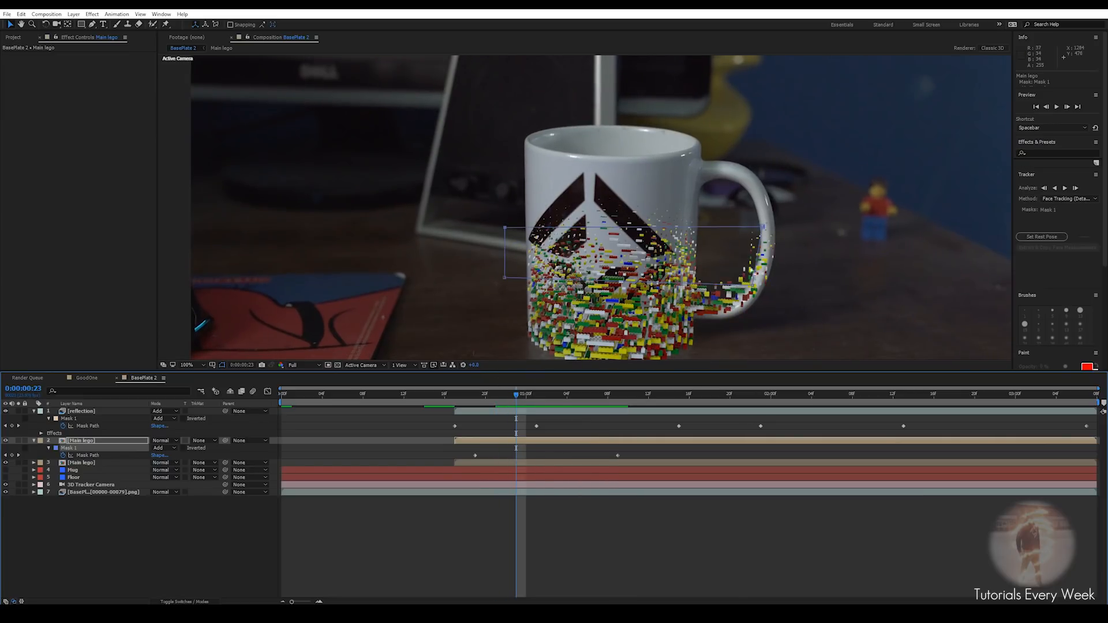
drag(754, 286, 795, 282)
drag(763, 226, 798, 214)
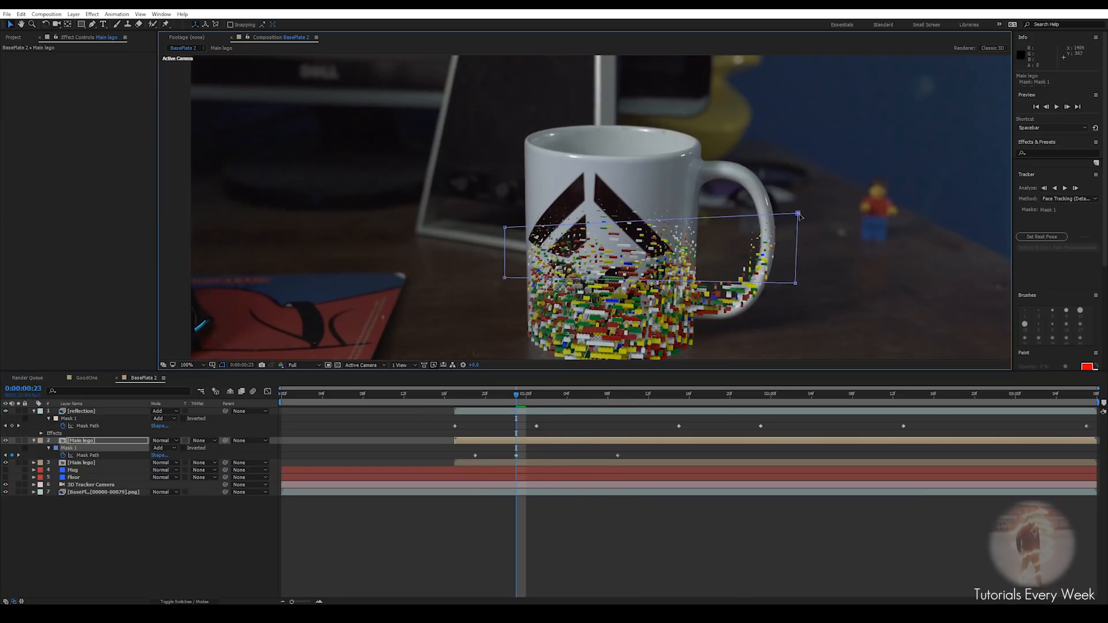
drag(503, 227, 477, 223)
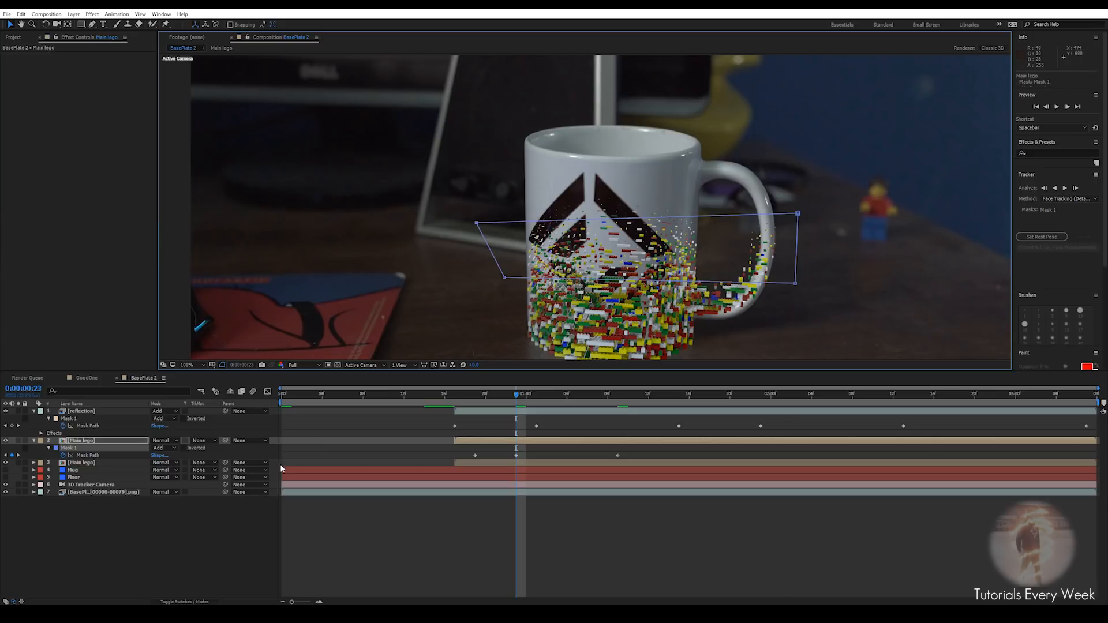
Solo the masked Main lego layer at 0:00:00:22 and set its Mask Feather to 75 pixels
click(20, 441)
mouse_move(522, 396)
mouse_down()
mouse_move(598, 394)
mouse_move(505, 394)
mouse_up()
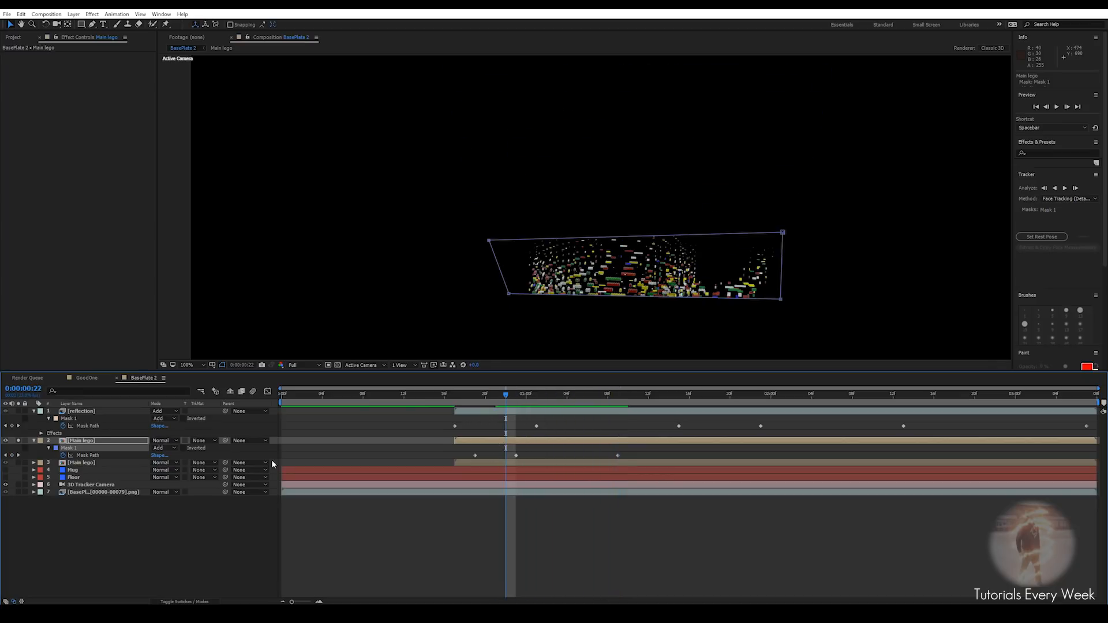
drag(166, 456, 195, 455)
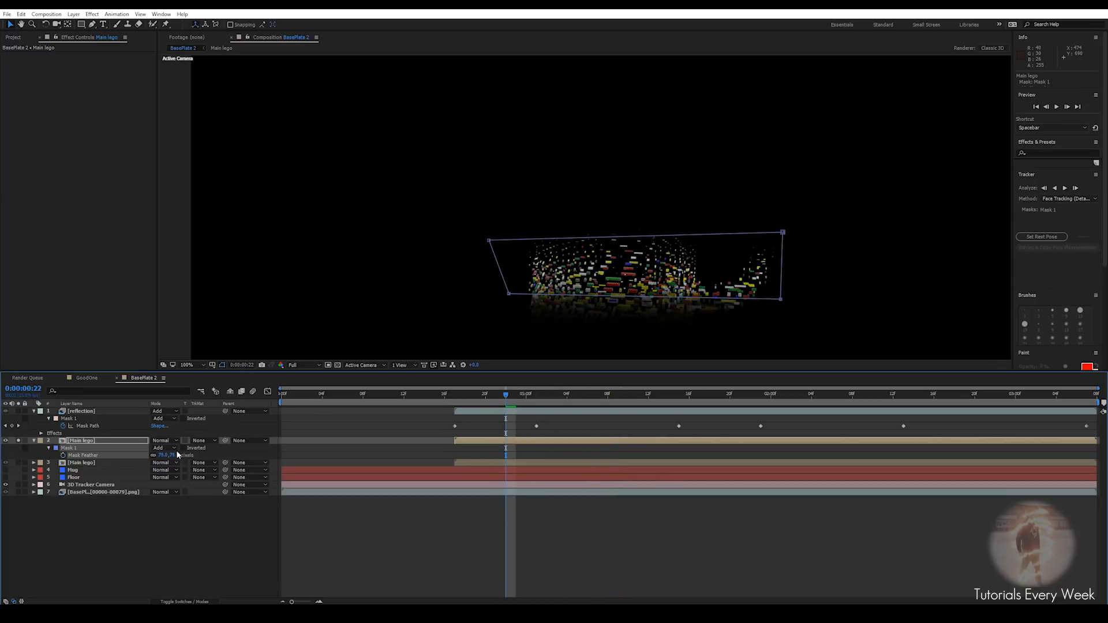
Apply Tint and VC Color Vibrance to the masked Main lego layer and set the vibrance color to orange
click(469, 441)
key(ctrl+space)
text(tint)
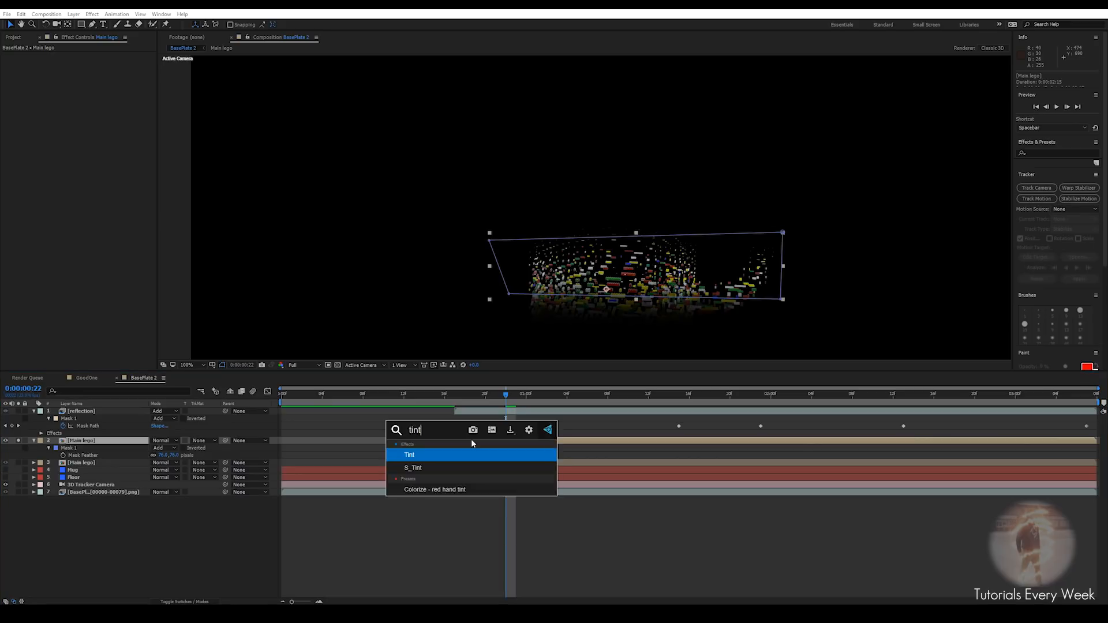
key(Return)
text(vc)
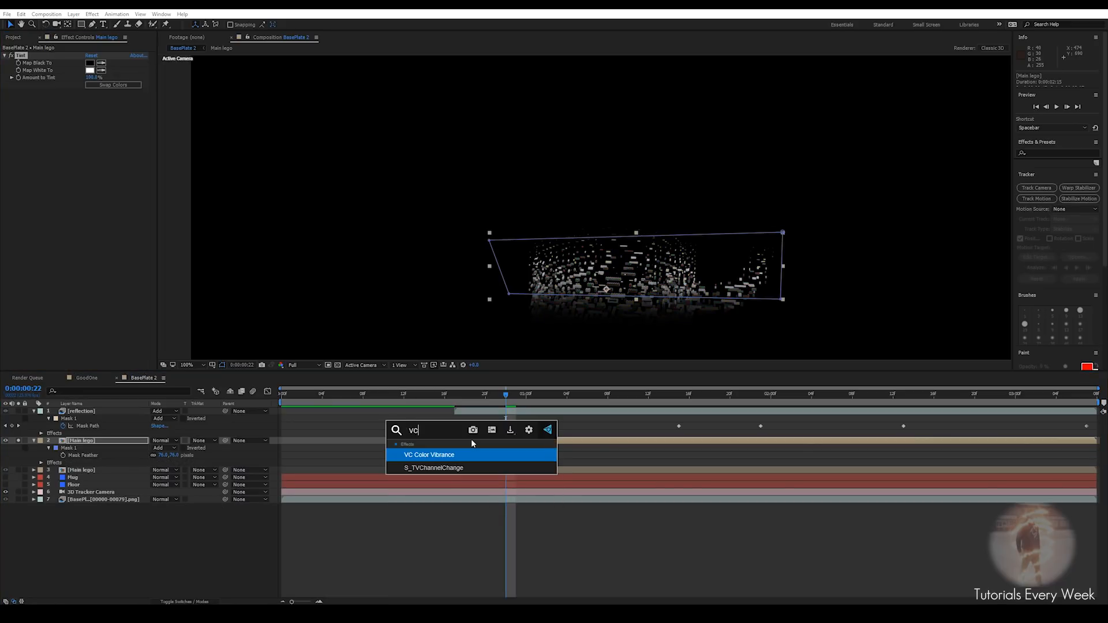
key(Return)
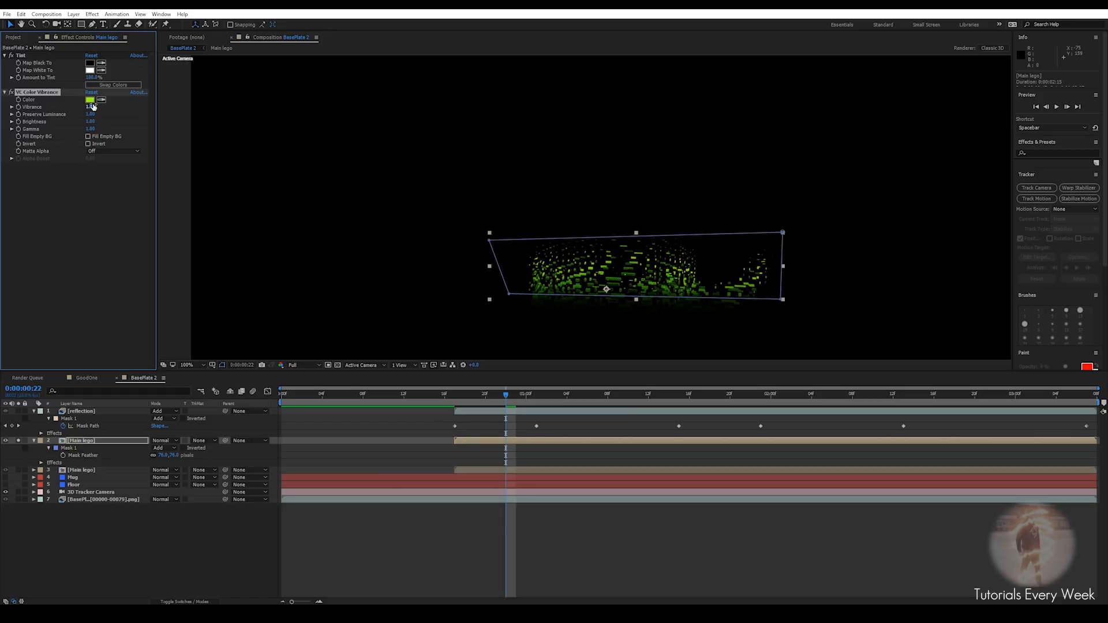
click(90, 99)
drag(646, 484, 653, 495)
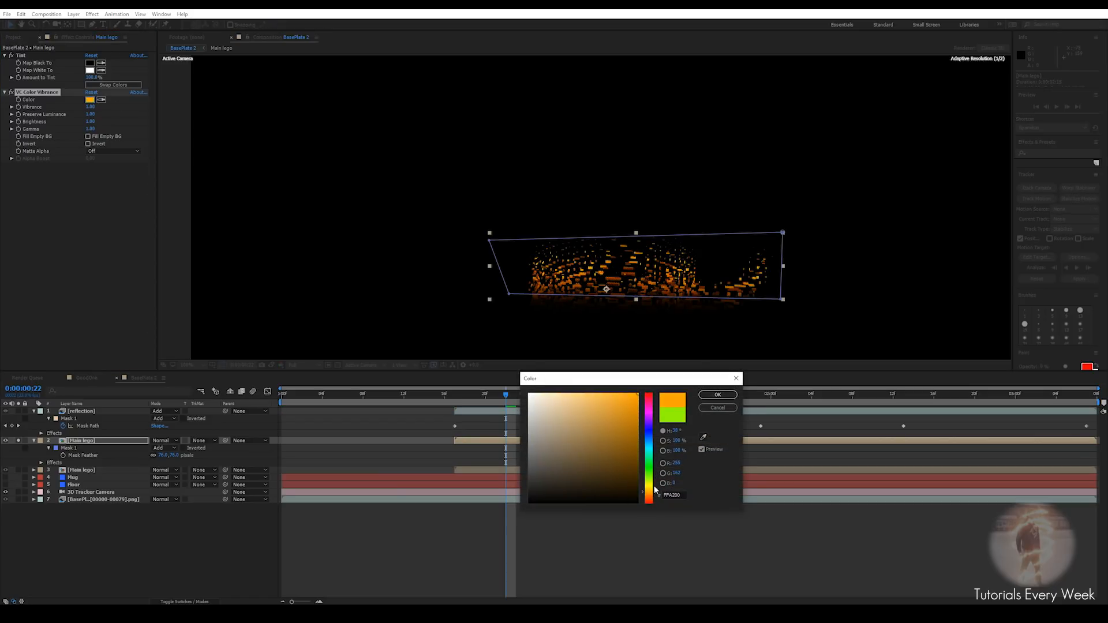
click(717, 395)
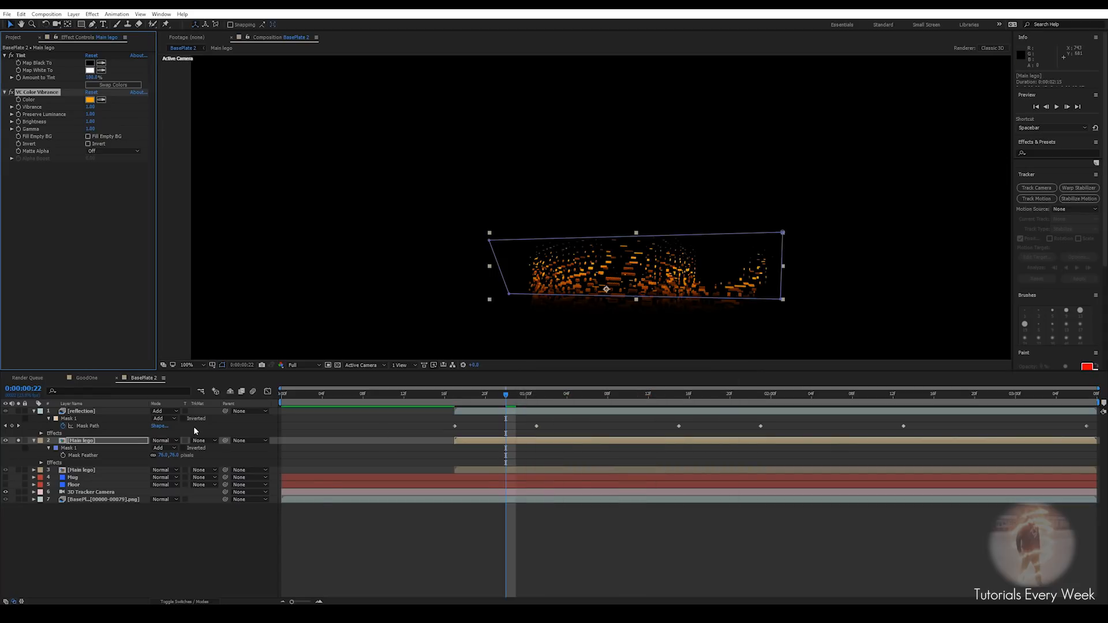
Set the masked Main lego layer's blending mode to Add and turn off its solo
click(165, 442)
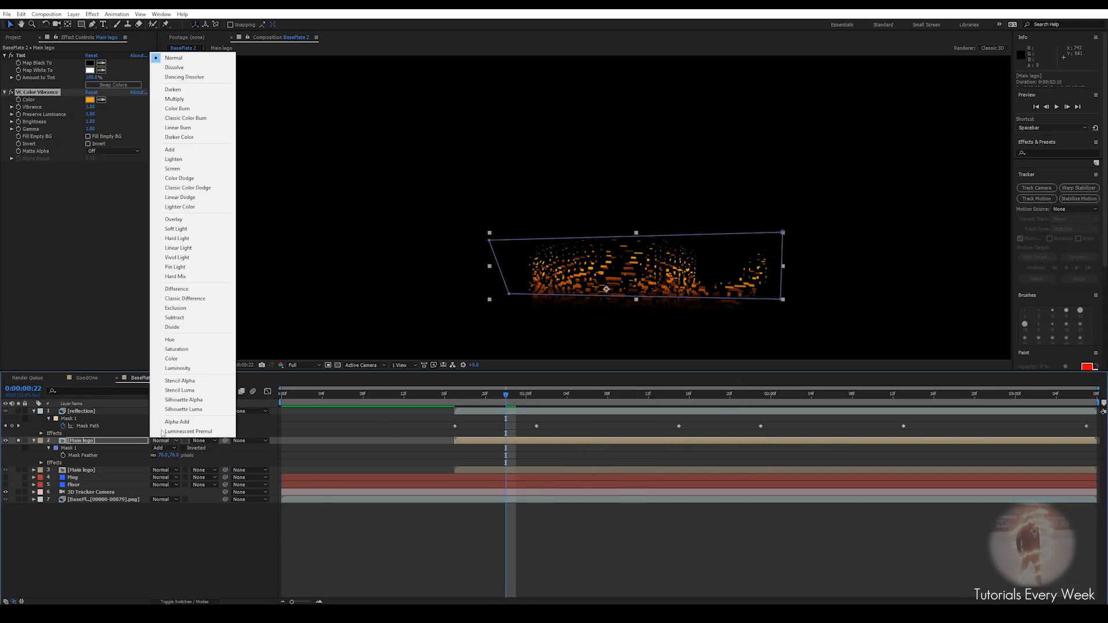
click(169, 150)
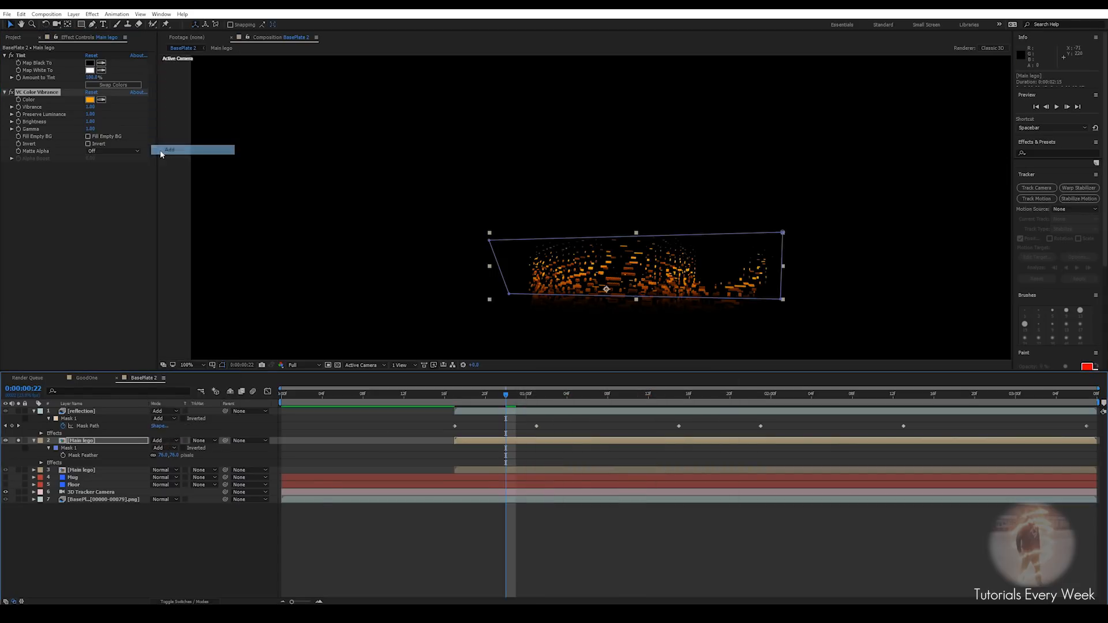
click(18, 442)
scroll(629, 271, up, 1)
middle_drag(630, 271, 596, 152)
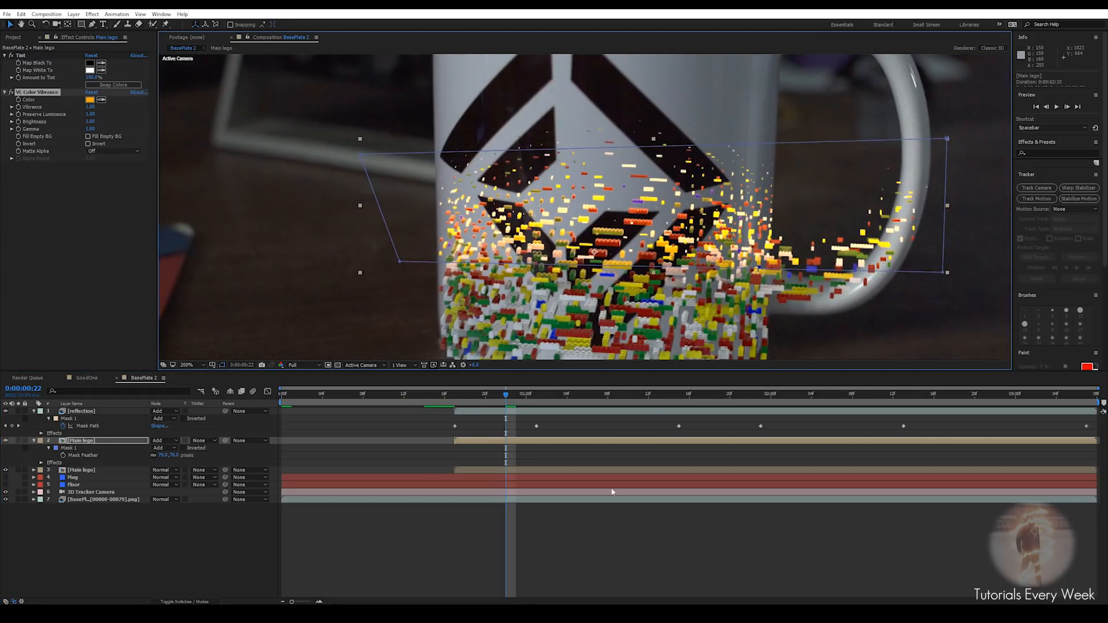
click(584, 523)
scroll(632, 280, down, 4)
scroll(628, 277, up, 3)
Apply Glow to the masked Main lego layer, with a threshold of about 40% and a radius above 100
click(83, 456)
click(77, 441)
key(ctrl+space)
text(glow)
key(Return)
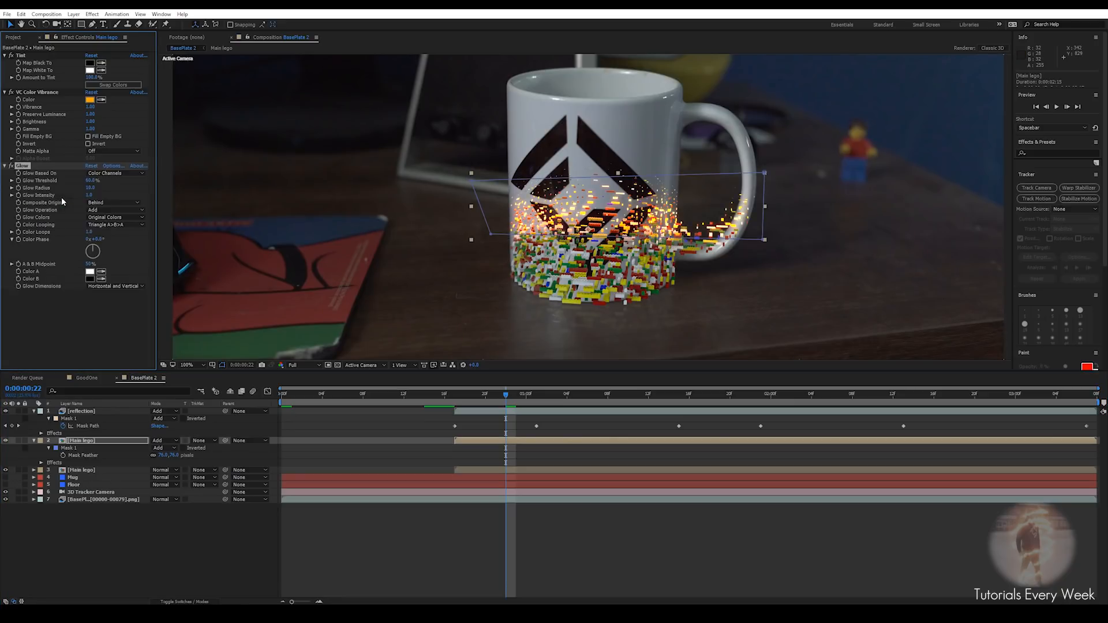
drag(91, 181, 74, 182)
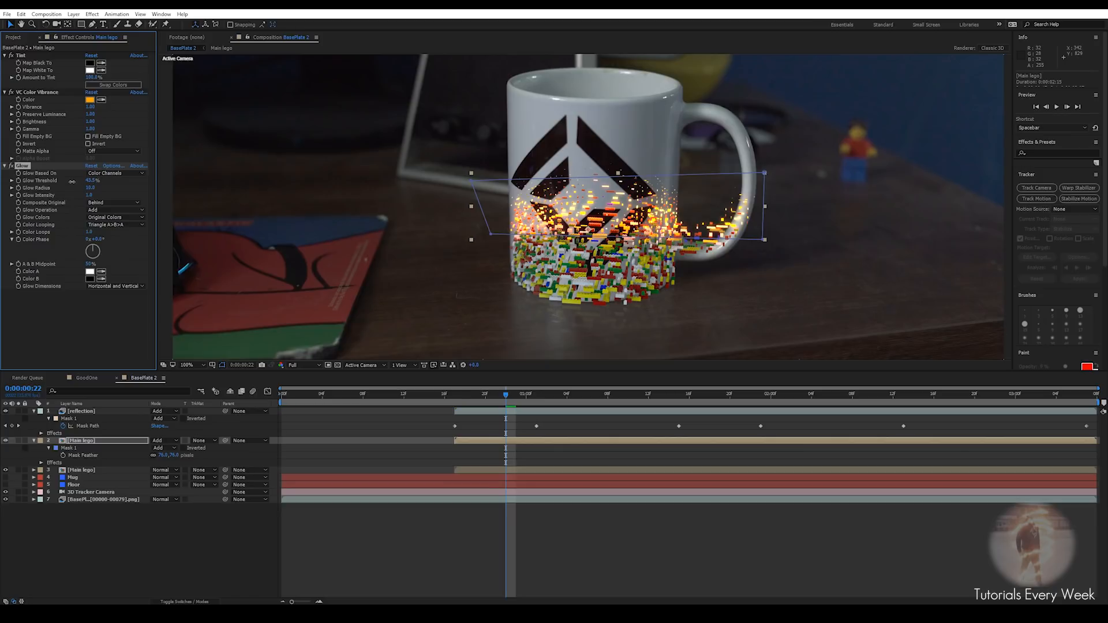
drag(99, 187, 129, 186)
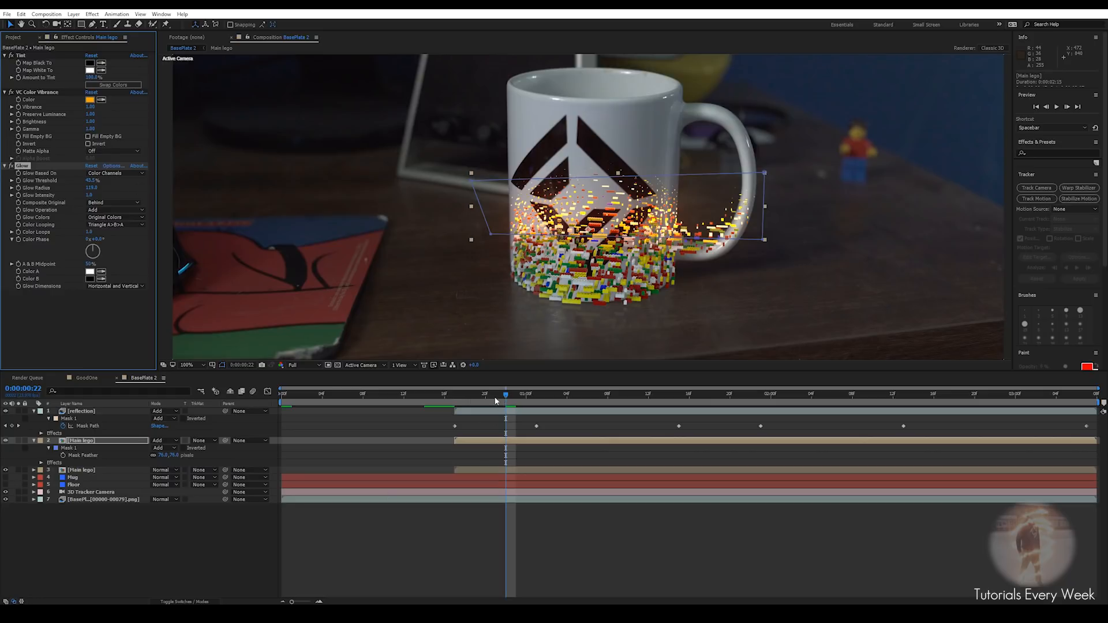
Preview the glowing brick transition from 0:00:00:15
click(444, 396)
drag(443, 399, 434, 399)
scroll(523, 284, down, 1)
key(space)
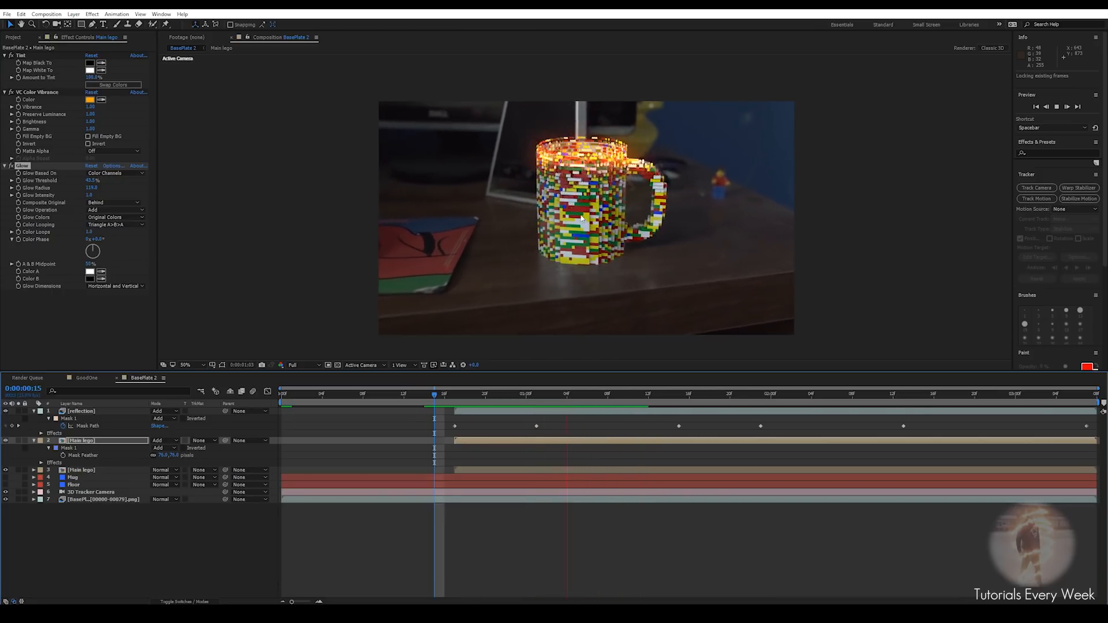
key(space)
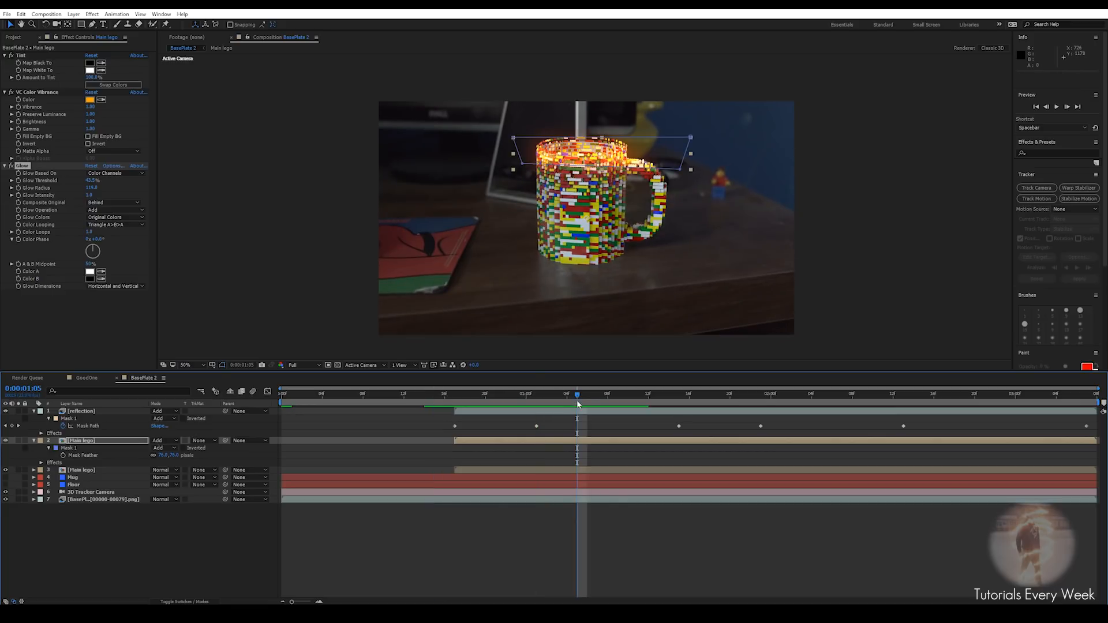
Trim the end of the masked Main lego layer to 0:00:01:09
drag(592, 398, 615, 399)
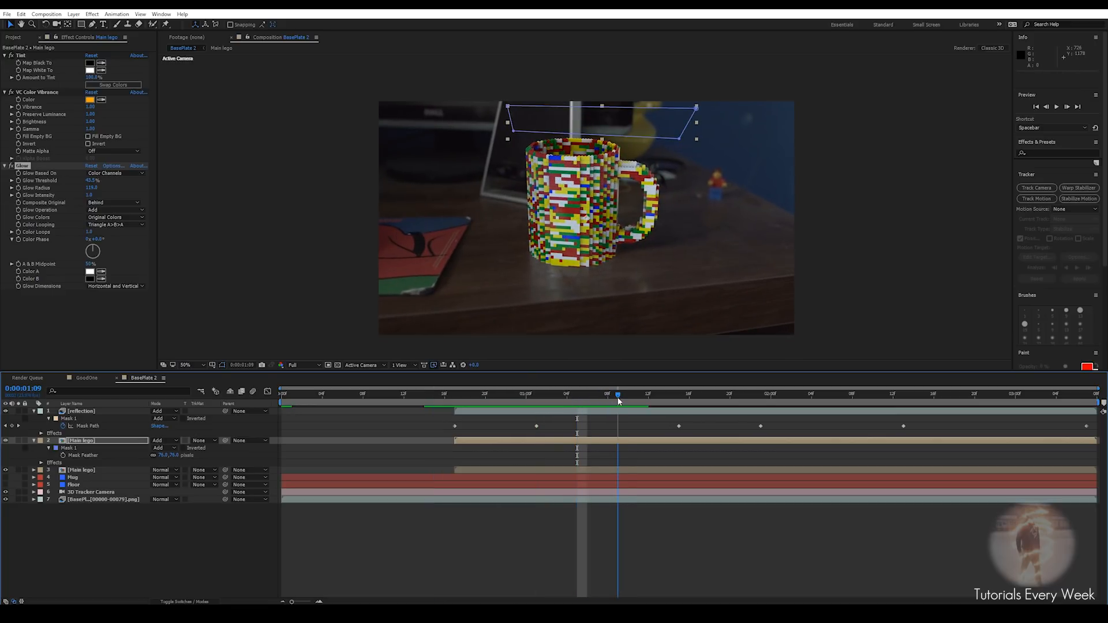
click(621, 441)
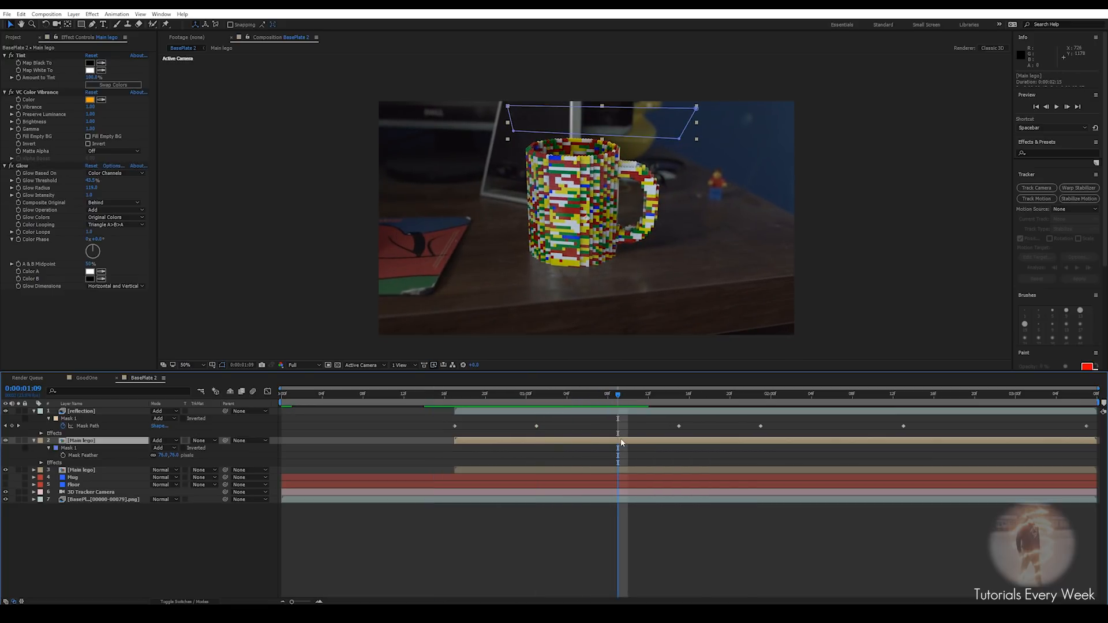
click(653, 399)
At 0:00:01:03, increase the masked Main lego layer's Mask Feather to about 165 pixels
drag(654, 399, 556, 403)
scroll(589, 162, up, 2)
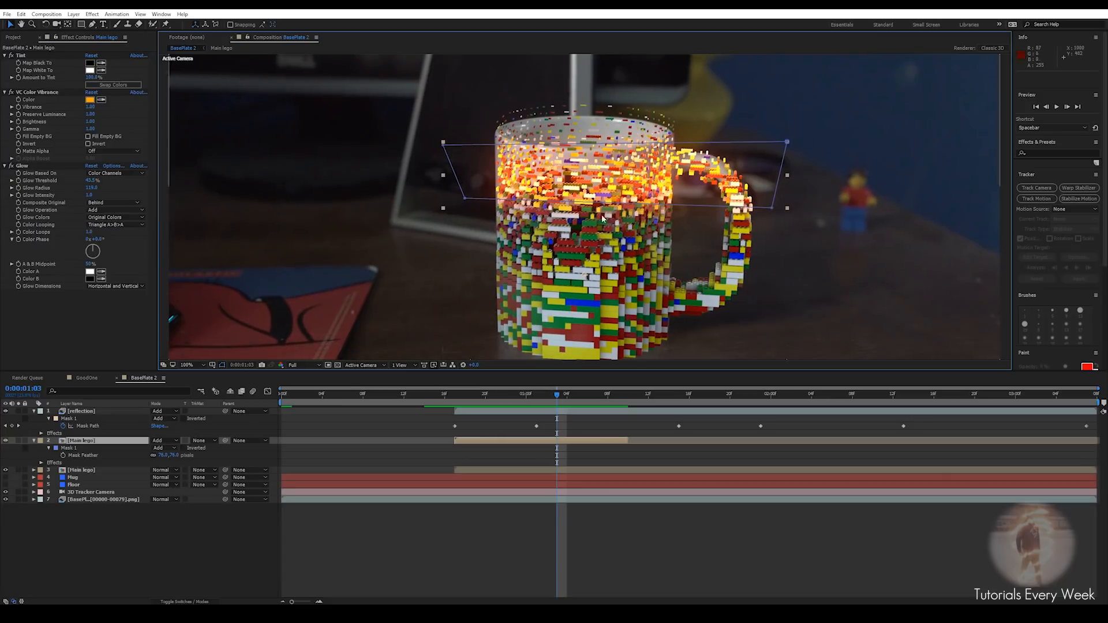
drag(160, 455, 221, 452)
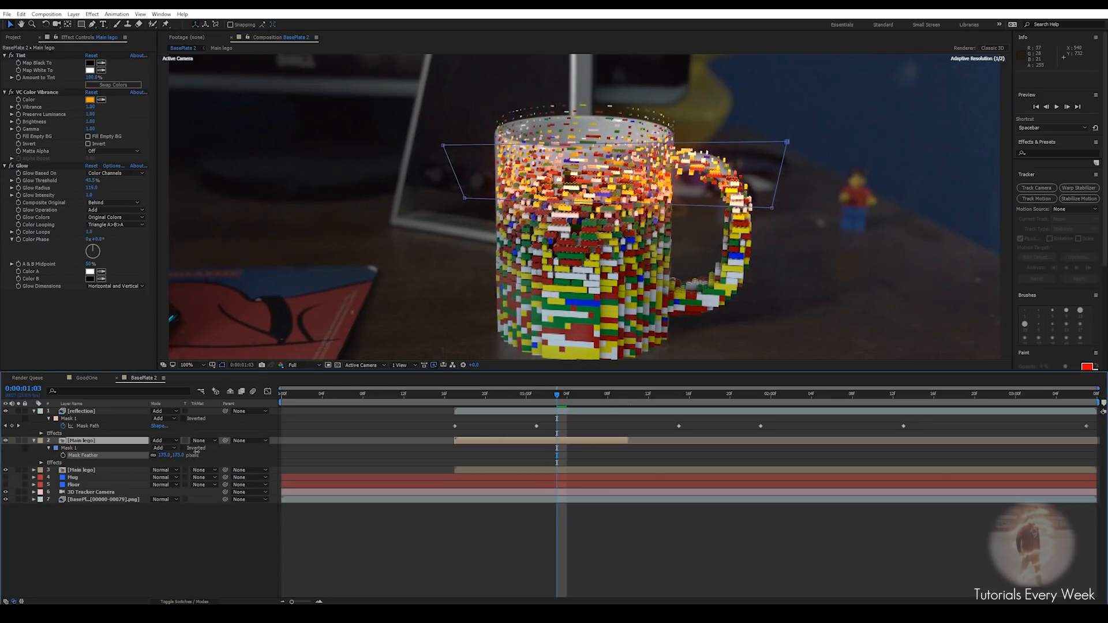
click(619, 580)
Preview the softened transition from 0:00:00:14 and check the frames between 0:00:01:10 and 0:00:01:01
drag(556, 393, 424, 397)
key(space)
scroll(621, 246, down, 1)
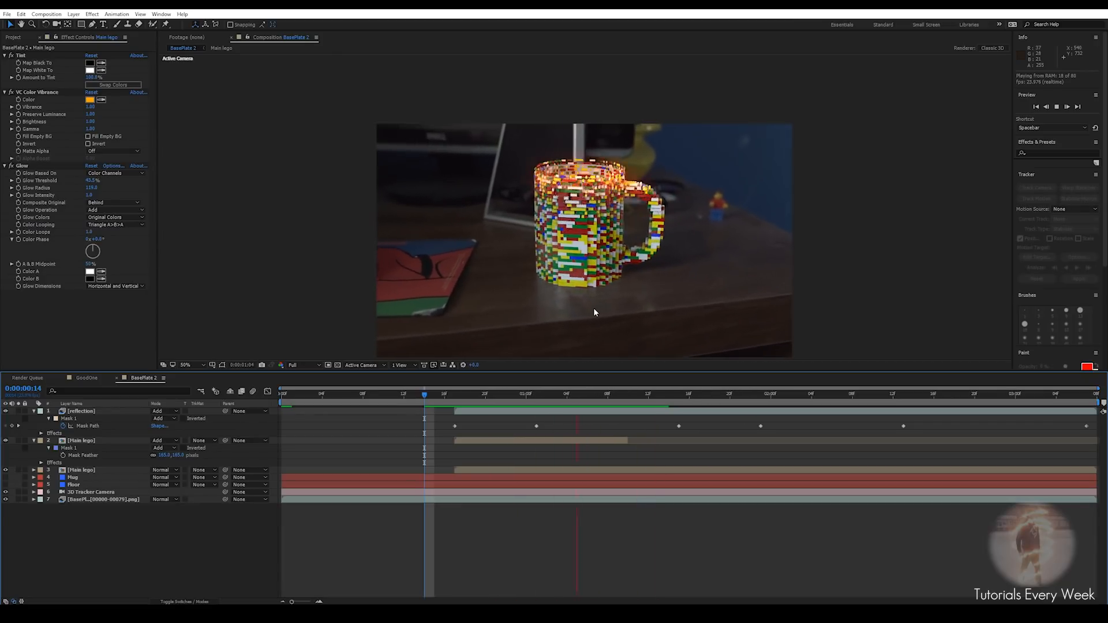
click(629, 395)
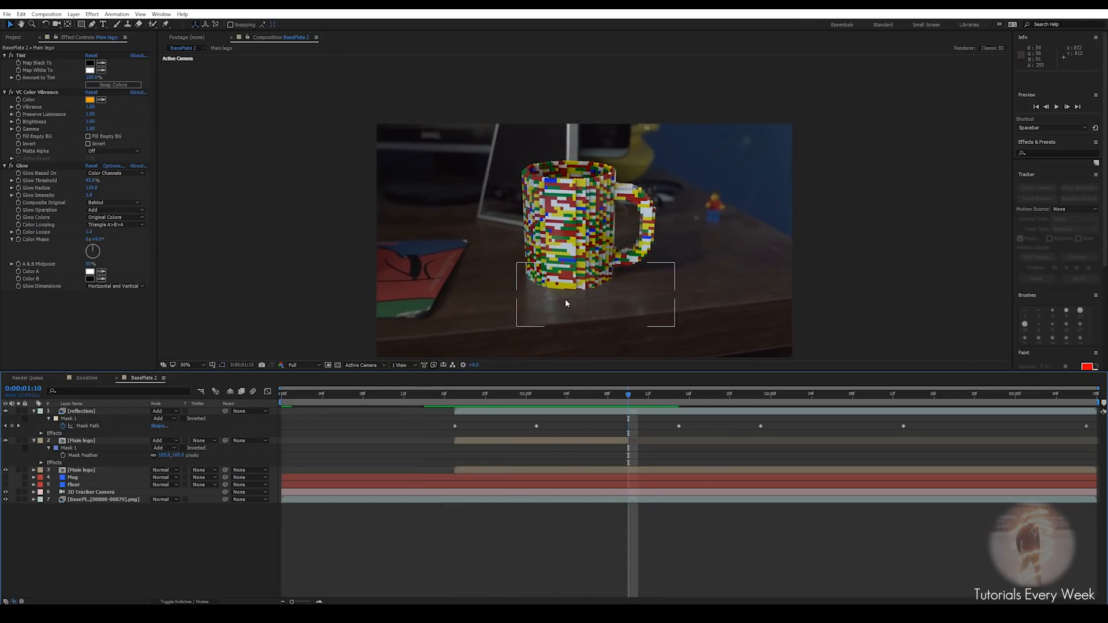
drag(614, 397, 538, 400)
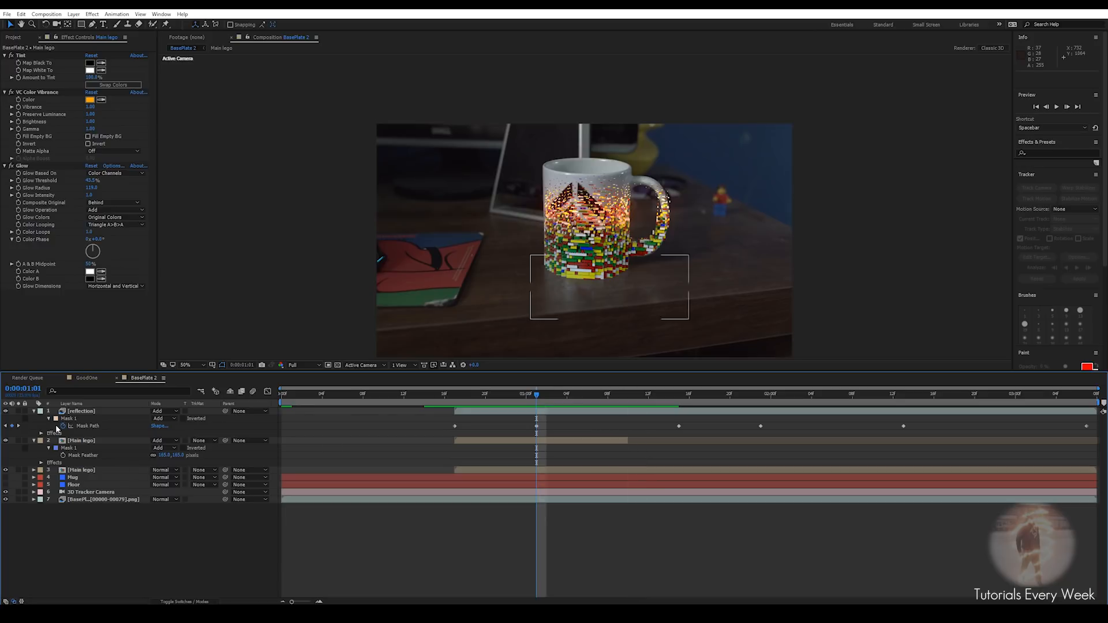
Collapse the open layer properties and apply Tint to the lower Main lego layer with Amount to Tint at 14%
click(34, 411)
click(34, 419)
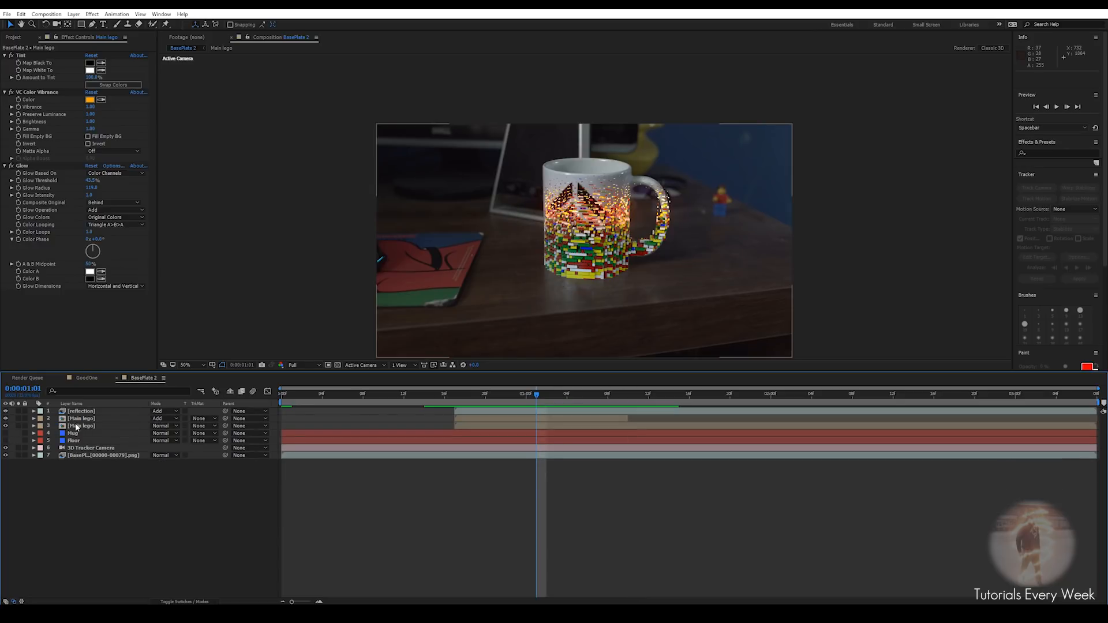
click(77, 426)
scroll(553, 273, up, 4)
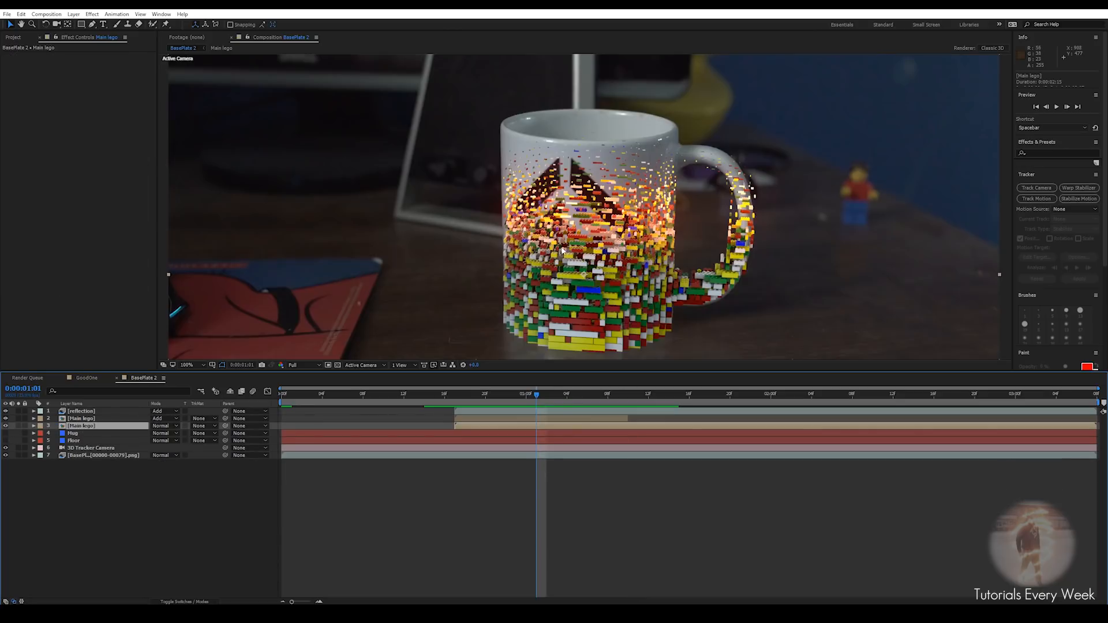
scroll(598, 225, down, 2)
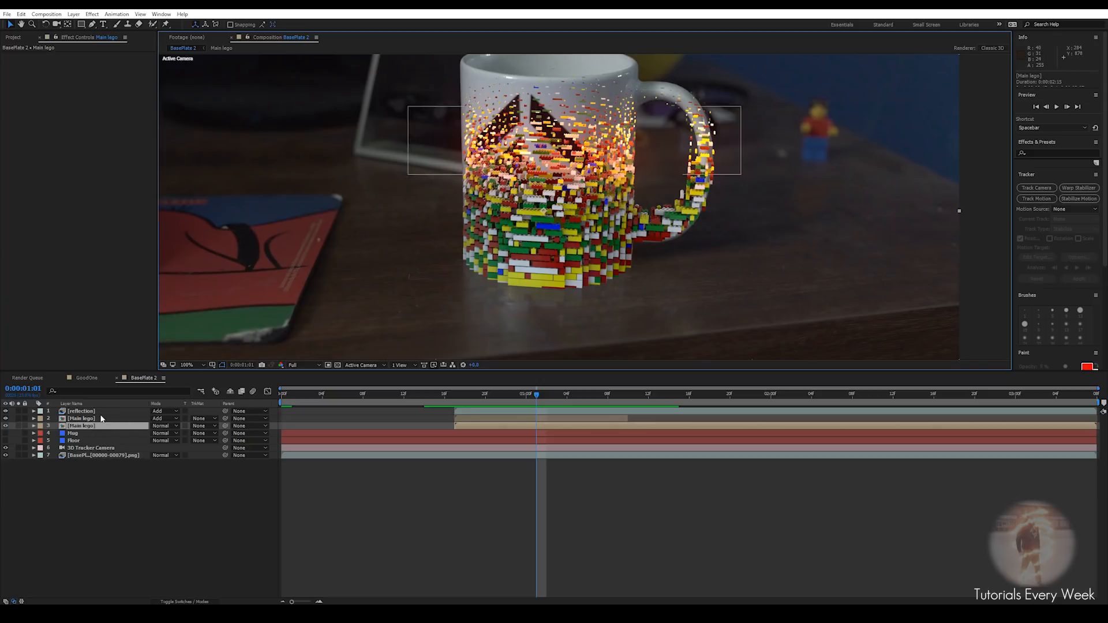
click(491, 427)
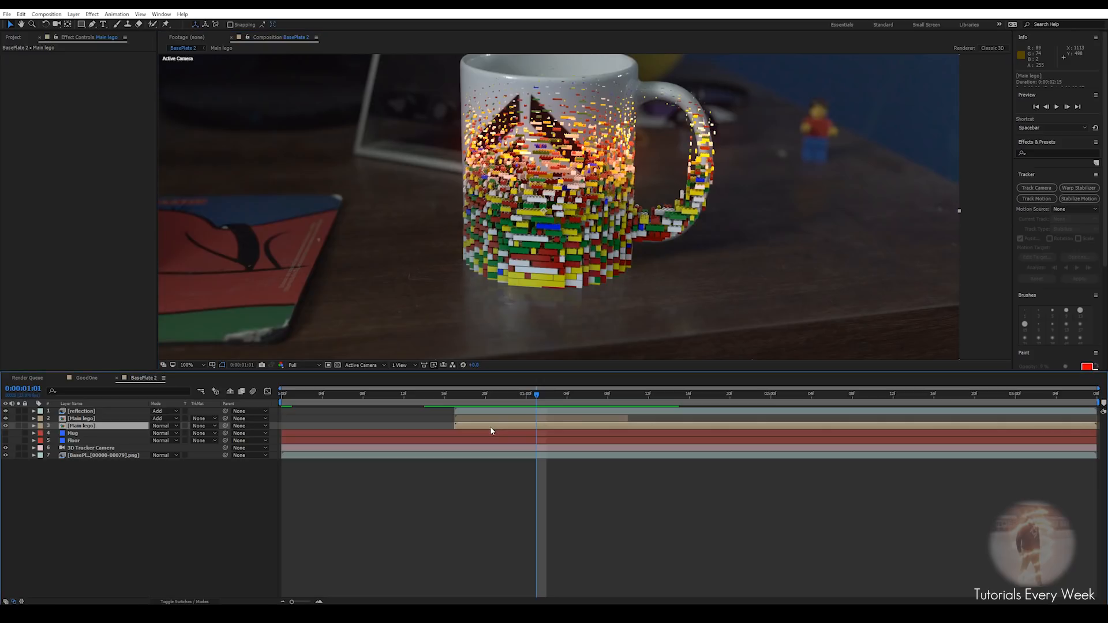
key(ctrl+space)
text(tint)
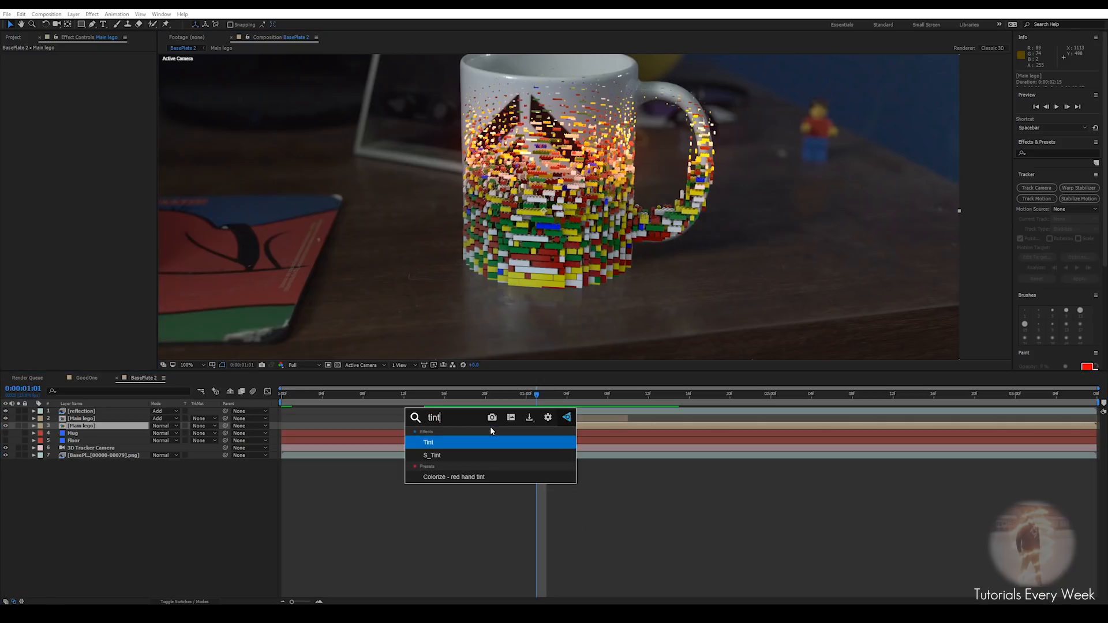
key(Return)
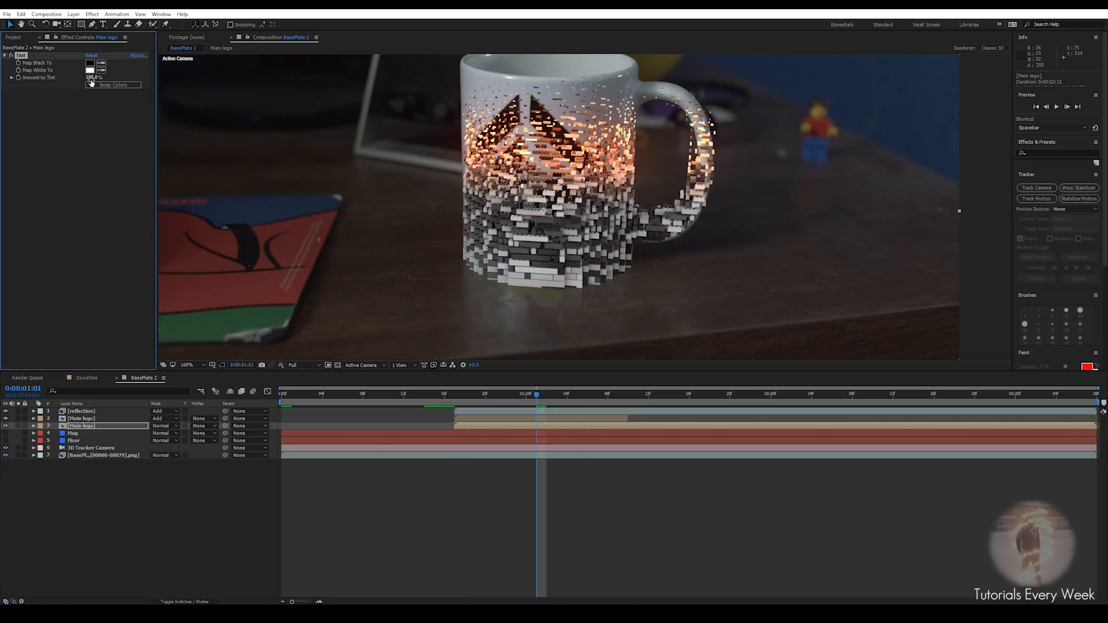
drag(90, 79, 59, 76)
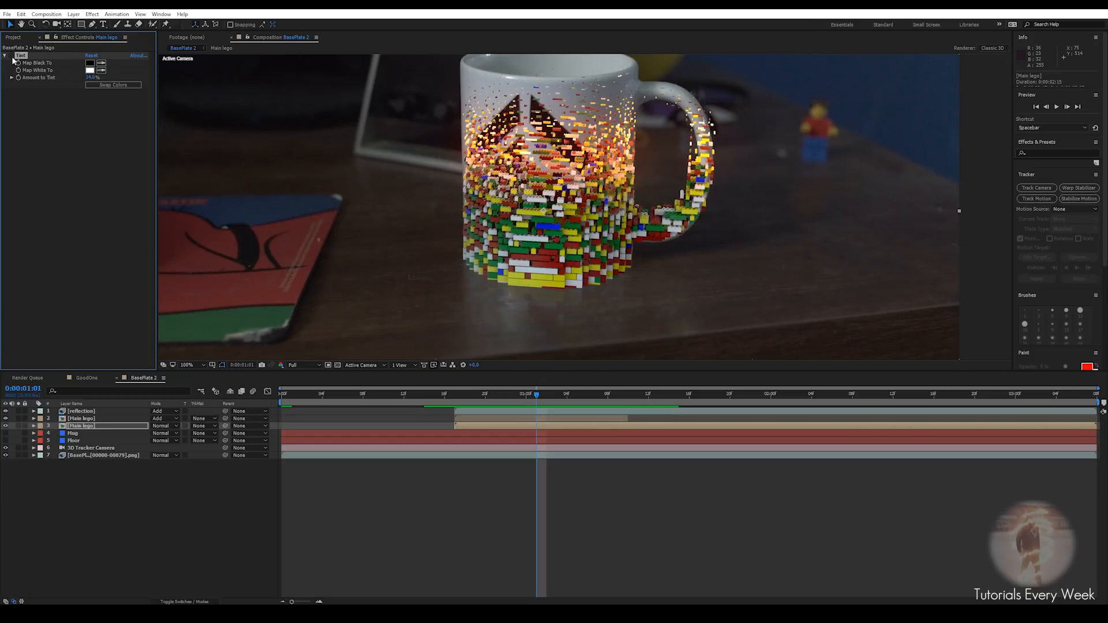
Apply Lumetri Color to the lower Main lego layer at 0:00:01:18 and expand its Basic Correction settings
drag(532, 402, 709, 402)
scroll(522, 222, down, 2)
scroll(566, 216, up, 2)
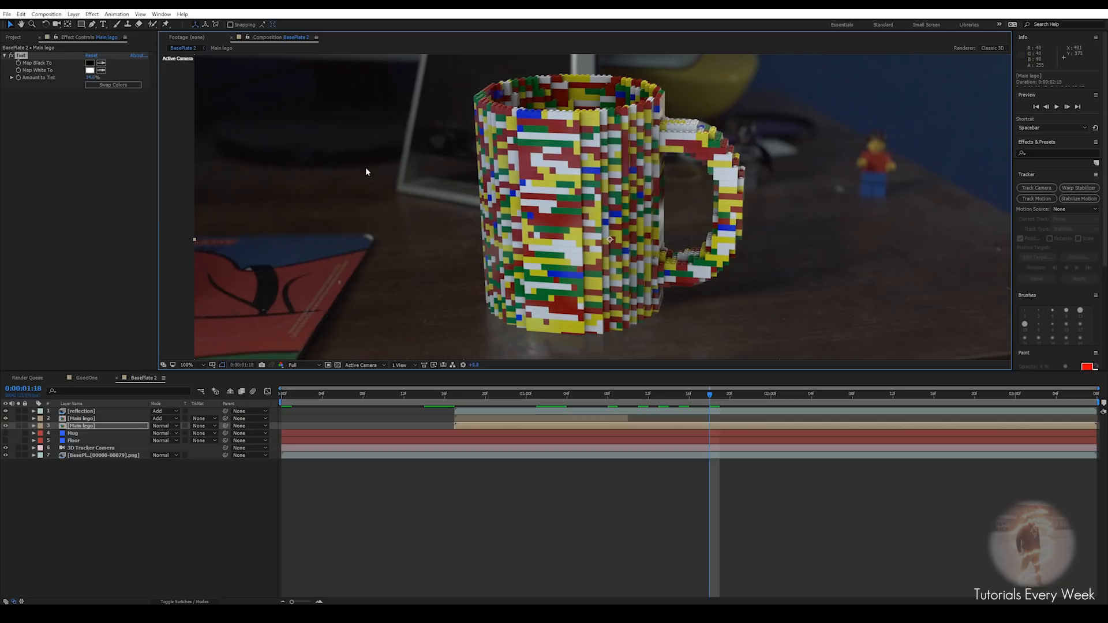
key(ctrl+space)
text(lum)
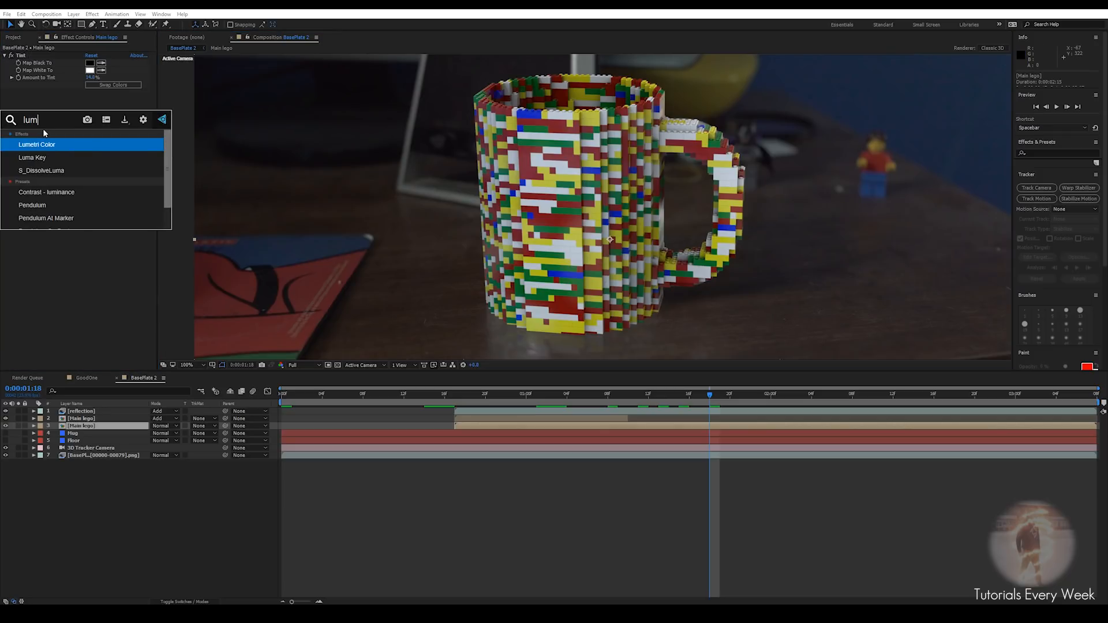
key(Return)
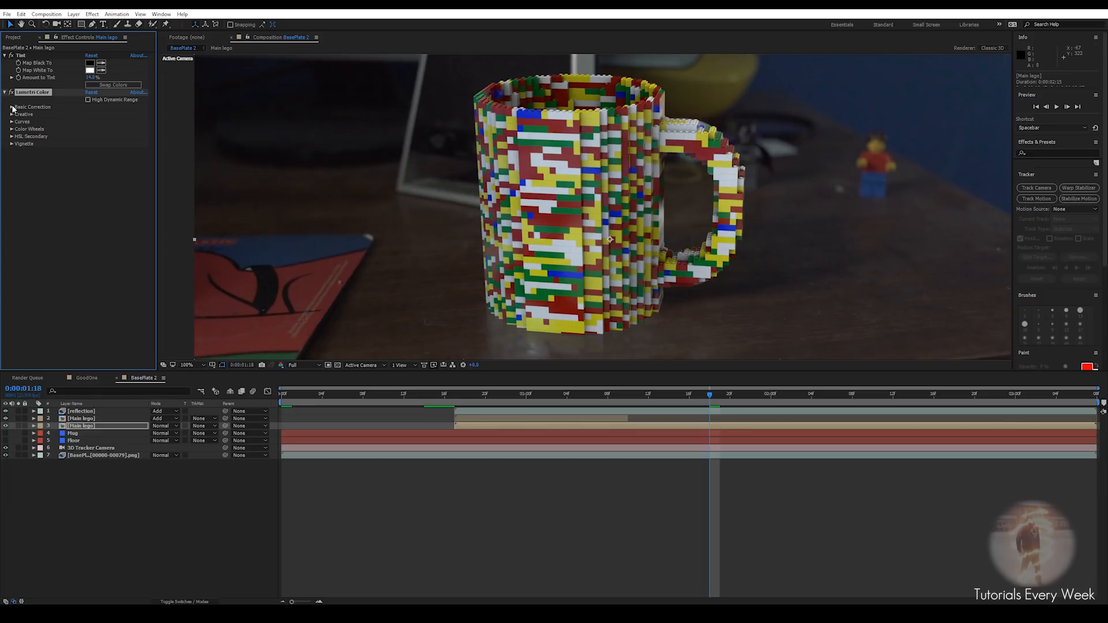
click(12, 107)
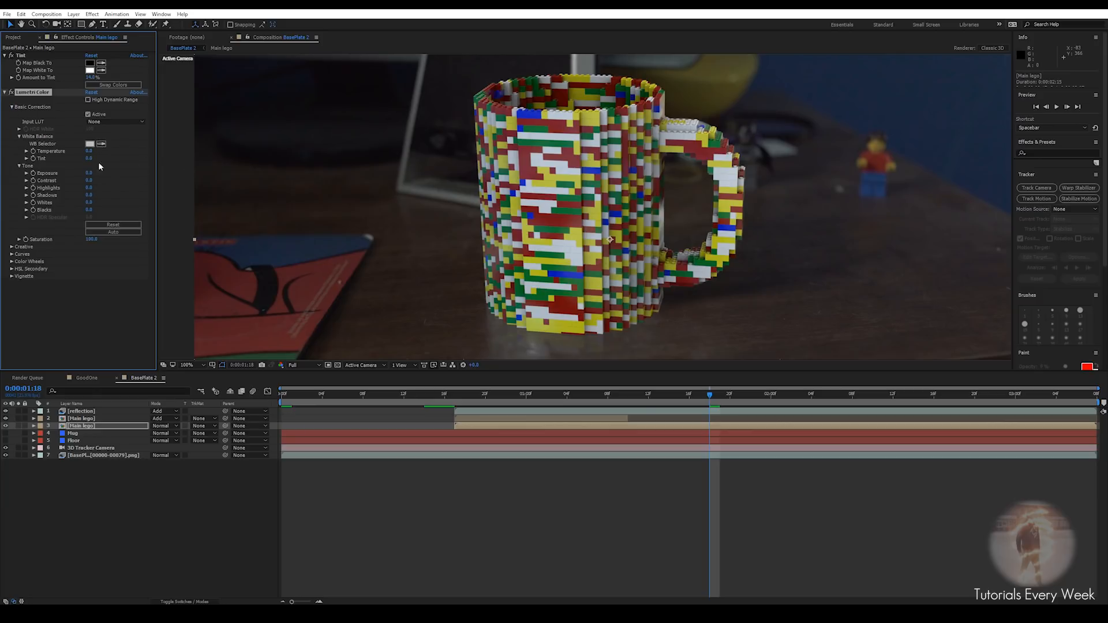
Adjust the lower Main lego layer's Lumetri correction: Contrast 19, lower Highlights, Shadows 27 and Temperature -4, and adjust Saturation
drag(90, 180, 97, 182)
drag(65, 188, 55, 190)
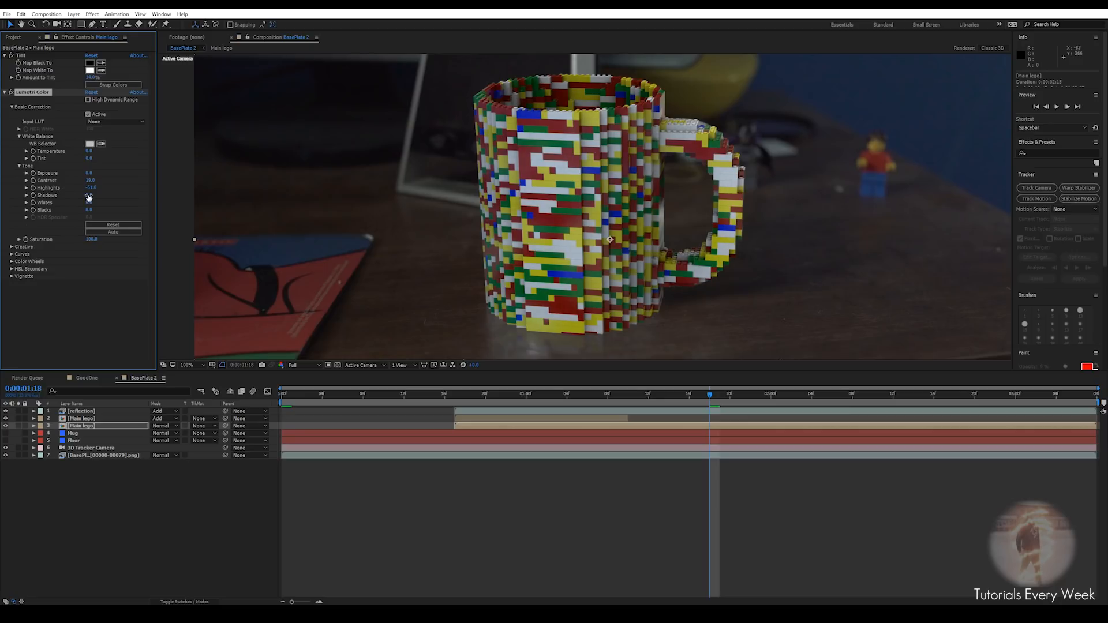
drag(99, 195, 102, 195)
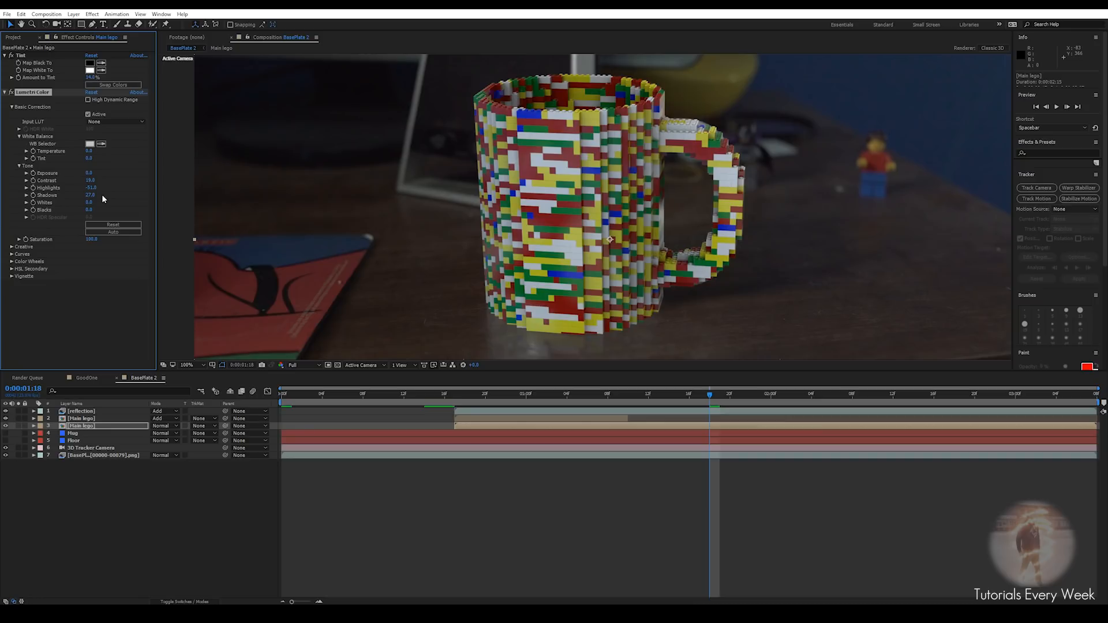
drag(86, 237, 95, 238)
drag(87, 153, 86, 153)
Apply Fast Blur to the lower Main lego layer and set its Blurriness to 1
scroll(570, 218, down, 4)
scroll(570, 219, up, 1)
key(ctrl+space)
text(fas)
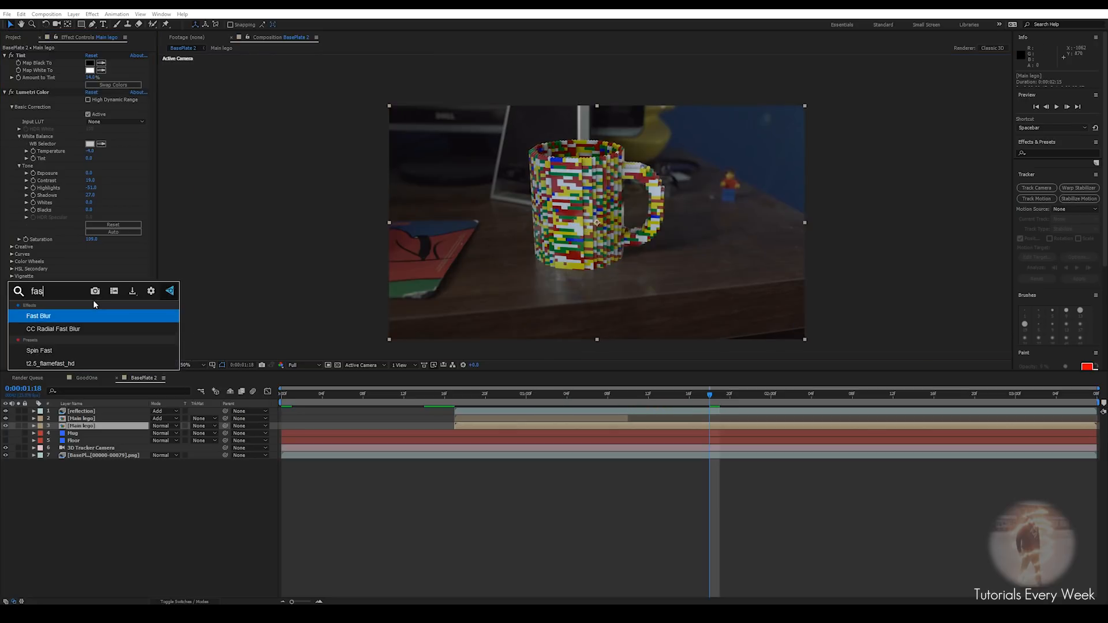
click(68, 315)
click(89, 290)
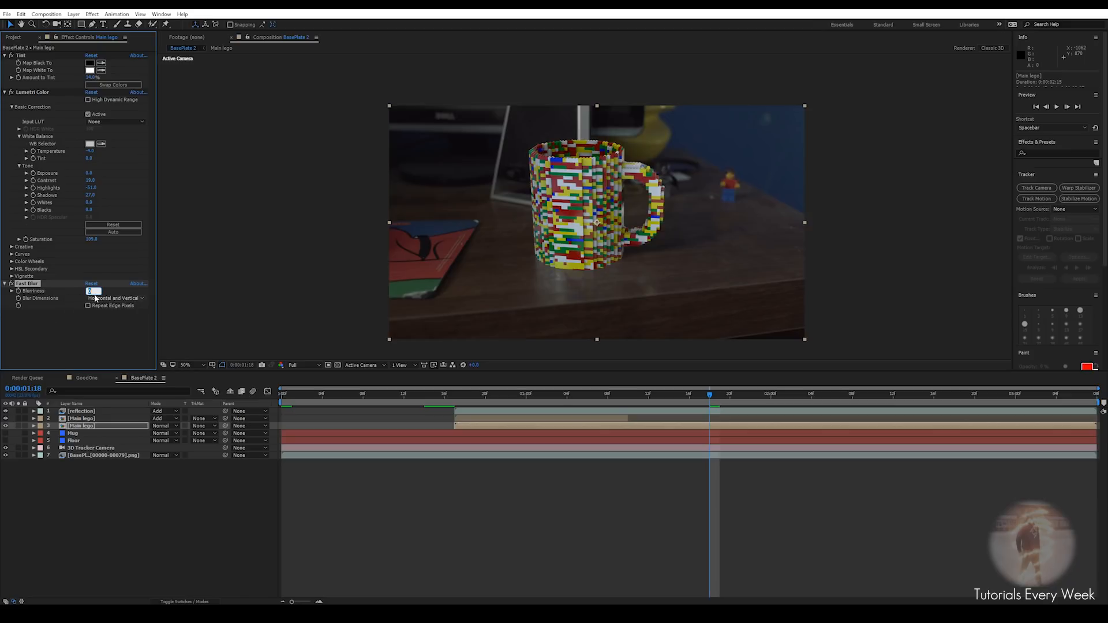
text(1)
key(Return)
scroll(599, 239, up, 4)
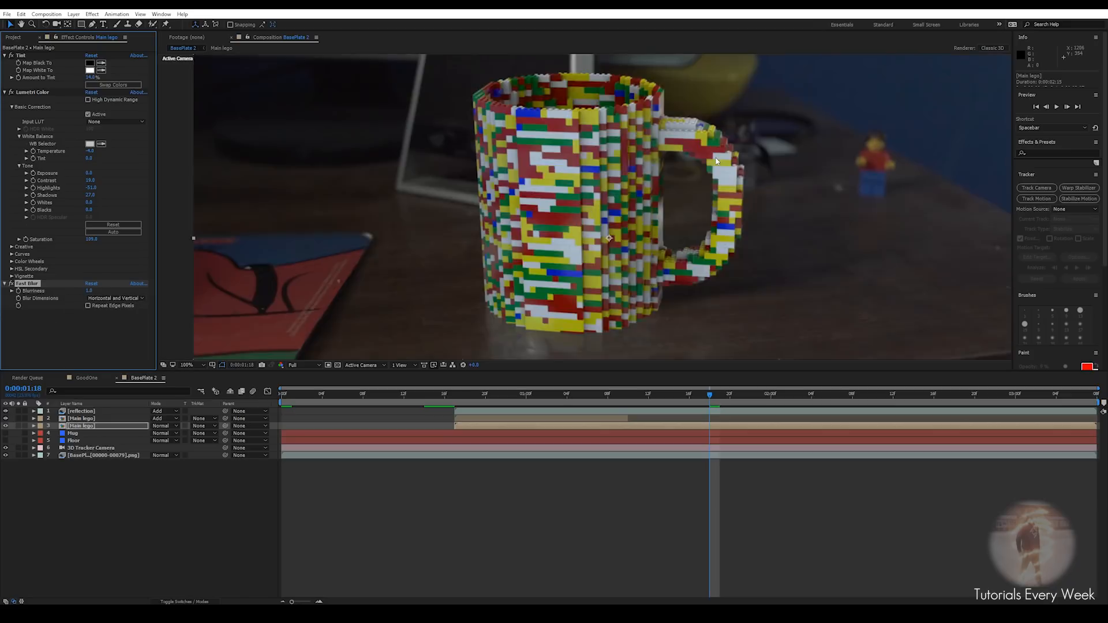
scroll(601, 228, down, 2)
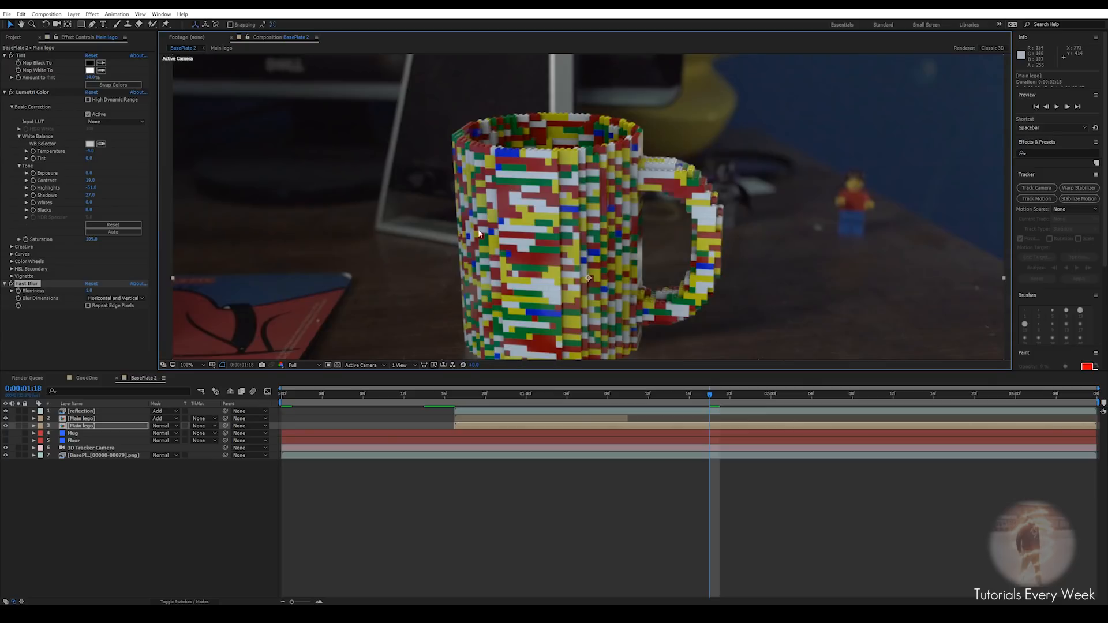
drag(484, 234, 502, 186)
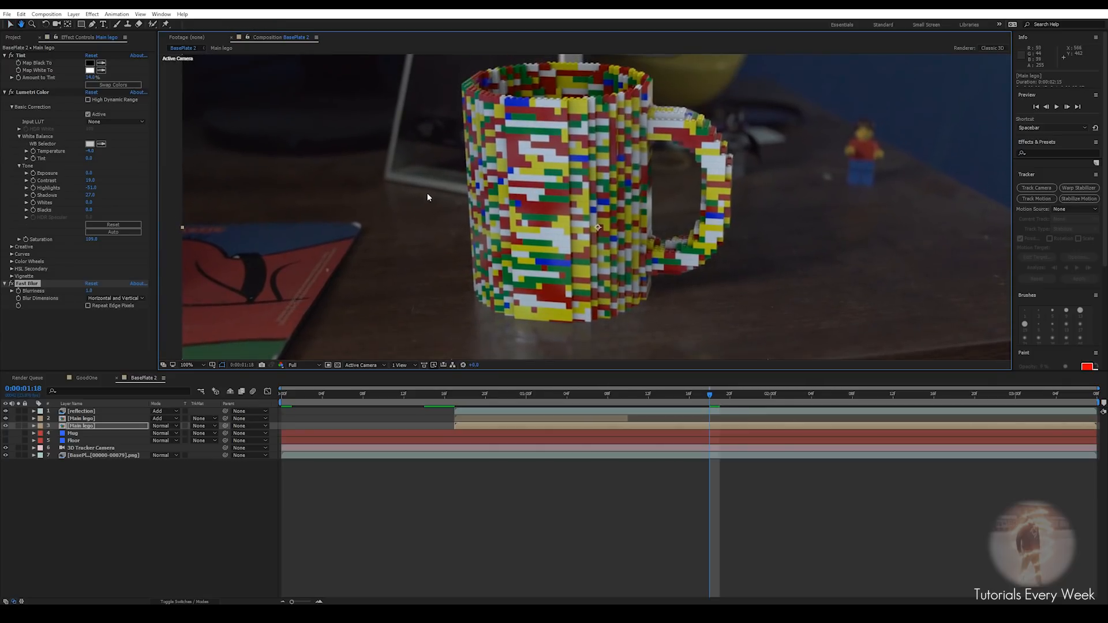
click(89, 291)
text(1)
key(Return)
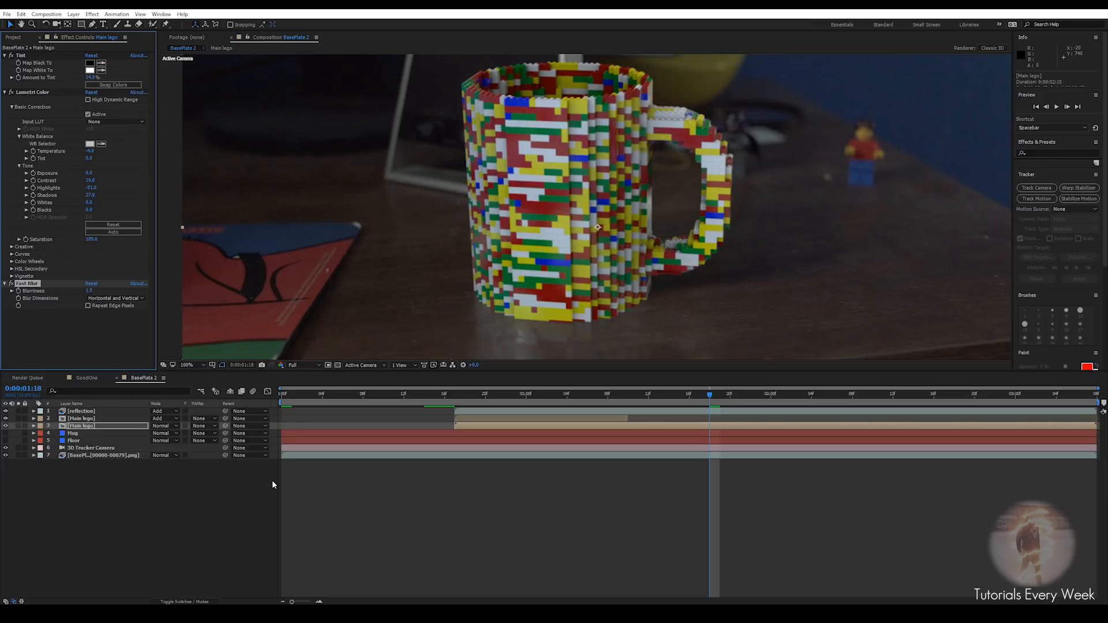
Add a new adjustment layer at the top of the BasePlate 2 layer stack and apply the RSMB motion blur effect to it
right_click(387, 481)
mouse_move(422, 489)
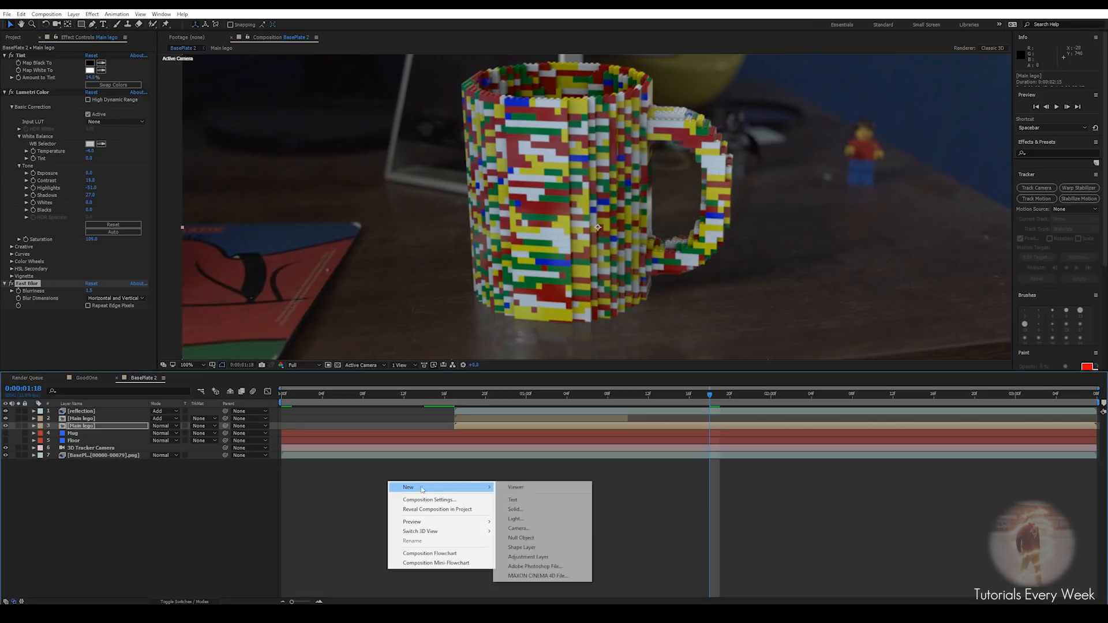
click(528, 557)
drag(92, 429, 81, 413)
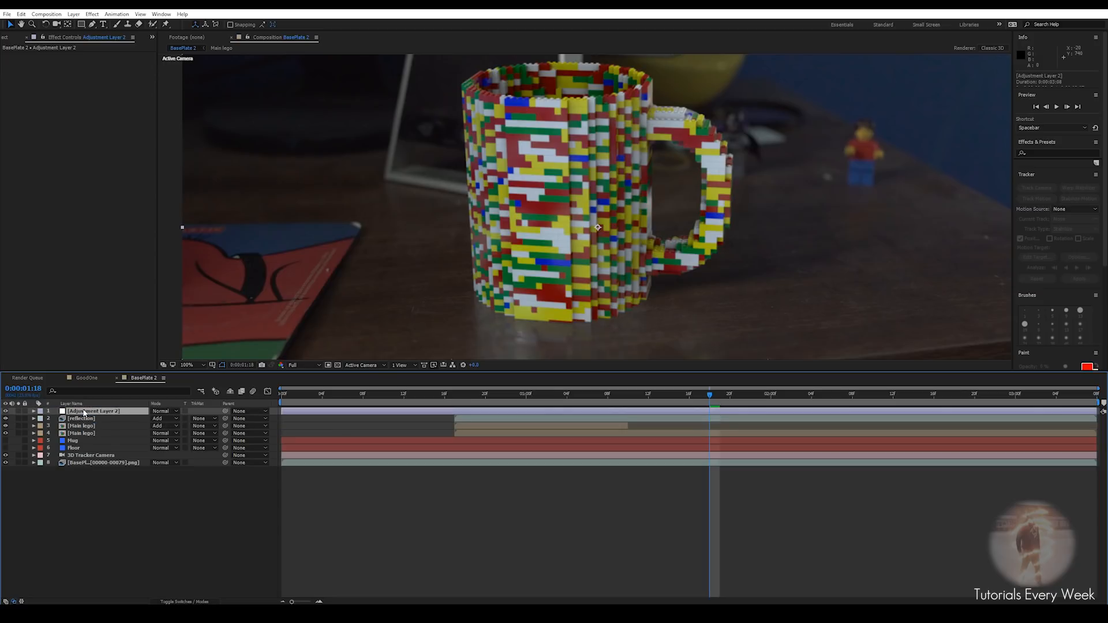
key(ctrl+space)
text(rs)
key(Return)
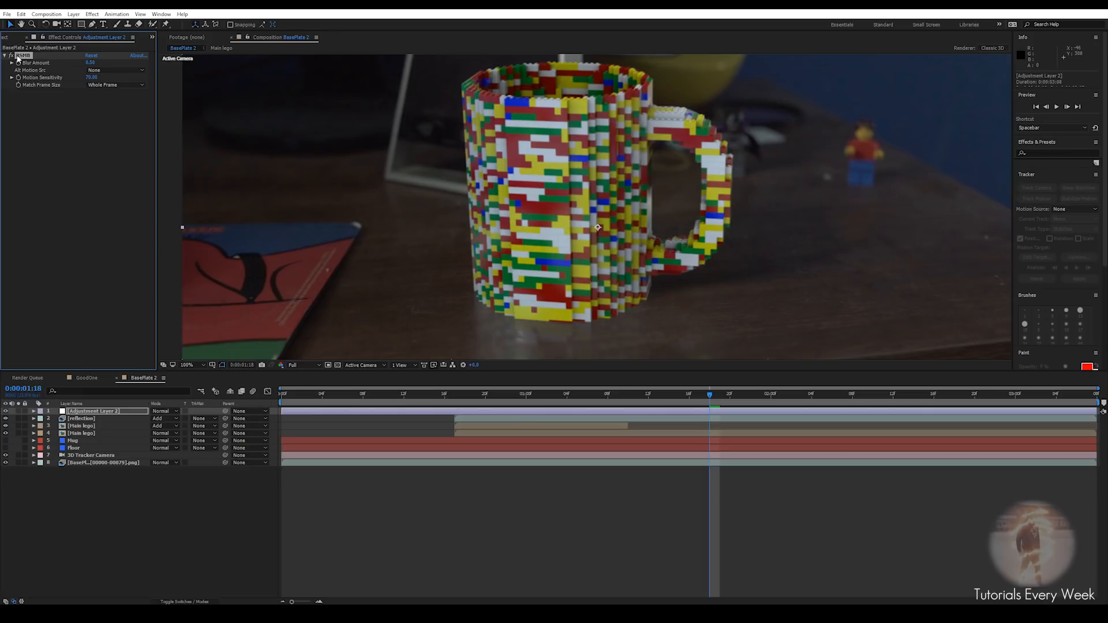
key(ctrl+space)
text(for)
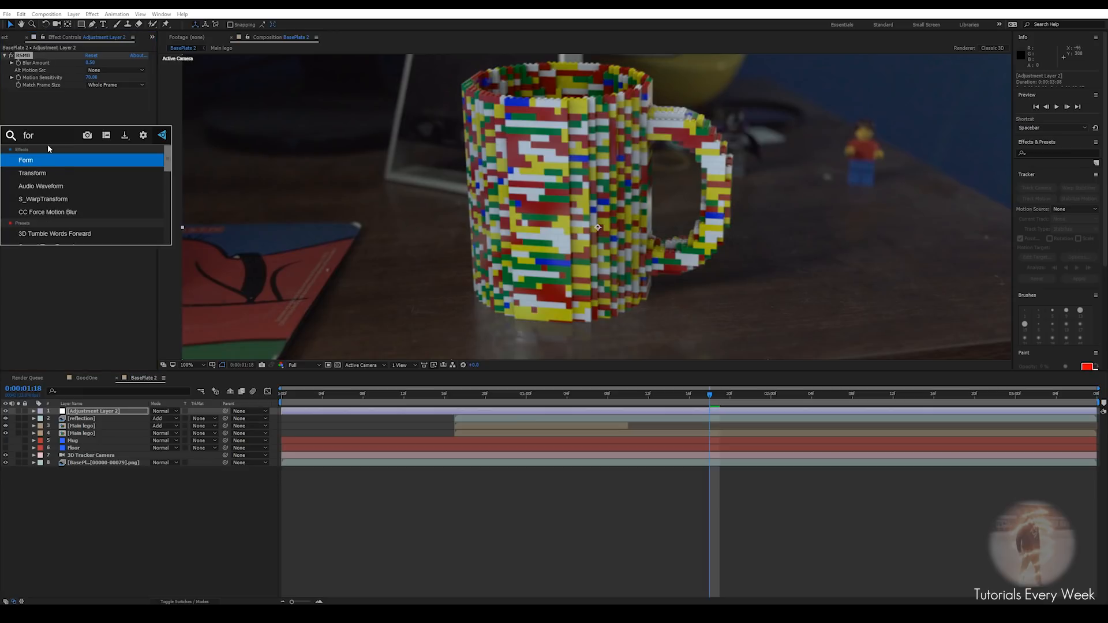
key(Down)
key(Down)
key(Down)
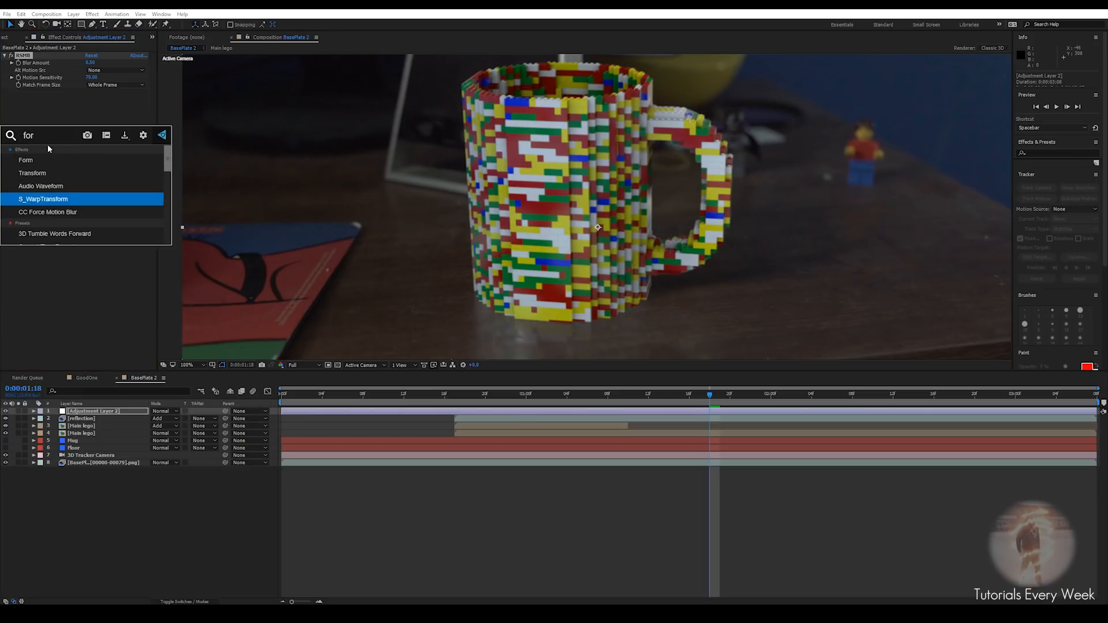
click(430, 494)
Preview the motion-blurred composite from 0:00:00:15 and again from the start of the composition at 0:00:00:00
drag(459, 396, 434, 397)
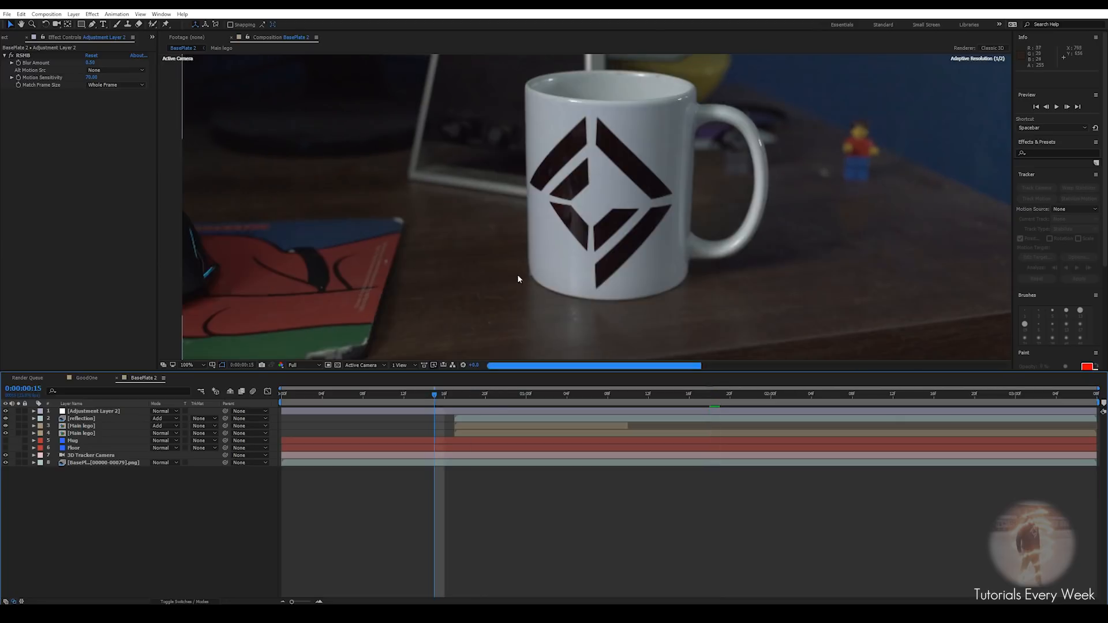
key(space)
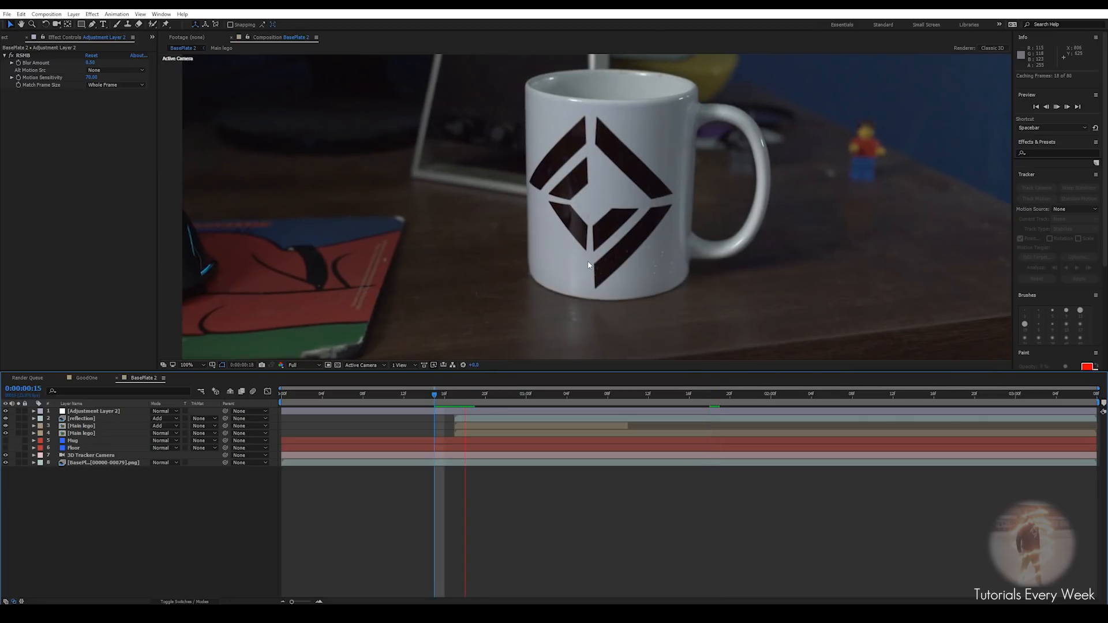
scroll(597, 254, down, 2)
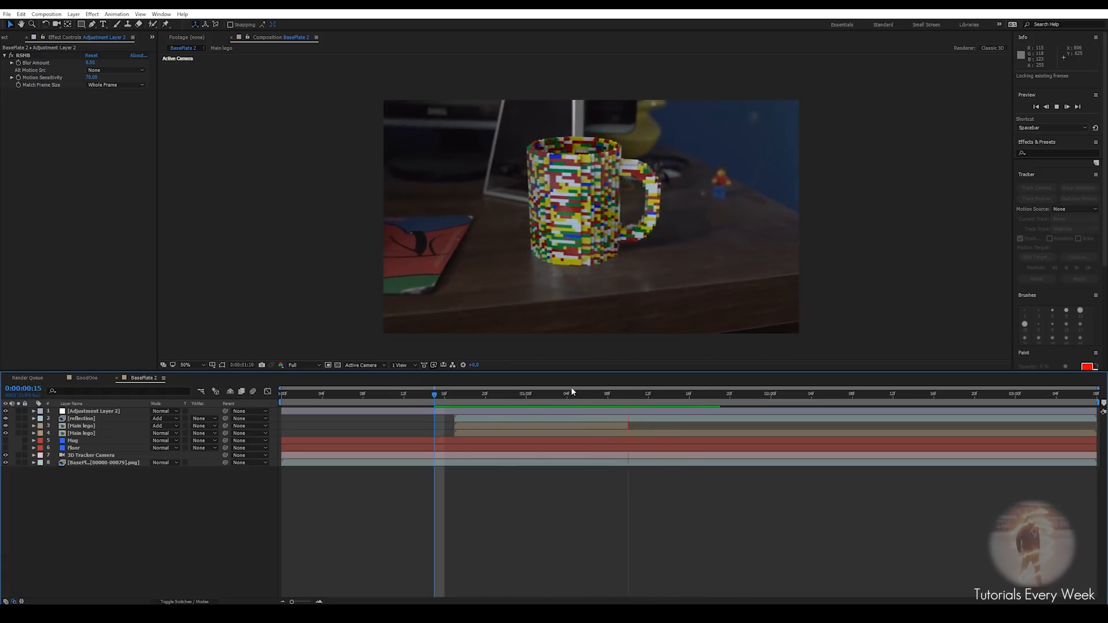
click(404, 393)
drag(393, 389, 254, 403)
key(space)
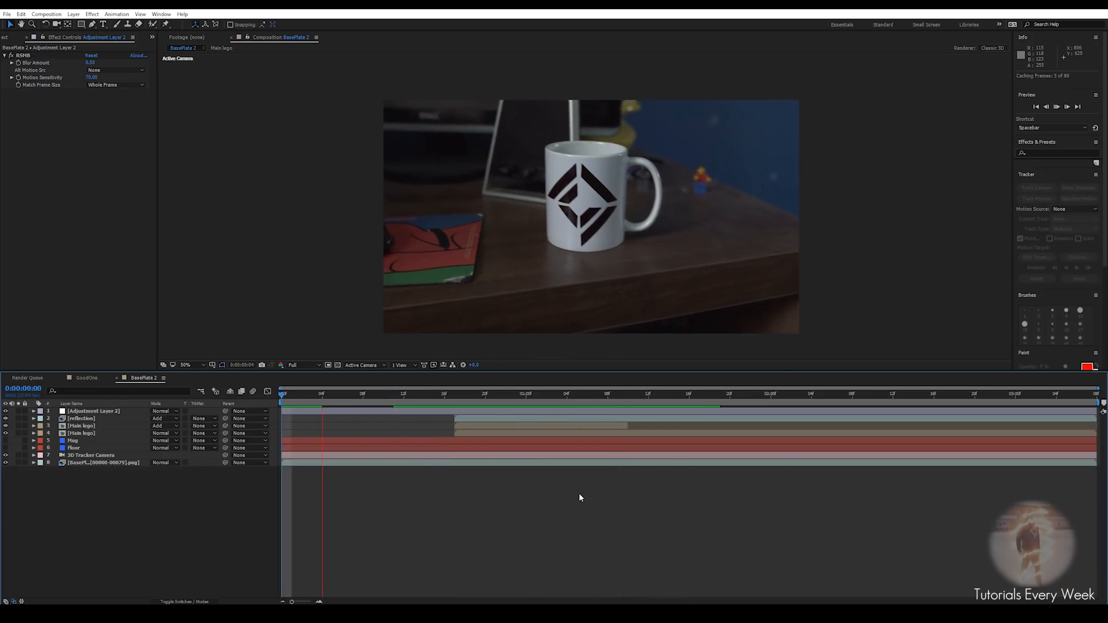